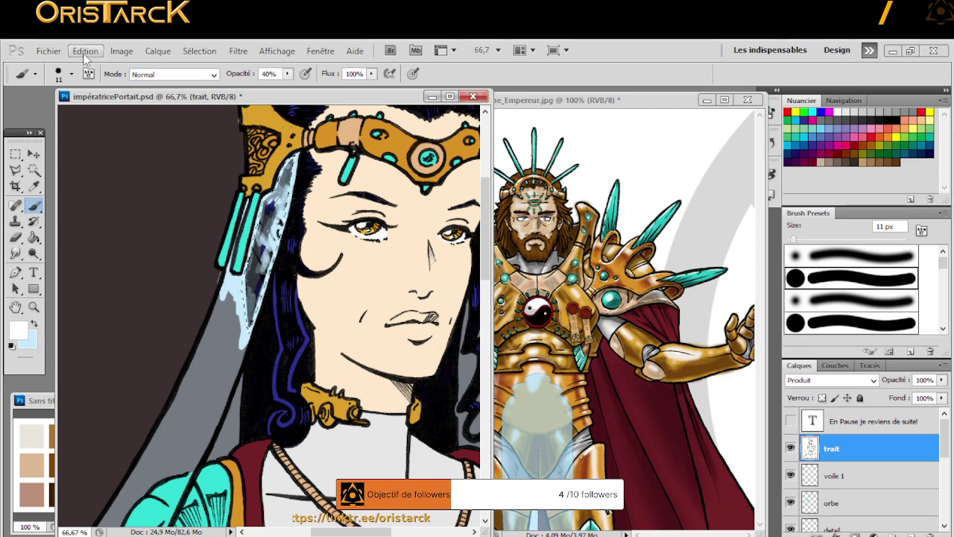
Step back through the history to remove the translucent white strokes painted over the veil's dark lines on the trait layer
{"action": "left_click", "coordinate": [84, 51]}
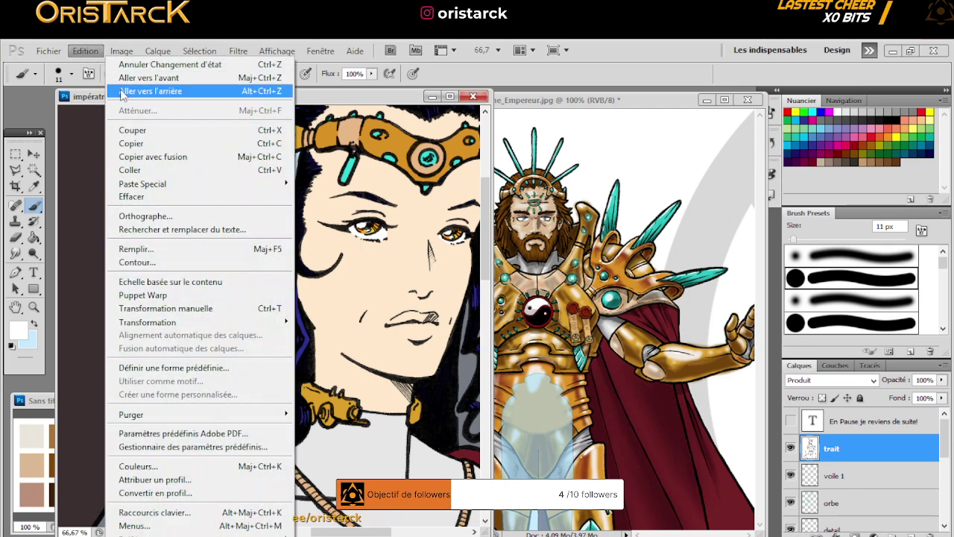
{"action": "left_click", "coordinate": [131, 90]}
{"action": "left_click", "coordinate": [87, 53]}
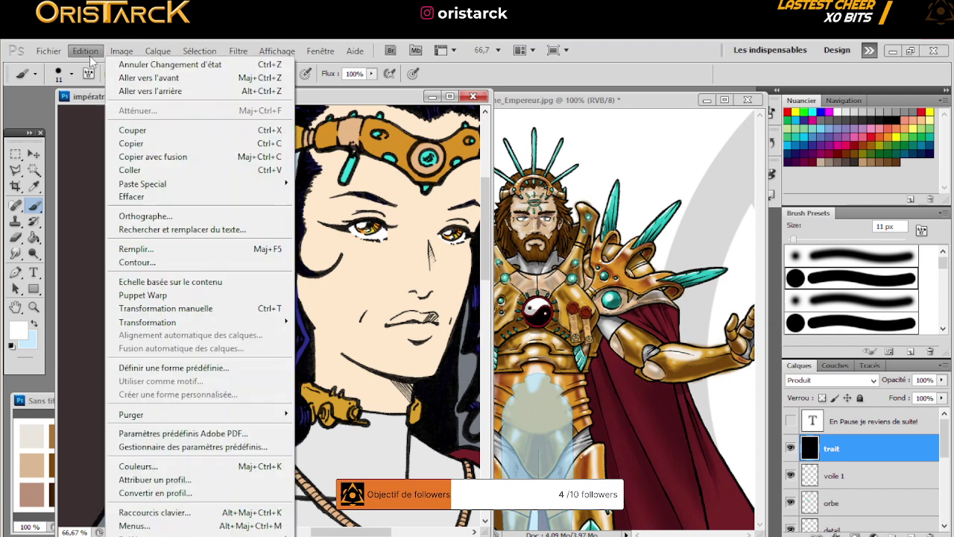
{"action": "left_click", "coordinate": [123, 90]}
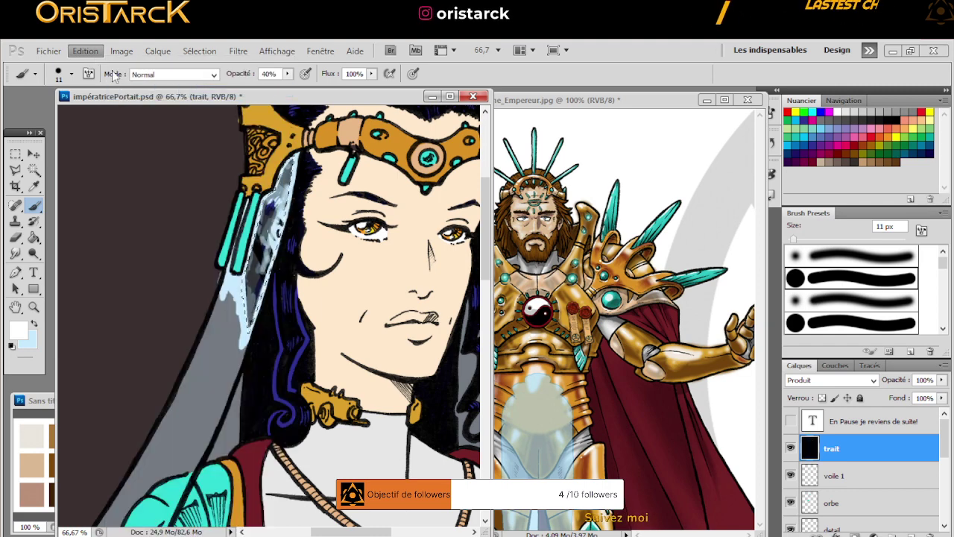
{"action": "left_click", "coordinate": [85, 51]}
{"action": "left_click", "coordinate": [119, 90]}
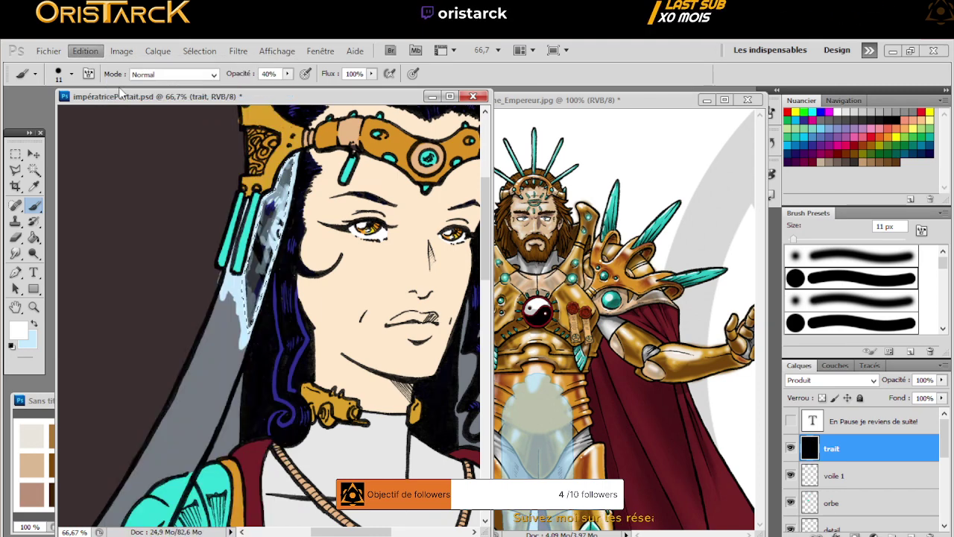
{"action": "left_click", "coordinate": [86, 53]}
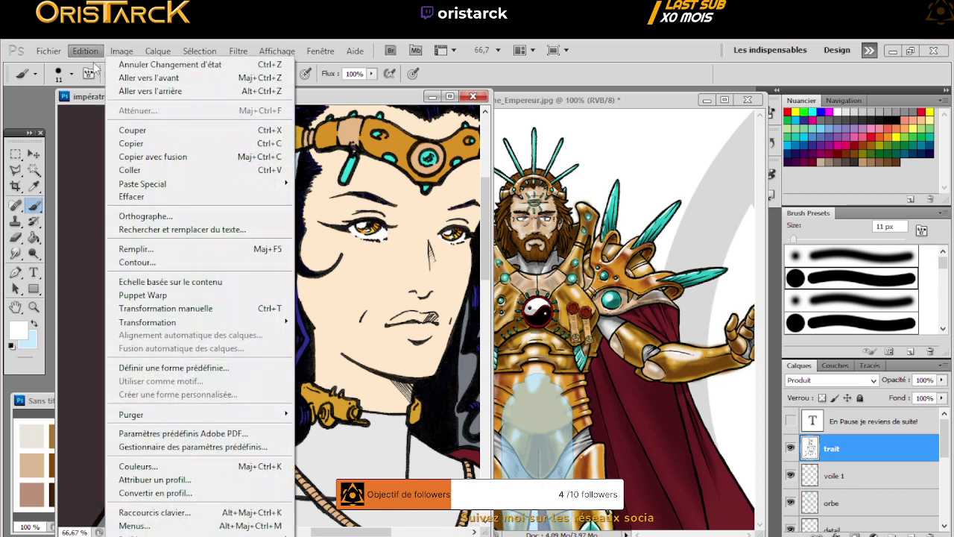
{"action": "left_click", "coordinate": [123, 90]}
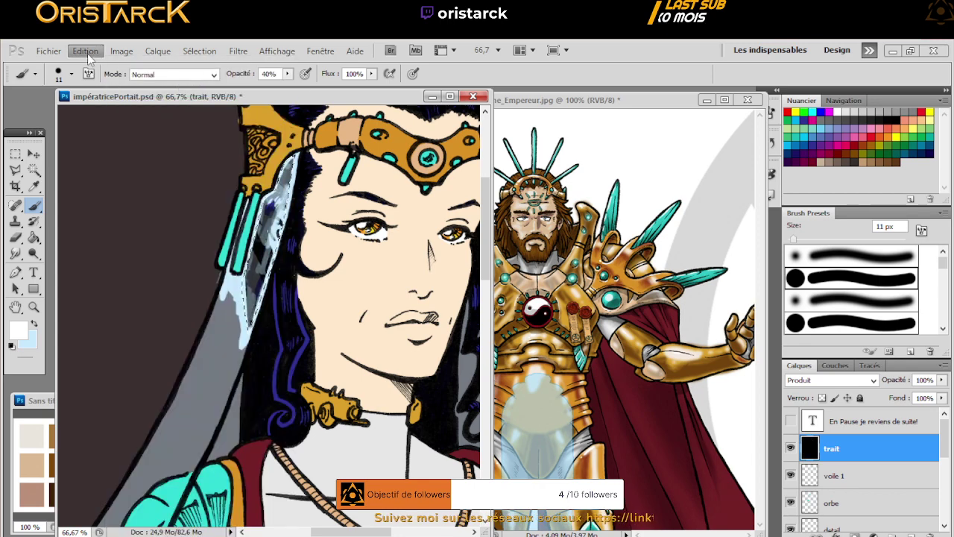
{"action": "left_click", "coordinate": [86, 51]}
{"action": "left_click", "coordinate": [122, 90]}
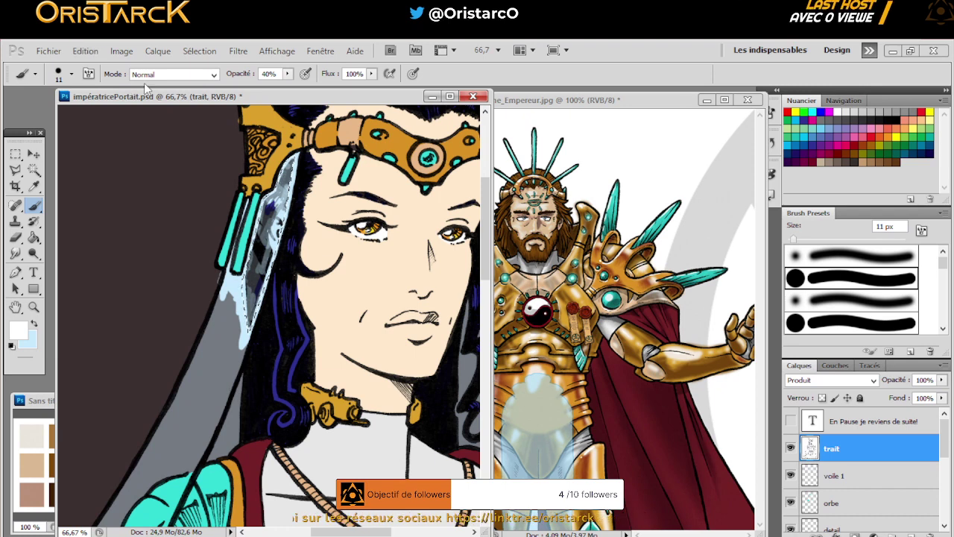
{"action": "key", "text": "ctrl+alt+z"}
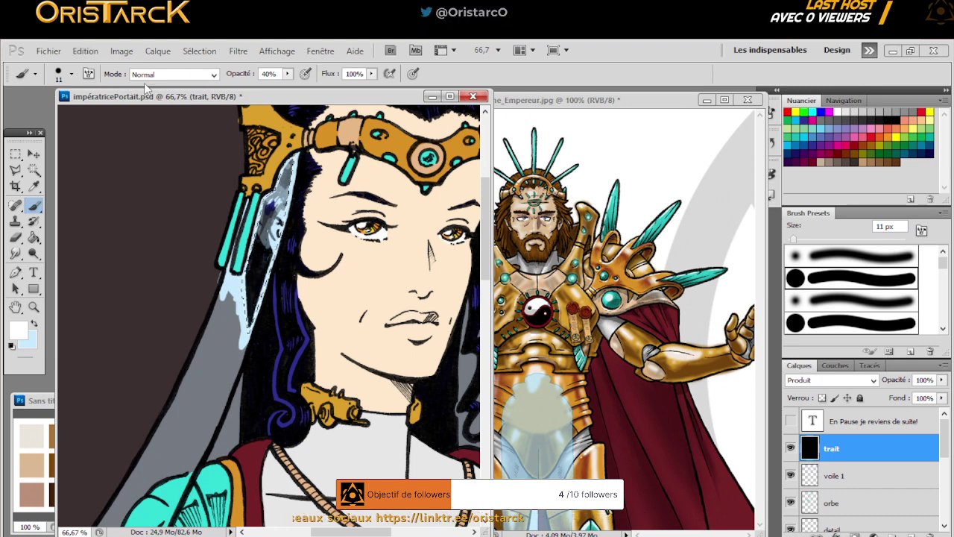
{"action": "key", "text": "ctrl+alt+z"}
{"action": "key", "text": "ctrl+alt+z"}
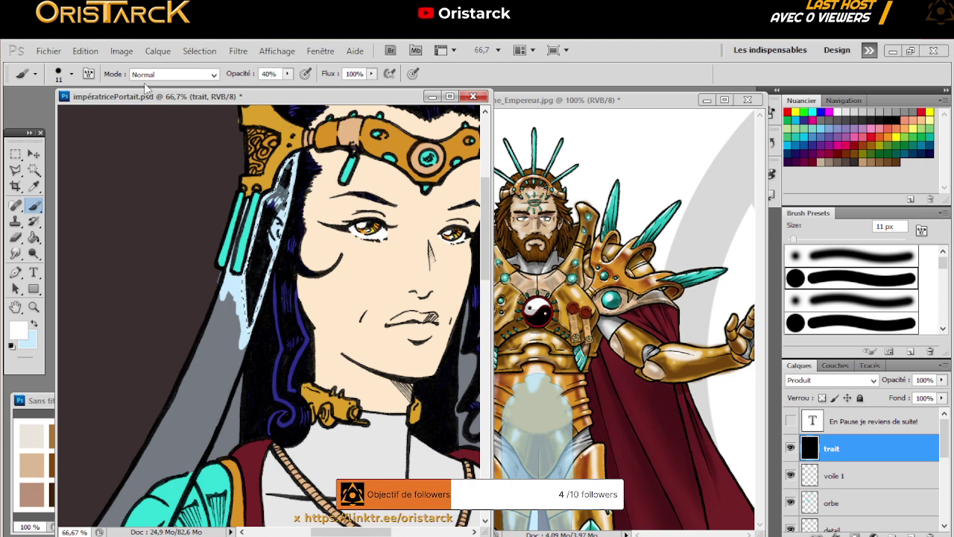
{"action": "key", "text": "ctrl+alt+z"}
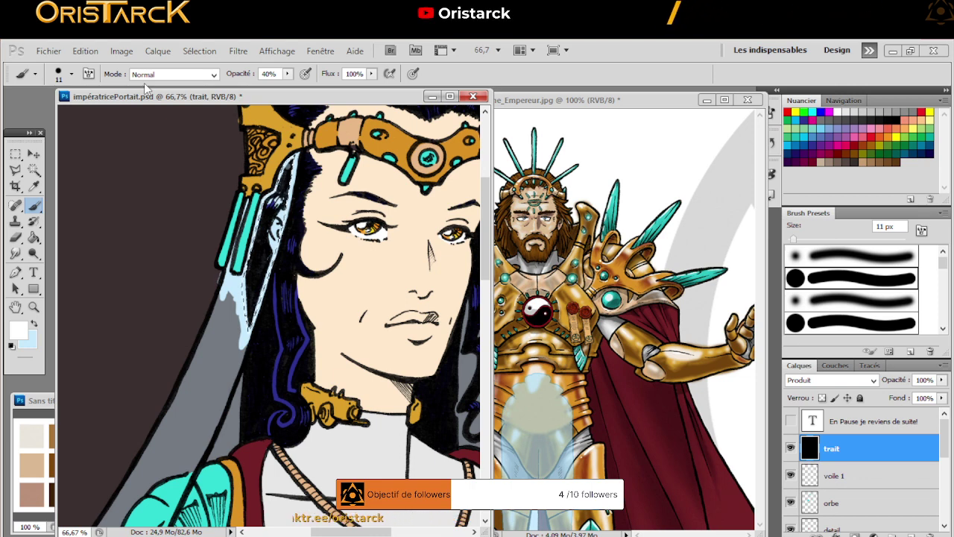
{"action": "key", "text": "ctrl+alt+z"}
{"action": "key", "text": "ctrl+alt+z"}
{"action": "key", "text": "ctrl+alt+z"}
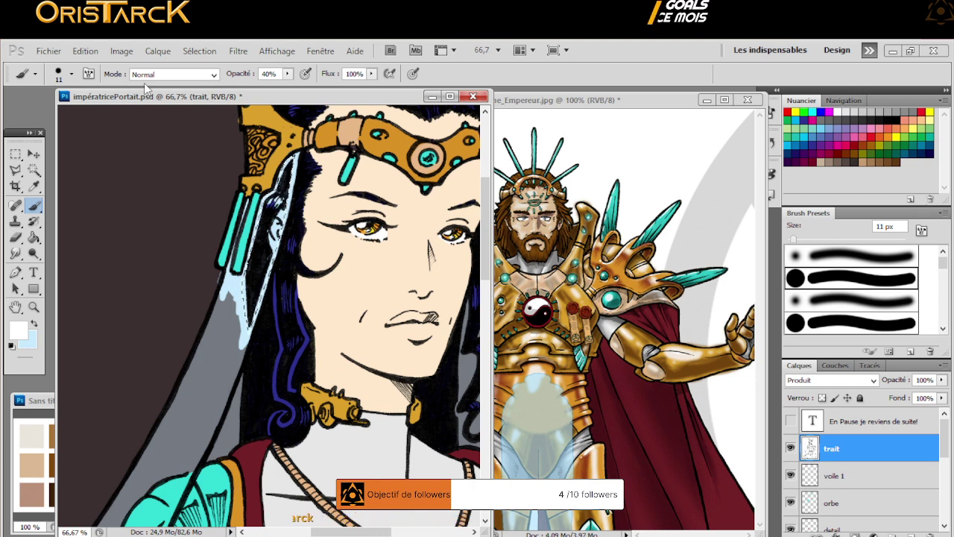
Redo the most recently undone brush change on the veil's line art
{"action": "left_click", "coordinate": [86, 54]}
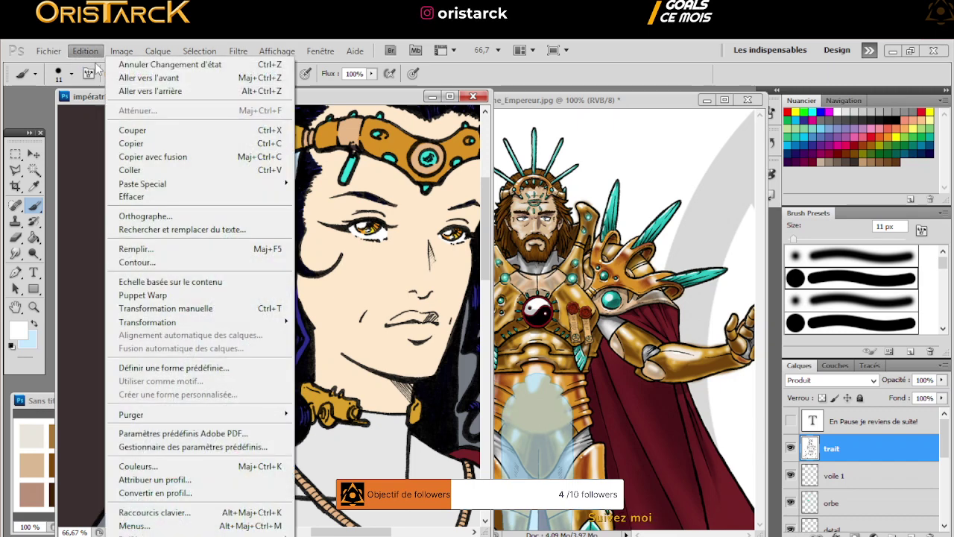
{"action": "left_click", "coordinate": [141, 77]}
{"action": "key", "text": "ctrl+shift+z"}
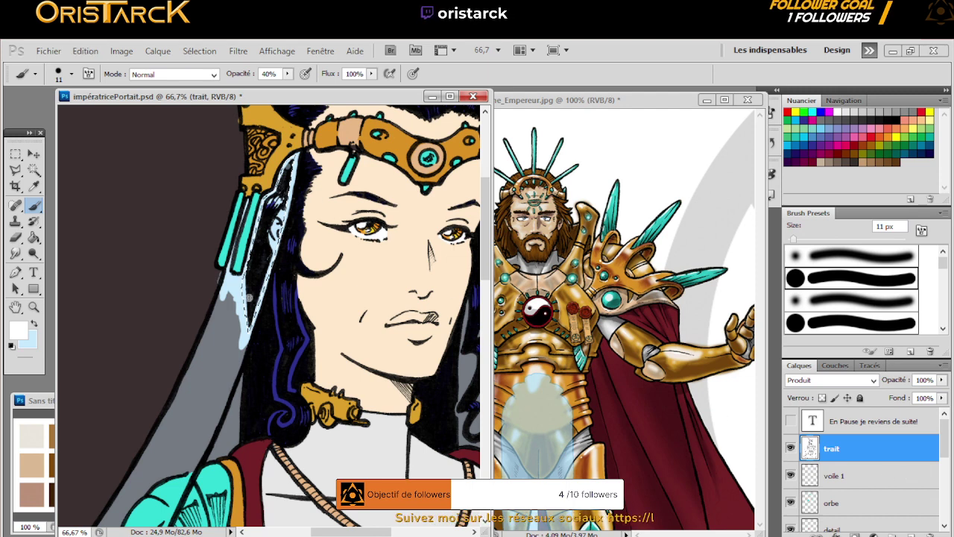
Set the brush size to 71 px and paint white at 40% opacity over the selected veil area beside the hair
{"action": "left_click", "coordinate": [72, 74]}
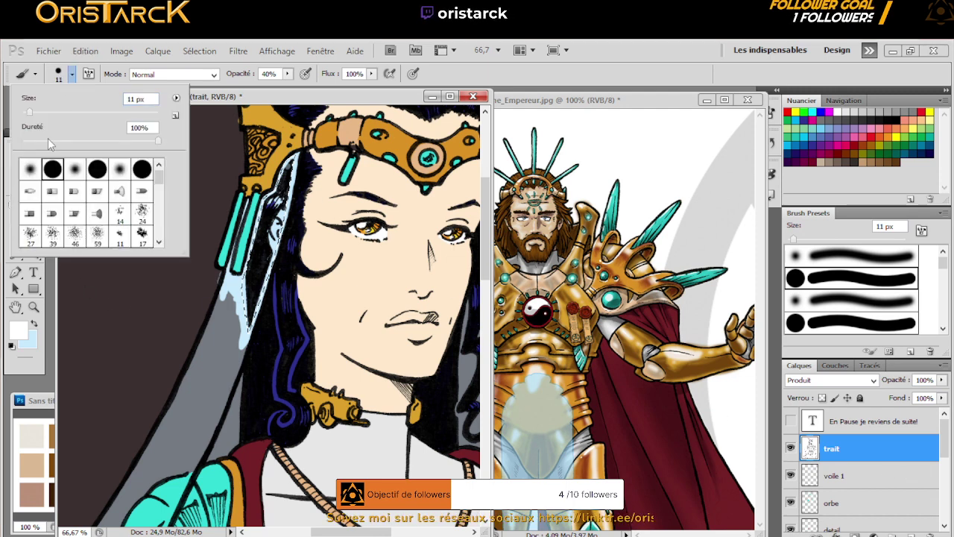
{"action": "left_click_drag", "start_coordinate": [29, 112], "coordinate": [71, 112]}
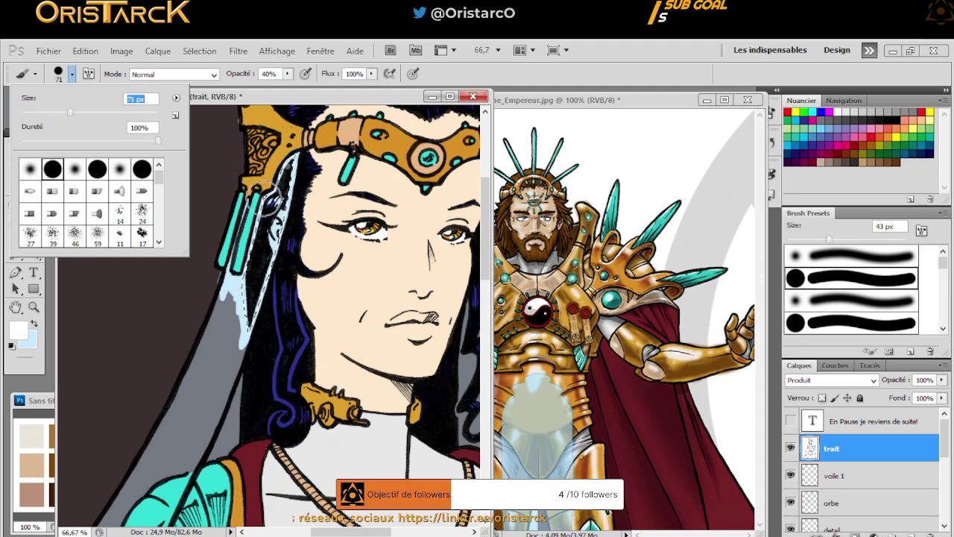
{"action": "left_click", "coordinate": [271, 196]}
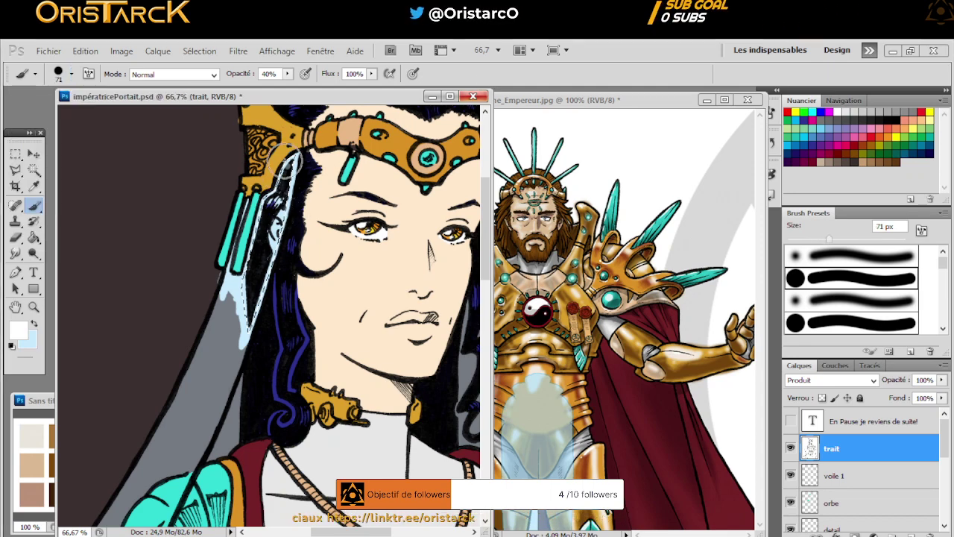
{"action": "left_click_drag", "start_coordinate": [284, 161], "coordinate": [237, 349]}
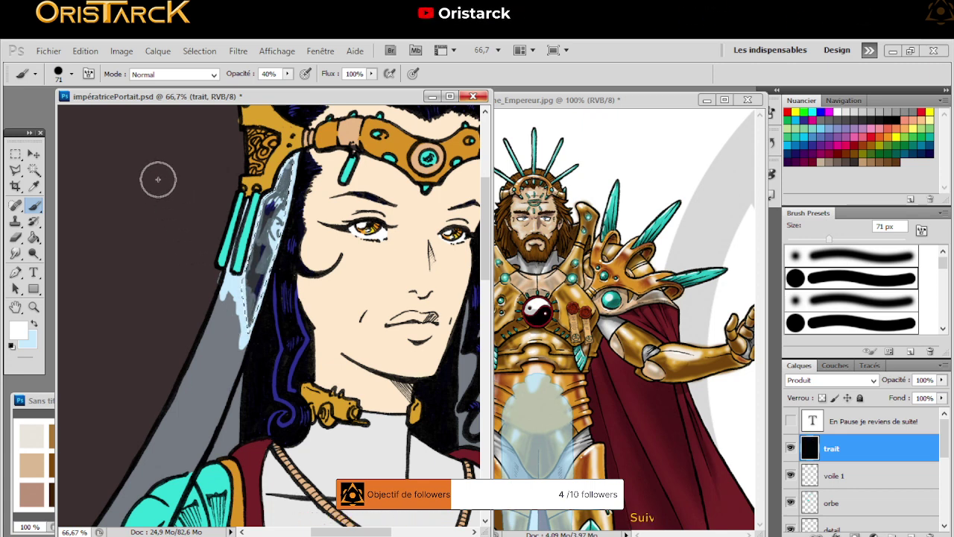
Undo the wide white stroke on the veil and go back in the history to the voile 1 layer
{"action": "left_click", "coordinate": [84, 51]}
{"action": "left_click", "coordinate": [118, 66]}
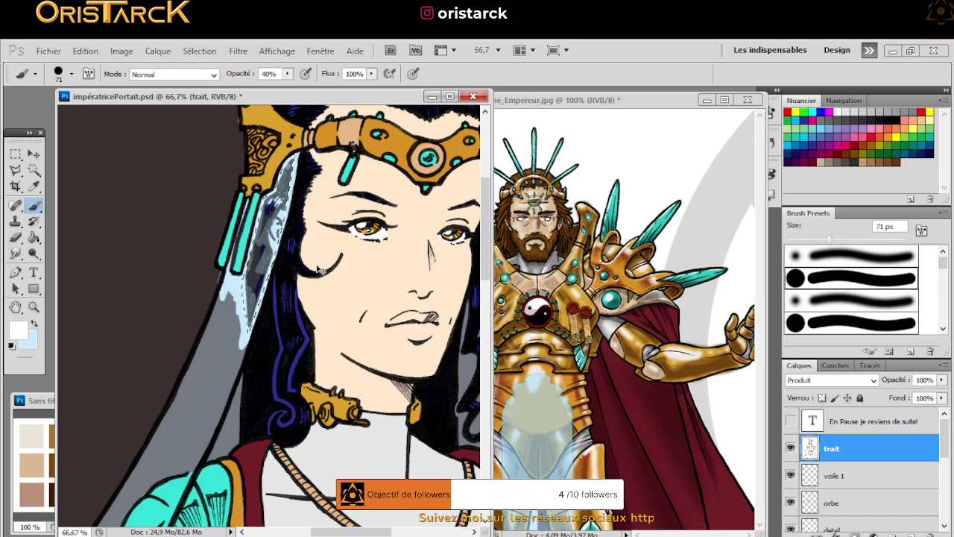
{"action": "key", "text": "ctrl+z"}
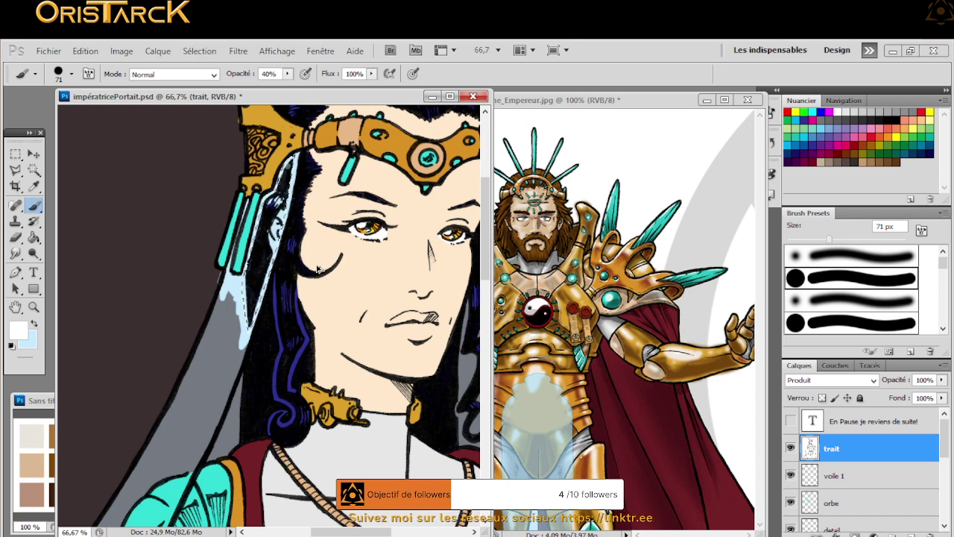
{"action": "key", "text": "ctrl+z"}
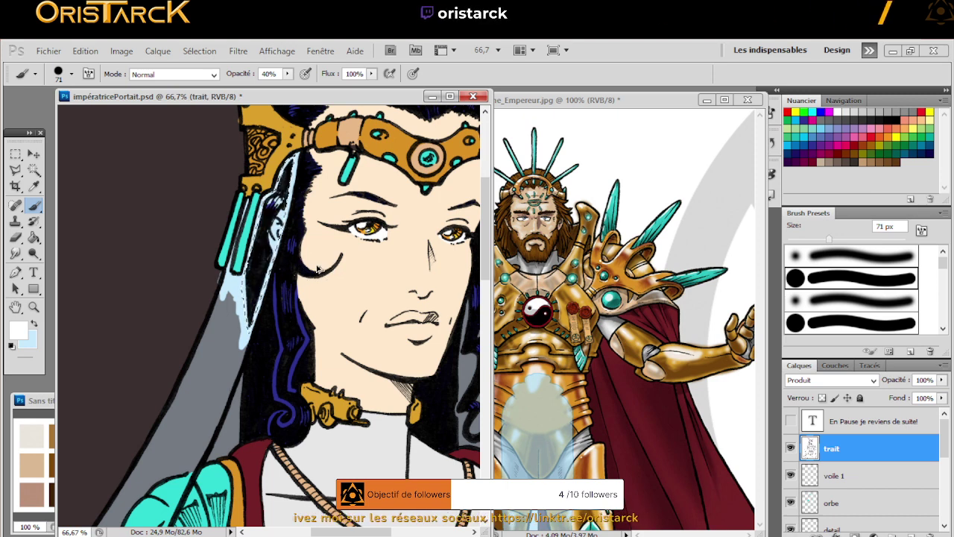
{"action": "key", "text": "alt+bracketleft"}
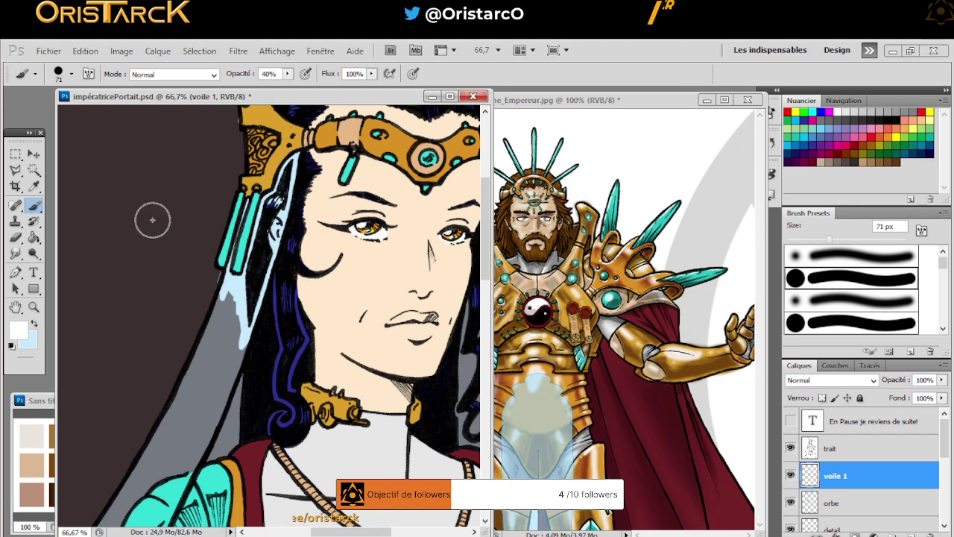
Restore the trait layer with the veil selection and repaint its dark lines white with the 71 px brush at 40% opacity
{"action": "left_click", "coordinate": [84, 53]}
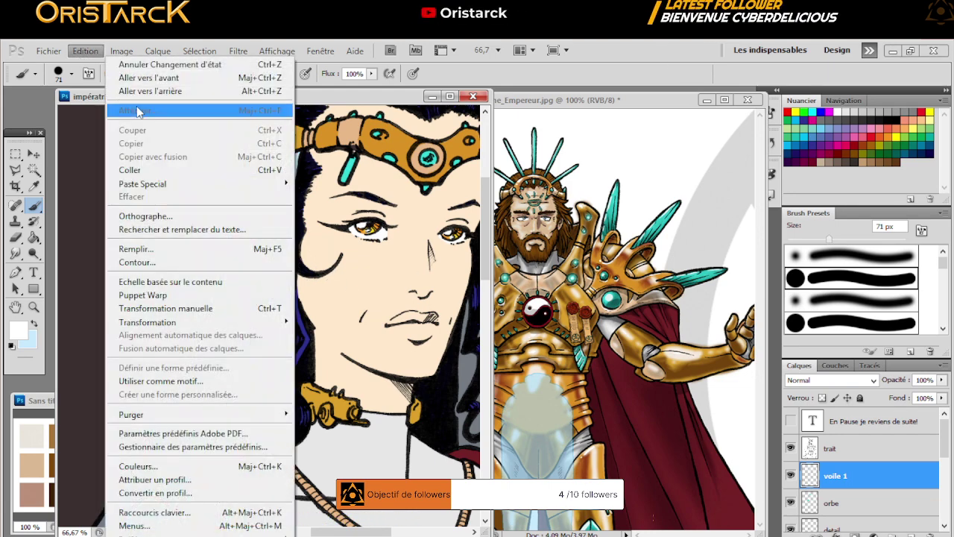
{"action": "left_click", "coordinate": [149, 77]}
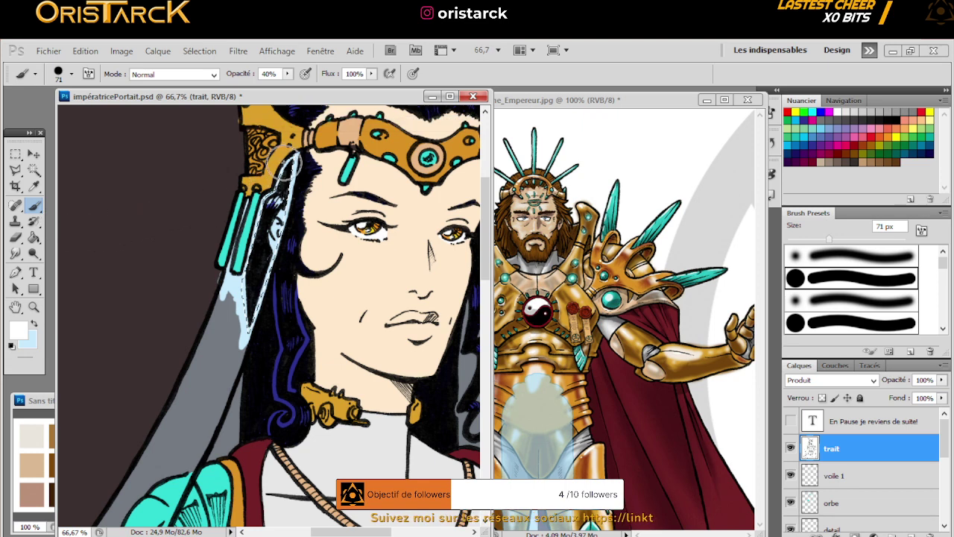
{"action": "mouse_move", "coordinate": [287, 158]}
{"action": "left_mouse_down"}
{"action": "mouse_move", "coordinate": [263, 282]}
{"action": "mouse_move", "coordinate": [238, 334]}
{"action": "left_mouse_up"}
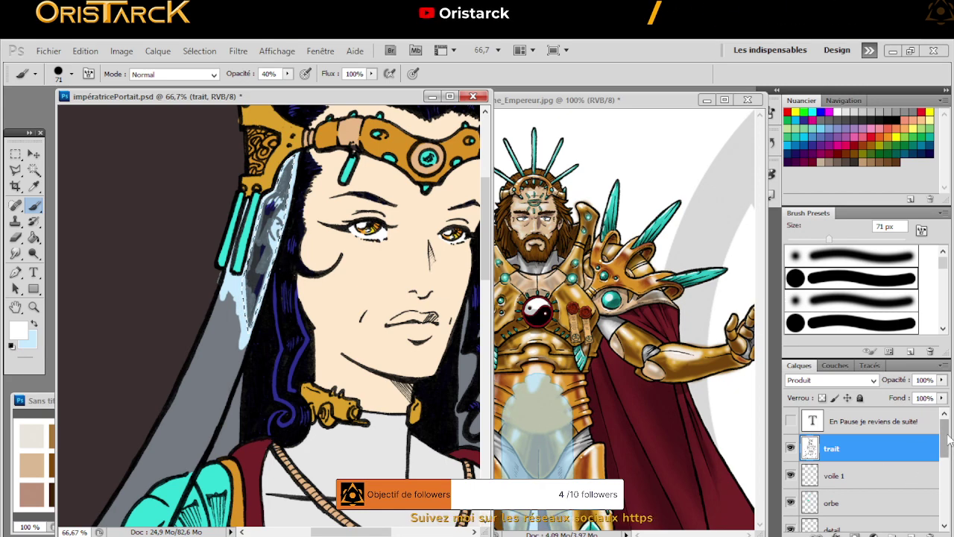
Raise the voile 2 layer's opacity to 100% and clear the selection around the veil
{"action": "scroll", "coordinate": [885, 462], "scroll_direction": "down", "scroll_amount": 5}
{"action": "left_click", "coordinate": [885, 462]}
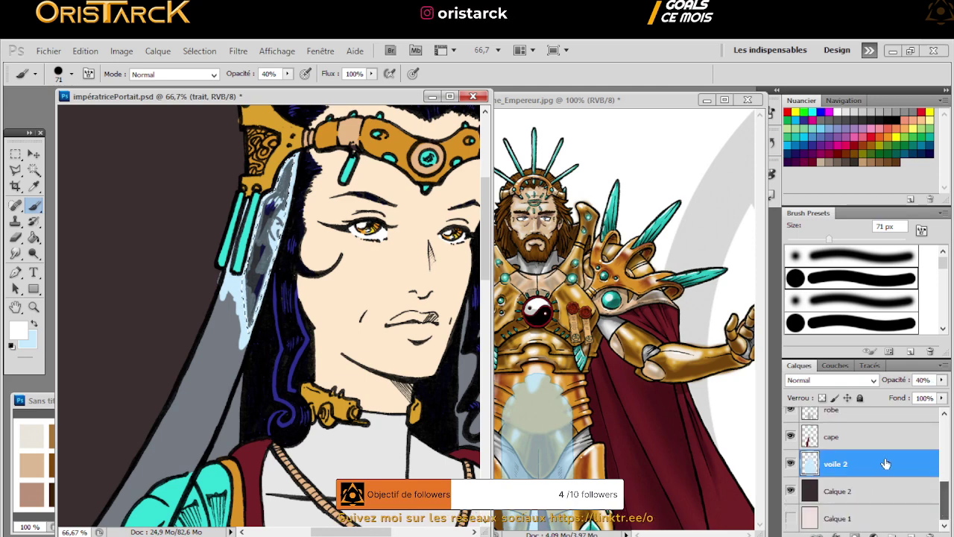
{"action": "left_click", "coordinate": [942, 379]}
{"action": "left_click_drag", "start_coordinate": [913, 401], "coordinate": [950, 401]}
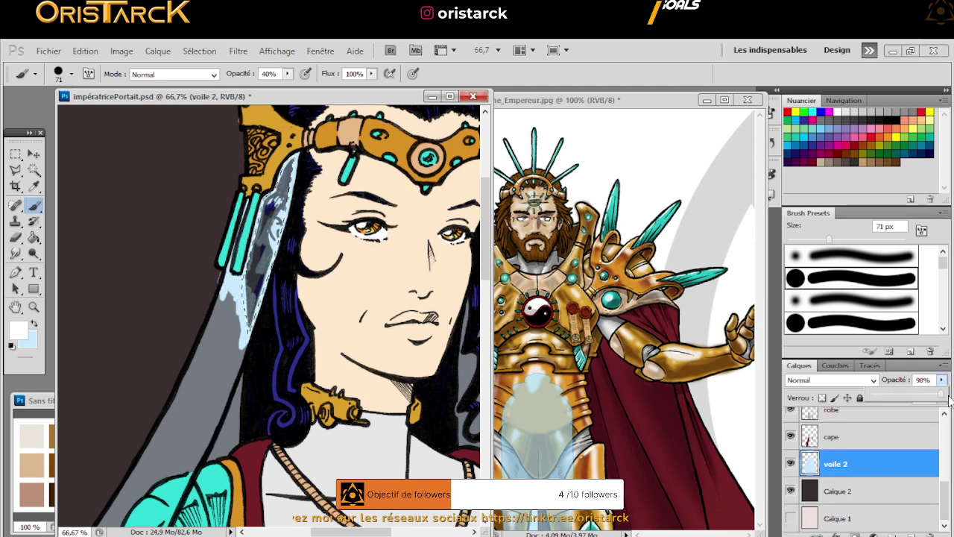
{"action": "mouse_move", "coordinate": [272, 168]}
{"action": "left_mouse_down"}
{"action": "mouse_move", "coordinate": [253, 313]}
{"action": "mouse_move", "coordinate": [230, 305]}
{"action": "left_mouse_up"}
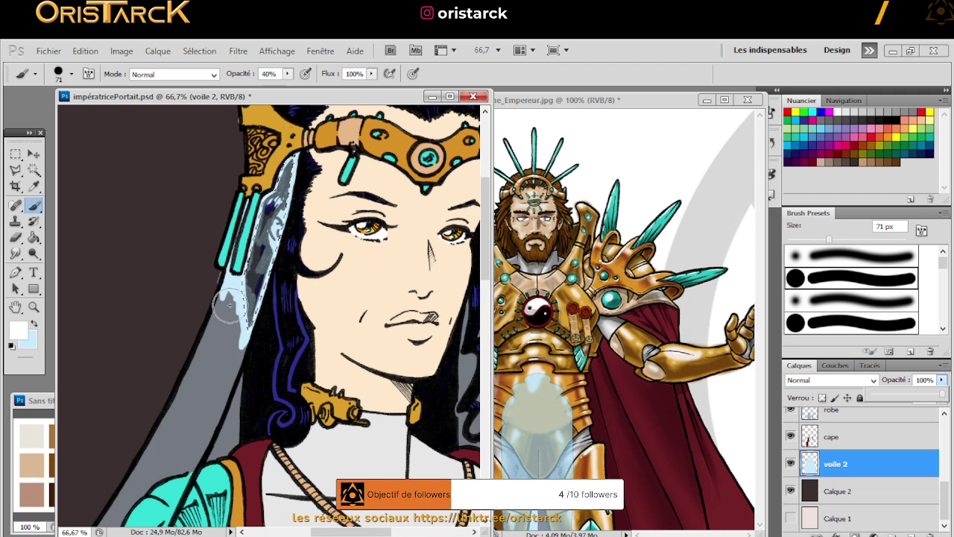
{"action": "key", "text": "m"}
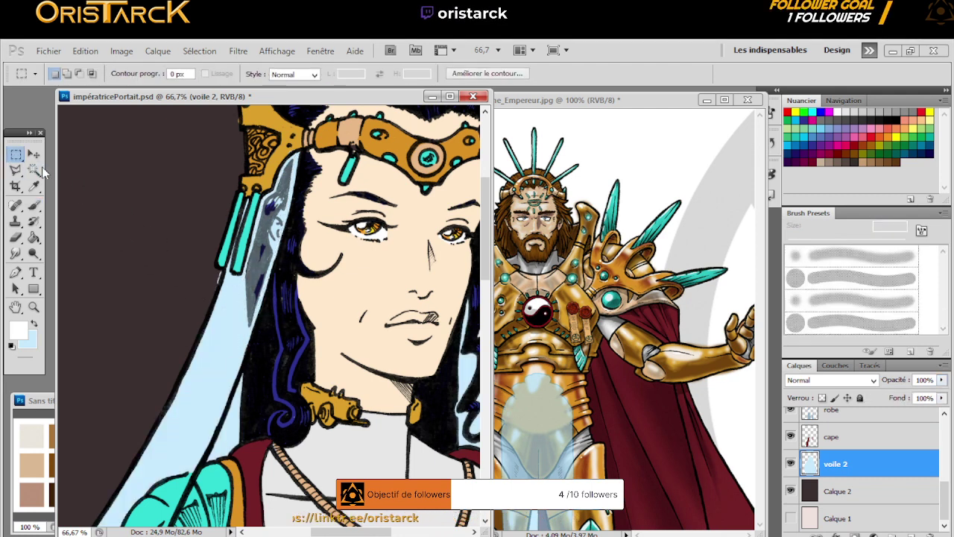
{"action": "left_click", "coordinate": [102, 199]}
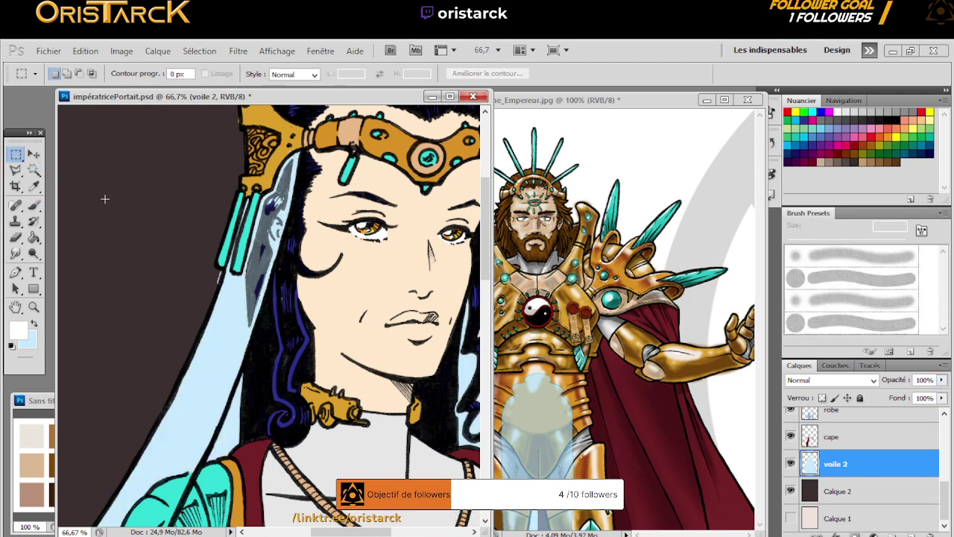
Erase the stray veil colour below the turquoise pendants on the voile 2 layer with a 6 px eraser at 100% opacity
{"action": "left_click", "coordinate": [15, 240]}
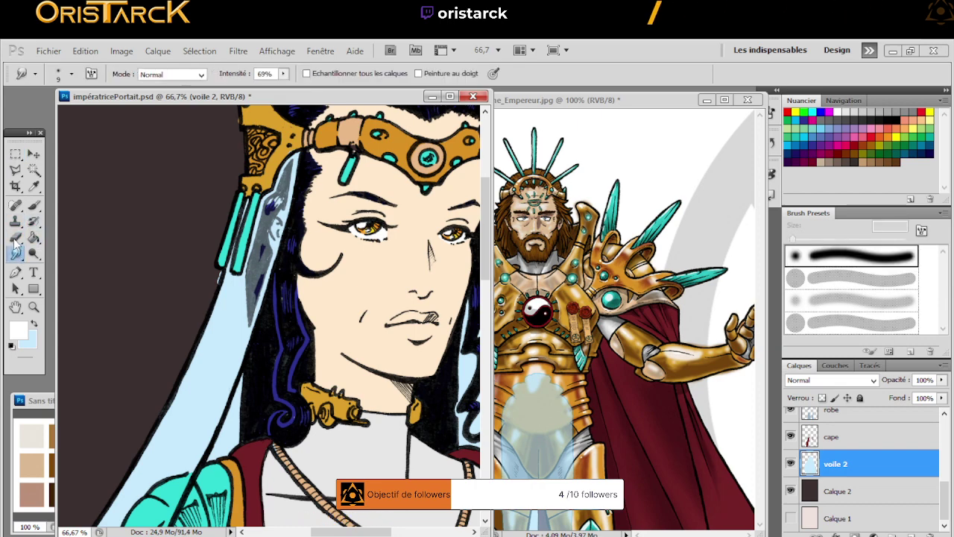
{"action": "left_click", "coordinate": [58, 74]}
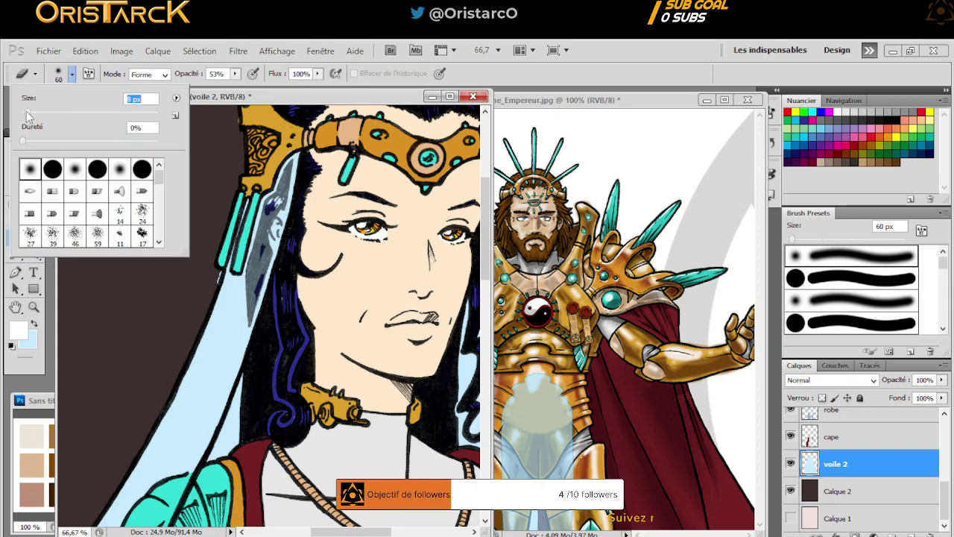
{"action": "double_click", "coordinate": [50, 169]}
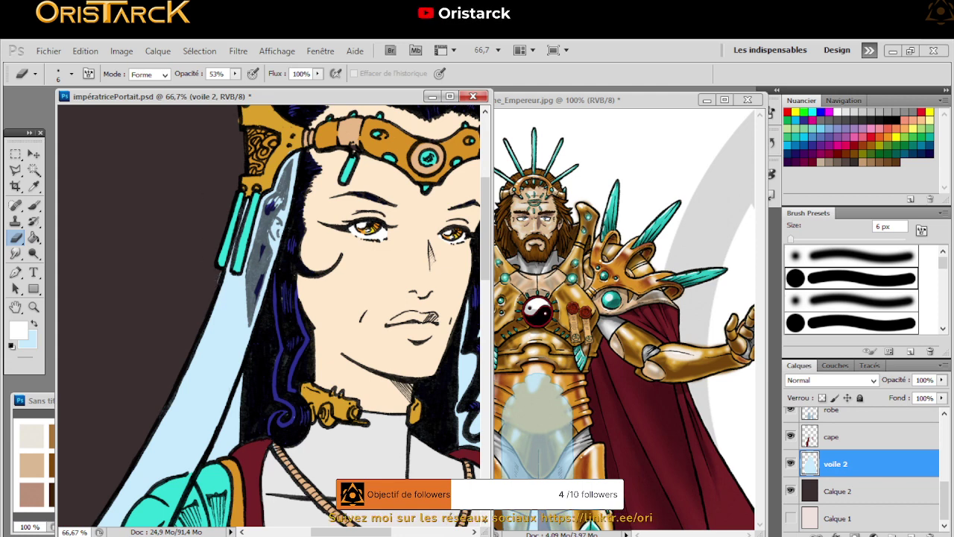
{"action": "left_click_drag", "start_coordinate": [234, 74], "coordinate": [273, 141]}
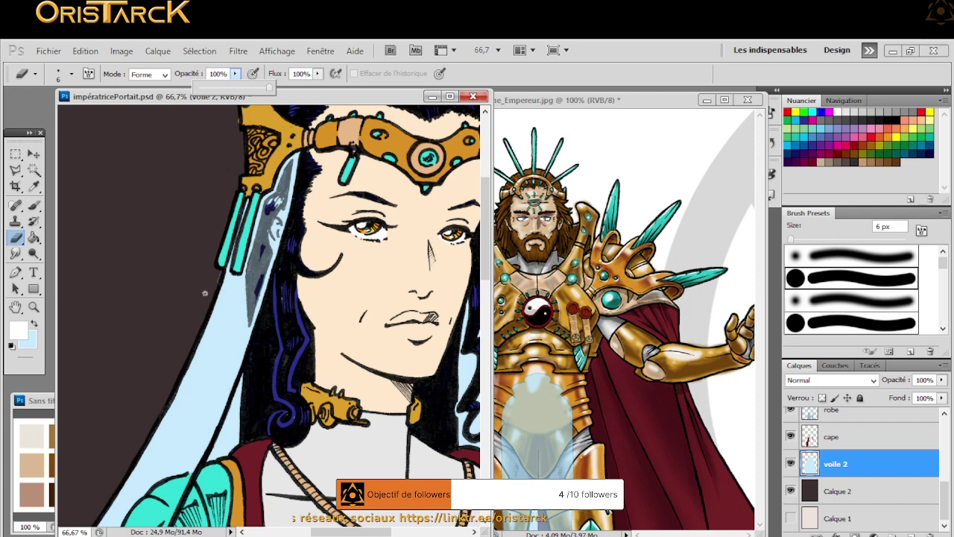
{"action": "left_click", "coordinate": [219, 275]}
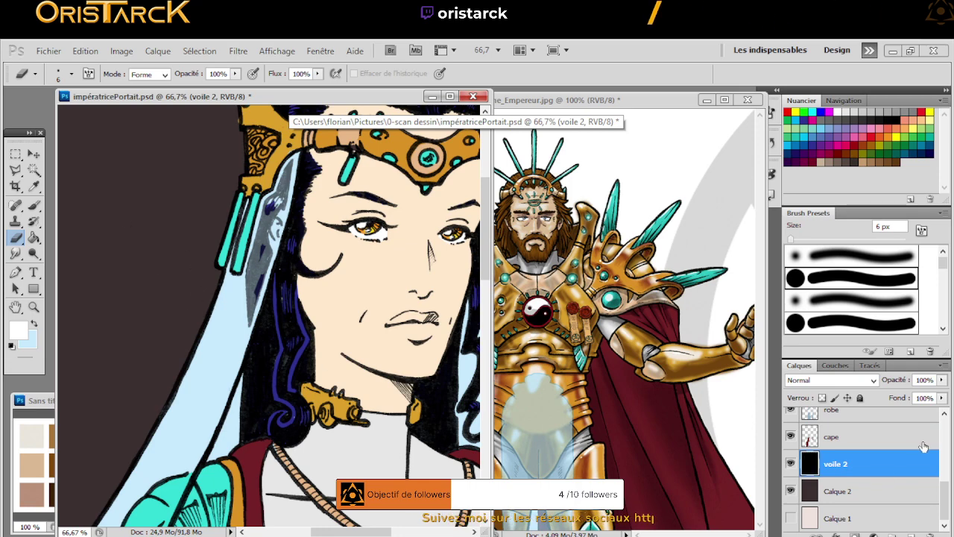
Delete the hidden Calque 1 layer at the base of the layer stack
{"action": "left_click", "coordinate": [861, 501]}
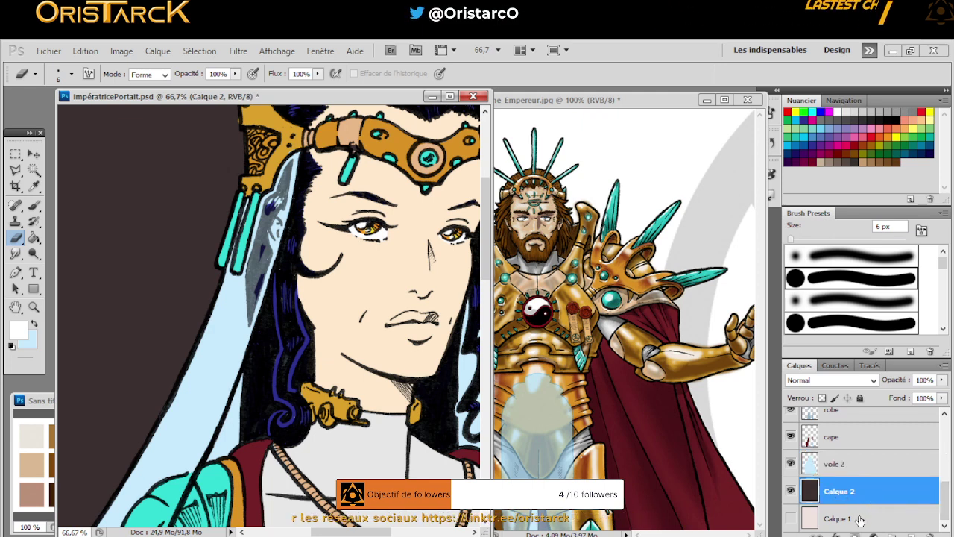
{"action": "key", "text": "Delete"}
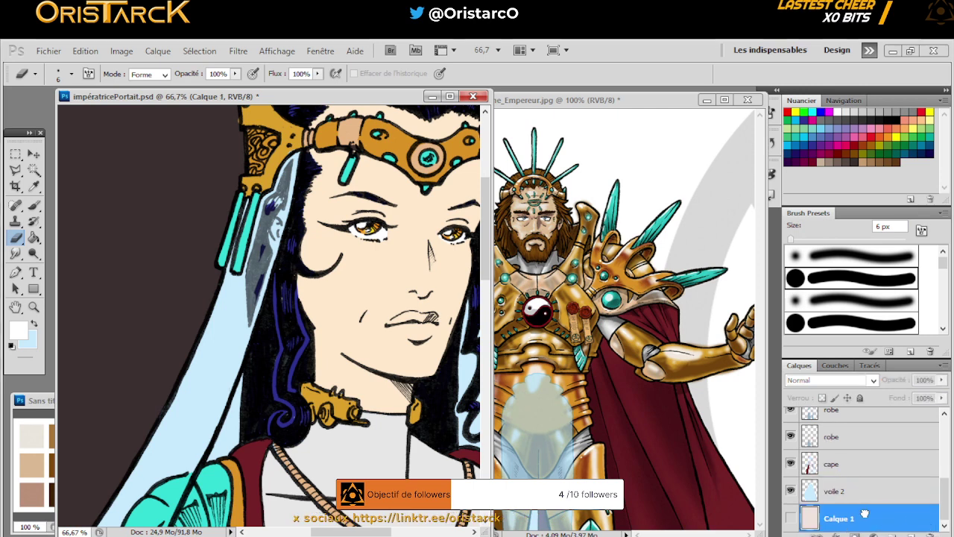
{"action": "key", "text": "ctrl+z"}
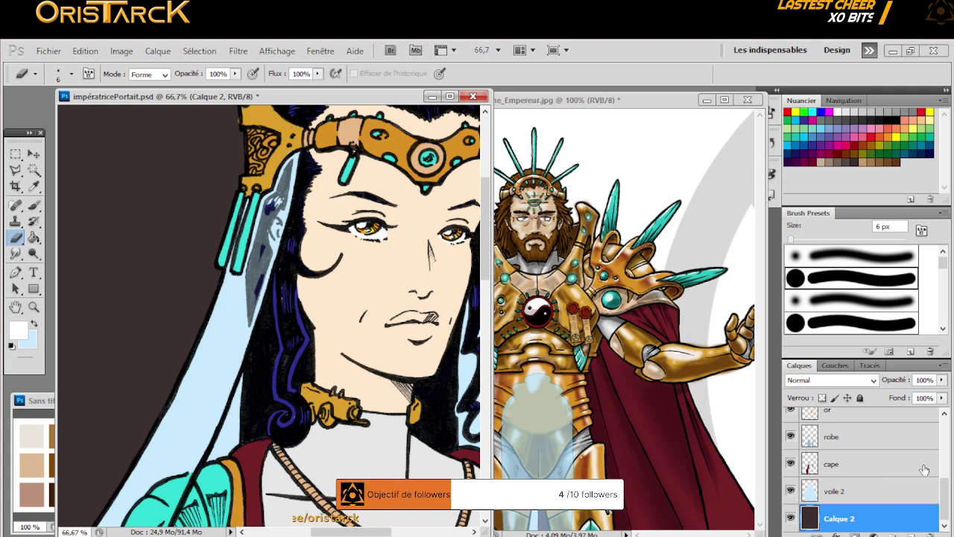
Hide the trait, voile 1, voile 2 and Calque 2 layers so that only the flat colour layers are visible
{"action": "scroll", "coordinate": [946, 477], "scroll_direction": "up", "scroll_amount": 3}
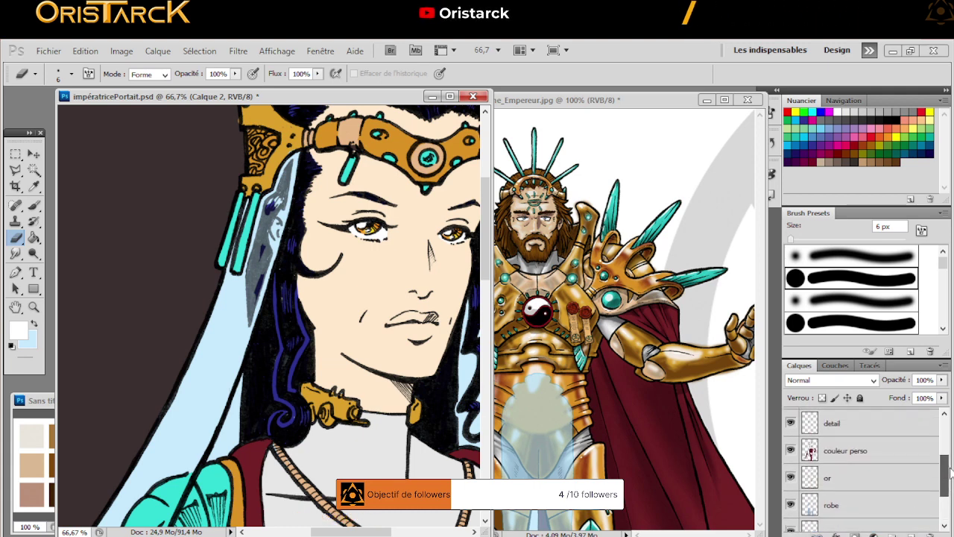
{"action": "left_click_drag", "start_coordinate": [950, 472], "coordinate": [951, 426]}
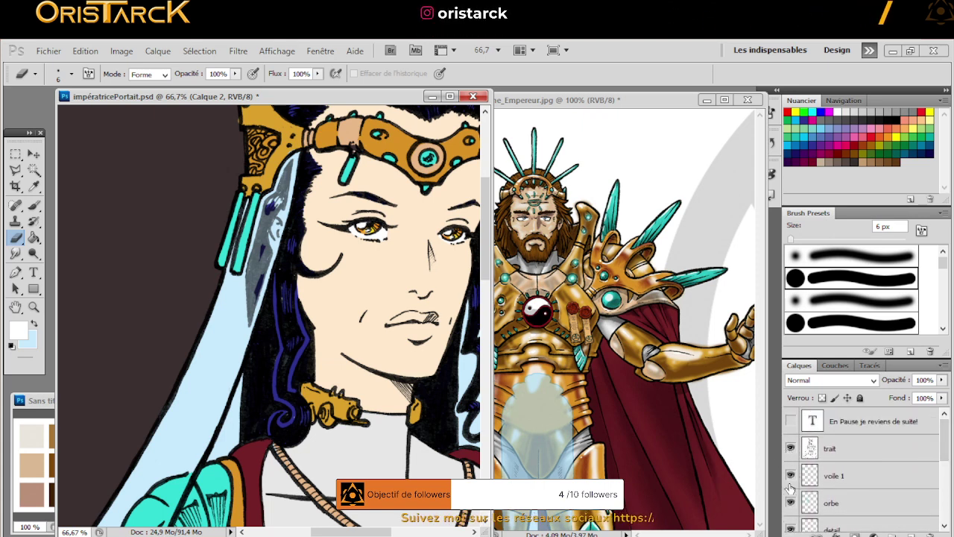
{"action": "left_click", "coordinate": [790, 448]}
{"action": "left_click", "coordinate": [791, 477]}
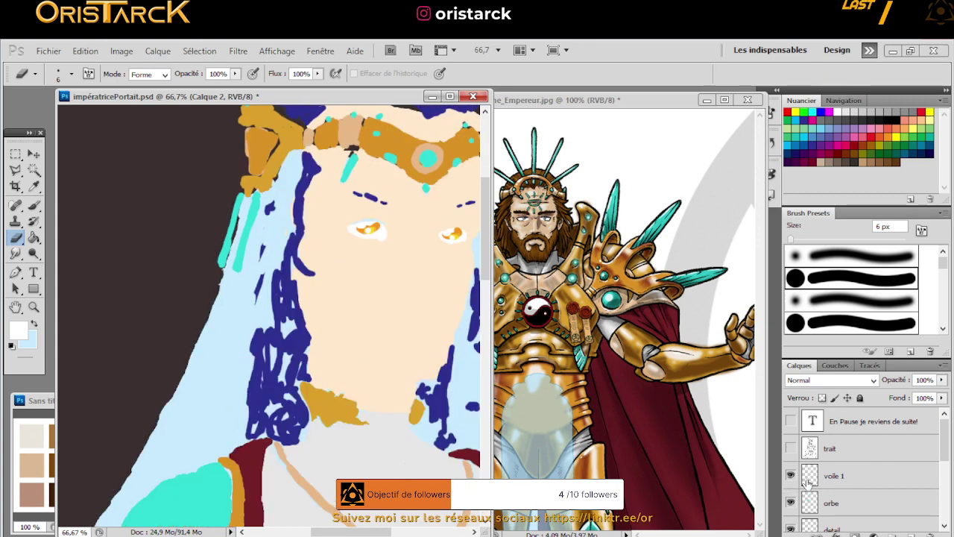
{"action": "scroll", "coordinate": [895, 470], "scroll_direction": "down", "scroll_amount": 5}
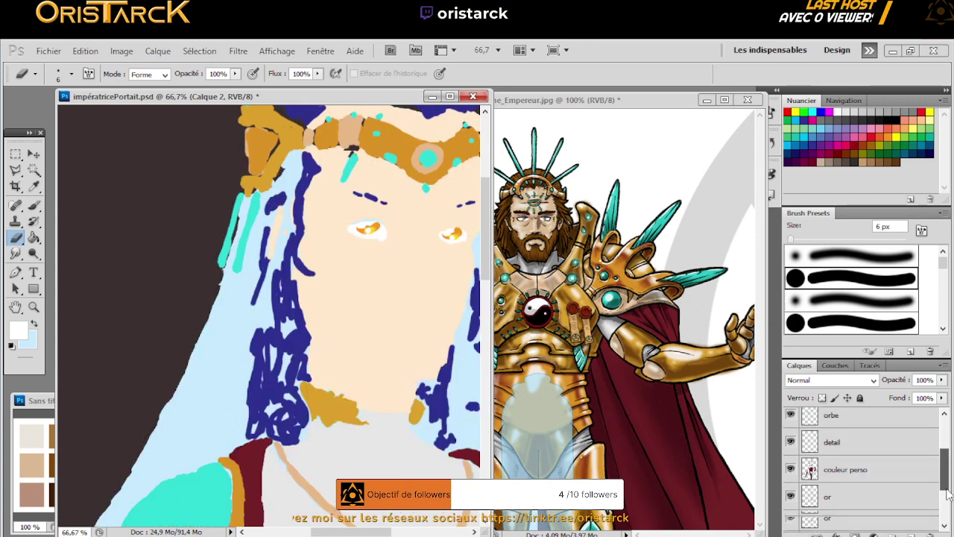
{"action": "left_click_drag", "start_coordinate": [790, 492], "coordinate": [790, 518]}
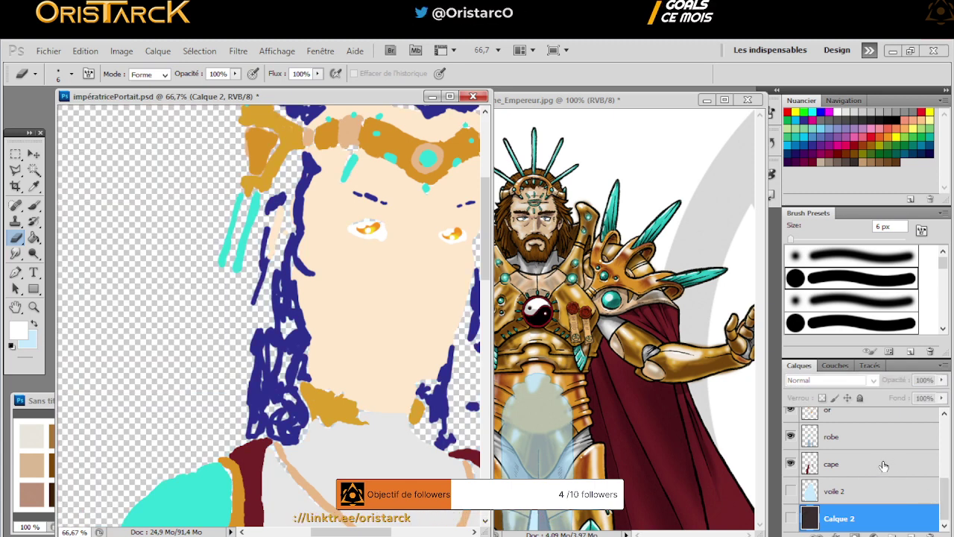
Merge all the visible colour layers into the cape layer
{"action": "left_click", "coordinate": [883, 464]}
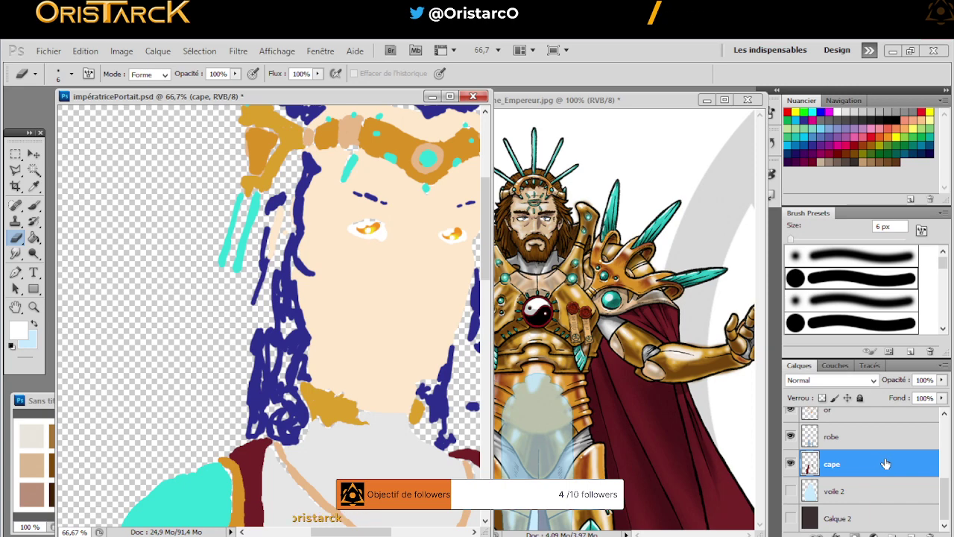
{"action": "right_click", "coordinate": [887, 464]}
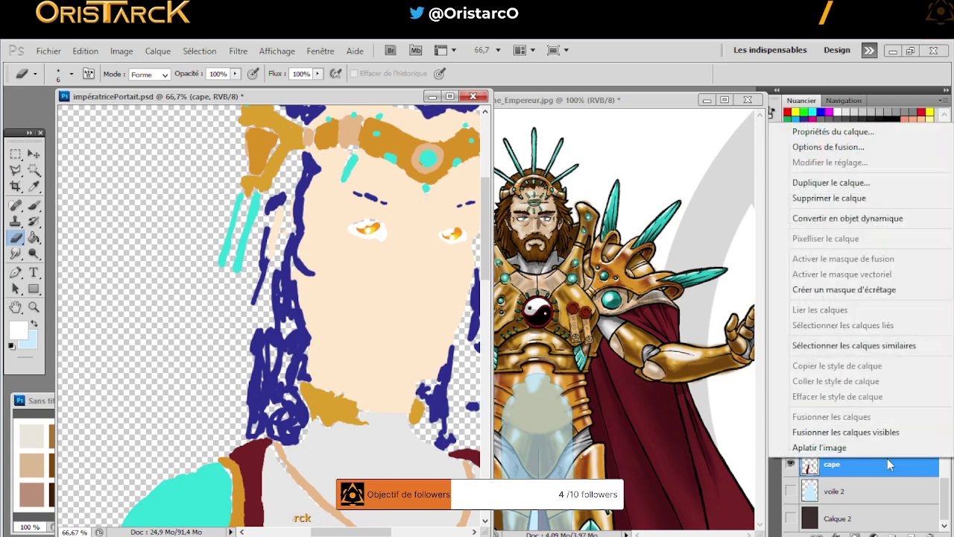
{"action": "left_click", "coordinate": [828, 432]}
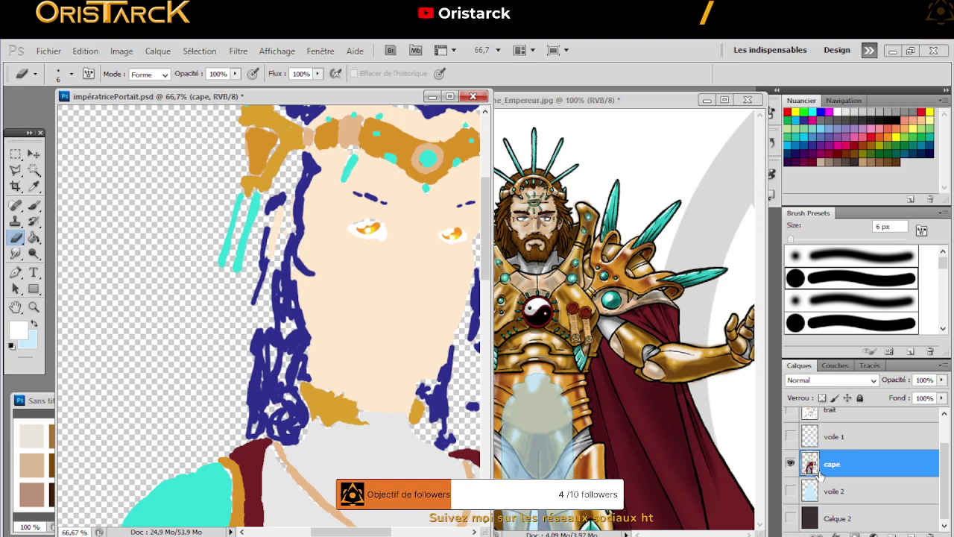
Show the voile 2, Calque 2, voile 1 and trait layers again
{"action": "left_click", "coordinate": [790, 490]}
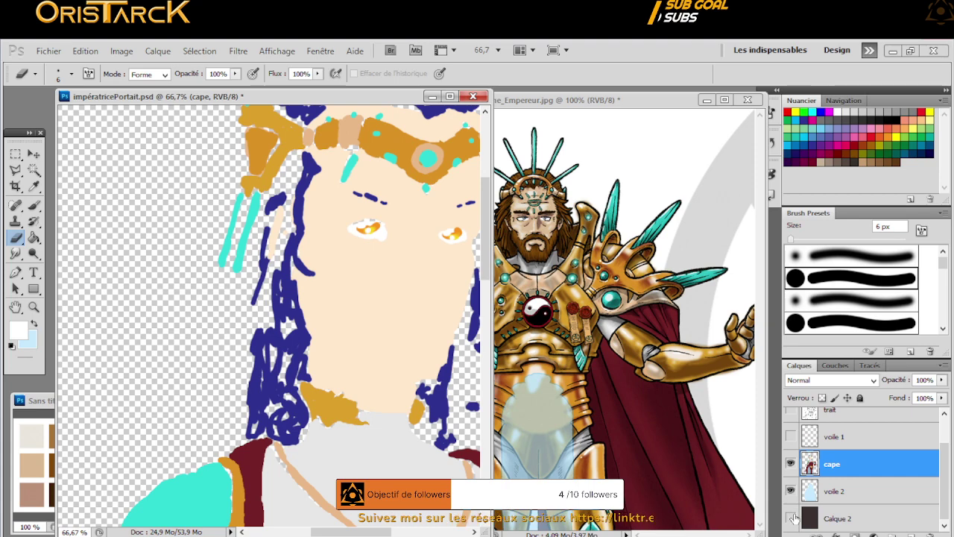
{"action": "left_click_drag", "start_coordinate": [790, 518], "coordinate": [790, 410]}
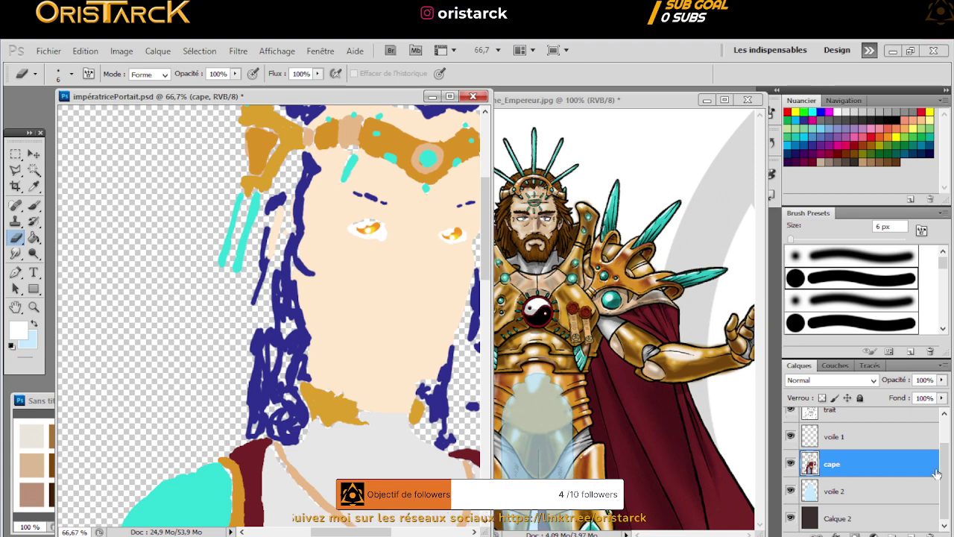
{"action": "scroll", "coordinate": [936, 473], "scroll_direction": "up", "scroll_amount": 2}
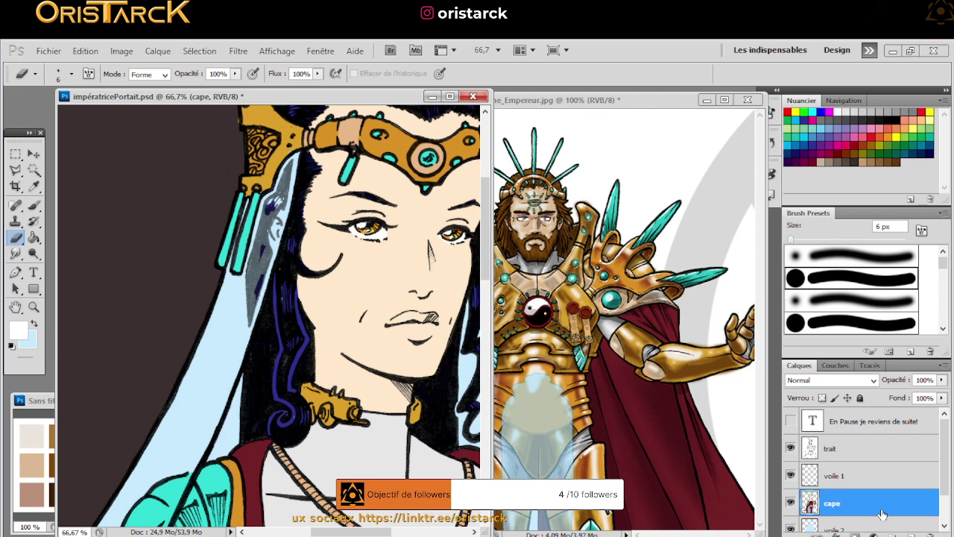
Sample the veil's light blue as the foreground colour and switch to the Brush tool
{"action": "left_click", "coordinate": [863, 528]}
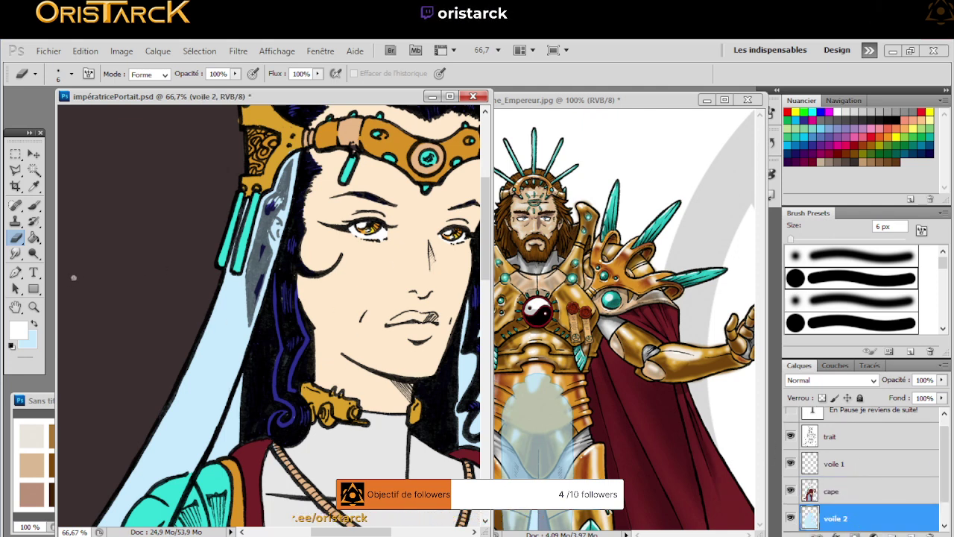
{"action": "left_click", "coordinate": [33, 186]}
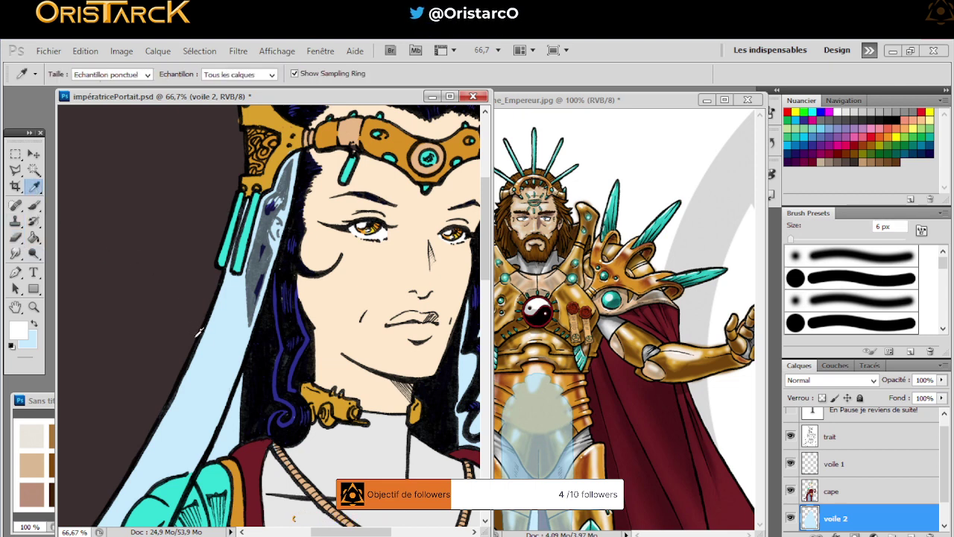
{"action": "left_click", "coordinate": [218, 361]}
{"action": "left_click", "coordinate": [34, 206]}
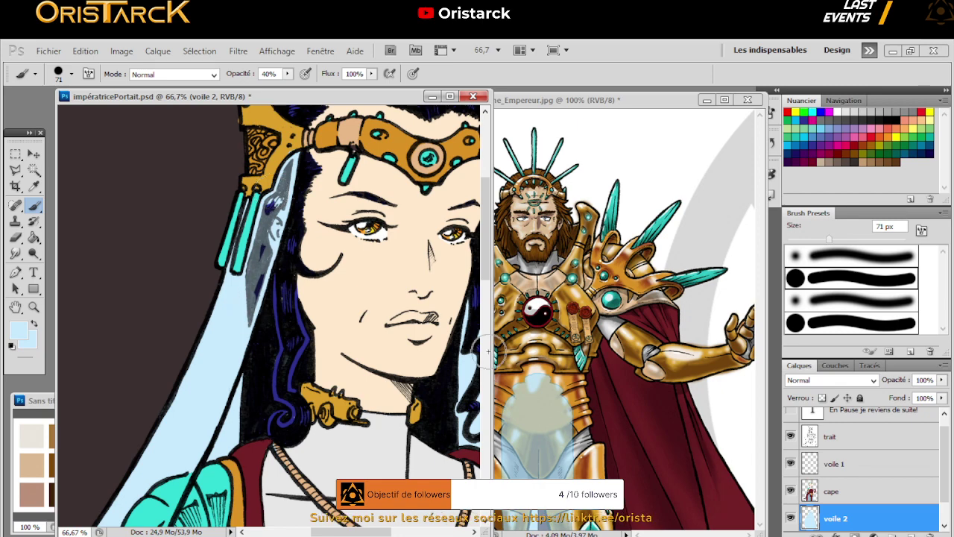
Make the voile 1 layer active and dismiss its layer style dialog
{"action": "scroll", "coordinate": [887, 452], "scroll_direction": "up", "scroll_amount": 1}
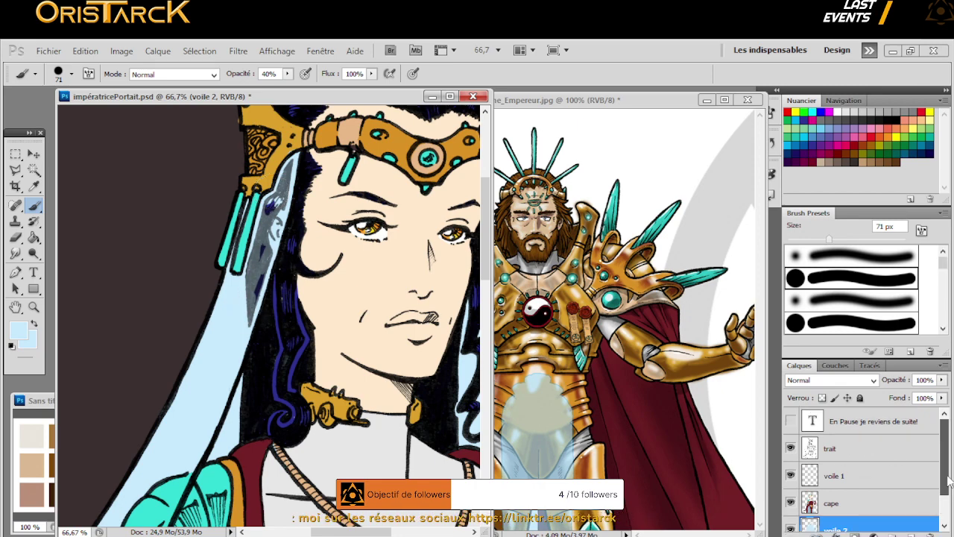
{"action": "left_click", "coordinate": [887, 451]}
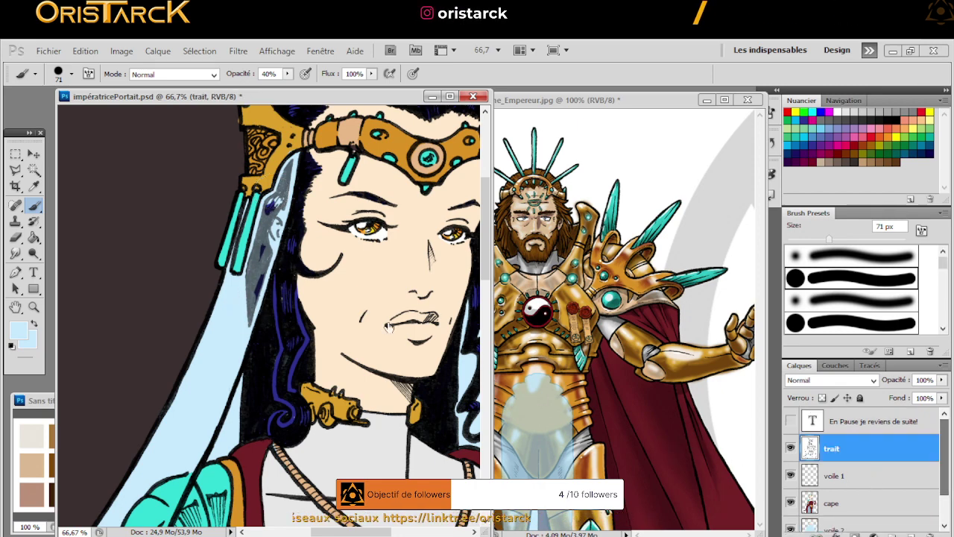
{"action": "key", "text": "alt+bracketleft"}
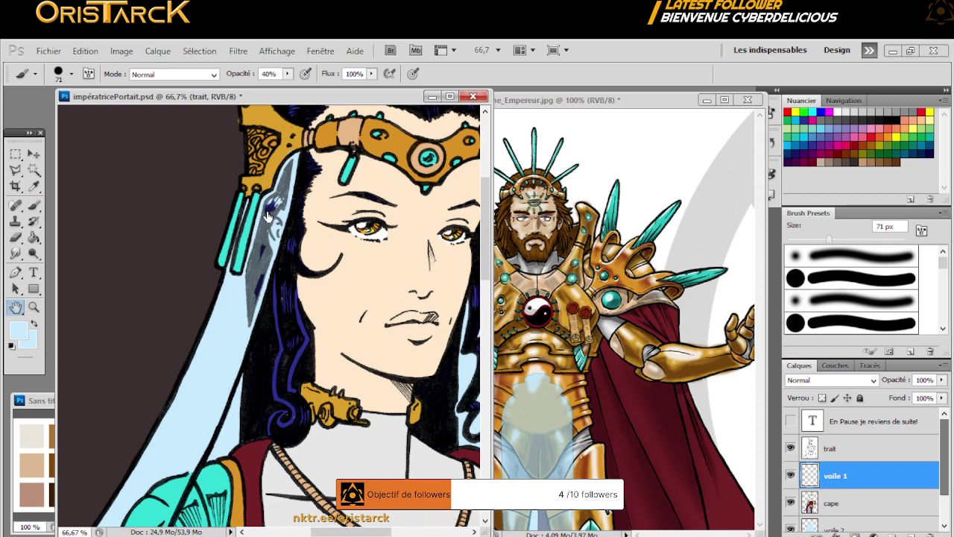
{"action": "key", "text": "h"}
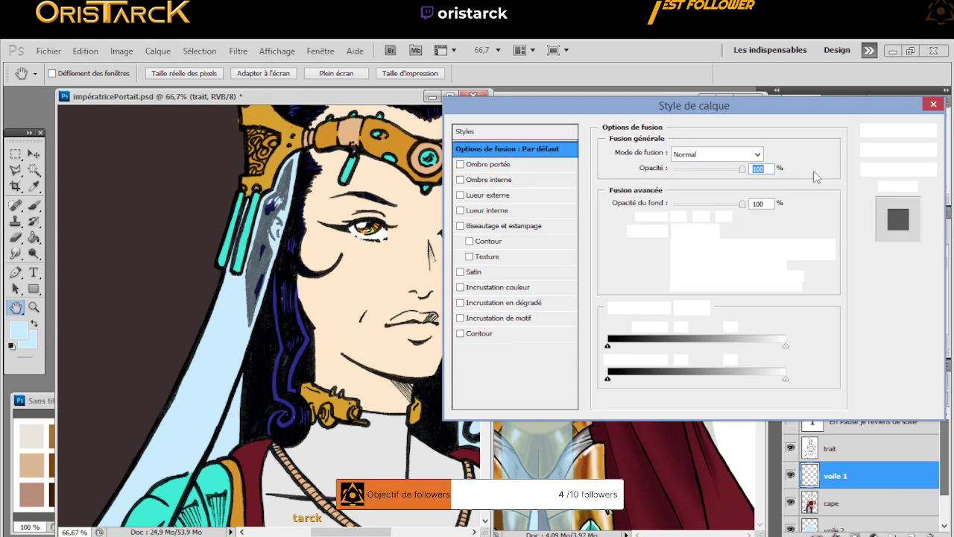
{"action": "key", "text": "i"}
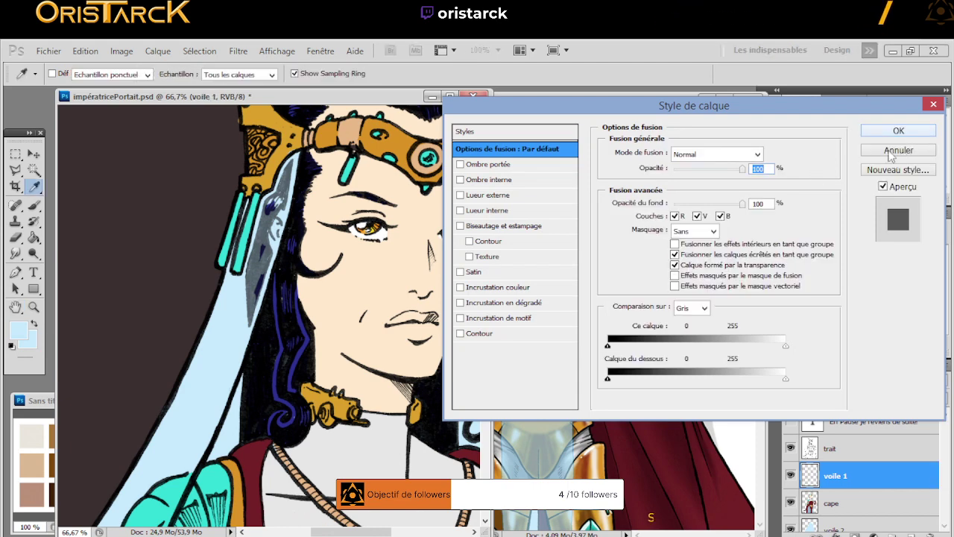
{"action": "left_click", "coordinate": [885, 150]}
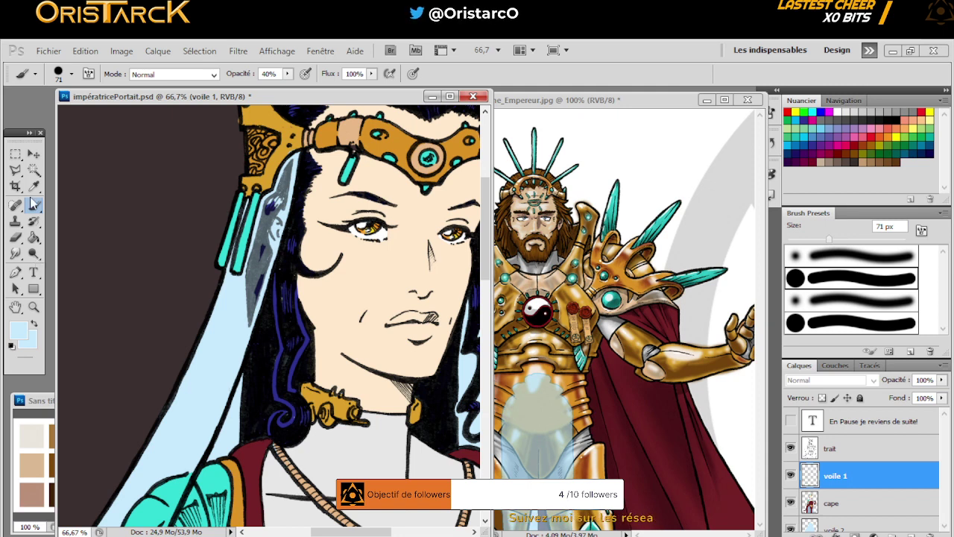
Dab light blue on the veil beside the turquoise pendants on the voile 1 layer, and set the brush opacity to 100%
{"action": "left_click", "coordinate": [273, 210]}
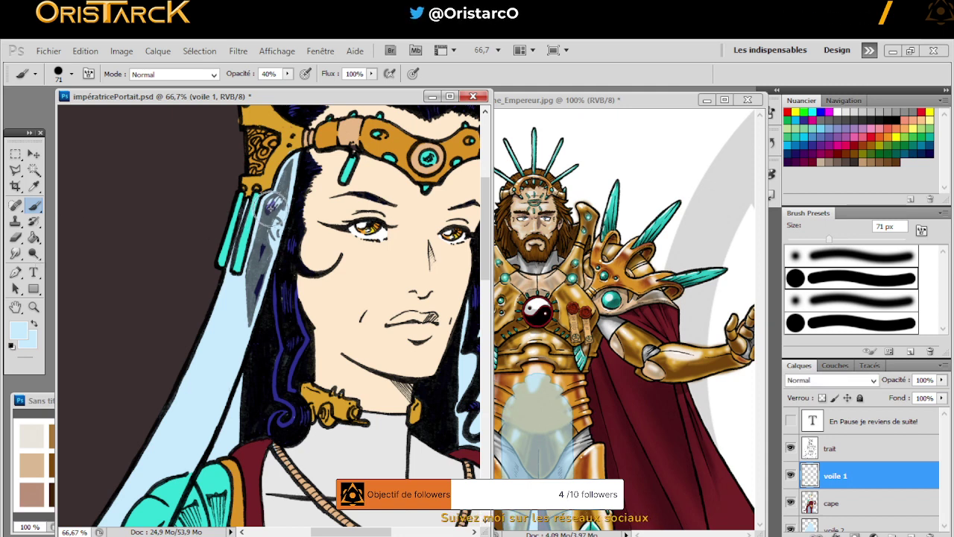
{"action": "left_click_drag", "start_coordinate": [273, 210], "coordinate": [266, 235]}
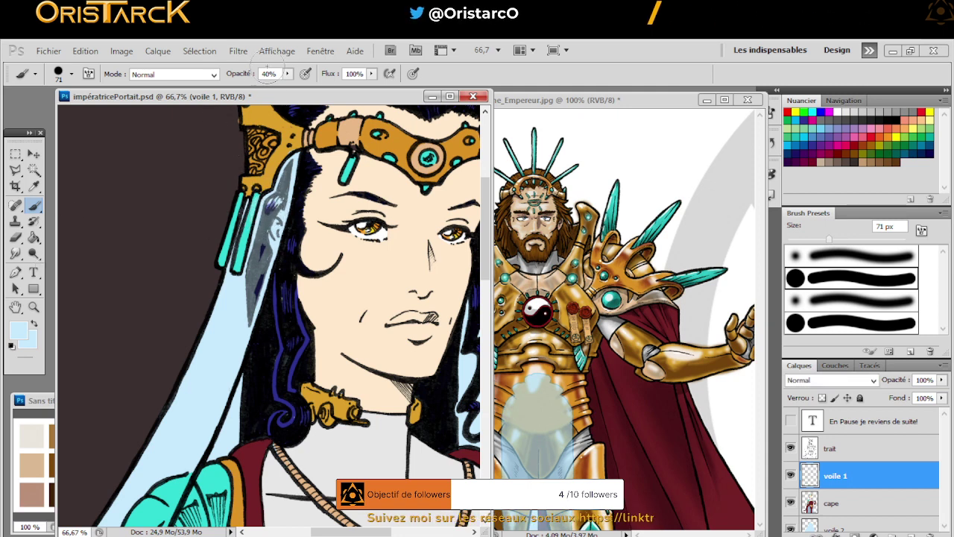
{"action": "left_click", "coordinate": [286, 73]}
{"action": "left_click_drag", "start_coordinate": [287, 87], "coordinate": [332, 87]}
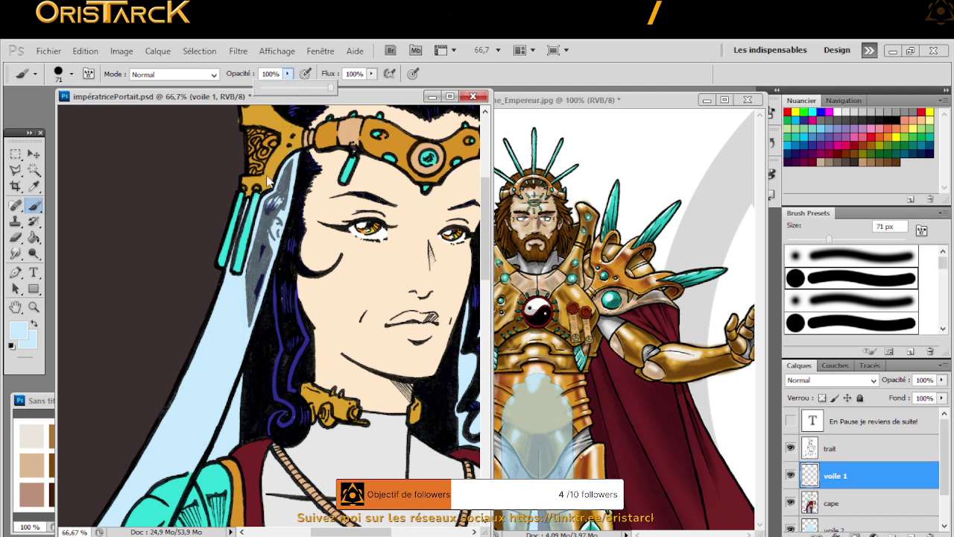
Try to cover the dark blue strokes beside the pendants with the 71 px brush at 100% opacity on the voile 1 layer
{"action": "left_click", "coordinate": [266, 200]}
{"action": "left_click_drag", "start_coordinate": [270, 192], "coordinate": [257, 246]}
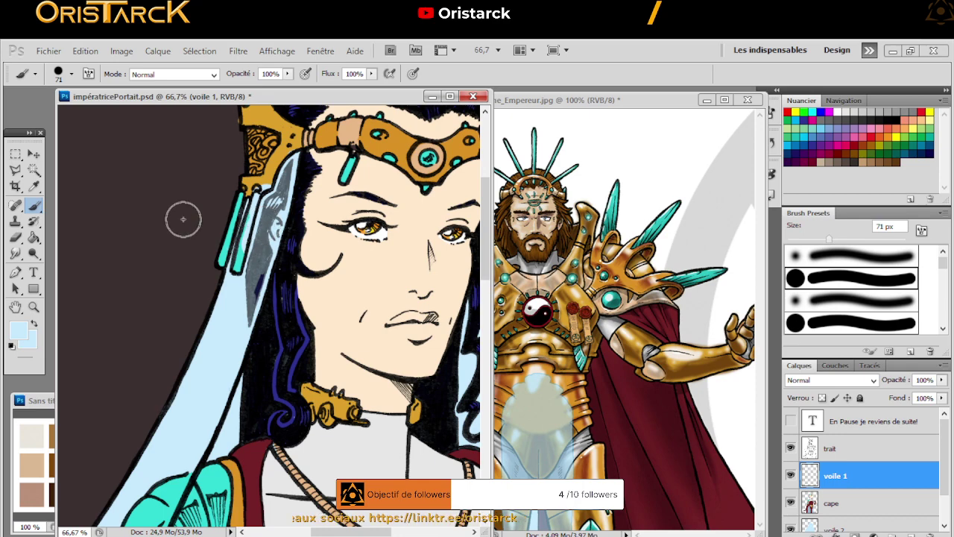
{"action": "left_click", "coordinate": [85, 50]}
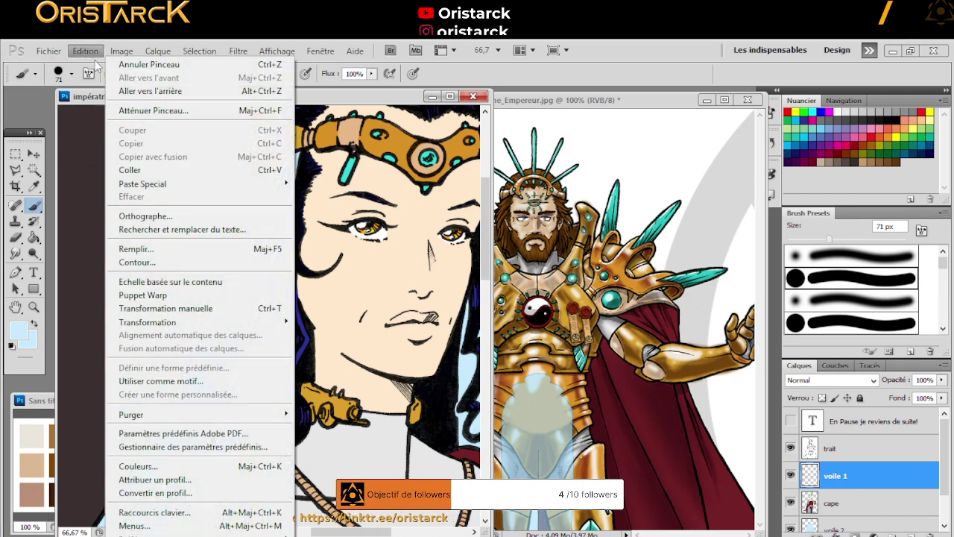
{"action": "left_click", "coordinate": [129, 66]}
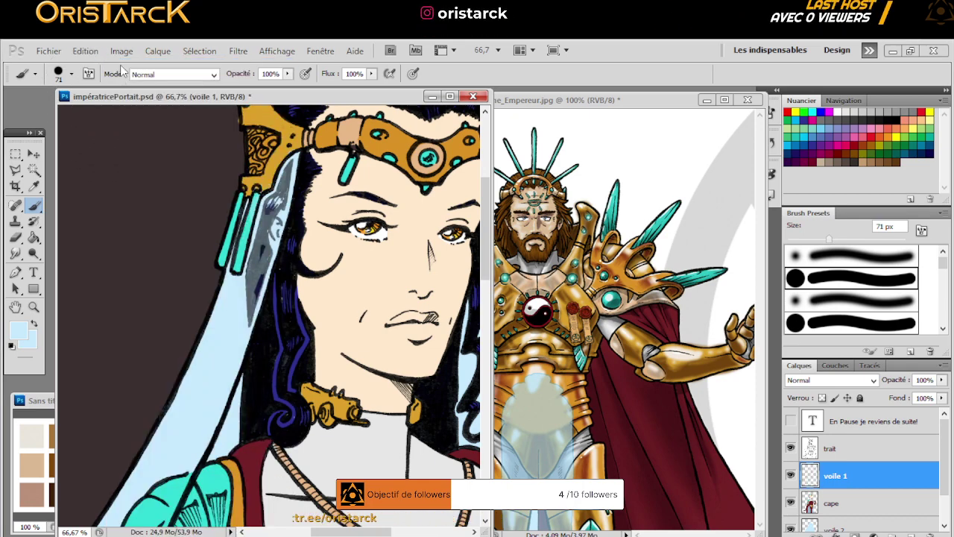
Set the brush size to 20 px and paint light blue over the dark blue strokes beside the pendants on the voile 1 layer
{"action": "left_click", "coordinate": [57, 71]}
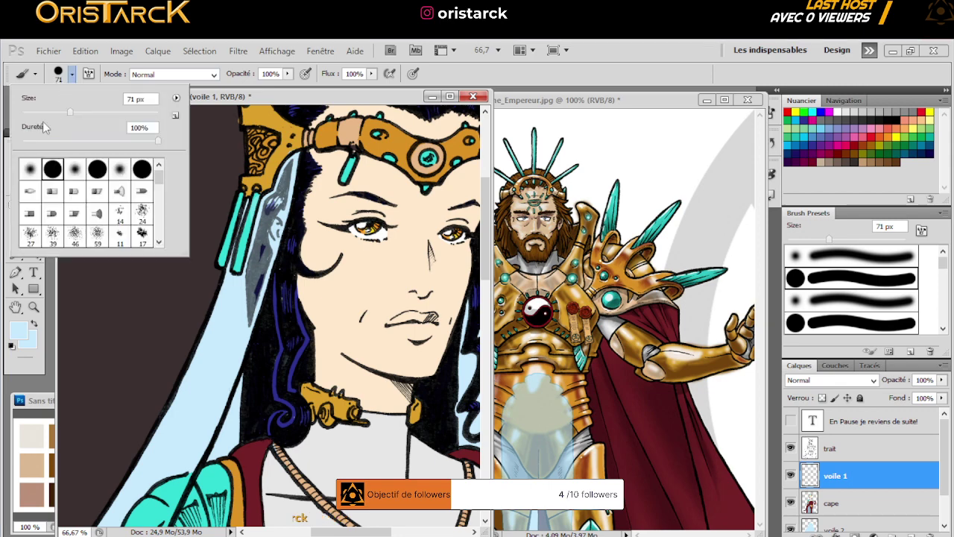
{"action": "key", "text": "Return"}
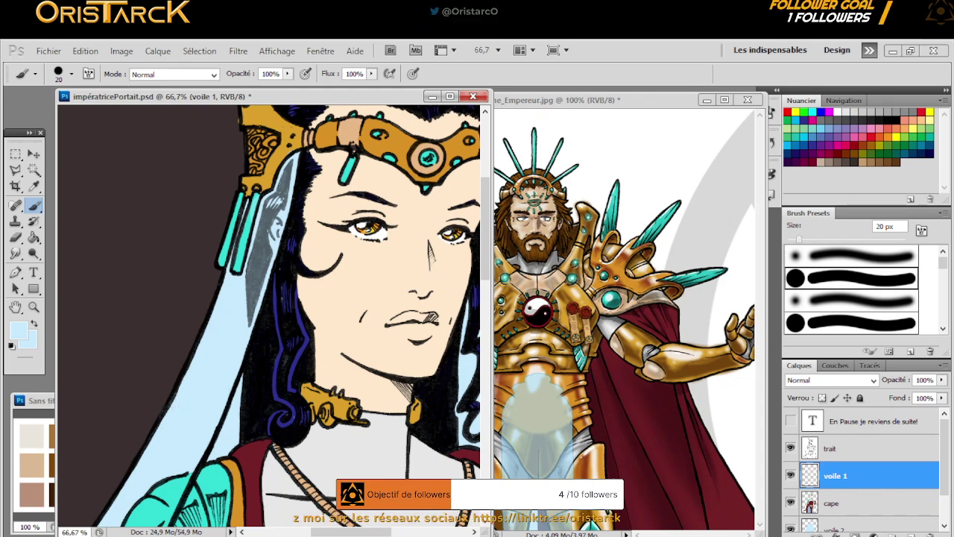
Lower the voile 2 layer's opacity to 40%
{"action": "scroll", "coordinate": [898, 505], "scroll_direction": "down", "scroll_amount": 2}
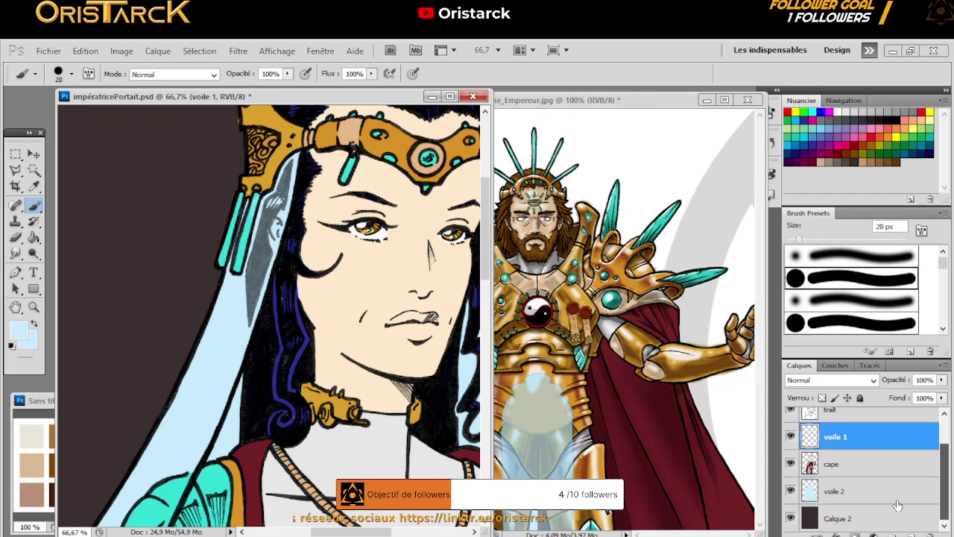
{"action": "left_click", "coordinate": [897, 495]}
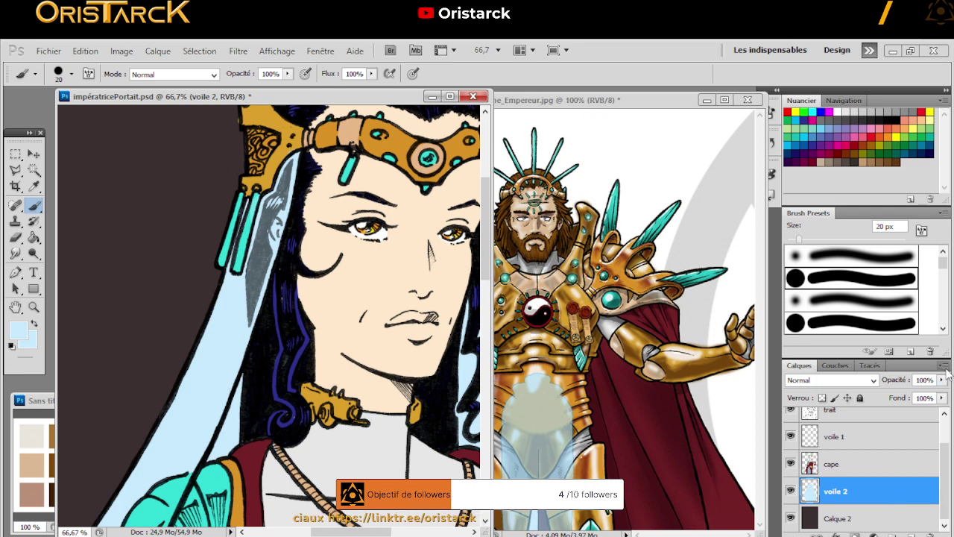
{"action": "type", "text": "4"}
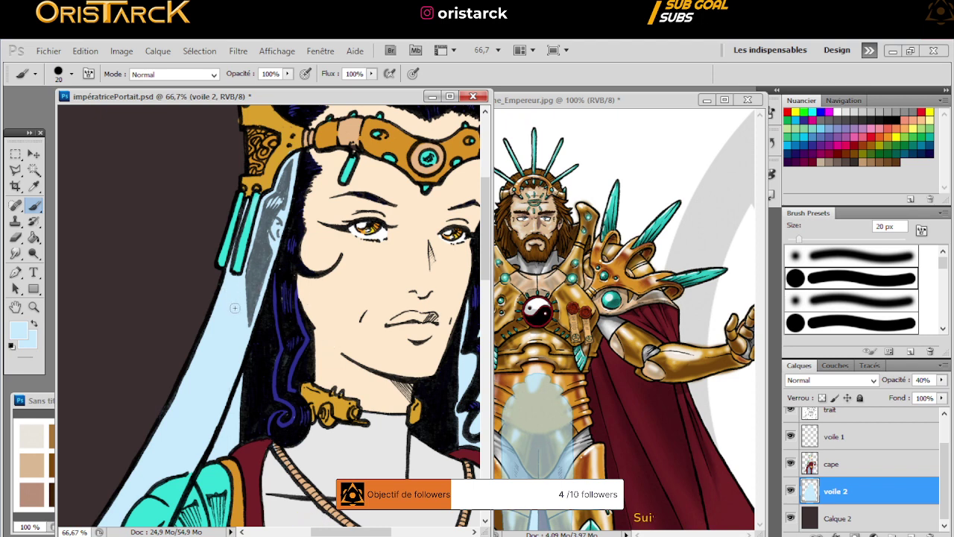
{"action": "key", "text": "Return"}
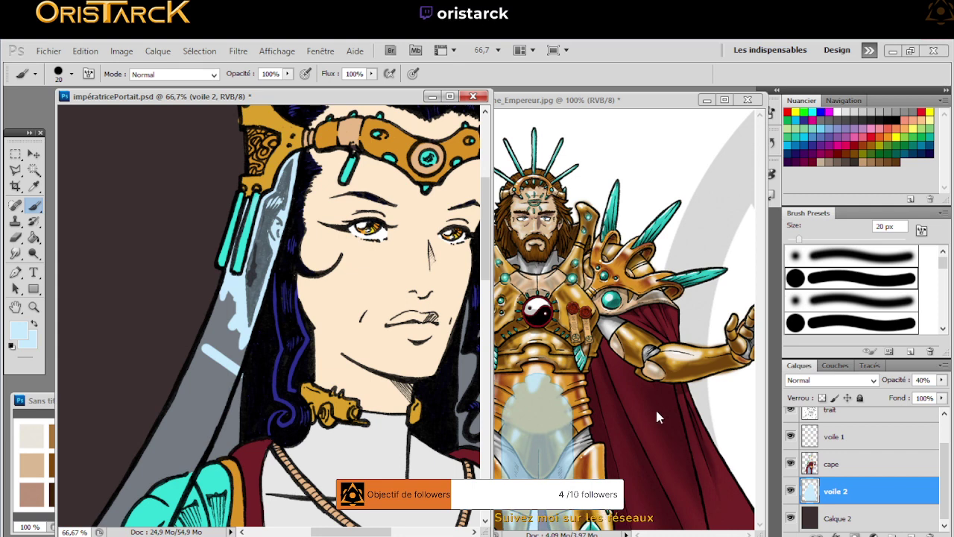
{"action": "key", "text": "ctrl+Tab"}
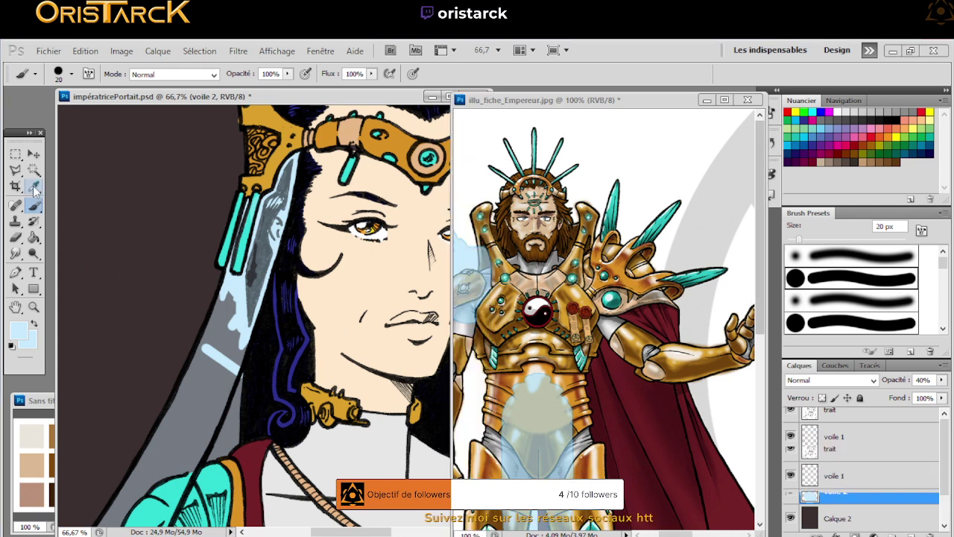
{"action": "key", "text": "i"}
{"action": "left_click", "coordinate": [15, 238]}
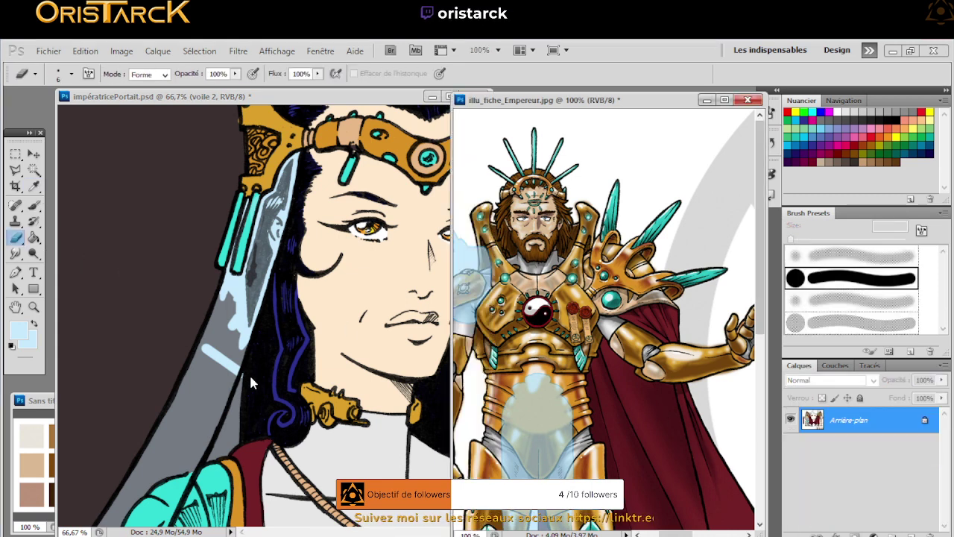
{"action": "left_click", "coordinate": [252, 379]}
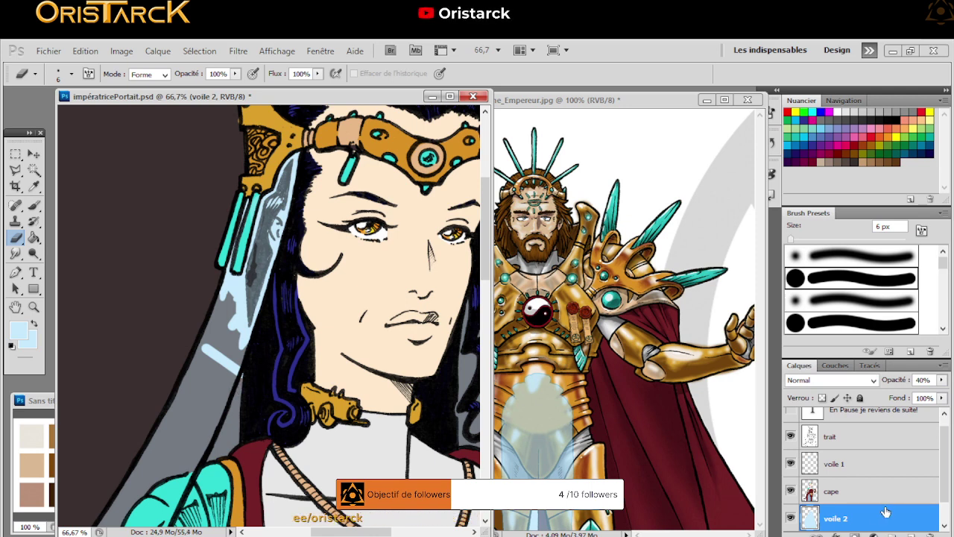
Fill the veil area below the turquoise pendants with light blue on the voile 1 layer, using the 20 px brush
{"action": "key", "text": "alt+bracketright"}
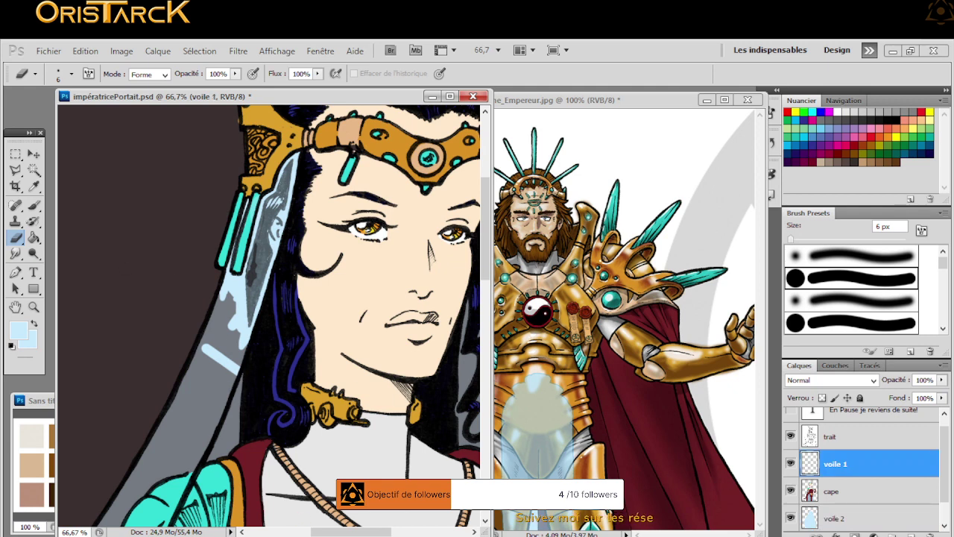
{"action": "key", "text": "b"}
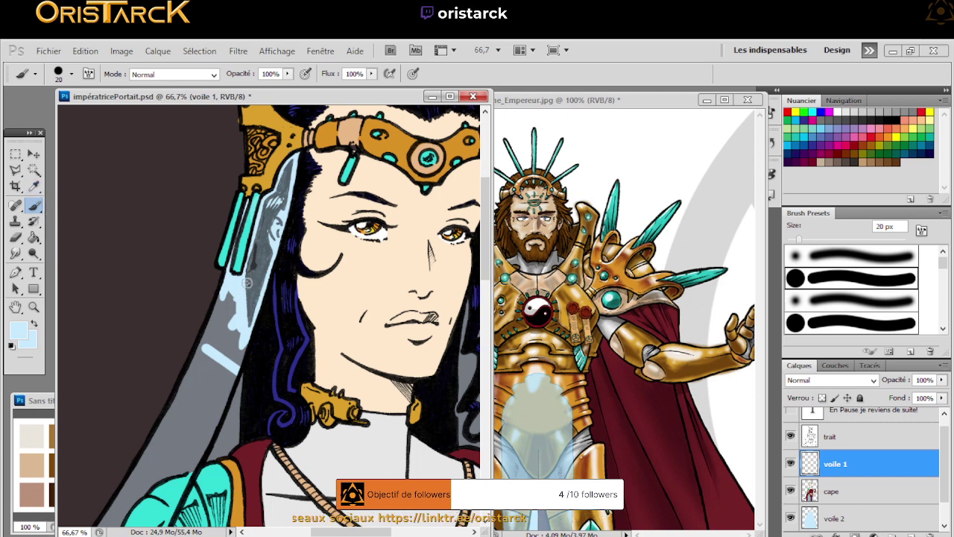
{"action": "mouse_move", "coordinate": [253, 274]}
{"action": "left_mouse_down"}
{"action": "mouse_move", "coordinate": [232, 328]}
{"action": "mouse_move", "coordinate": [228, 294]}
{"action": "mouse_move", "coordinate": [219, 320]}
{"action": "mouse_move", "coordinate": [225, 292]}
{"action": "mouse_move", "coordinate": [213, 339]}
{"action": "left_mouse_up"}
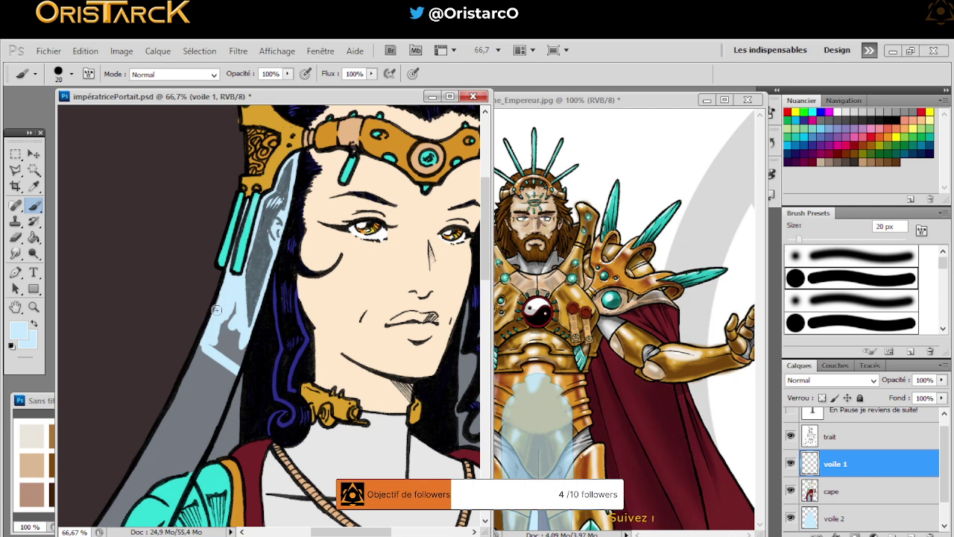
{"action": "mouse_move", "coordinate": [216, 309]}
{"action": "left_mouse_down"}
{"action": "mouse_move", "coordinate": [227, 337]}
{"action": "mouse_move", "coordinate": [234, 318]}
{"action": "mouse_move", "coordinate": [234, 337]}
{"action": "left_mouse_up"}
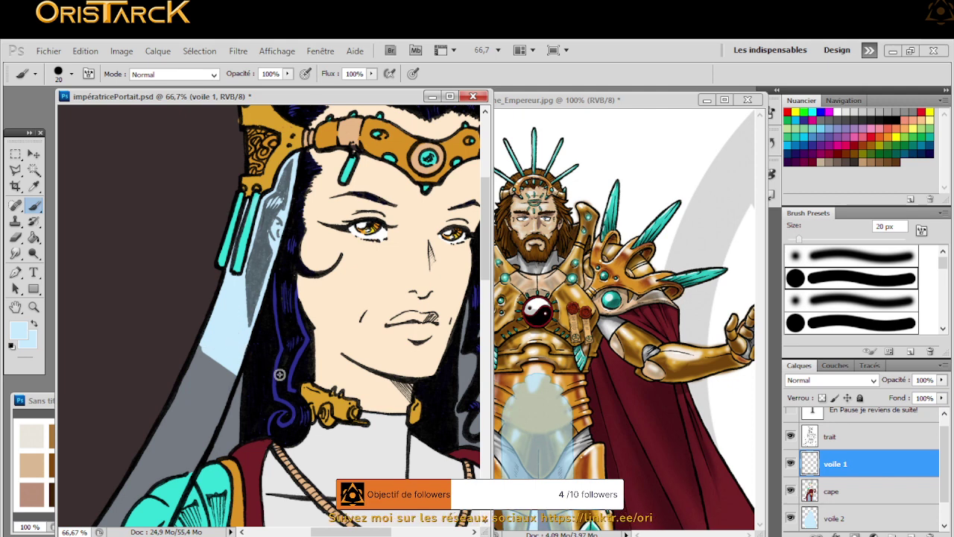
Paint light blue along the veil's inner outline from the filled area down across the turquoise shoulder armour on the voile 1 layer
{"action": "scroll", "coordinate": [181, 354], "scroll_direction": "right", "scroll_amount": 5}
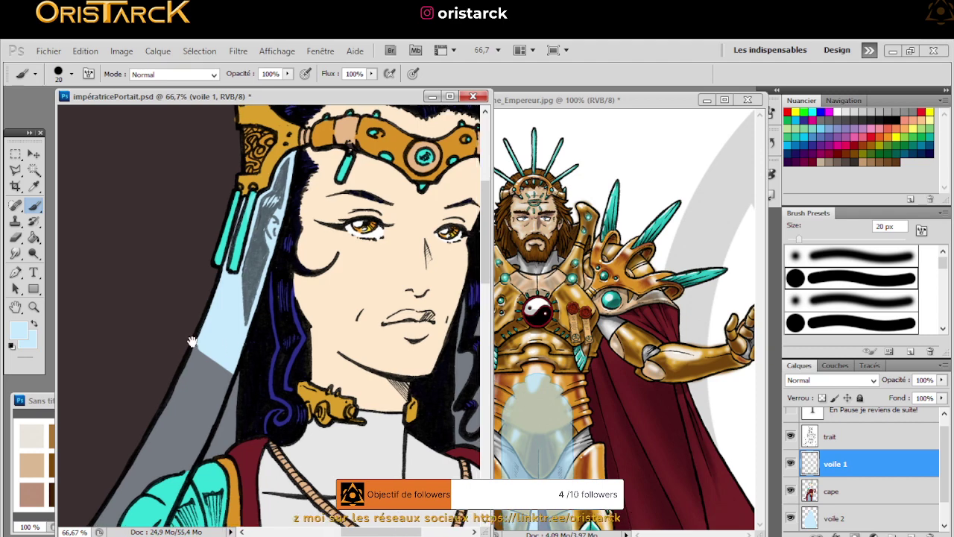
{"action": "scroll", "coordinate": [249, 359], "scroll_direction": "left", "scroll_amount": 7}
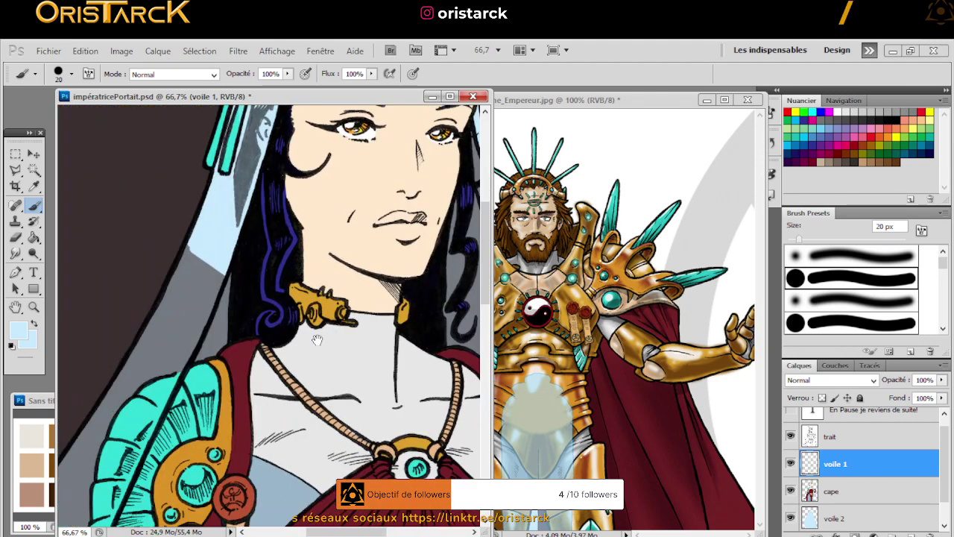
{"action": "scroll", "coordinate": [286, 352], "scroll_direction": "down", "scroll_amount": 3}
{"action": "scroll", "coordinate": [286, 352], "scroll_direction": "down", "scroll_amount": 2}
{"action": "scroll", "coordinate": [286, 352], "scroll_direction": "left", "scroll_amount": 2}
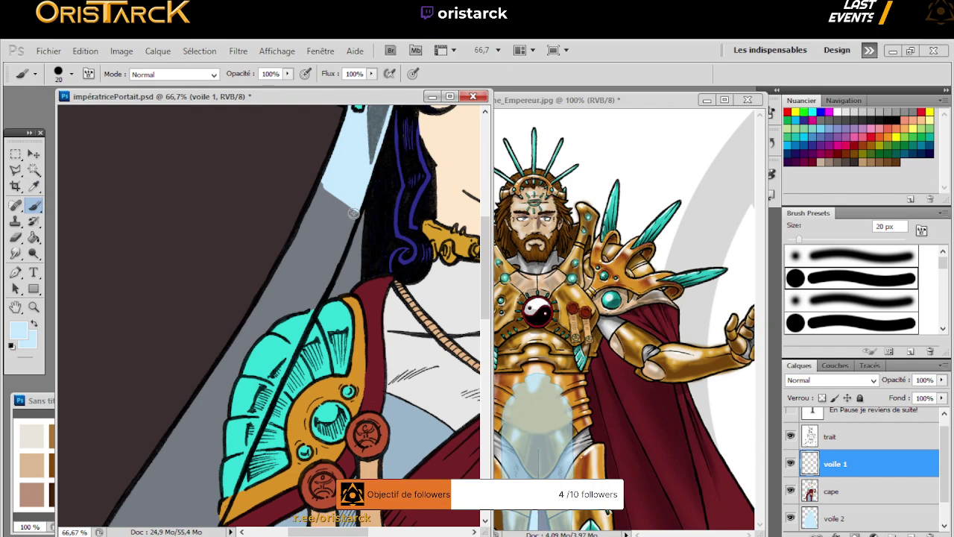
{"action": "left_click_drag", "start_coordinate": [353, 213], "coordinate": [303, 329]}
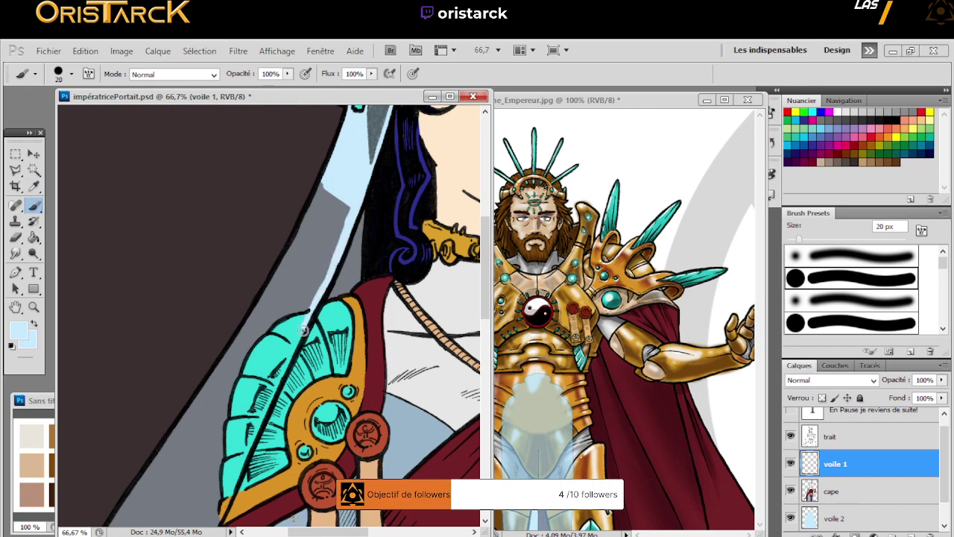
{"action": "left_click_drag", "start_coordinate": [240, 367], "coordinate": [299, 229]}
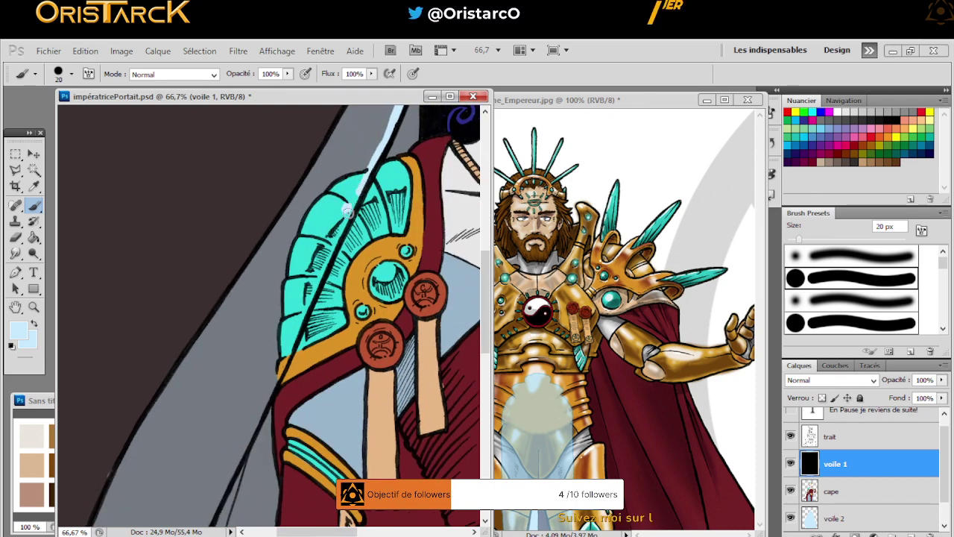
{"action": "left_click_drag", "start_coordinate": [342, 227], "coordinate": [311, 296]}
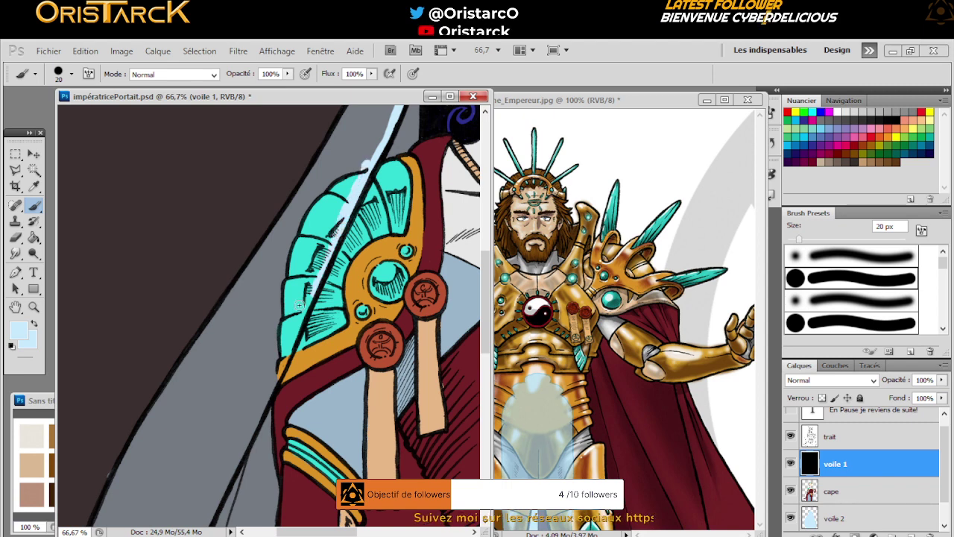
{"action": "mouse_move", "coordinate": [309, 297]}
{"action": "left_mouse_down"}
{"action": "mouse_move", "coordinate": [277, 375]}
{"action": "mouse_move", "coordinate": [218, 364]}
{"action": "mouse_move", "coordinate": [265, 240]}
{"action": "mouse_move", "coordinate": [273, 266]}
{"action": "left_mouse_up"}
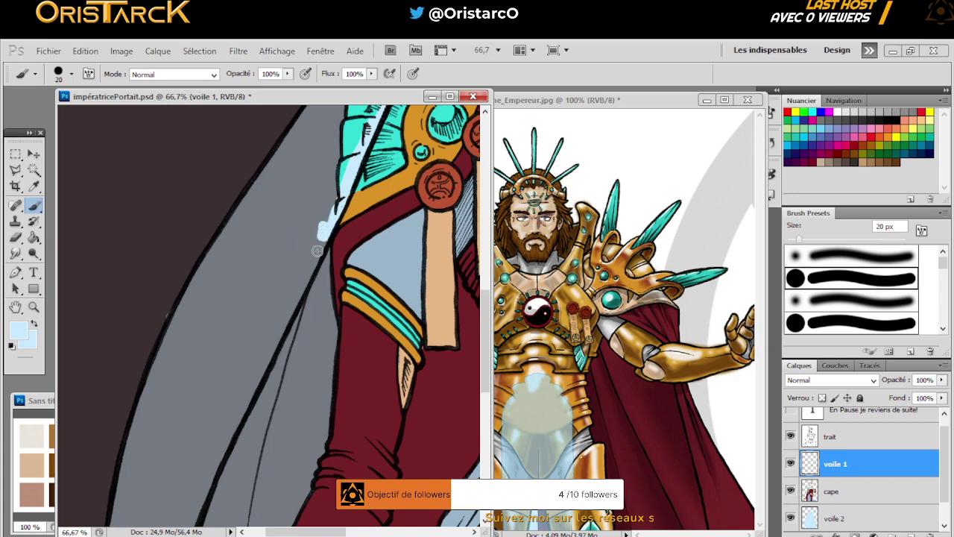
Continue the light blue border along the veil's inner outline from below the shoulder armour down beside the red-sleeved forearm
{"action": "left_click_drag", "start_coordinate": [326, 225], "coordinate": [269, 347]}
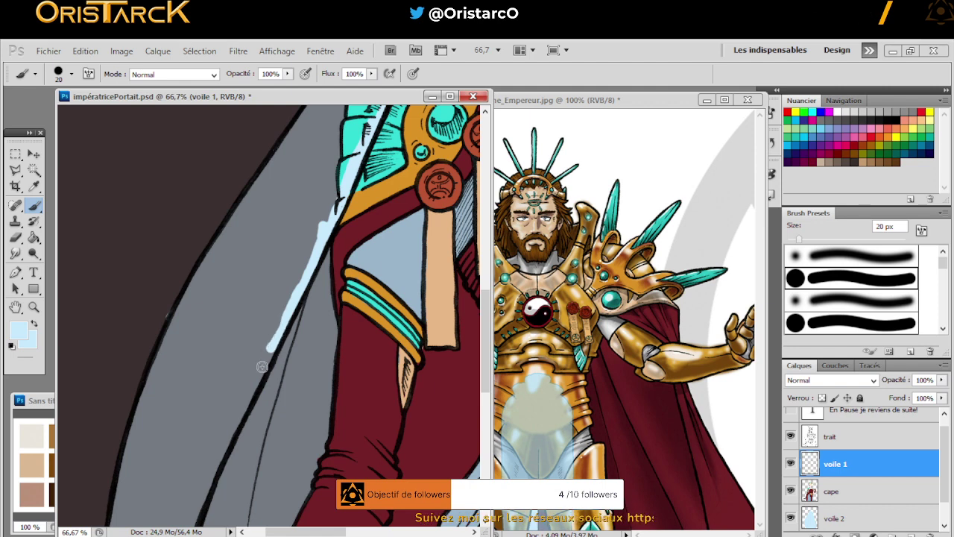
{"action": "left_click", "coordinate": [248, 393], "text": "shift"}
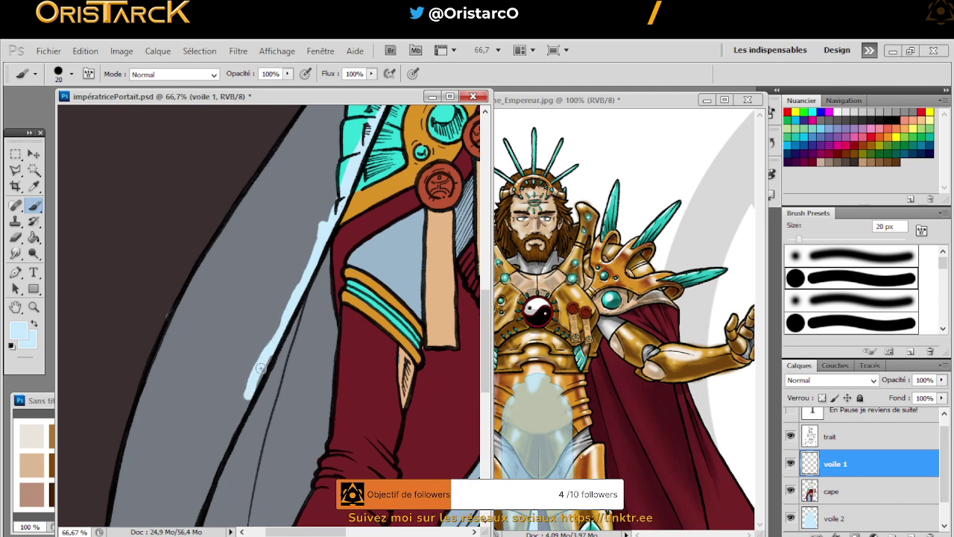
{"action": "left_click", "coordinate": [229, 430], "text": "shift"}
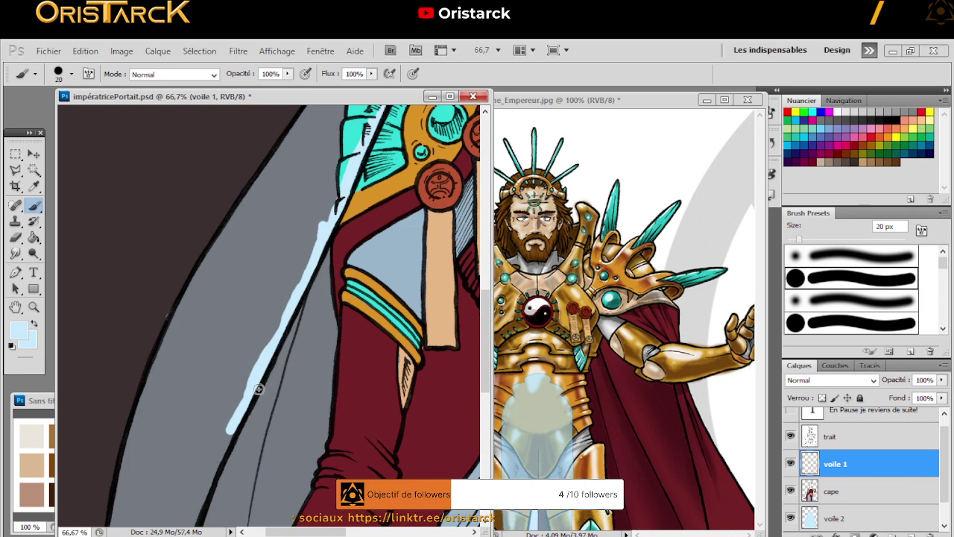
{"action": "mouse_move", "coordinate": [237, 401]}
{"action": "left_mouse_down"}
{"action": "mouse_move", "coordinate": [252, 311]}
{"action": "mouse_move", "coordinate": [319, 263]}
{"action": "left_mouse_up"}
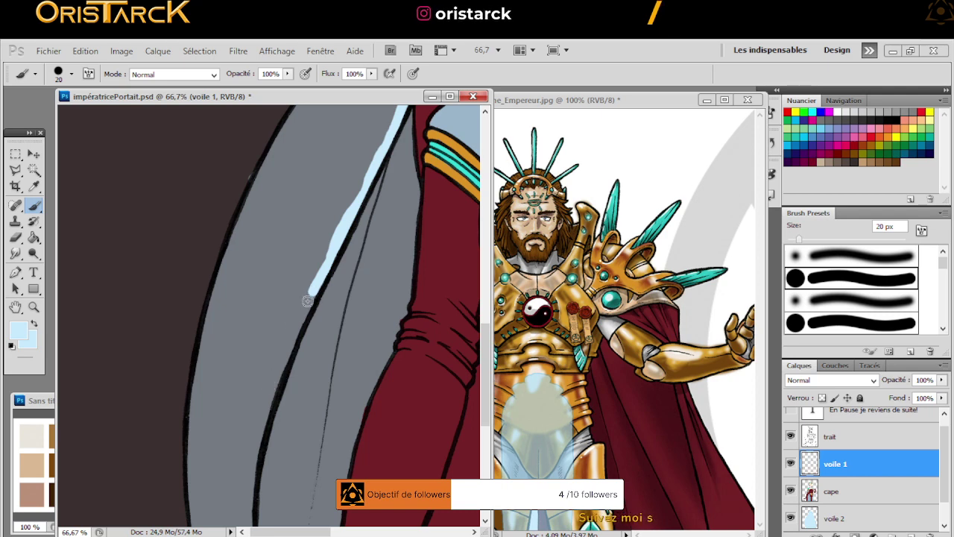
{"action": "mouse_move", "coordinate": [307, 300]}
{"action": "left_mouse_down"}
{"action": "mouse_move", "coordinate": [270, 403]}
{"action": "mouse_move", "coordinate": [246, 354]}
{"action": "mouse_move", "coordinate": [260, 296]}
{"action": "mouse_move", "coordinate": [282, 329]}
{"action": "mouse_move", "coordinate": [281, 300]}
{"action": "mouse_move", "coordinate": [268, 285]}
{"action": "mouse_move", "coordinate": [255, 361]}
{"action": "left_mouse_up"}
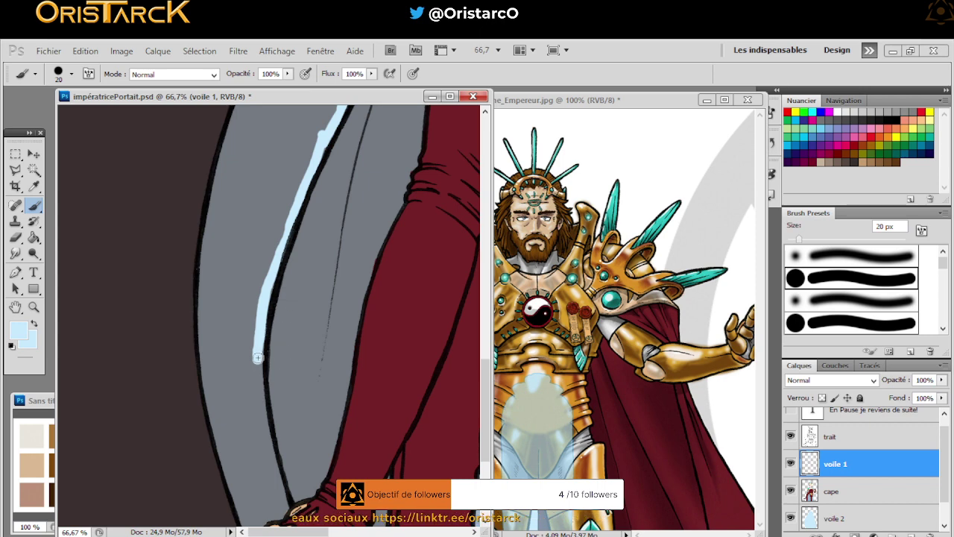
{"action": "left_click_drag", "start_coordinate": [256, 364], "coordinate": [265, 429]}
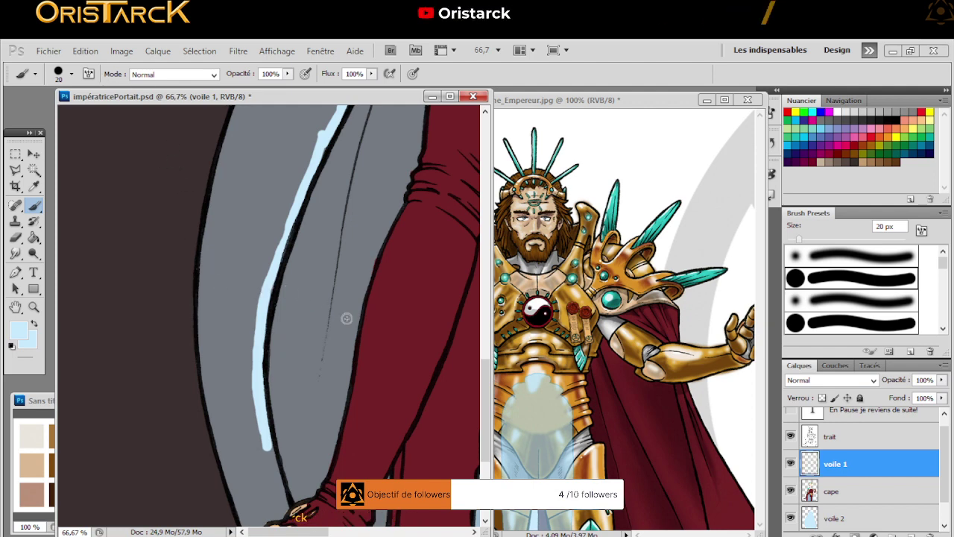
Extend the light blue border down to the gloved wrist and erase the paint that spills onto the glove
{"action": "scroll", "coordinate": [258, 375], "scroll_direction": "down", "scroll_amount": 5}
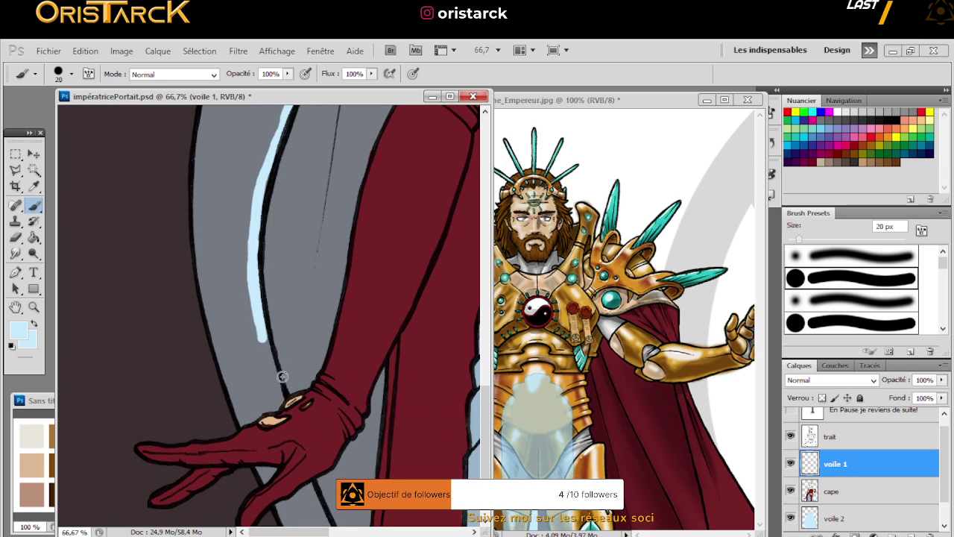
{"action": "left_click_drag", "start_coordinate": [262, 339], "coordinate": [284, 399]}
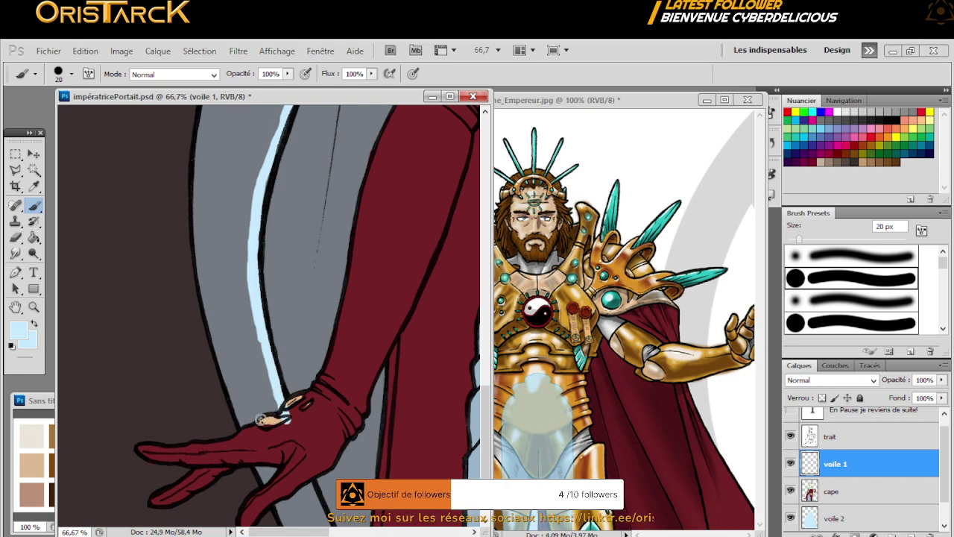
{"action": "left_click_drag", "start_coordinate": [247, 326], "coordinate": [233, 221]}
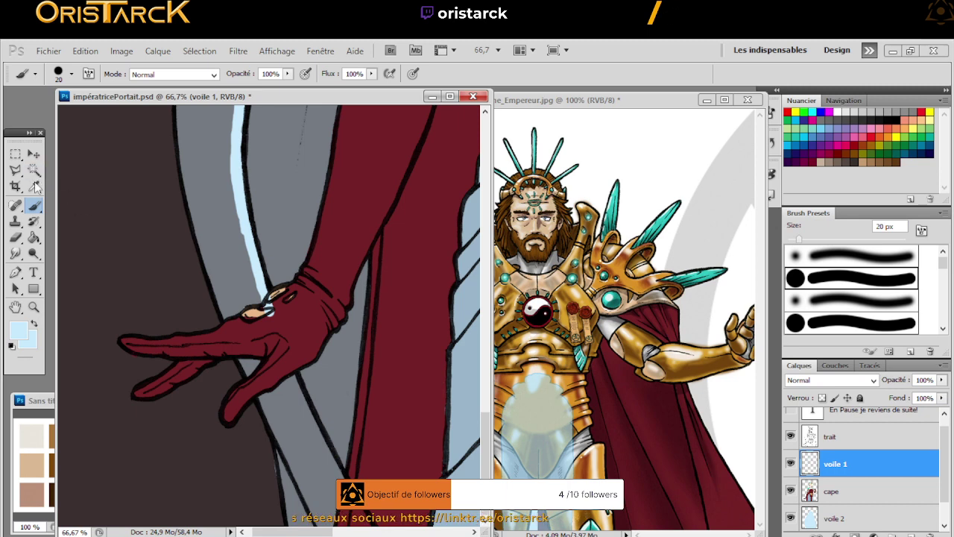
{"action": "left_click", "coordinate": [14, 237]}
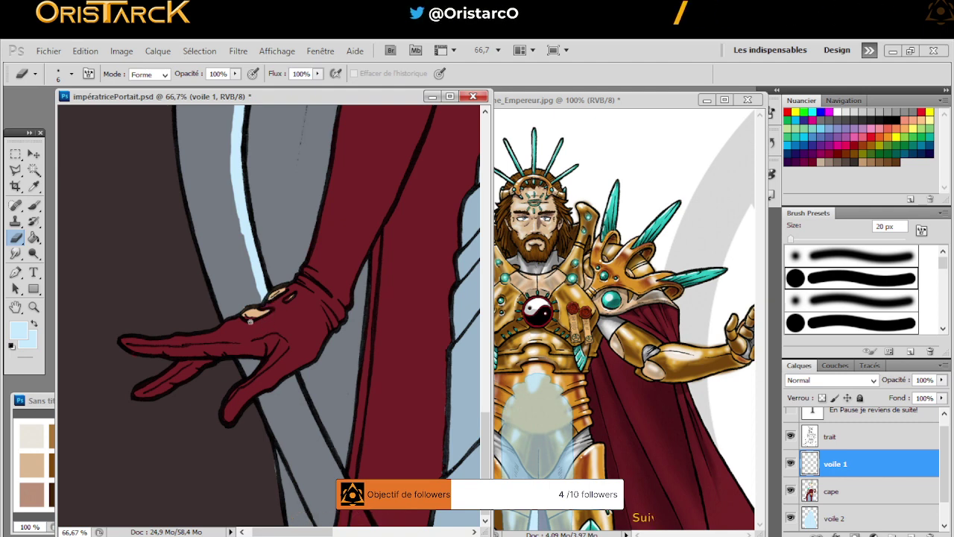
Paint light blue across the veil's lower end above the glove and start up its outer outline with the 20 px brush
{"action": "left_click", "coordinate": [33, 204]}
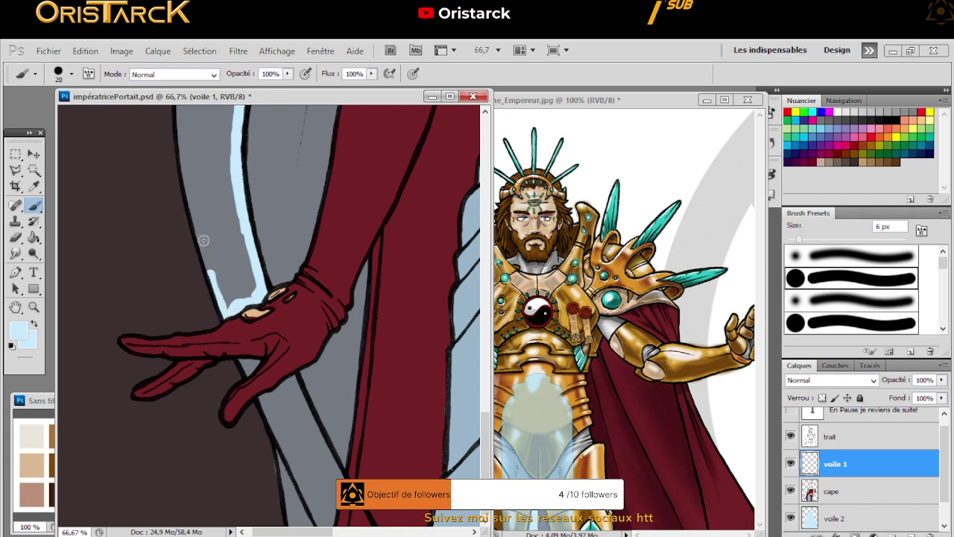
{"action": "left_click_drag", "start_coordinate": [202, 237], "coordinate": [218, 267]}
{"action": "left_click_drag", "start_coordinate": [178, 210], "coordinate": [275, 353]}
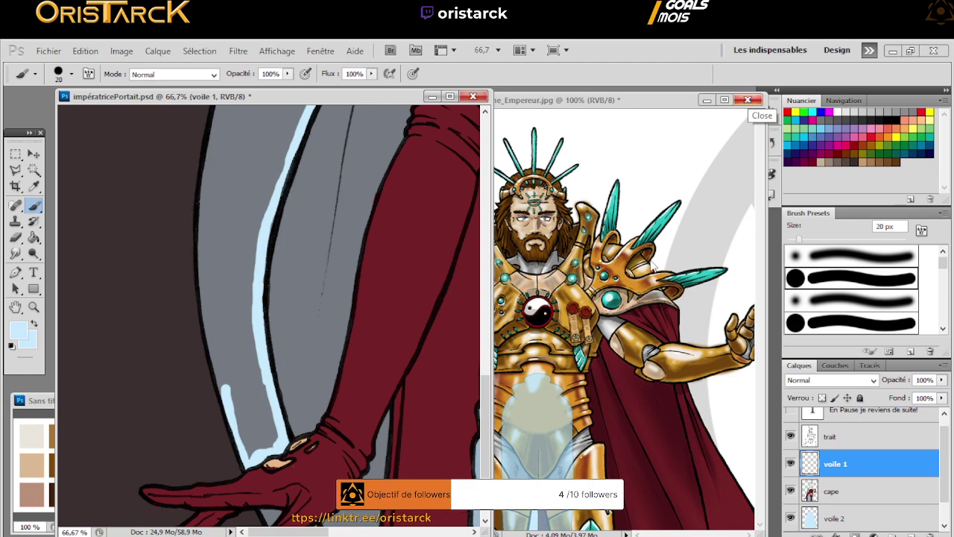
Close the illu_fiche_Empereur.jpg reference image and widen the impératricePortait.psd window into the freed space
{"action": "left_click", "coordinate": [653, 266]}
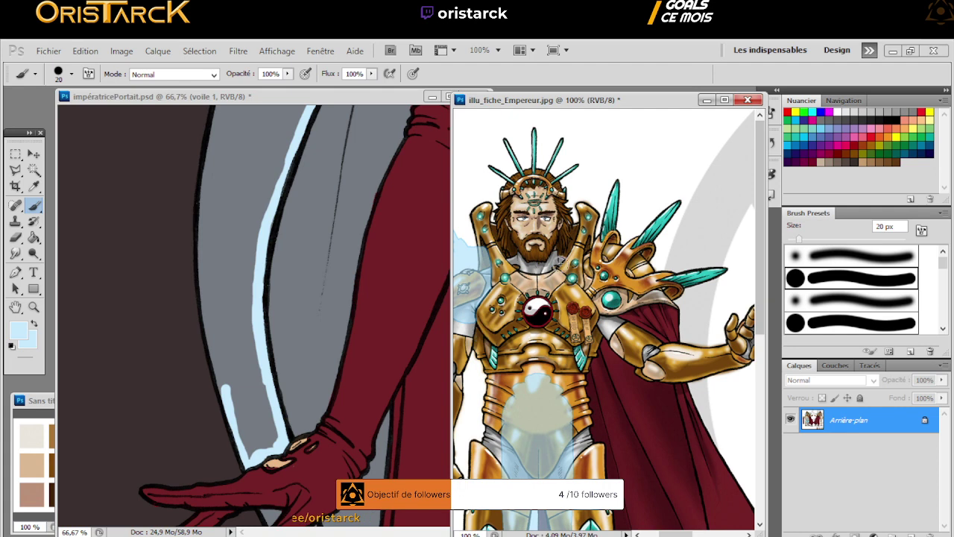
{"action": "left_click", "coordinate": [747, 100]}
{"action": "left_click", "coordinate": [474, 248]}
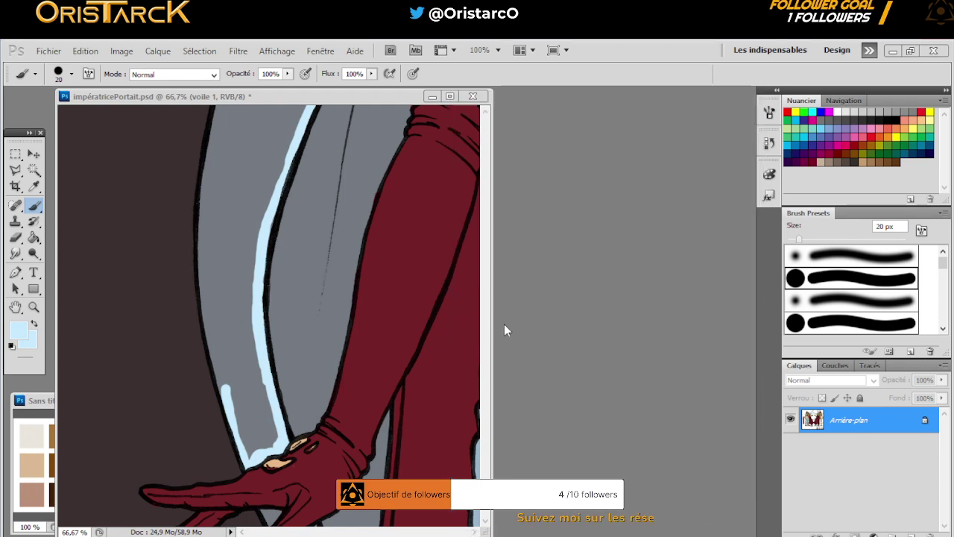
{"action": "mouse_move", "coordinate": [493, 324]}
{"action": "left_mouse_down"}
{"action": "mouse_move", "coordinate": [755, 337]}
{"action": "mouse_move", "coordinate": [709, 351]}
{"action": "mouse_move", "coordinate": [741, 339]}
{"action": "left_mouse_up"}
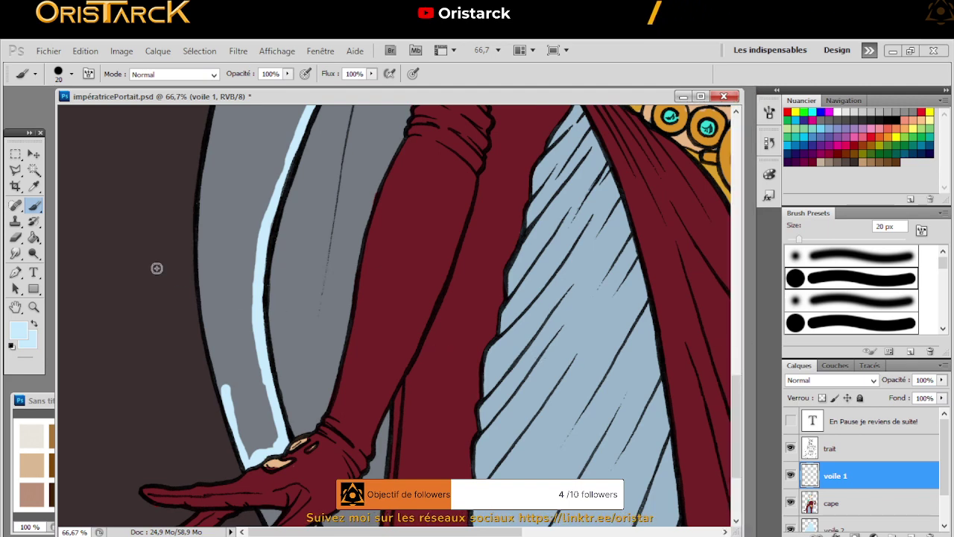
Paint the light blue border up the veil's outer outline from near the glove to the level of the upper-arm band
{"action": "mouse_move", "coordinate": [223, 382]}
{"action": "left_mouse_down"}
{"action": "mouse_move", "coordinate": [210, 275]}
{"action": "mouse_move", "coordinate": [203, 298]}
{"action": "mouse_move", "coordinate": [219, 279]}
{"action": "mouse_move", "coordinate": [211, 307]}
{"action": "mouse_move", "coordinate": [232, 330]}
{"action": "left_mouse_up"}
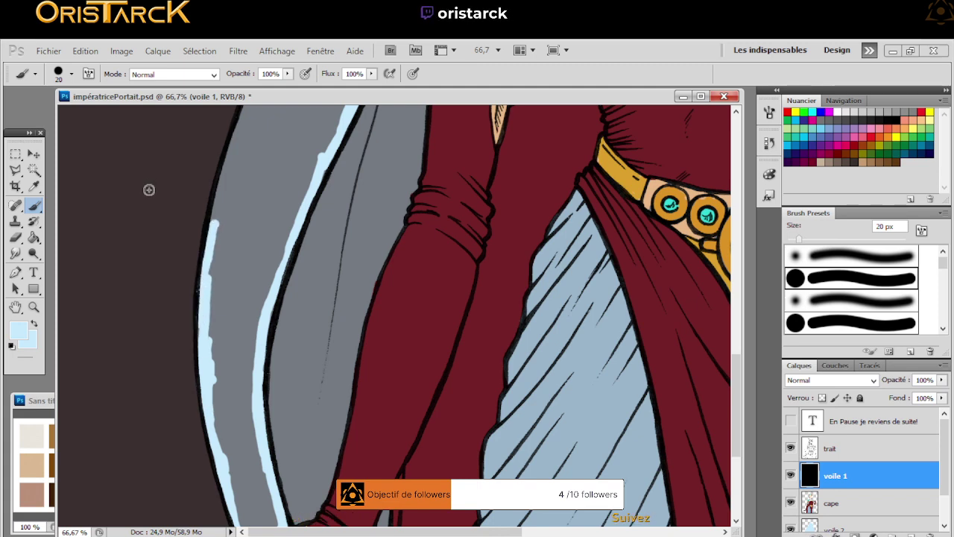
{"action": "mouse_move", "coordinate": [180, 270]}
{"action": "left_mouse_down"}
{"action": "mouse_move", "coordinate": [174, 251]}
{"action": "mouse_move", "coordinate": [184, 252]}
{"action": "mouse_move", "coordinate": [204, 332]}
{"action": "mouse_move", "coordinate": [230, 345]}
{"action": "mouse_move", "coordinate": [211, 384]}
{"action": "left_mouse_up"}
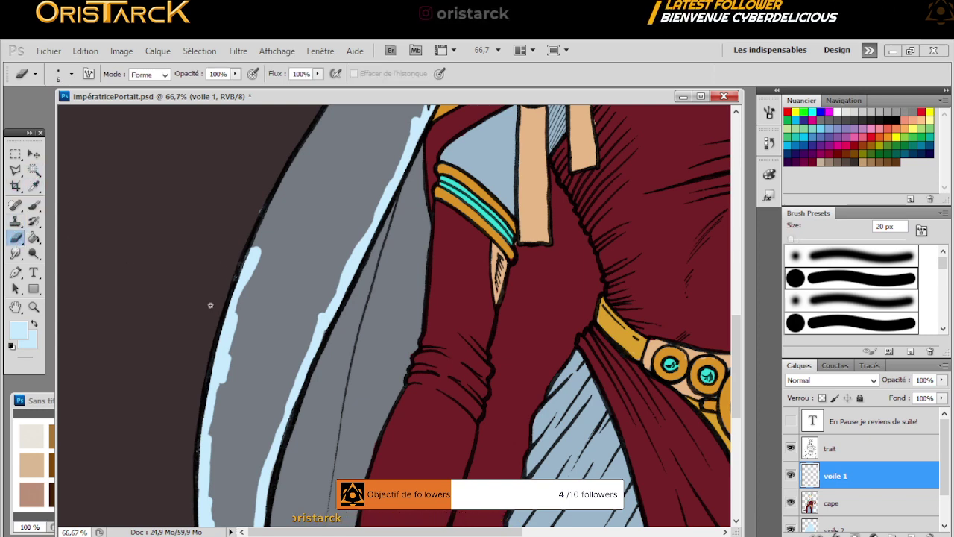
{"action": "left_click_drag", "start_coordinate": [200, 213], "coordinate": [192, 314]}
Continue the light blue border with the 20 px brush up the veil's outer outline to beside the turquoise shoulder armour
{"action": "key", "text": "i"}
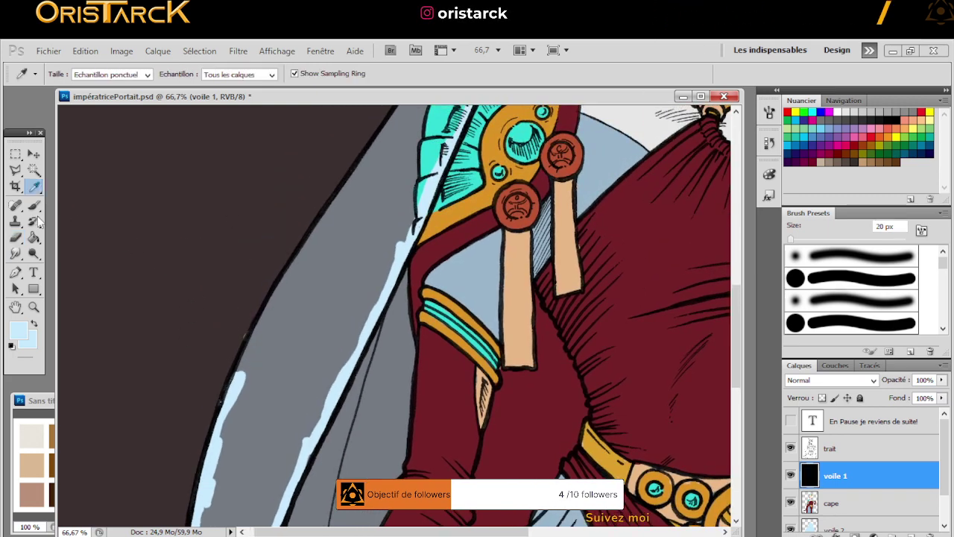
{"action": "key", "text": "b"}
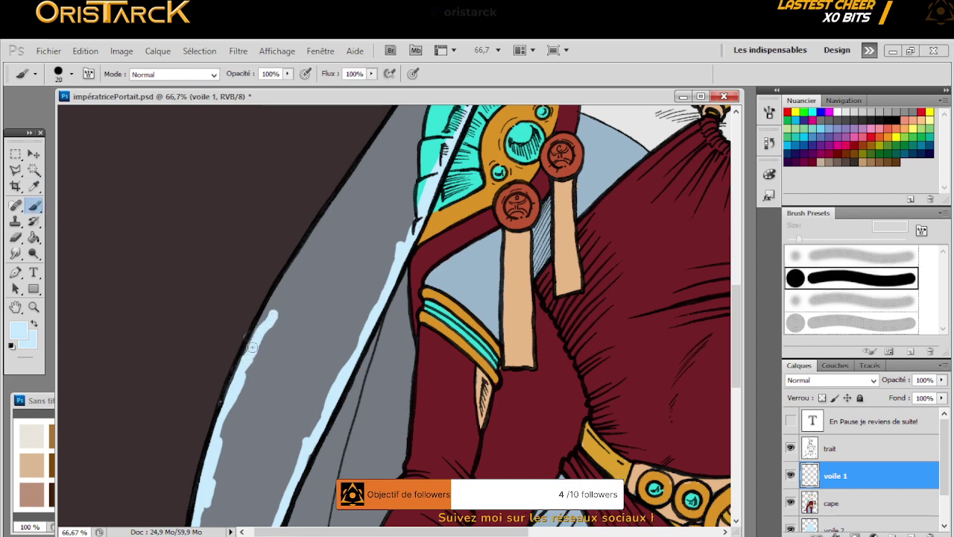
{"action": "mouse_move", "coordinate": [273, 313]}
{"action": "left_mouse_down"}
{"action": "mouse_move", "coordinate": [286, 276]}
{"action": "mouse_move", "coordinate": [365, 164]}
{"action": "left_mouse_up"}
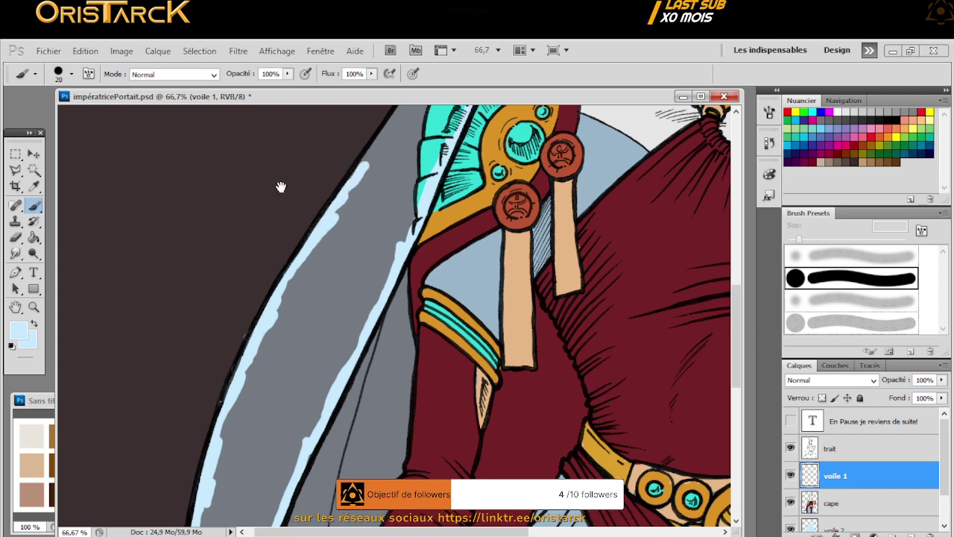
{"action": "mouse_move", "coordinate": [280, 187]}
{"action": "left_mouse_down"}
{"action": "mouse_move", "coordinate": [268, 286]}
{"action": "mouse_move", "coordinate": [301, 259]}
{"action": "mouse_move", "coordinate": [401, 251]}
{"action": "mouse_move", "coordinate": [353, 289]}
{"action": "mouse_move", "coordinate": [396, 234]}
{"action": "left_mouse_up"}
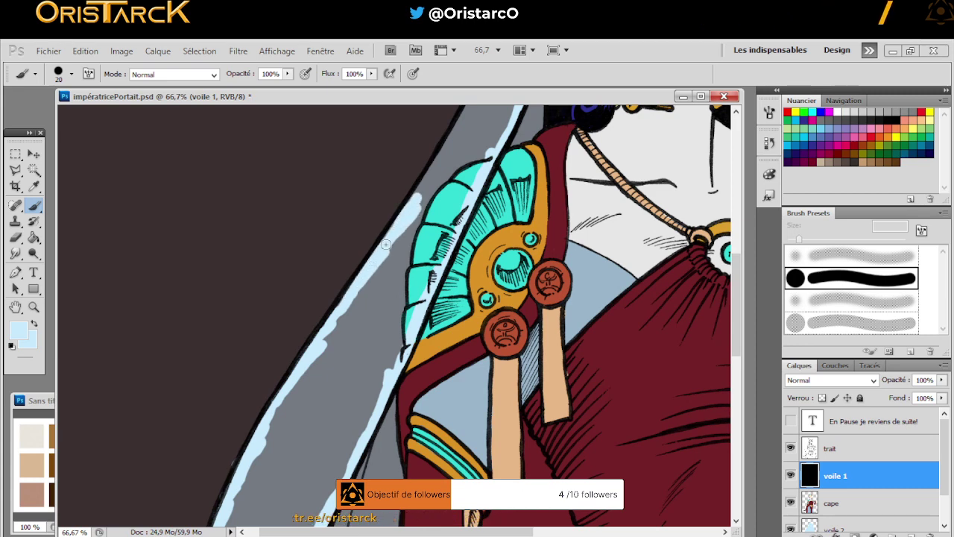
Complete the light blue border up to the headdress pendants and fill the enclosed veil area above the glove with light blue
{"action": "mouse_move", "coordinate": [331, 209]}
{"action": "left_mouse_down"}
{"action": "mouse_move", "coordinate": [293, 321]}
{"action": "mouse_move", "coordinate": [307, 309]}
{"action": "mouse_move", "coordinate": [412, 293]}
{"action": "mouse_move", "coordinate": [354, 366]}
{"action": "mouse_move", "coordinate": [430, 225]}
{"action": "left_mouse_up"}
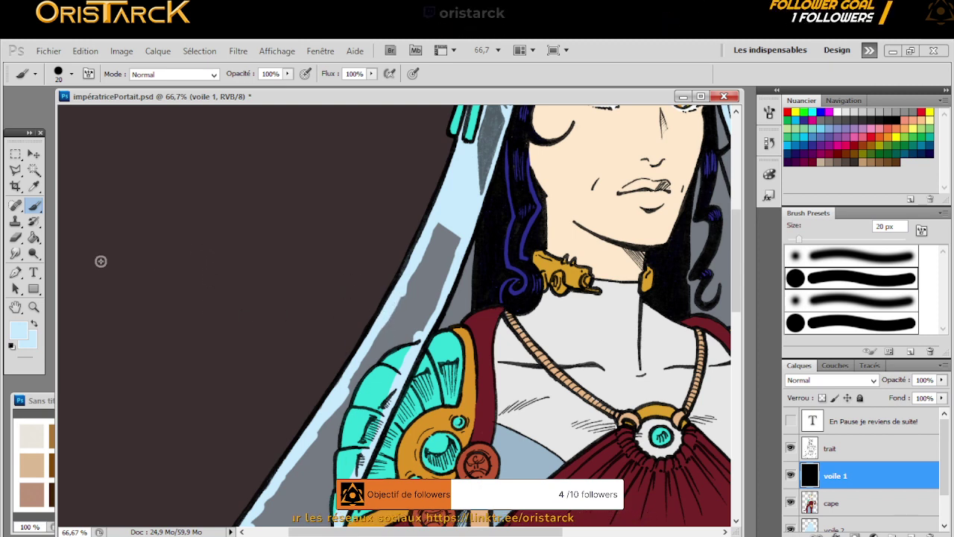
{"action": "key", "text": "g"}
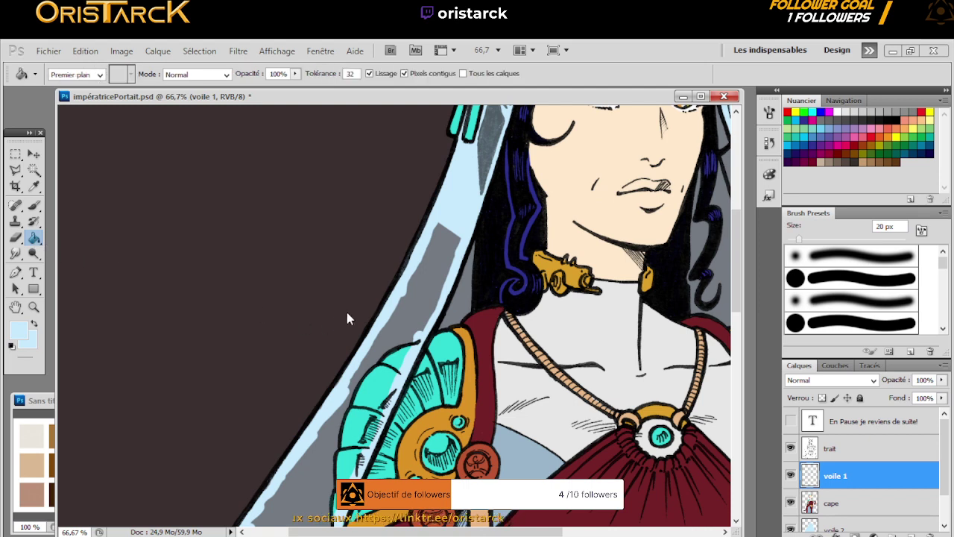
{"action": "left_click", "coordinate": [386, 332]}
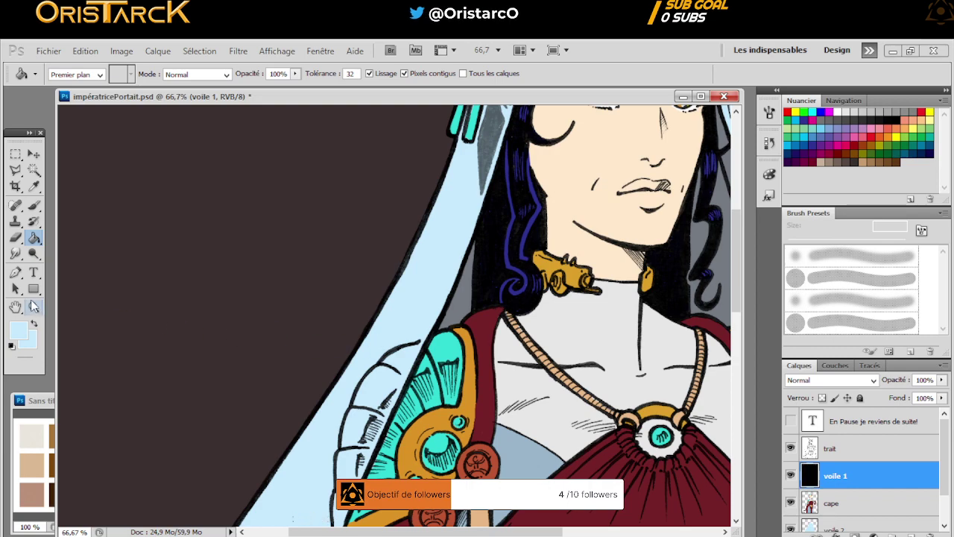
{"action": "left_click", "coordinate": [34, 306]}
{"action": "left_click", "coordinate": [396, 311], "text": "alt"}
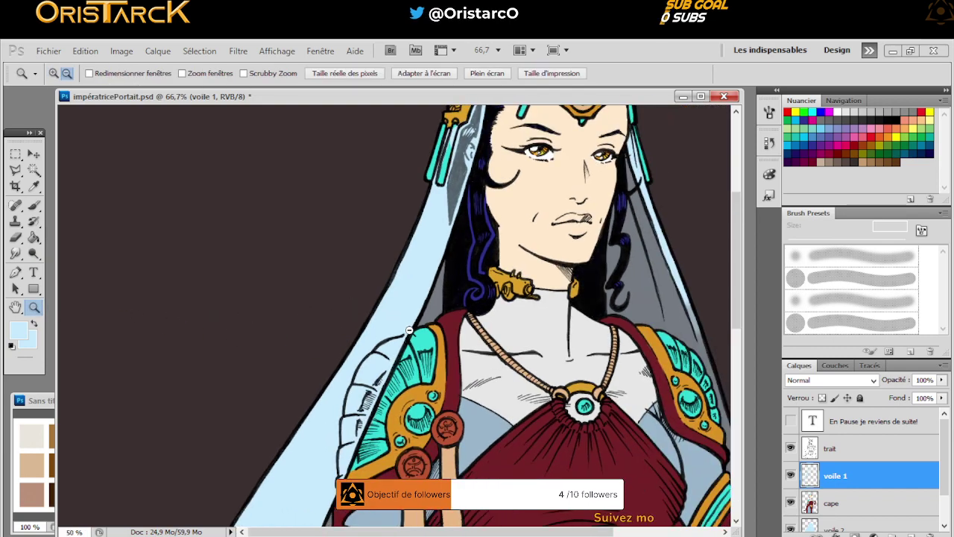
{"action": "left_click", "coordinate": [402, 333], "text": "alt"}
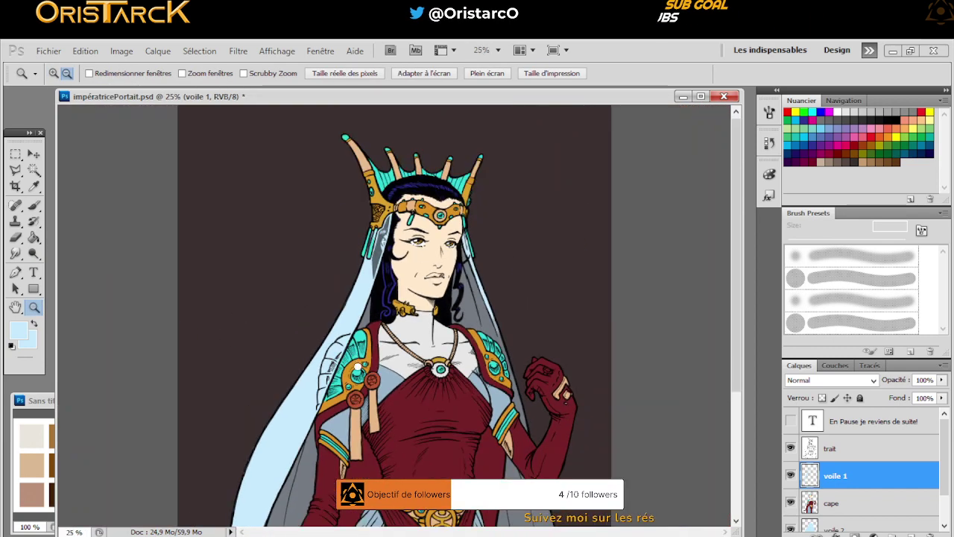
{"action": "left_click", "coordinate": [362, 377], "text": "alt"}
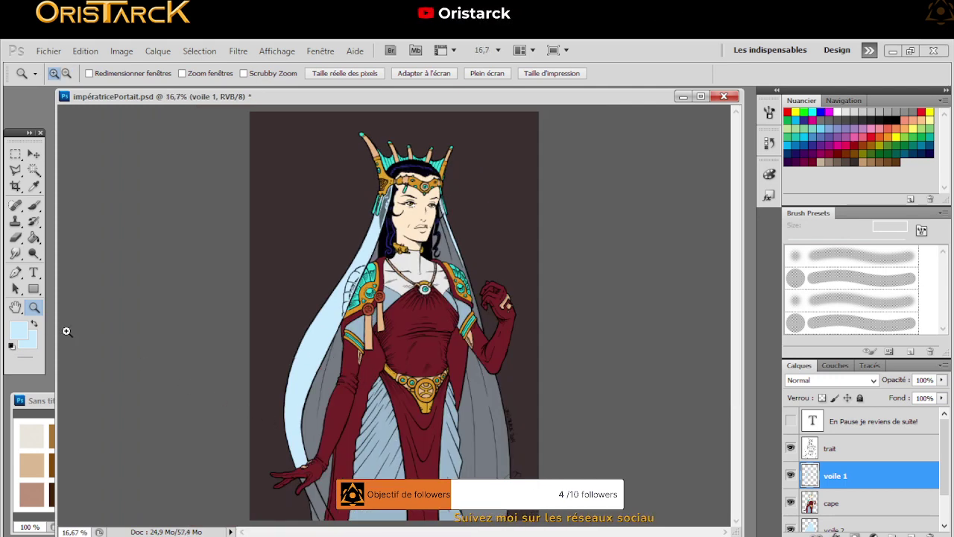
Paint light blue on the veil between the gloved fingers and along the glove's lower edge with the 20 px brush
{"action": "left_click", "coordinate": [297, 488]}
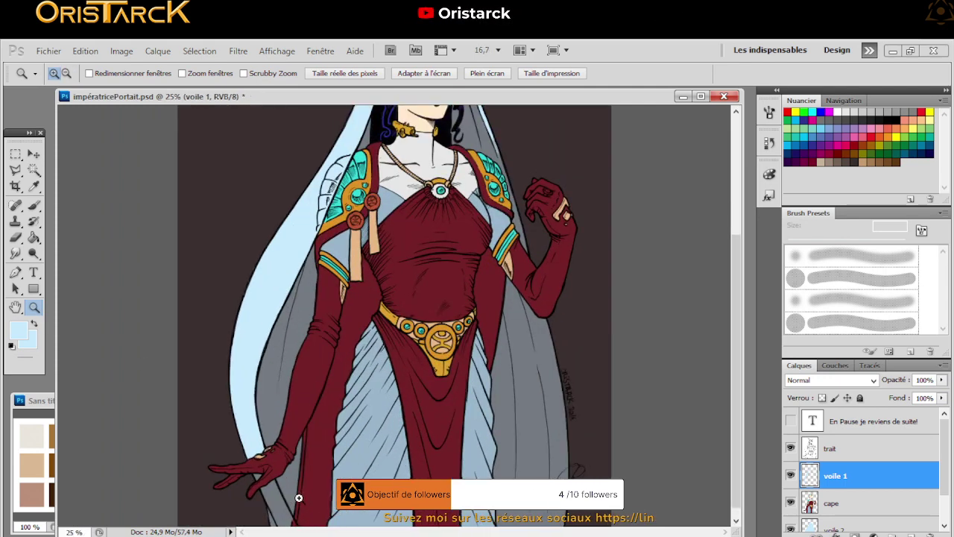
{"action": "left_click", "coordinate": [256, 494]}
{"action": "left_click", "coordinate": [208, 407]}
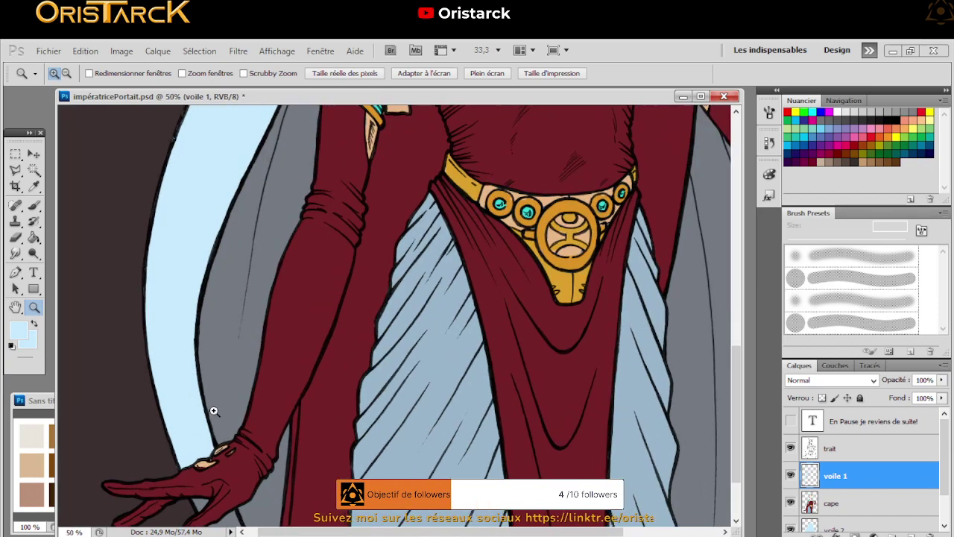
{"action": "left_click_drag", "start_coordinate": [223, 420], "coordinate": [354, 298]}
{"action": "scroll", "coordinate": [353, 298], "scroll_direction": "down", "scroll_amount": 2}
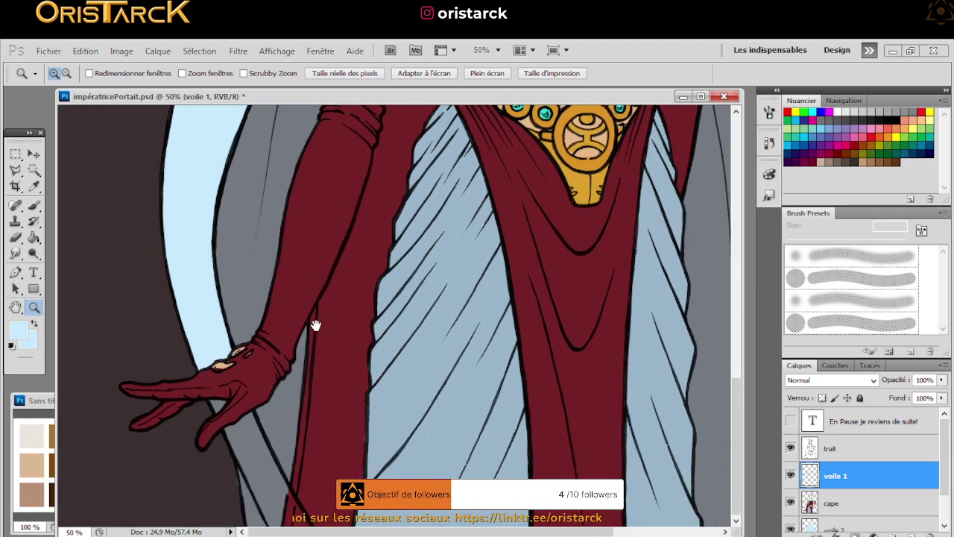
{"action": "left_click", "coordinate": [230, 484]}
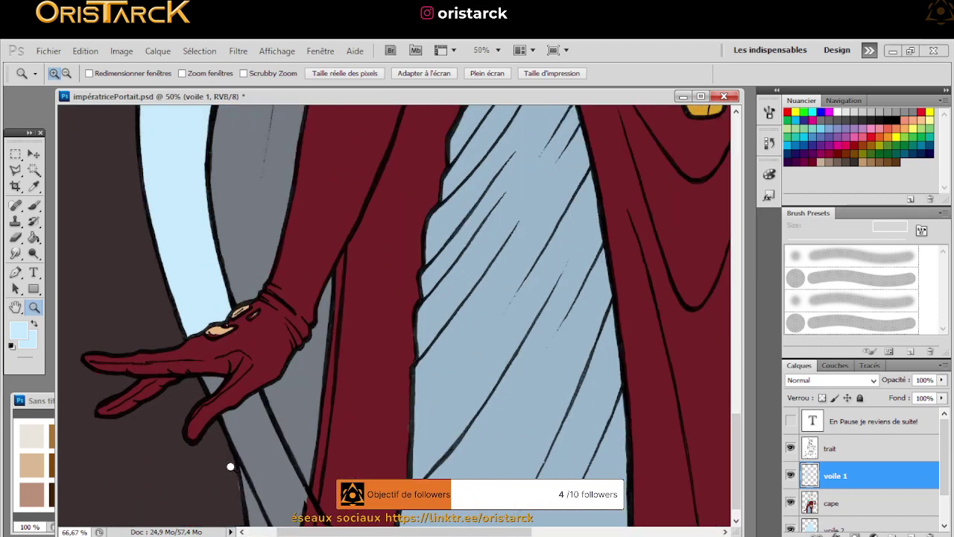
{"action": "left_click", "coordinate": [229, 463]}
{"action": "left_click", "coordinate": [234, 457]}
{"action": "scroll", "coordinate": [294, 400], "scroll_direction": "down", "scroll_amount": 3}
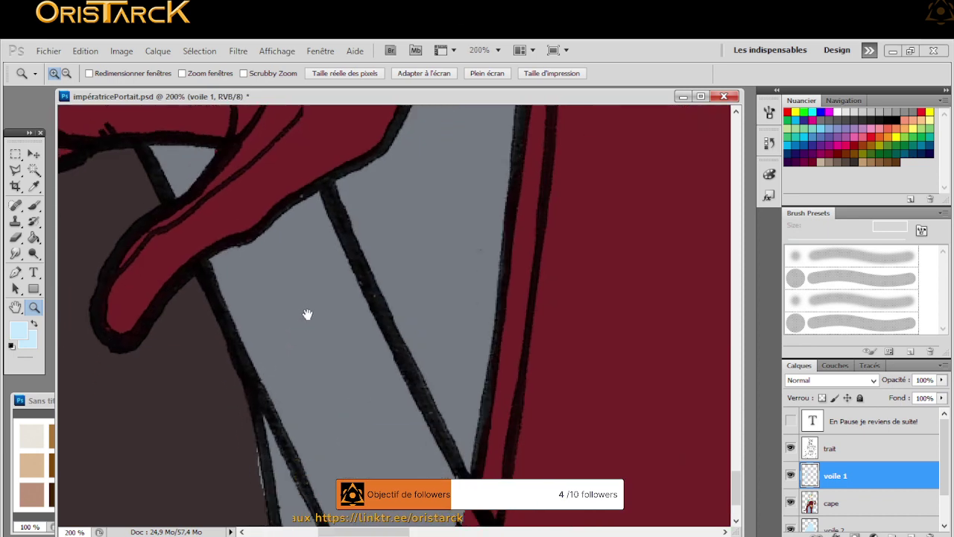
{"action": "scroll", "coordinate": [309, 315], "scroll_direction": "left", "scroll_amount": 2}
{"action": "left_click", "coordinate": [371, 400], "text": "alt"}
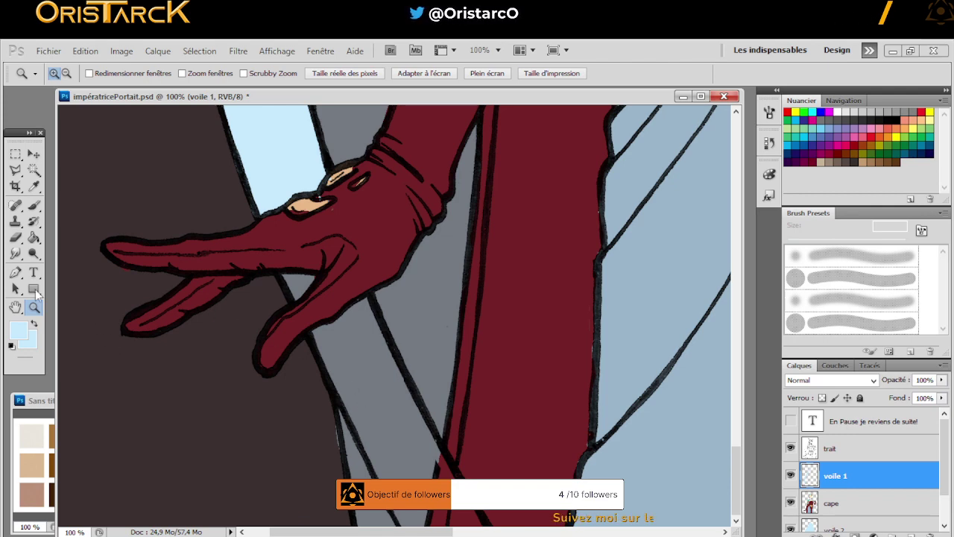
{"action": "left_click", "coordinate": [34, 206]}
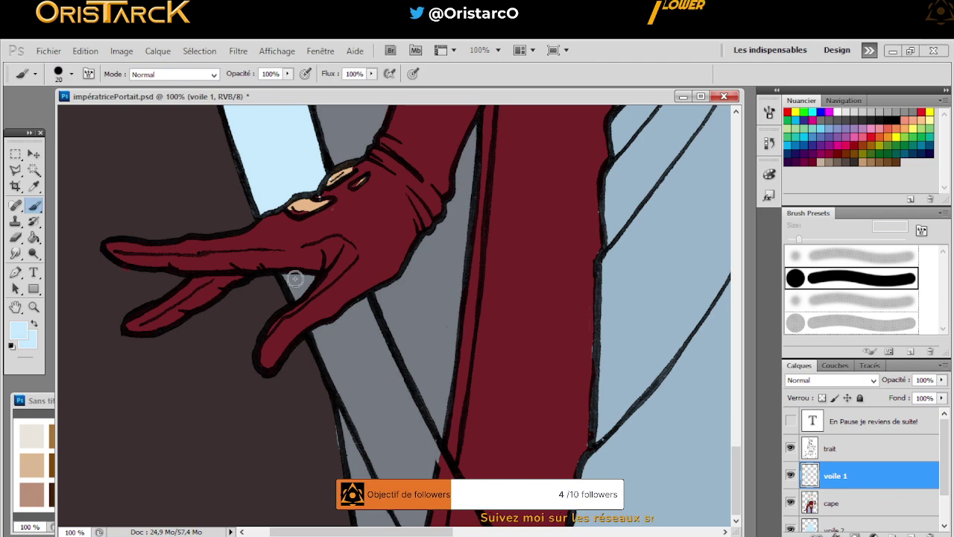
{"action": "left_click_drag", "start_coordinate": [305, 276], "coordinate": [294, 291]}
{"action": "left_click_drag", "start_coordinate": [367, 303], "coordinate": [329, 335]}
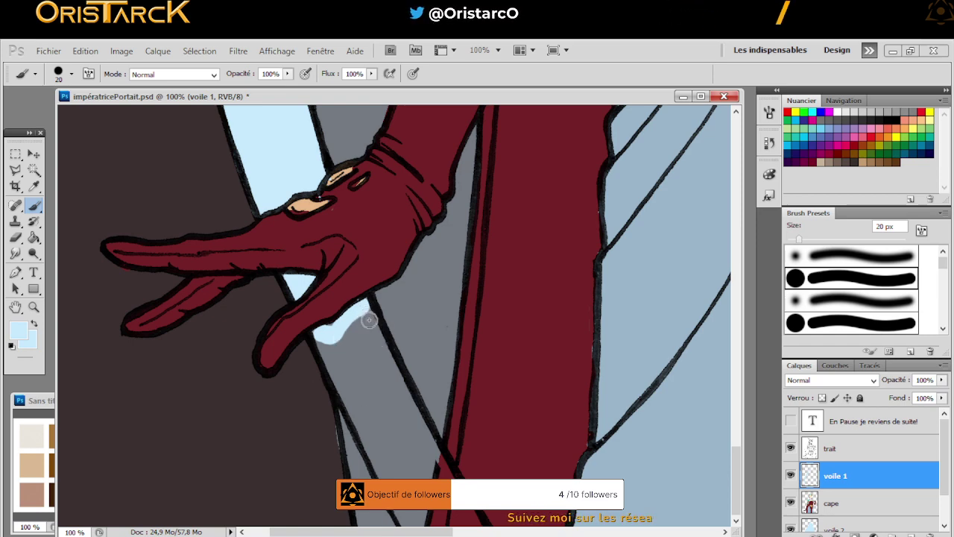
Outline both edges of the veil section below the glove in light blue and fill its interior with the same colour
{"action": "left_click_drag", "start_coordinate": [380, 344], "coordinate": [446, 471]}
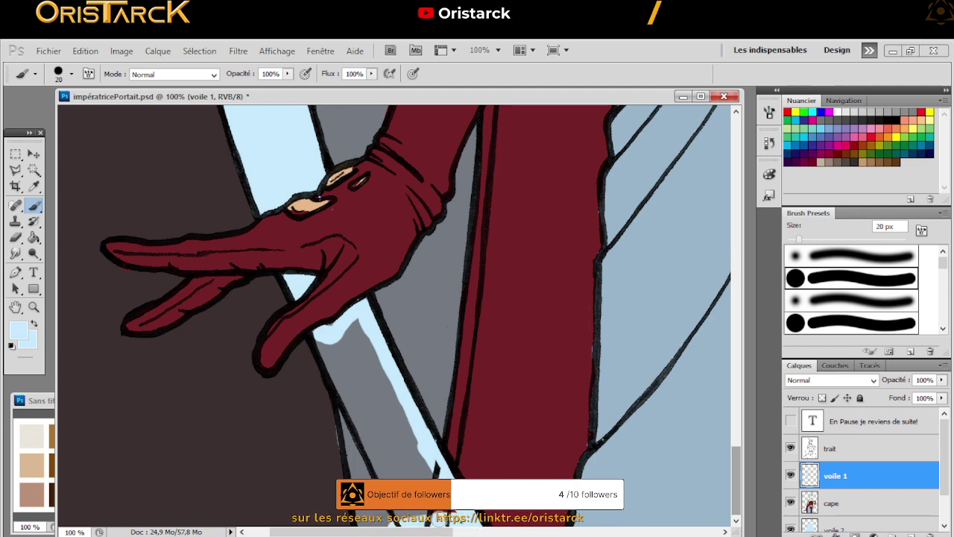
{"action": "mouse_move", "coordinate": [358, 457]}
{"action": "left_mouse_down"}
{"action": "mouse_move", "coordinate": [351, 425]}
{"action": "mouse_move", "coordinate": [358, 464]}
{"action": "mouse_move", "coordinate": [345, 415]}
{"action": "mouse_move", "coordinate": [354, 459]}
{"action": "left_mouse_up"}
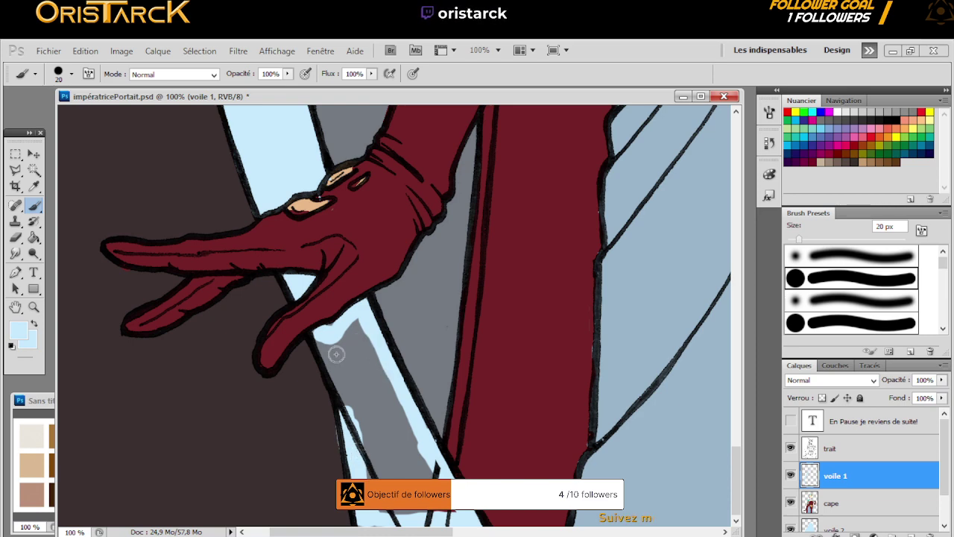
{"action": "mouse_move", "coordinate": [347, 403]}
{"action": "left_mouse_down"}
{"action": "mouse_move", "coordinate": [352, 425]}
{"action": "mouse_move", "coordinate": [347, 395]}
{"action": "left_mouse_up"}
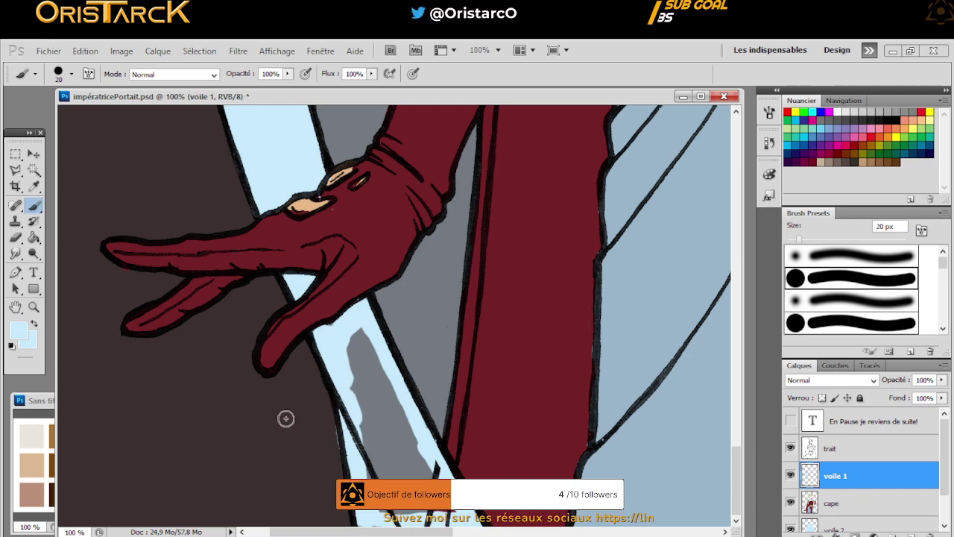
{"action": "left_click", "coordinate": [33, 237]}
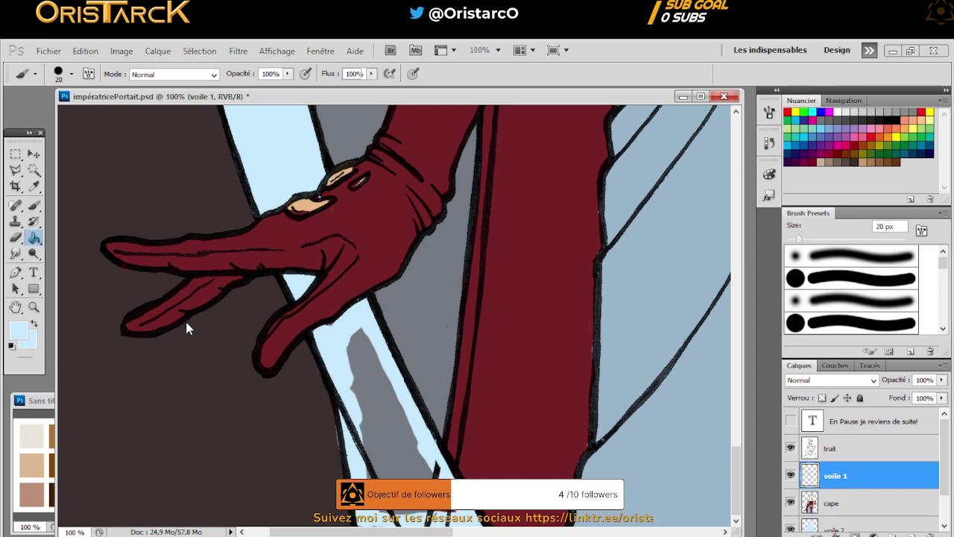
{"action": "left_click", "coordinate": [384, 404]}
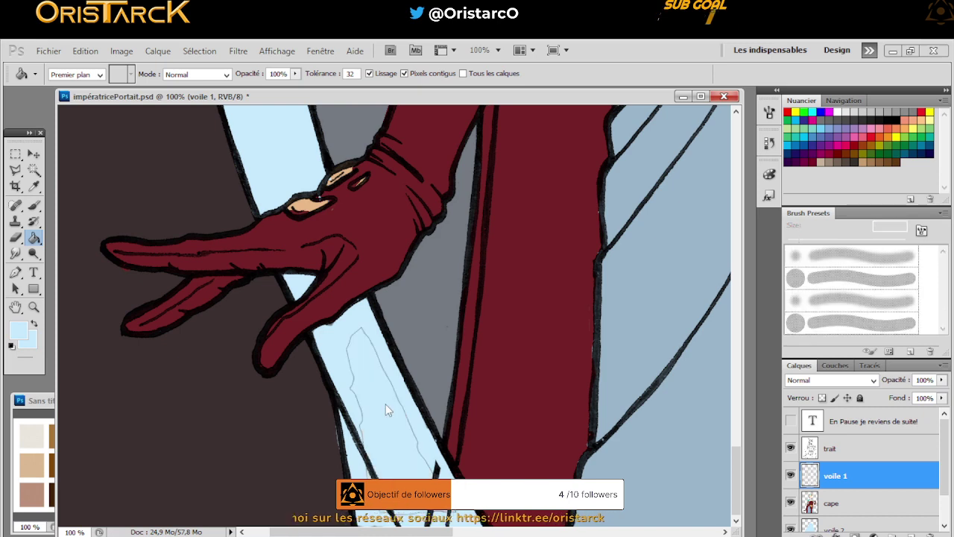
{"action": "left_click", "coordinate": [371, 412]}
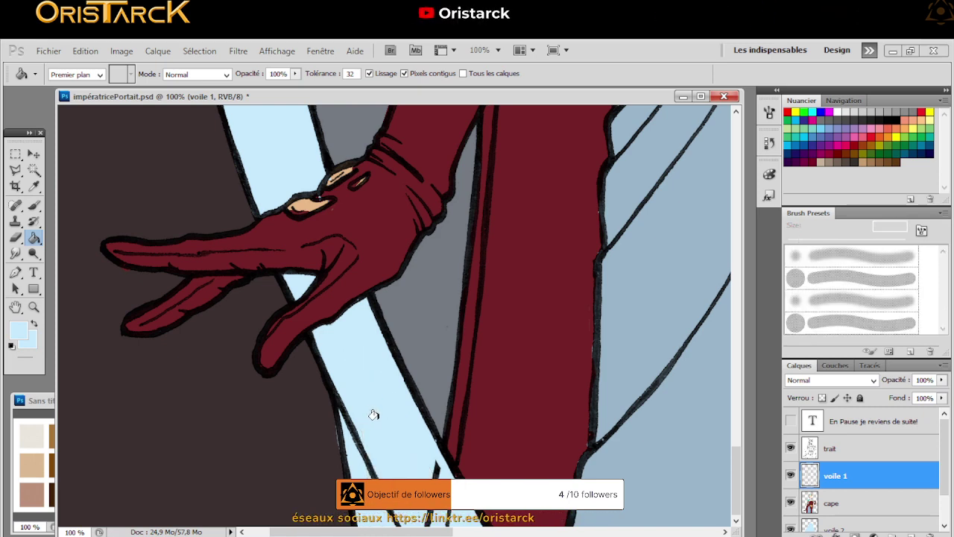
Fit the whole portrait on screen and widen the impératricePortait.psd window around it
{"action": "left_click", "coordinate": [34, 307]}
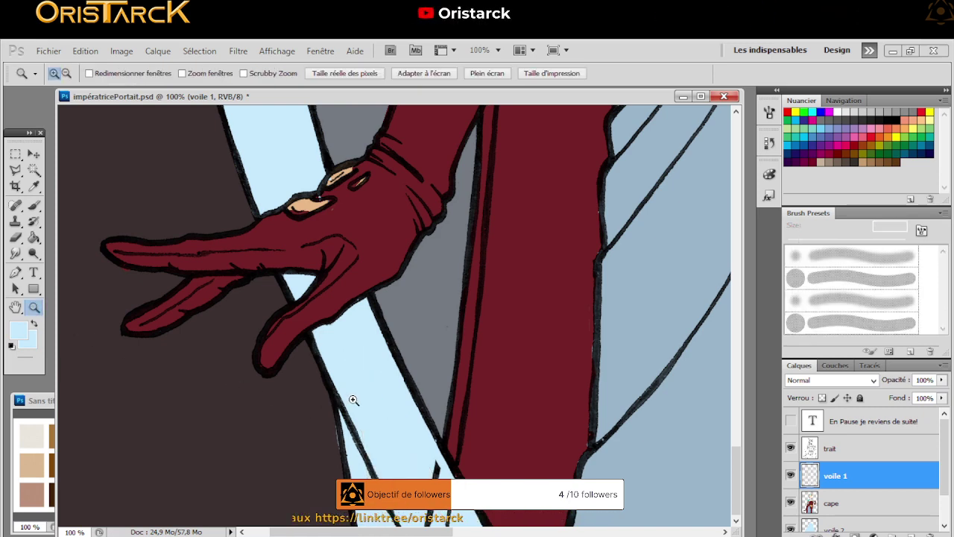
{"action": "key", "text": "alt"}
{"action": "left_click", "coordinate": [438, 399], "text": "alt"}
{"action": "left_click", "coordinate": [449, 384], "text": "alt"}
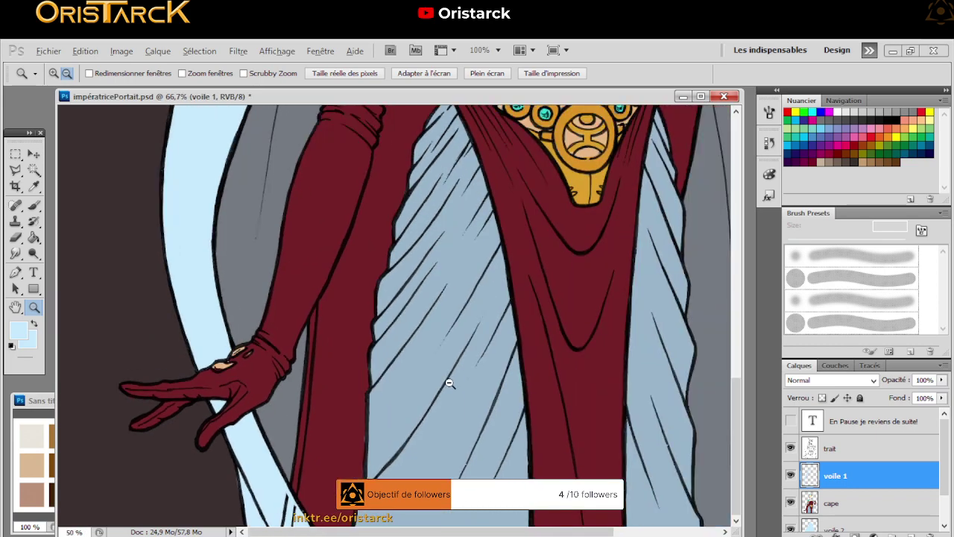
{"action": "left_click", "coordinate": [436, 362], "text": "alt"}
{"action": "left_click", "coordinate": [433, 366], "text": "alt"}
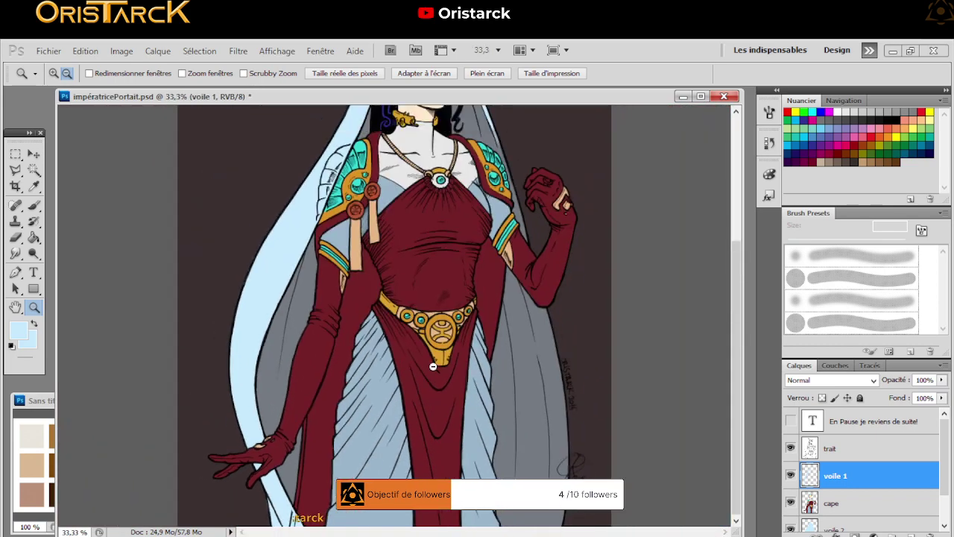
{"action": "left_click", "coordinate": [433, 348], "text": "alt"}
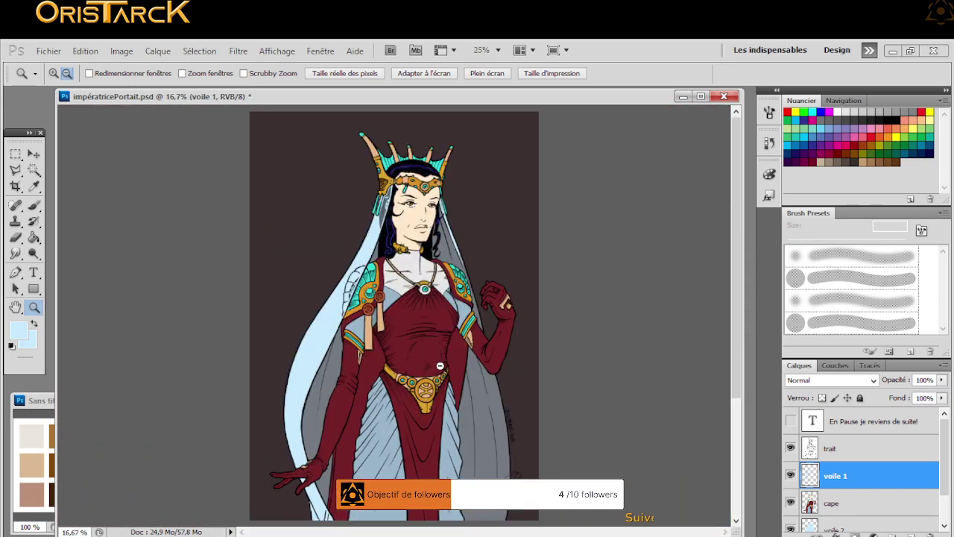
{"action": "left_click", "coordinate": [386, 346]}
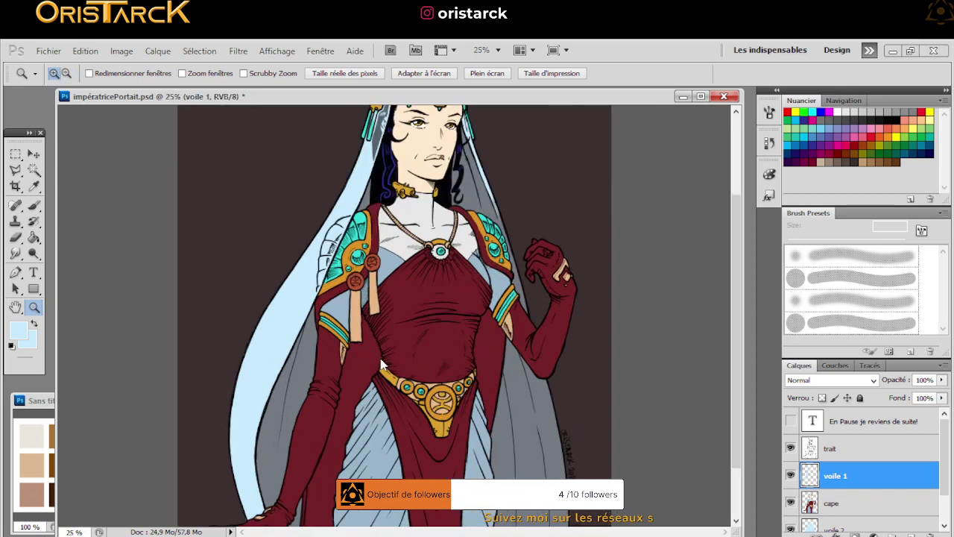
{"action": "right_click", "coordinate": [381, 364]}
{"action": "left_click", "coordinate": [406, 369]}
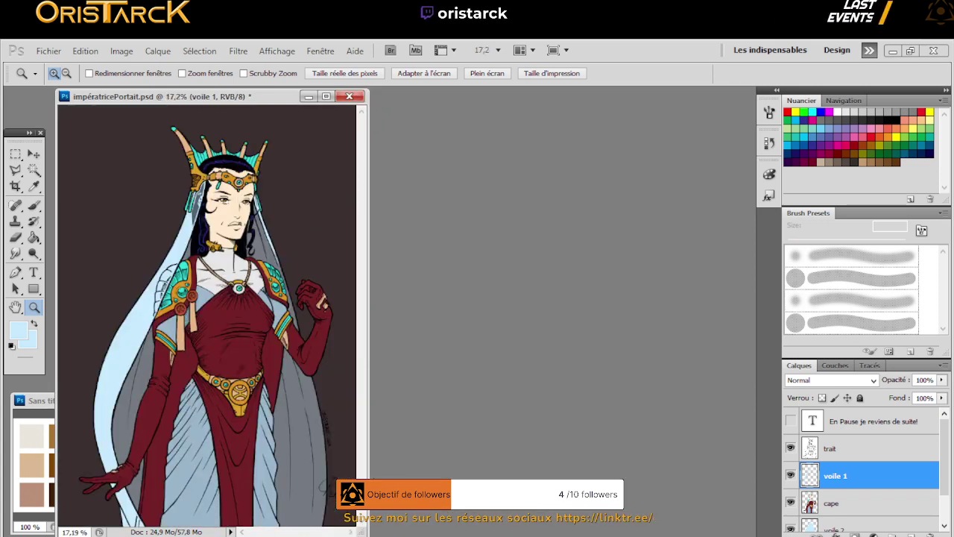
{"action": "left_click_drag", "start_coordinate": [366, 467], "coordinate": [643, 467]}
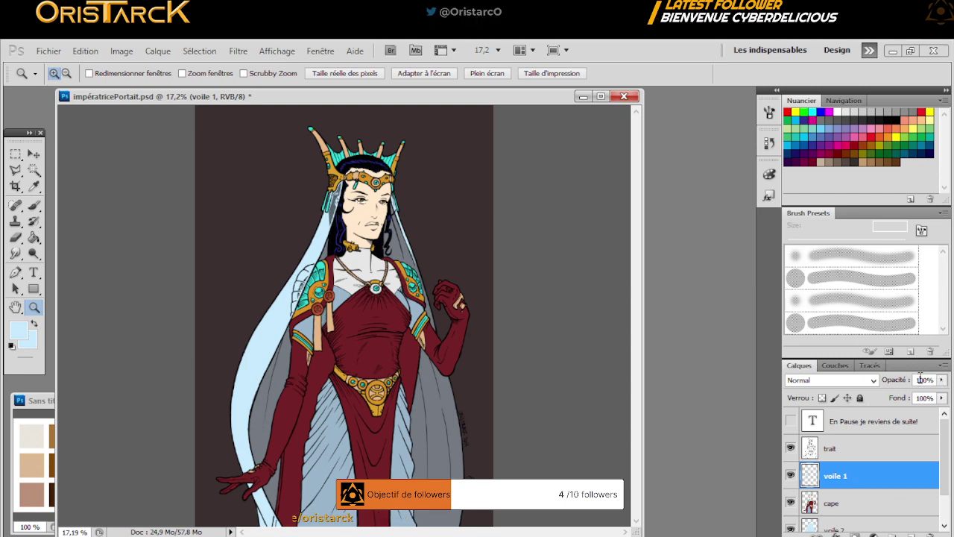
Set the voile 1 layer's opacity to 40% and save impératricePortait.psd
{"action": "left_click", "coordinate": [920, 380]}
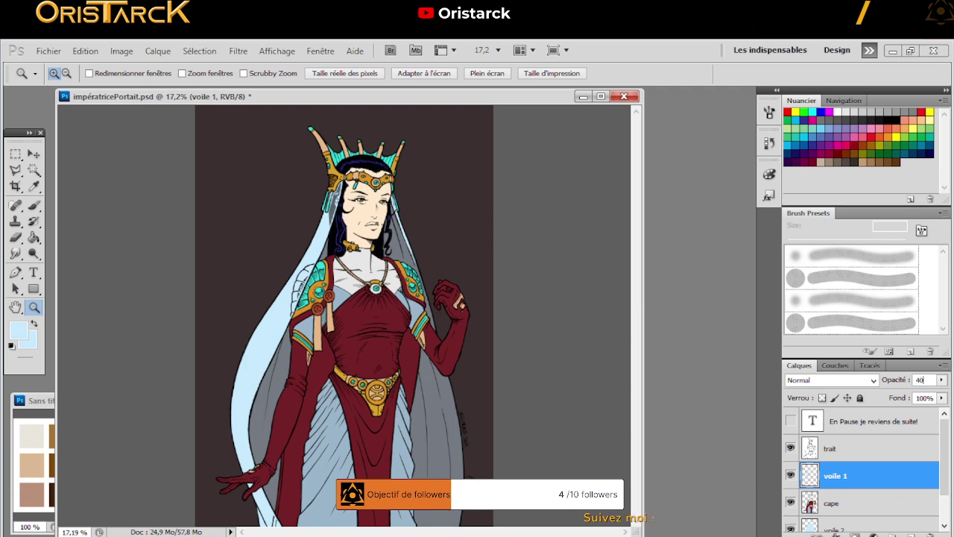
{"action": "key", "text": "Return"}
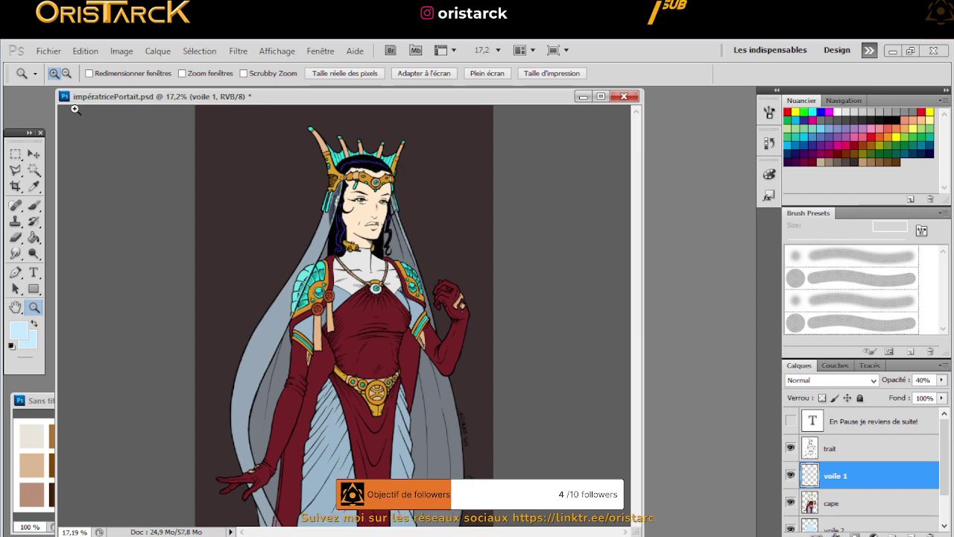
{"action": "left_click", "coordinate": [48, 52]}
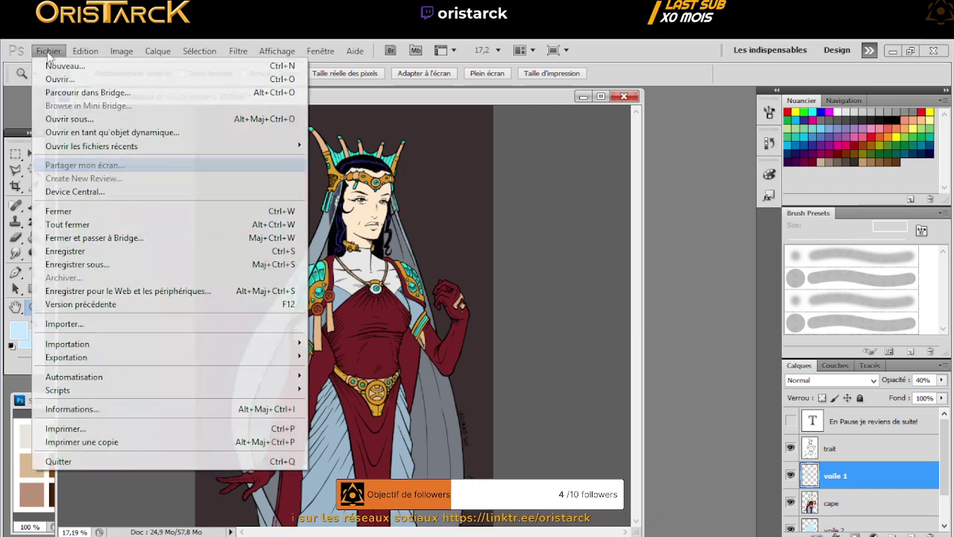
{"action": "left_click", "coordinate": [82, 251]}
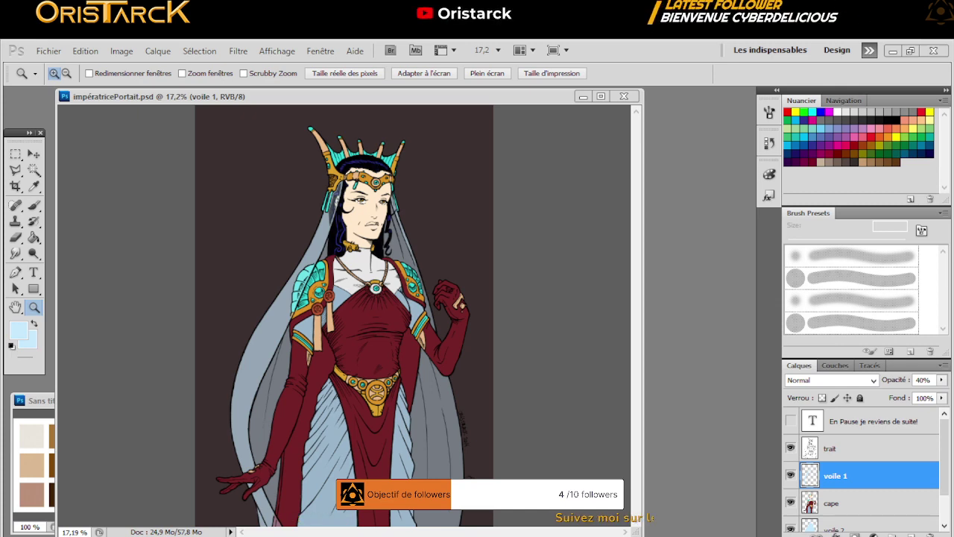
Switch to the Windows desktop and open the Task Manager to examine the running processes, moving its window aside
{"action": "key", "text": "super"}
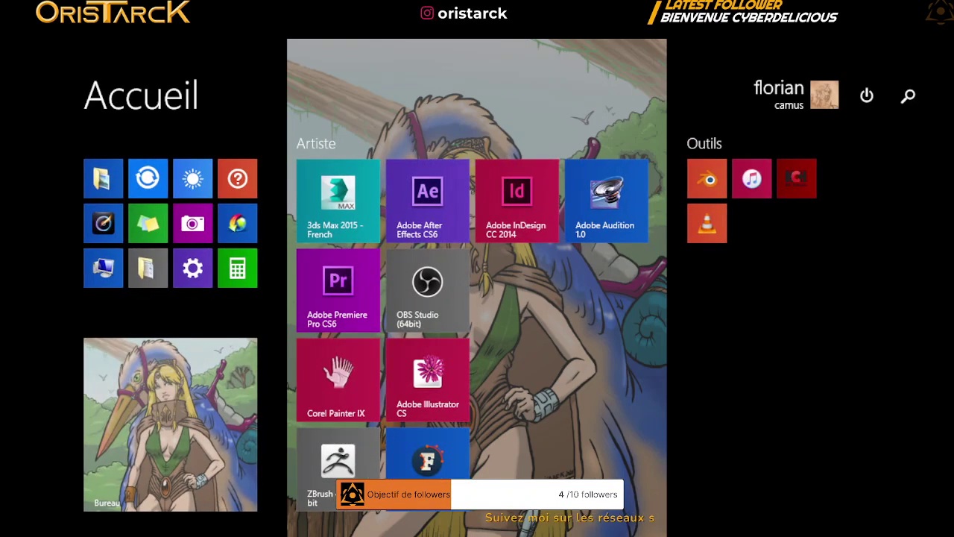
{"action": "left_click", "coordinate": [181, 418]}
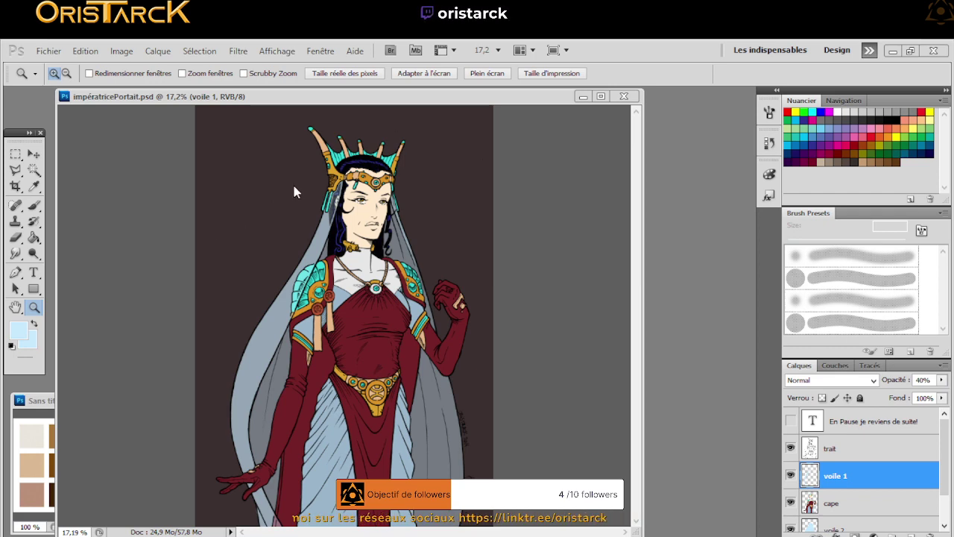
{"action": "key", "text": "ctrl+shift+Escape"}
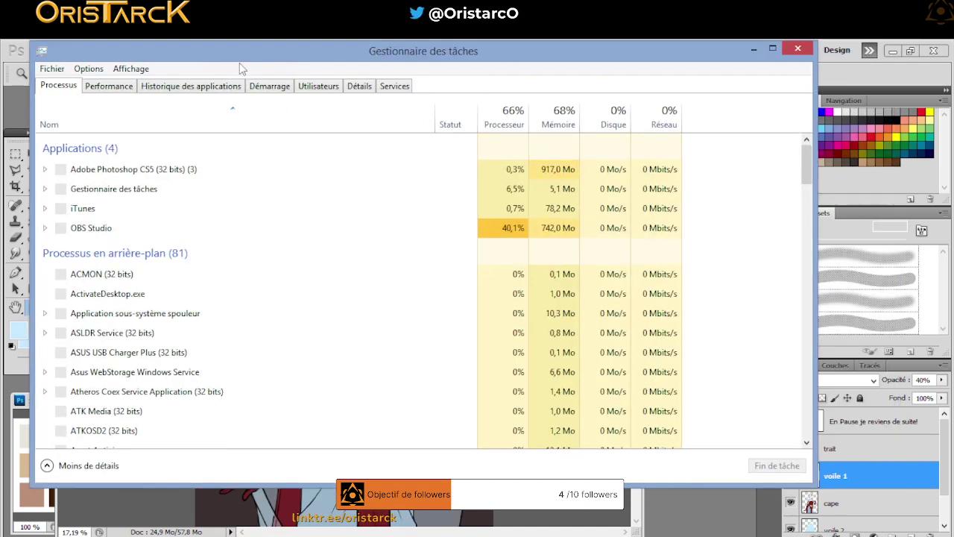
{"action": "left_click_drag", "start_coordinate": [283, 51], "coordinate": [0, 45]}
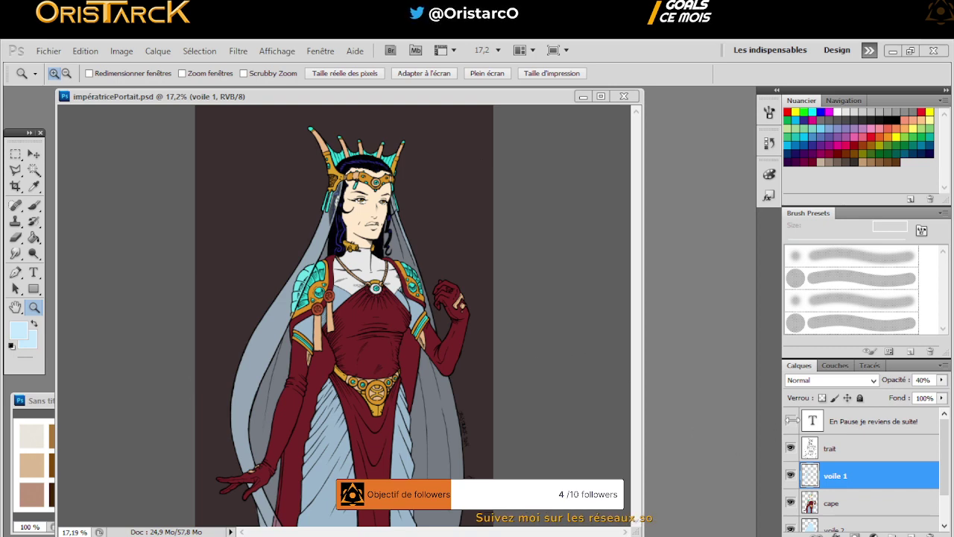
Show the "En Pause je reviens de suite!" text layer above the empress's crown
{"action": "left_click", "coordinate": [791, 422]}
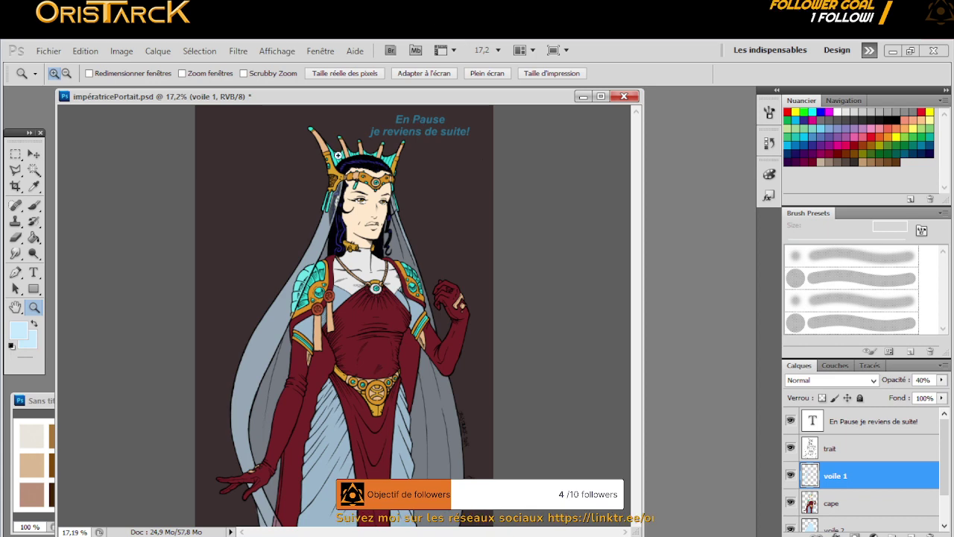
{"action": "left_click", "coordinate": [286, 350]}
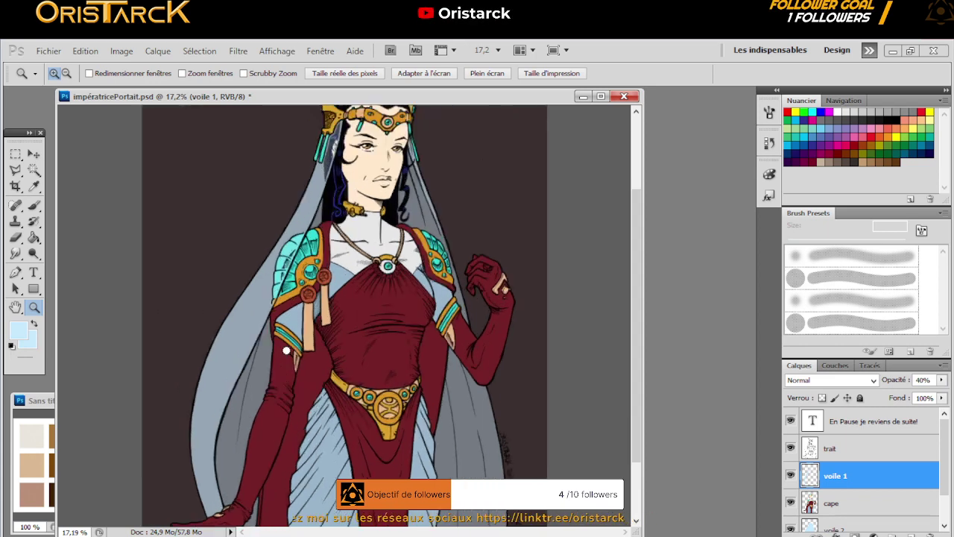
{"action": "left_click", "coordinate": [18, 308]}
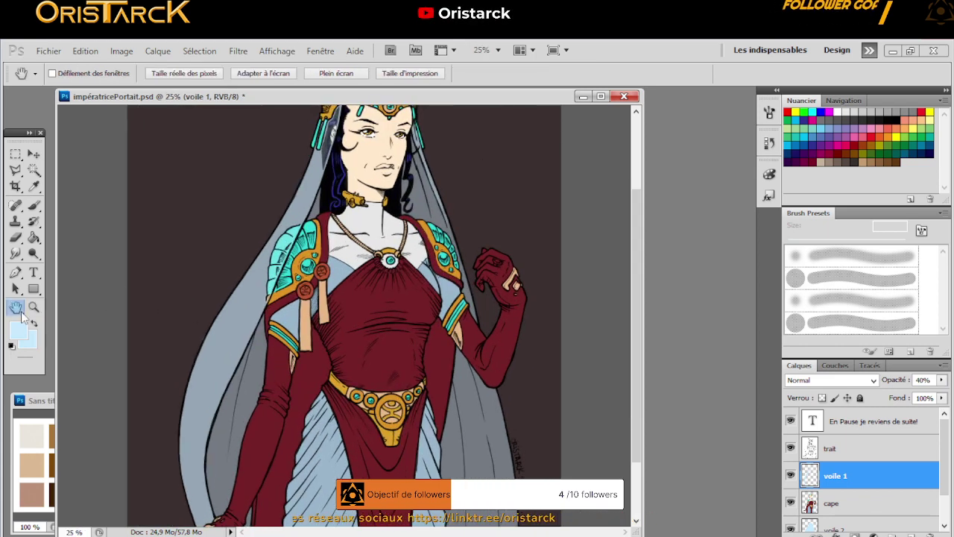
{"action": "left_click_drag", "start_coordinate": [241, 251], "coordinate": [144, 415]}
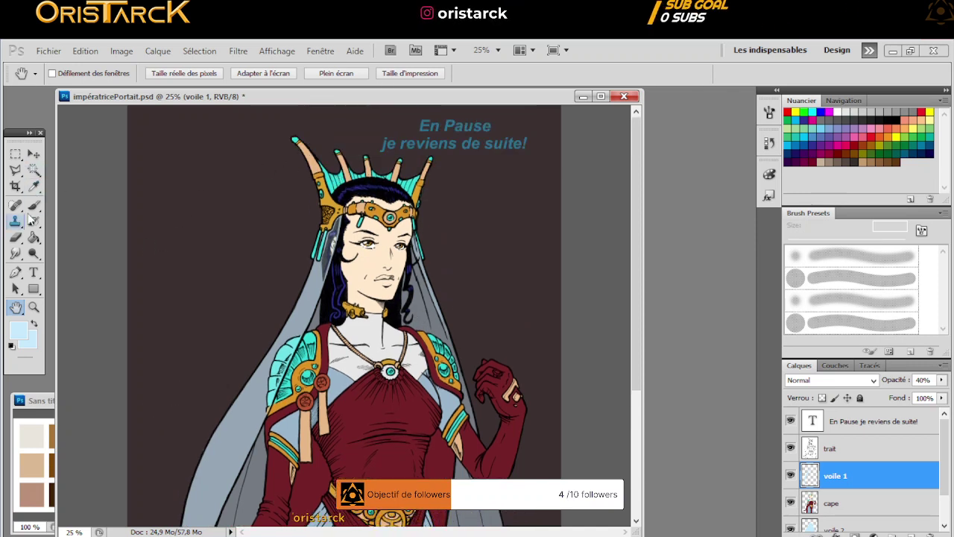
{"action": "left_click", "coordinate": [34, 153]}
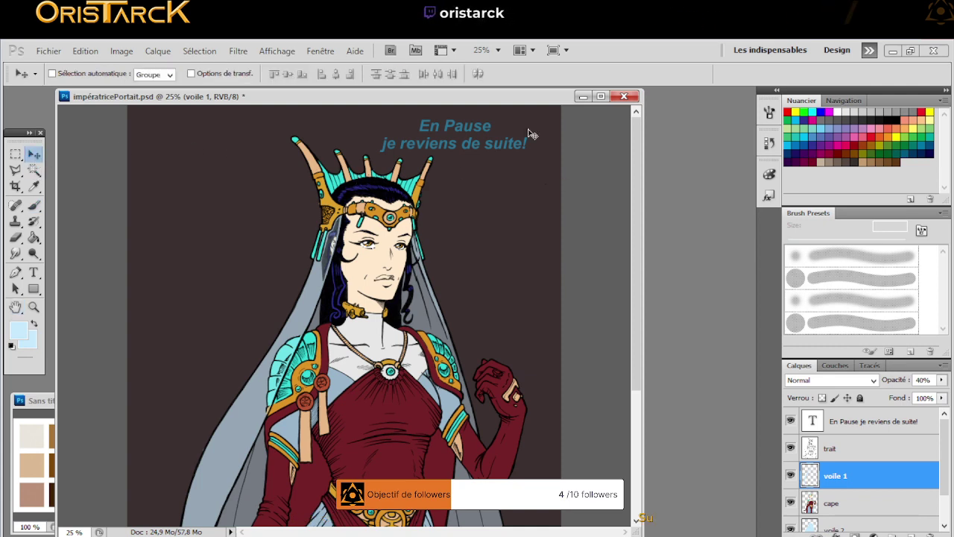
{"action": "left_click", "coordinate": [89, 51]}
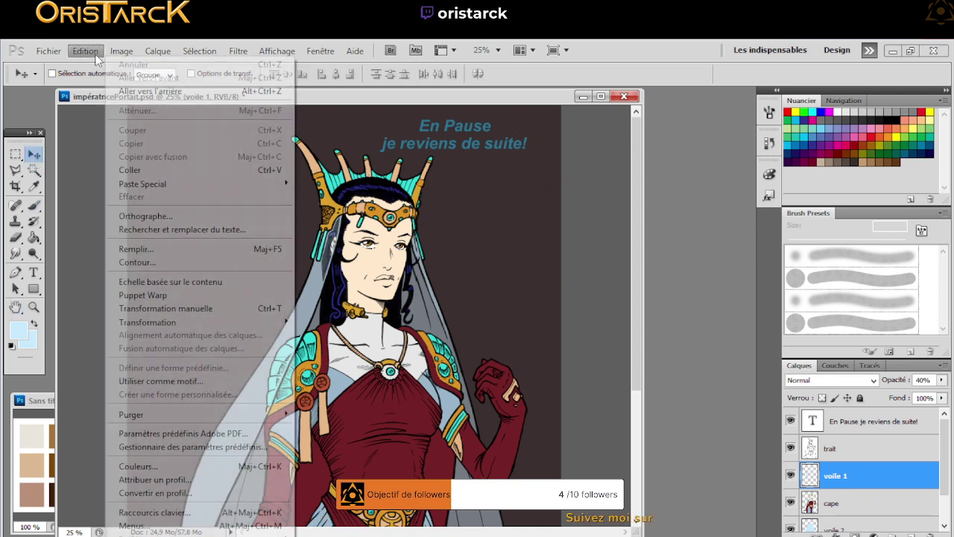
{"action": "mouse_move", "coordinate": [188, 322]}
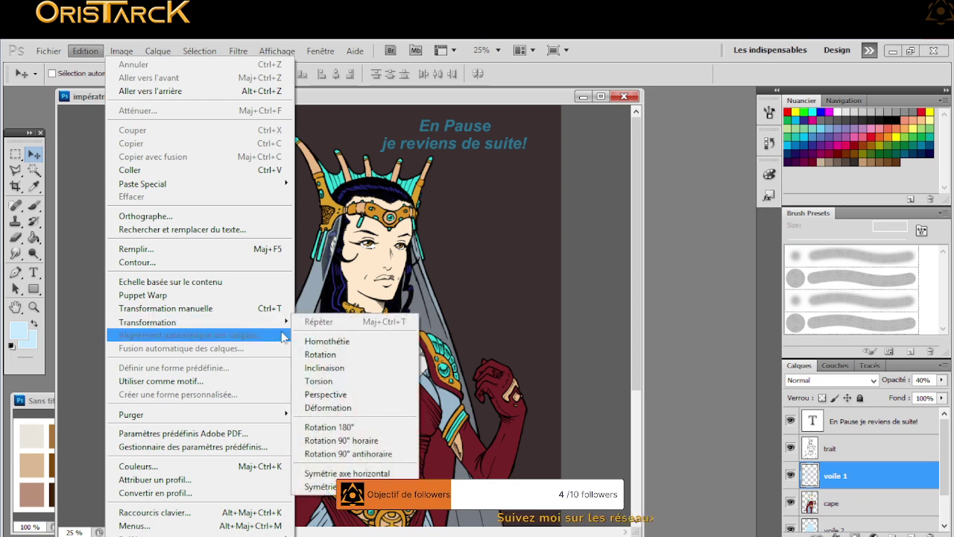
{"action": "left_click", "coordinate": [314, 341]}
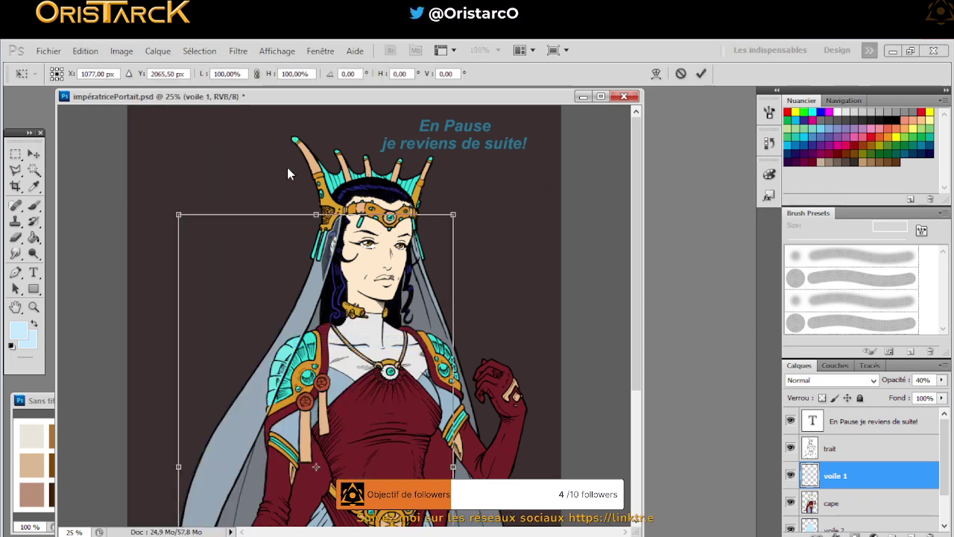
{"action": "left_click", "coordinate": [34, 155]}
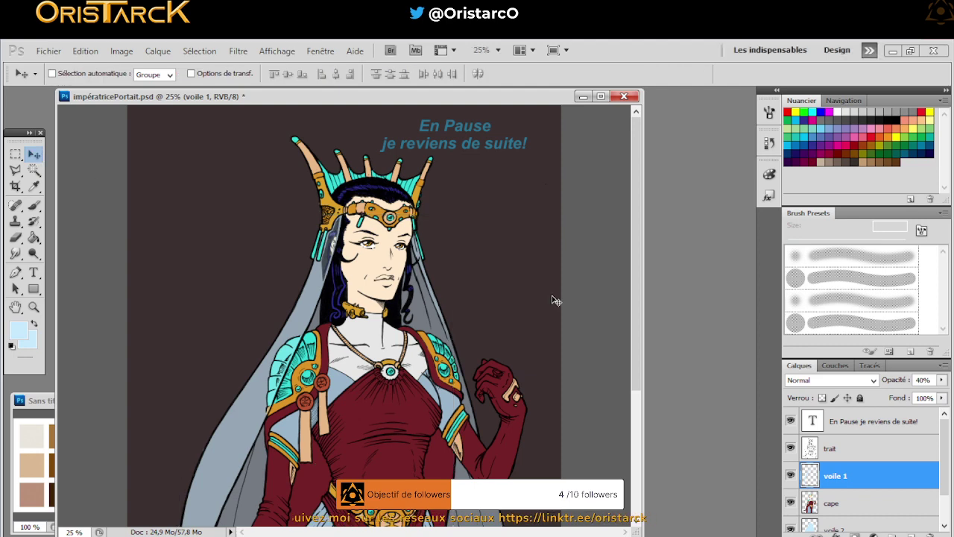
Scale the "En Pause je reviens de suite!" text layer proportionally to about 193.67%
{"action": "key", "text": "alt+period"}
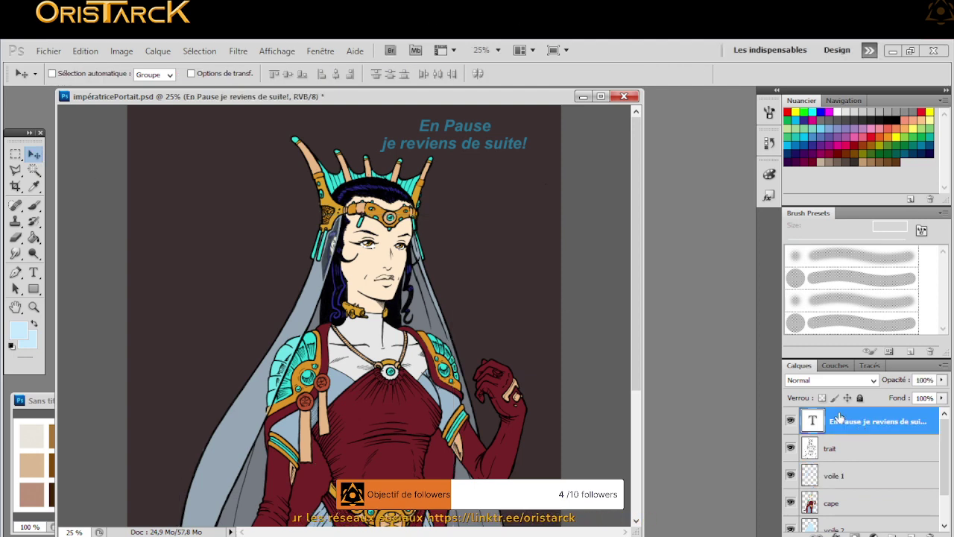
{"action": "left_click", "coordinate": [79, 51]}
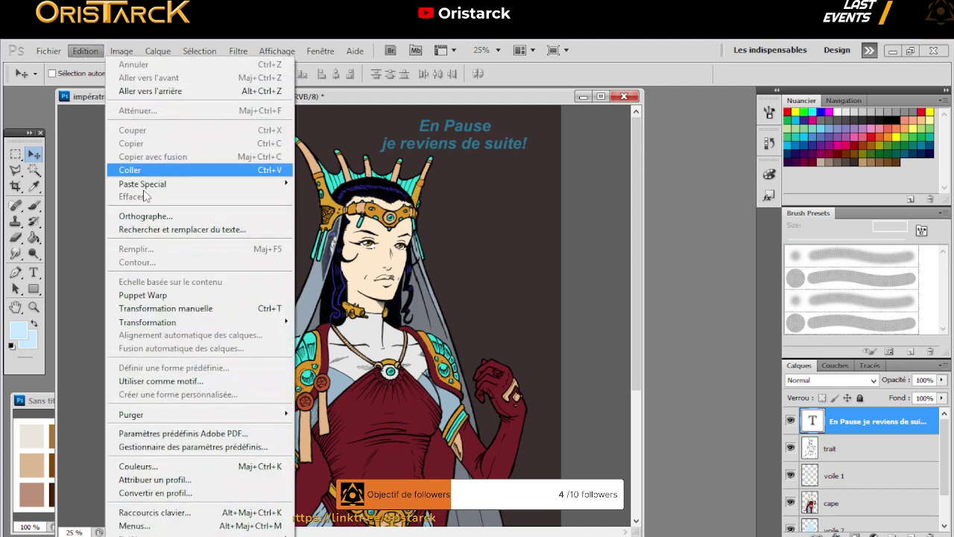
{"action": "mouse_move", "coordinate": [246, 322]}
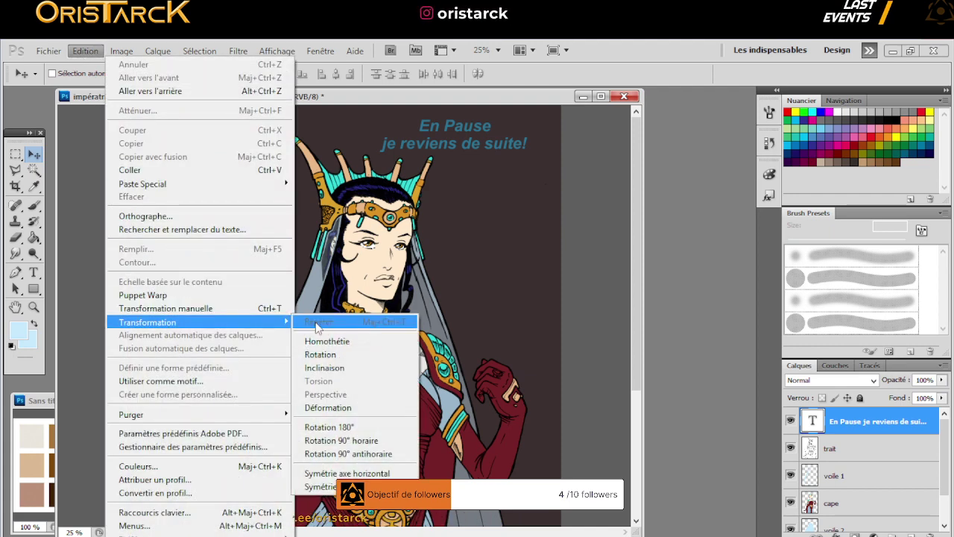
{"action": "left_click", "coordinate": [328, 341]}
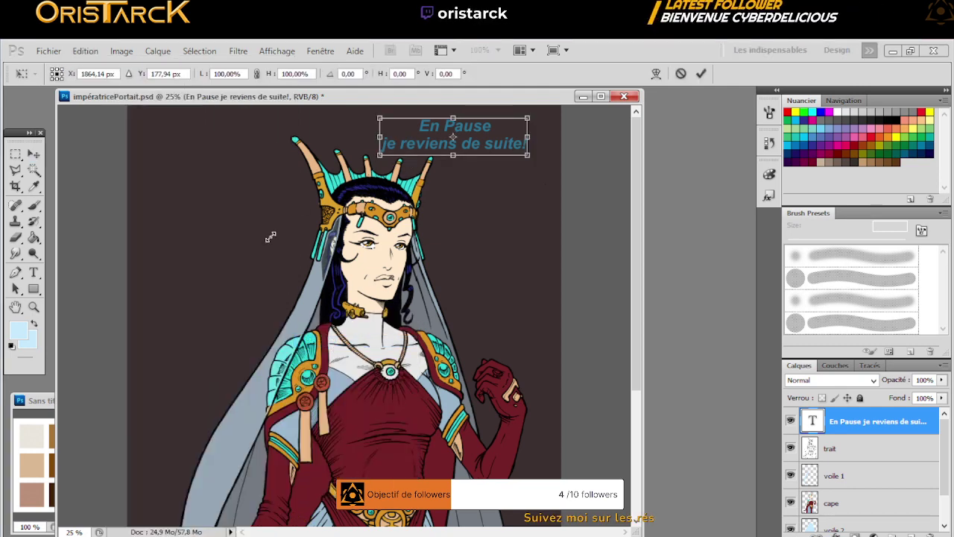
{"action": "left_click_drag", "start_coordinate": [270, 236], "coordinate": [271, 297]}
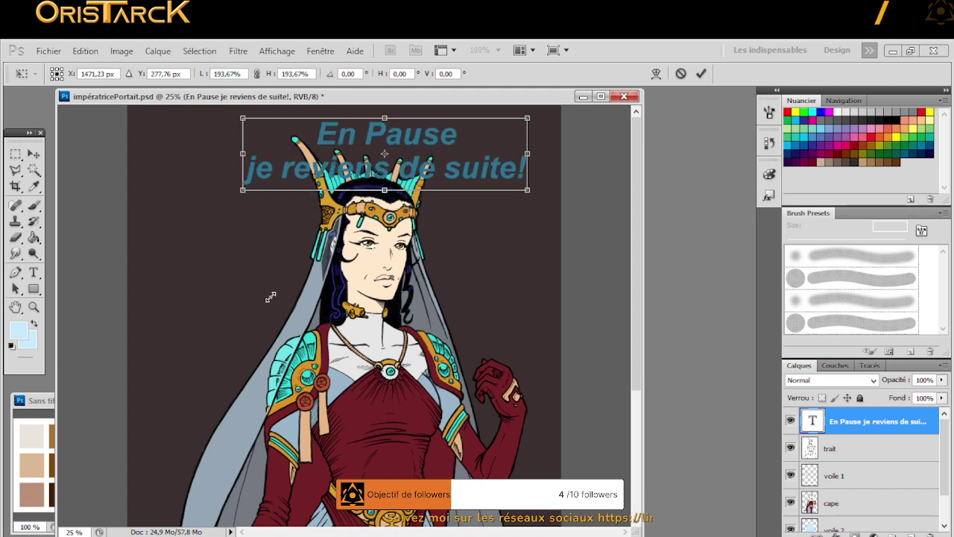
Stretch the pause text's height to about 255.58%, reposition it over the crown and apply the transformation
{"action": "left_click_drag", "start_coordinate": [418, 185], "coordinate": [249, 133]}
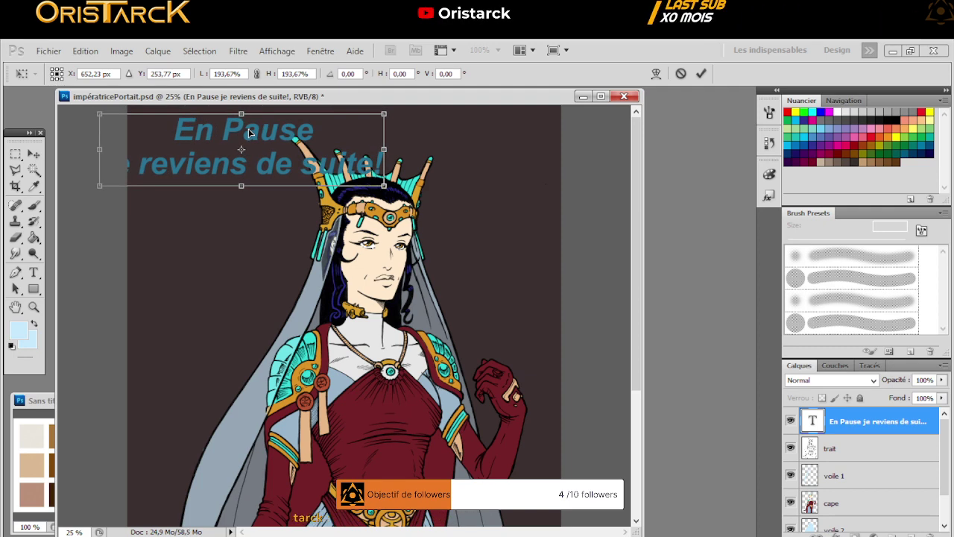
{"action": "left_click_drag", "start_coordinate": [241, 189], "coordinate": [240, 212]}
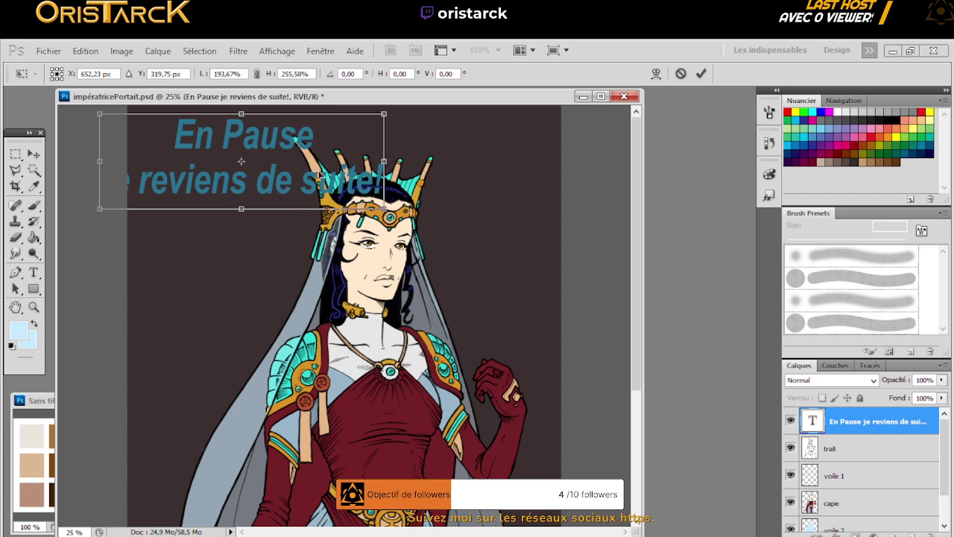
{"action": "left_click_drag", "start_coordinate": [188, 138], "coordinate": [247, 160]}
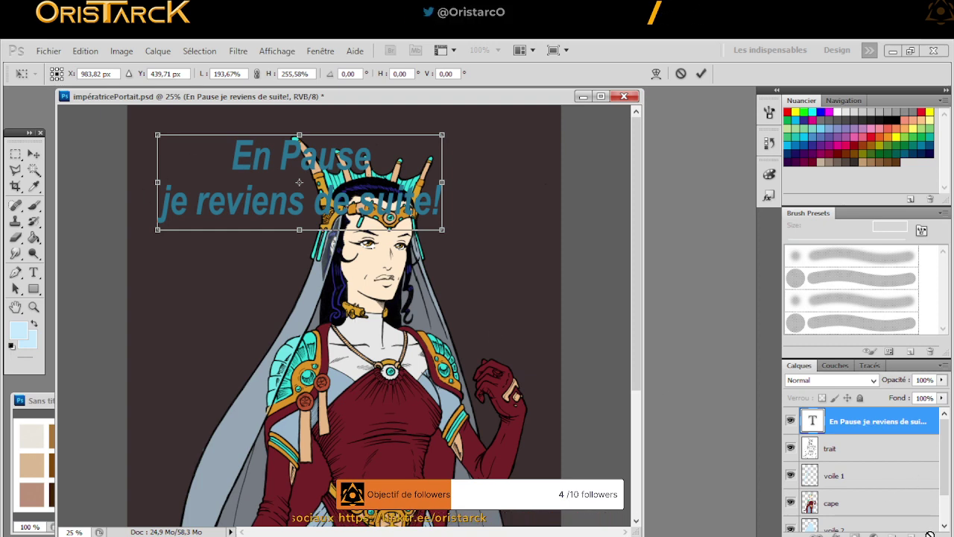
{"action": "key", "text": "v"}
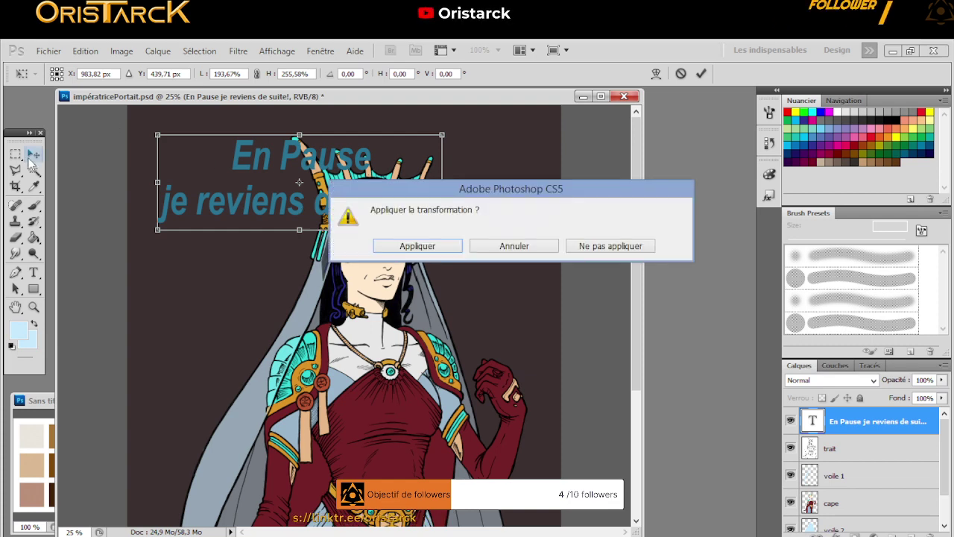
{"action": "left_click", "coordinate": [424, 246]}
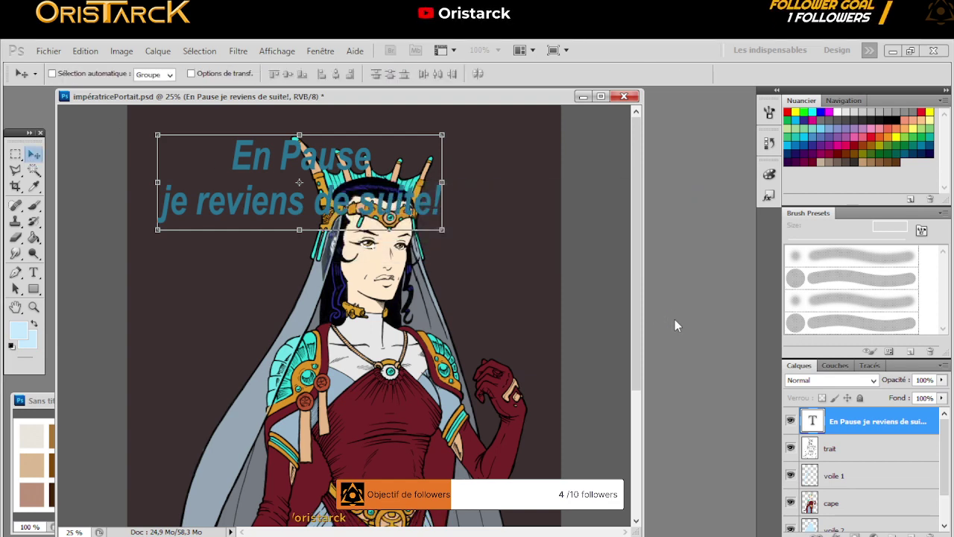
Delete the "En Pause je reviens de suite!" text layer
{"action": "left_click_drag", "start_coordinate": [868, 424], "coordinate": [930, 534]}
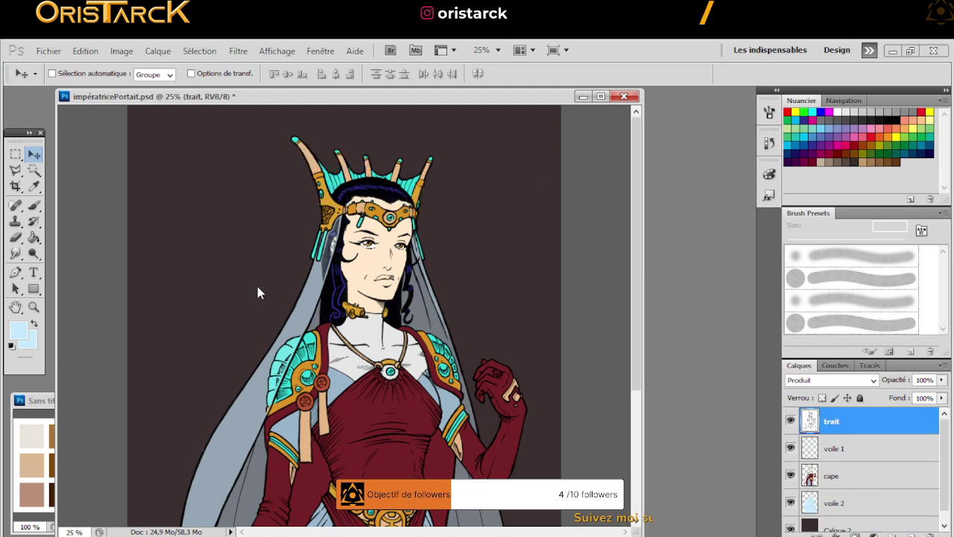
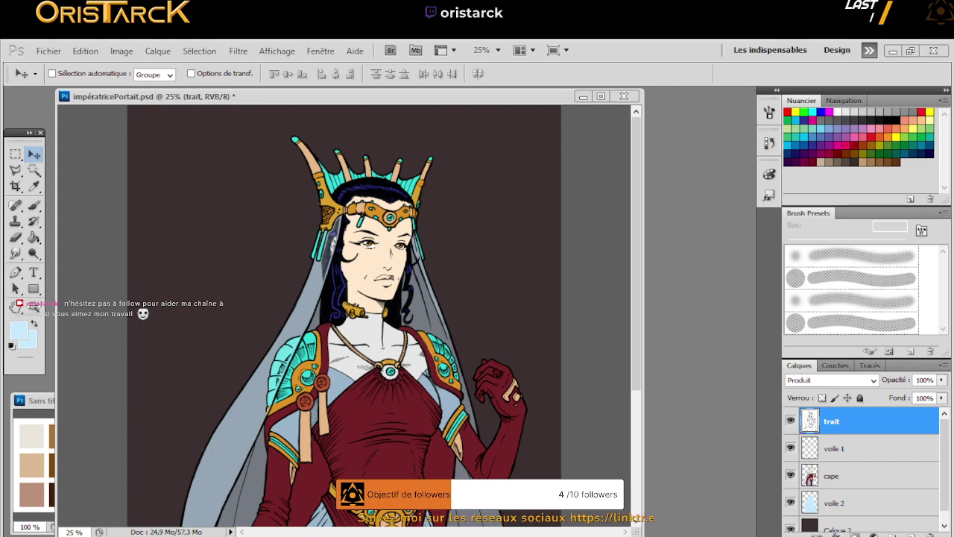
Examine the empress's face, crown and veil up close, as well as the whole portrait
{"action": "key", "text": "z"}
{"action": "key", "text": "ctrl+1"}
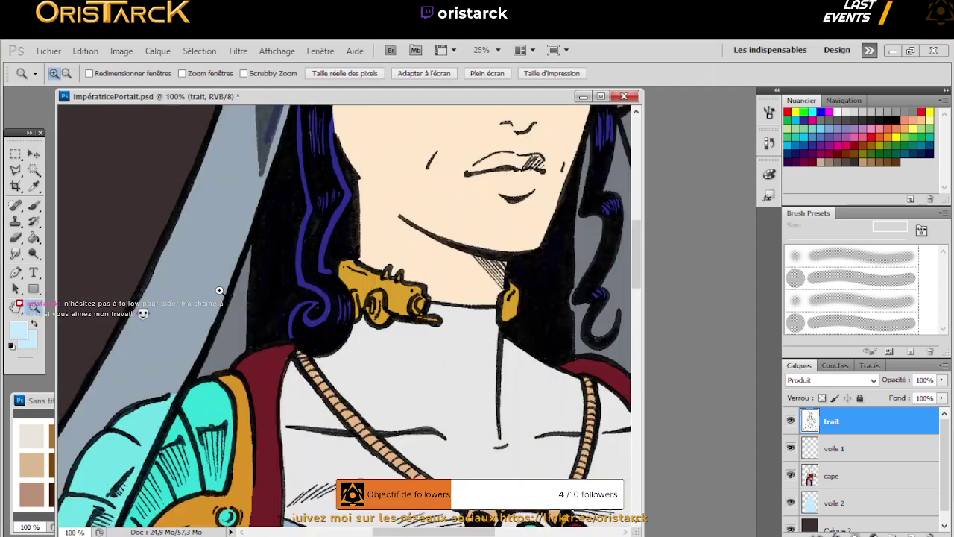
{"action": "left_click", "coordinate": [378, 246], "text": "alt"}
{"action": "left_click", "coordinate": [375, 242], "text": "alt"}
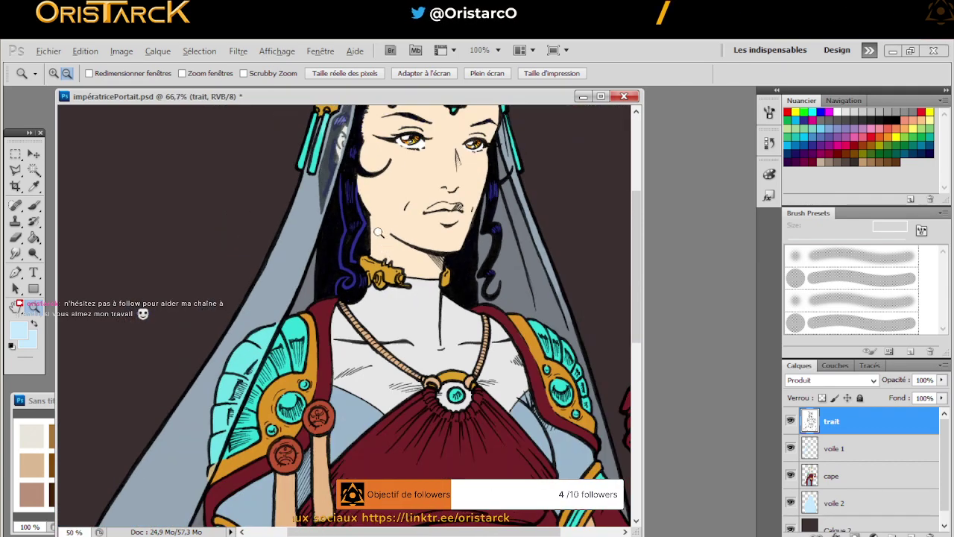
{"action": "left_click", "coordinate": [350, 224], "text": "alt"}
{"action": "left_click_drag", "start_coordinate": [333, 201], "coordinate": [388, 301]}
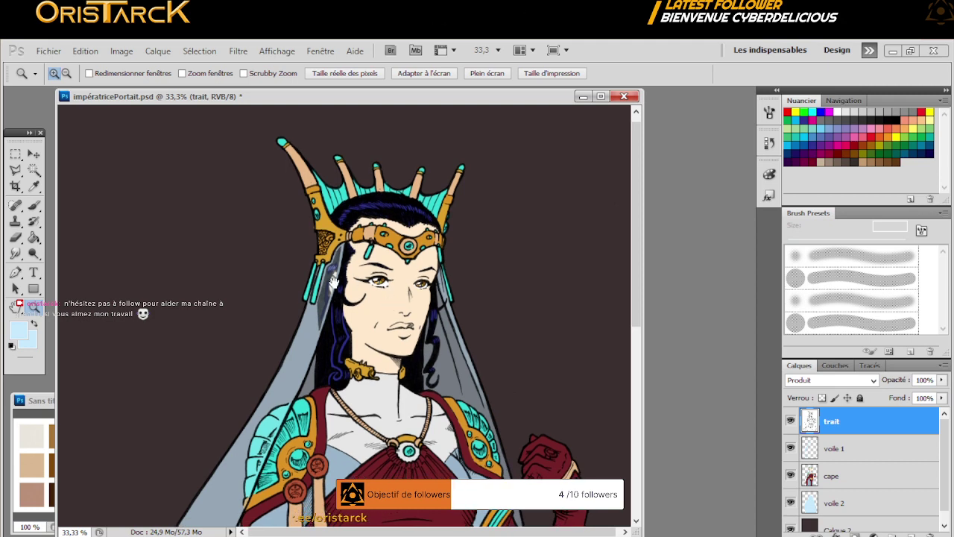
{"action": "mouse_move", "coordinate": [333, 281]}
{"action": "left_mouse_down"}
{"action": "mouse_move", "coordinate": [331, 265]}
{"action": "mouse_move", "coordinate": [334, 289]}
{"action": "left_mouse_up"}
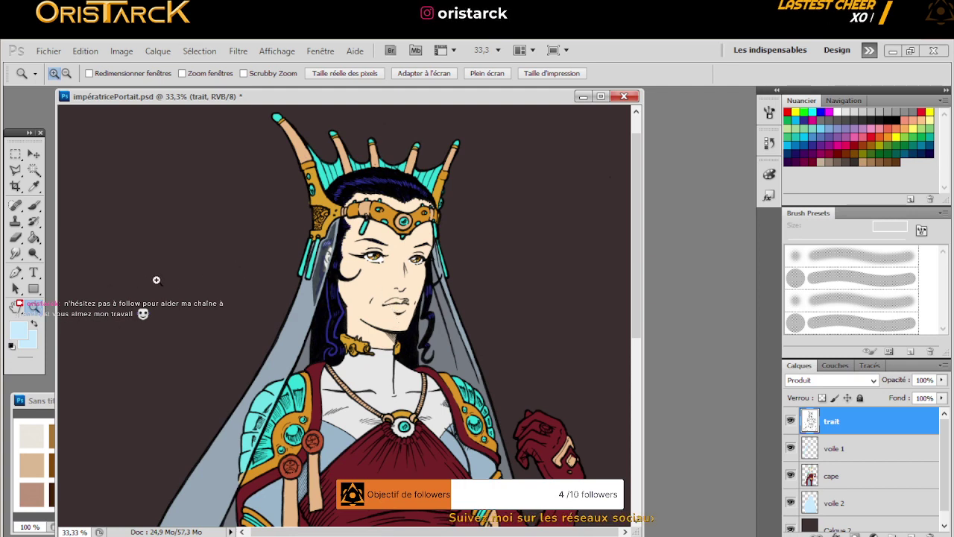
{"action": "left_click", "coordinate": [249, 272], "text": "alt"}
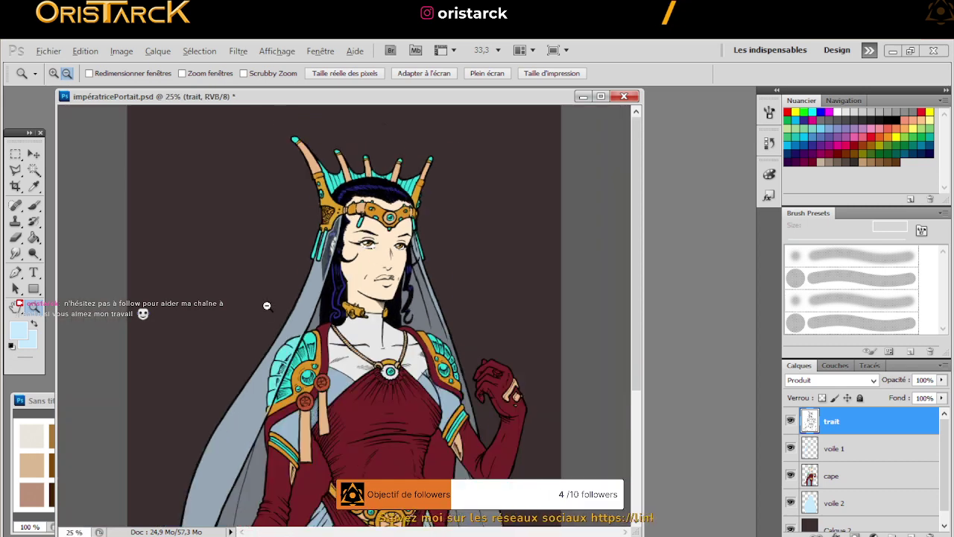
{"action": "left_click", "coordinate": [259, 295], "text": "alt"}
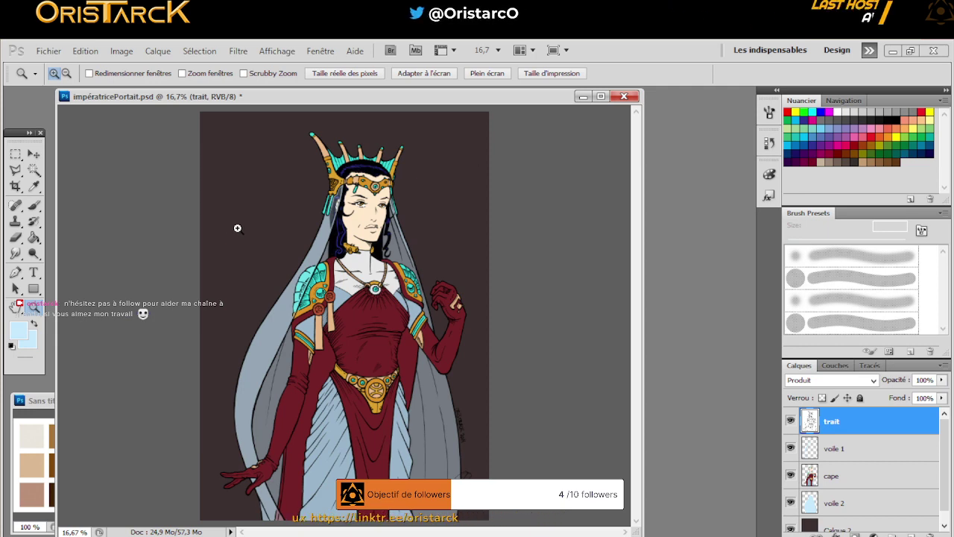
Open the space image TwtichGalleri-0041.jpg alongside the portrait
{"action": "left_click", "coordinate": [49, 52]}
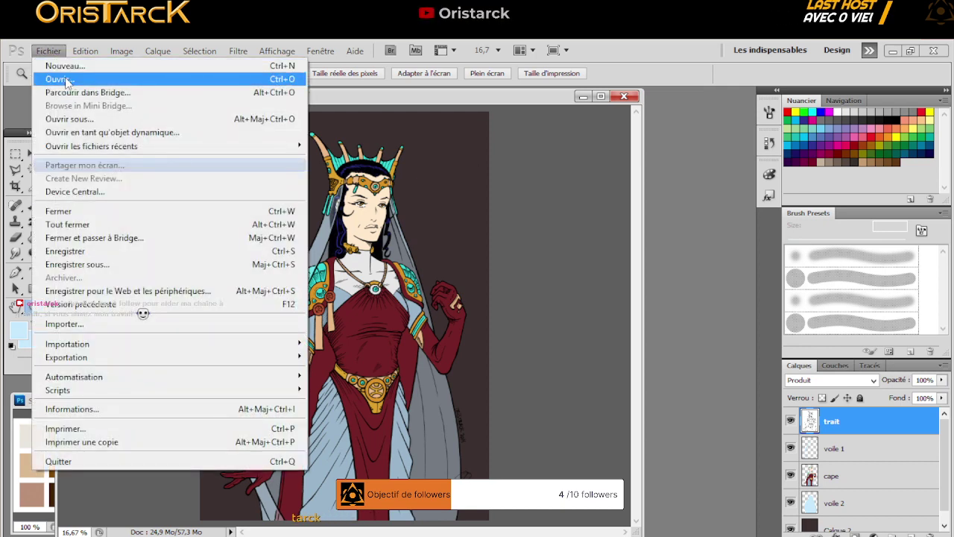
{"action": "left_click", "coordinate": [65, 80]}
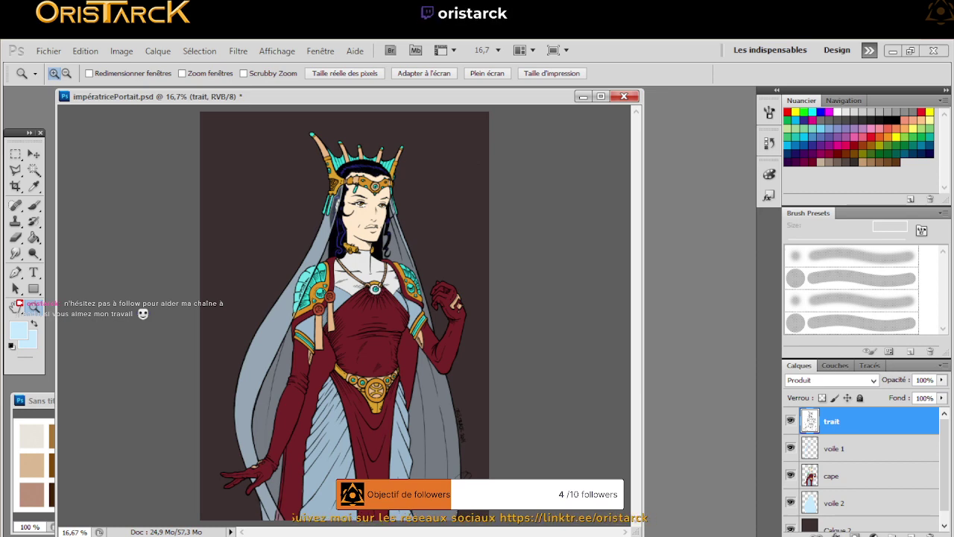
{"action": "key", "text": "ctrl+Tab"}
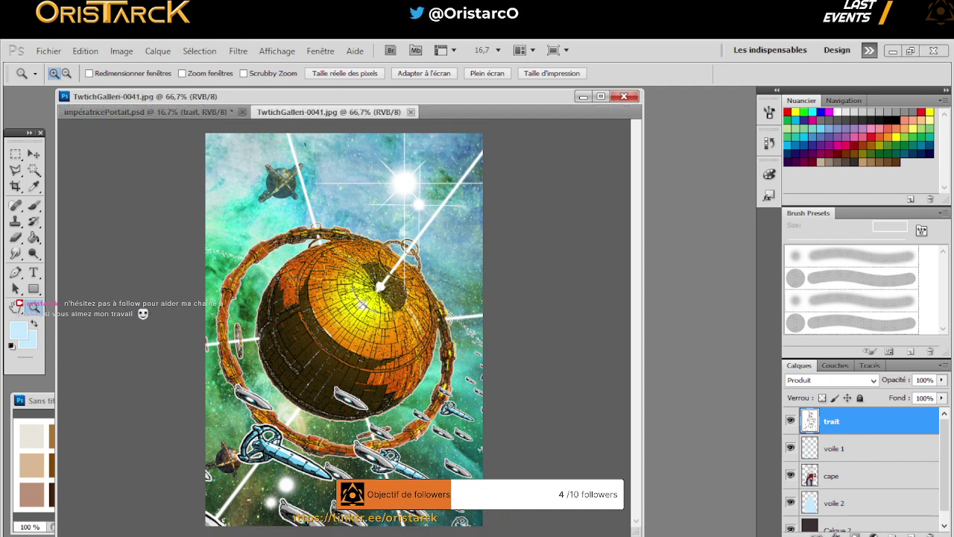
Copy the entire space image, close its file and paste it into impératricePortait.psd as a new layer
{"action": "key", "text": "ctrl+a"}
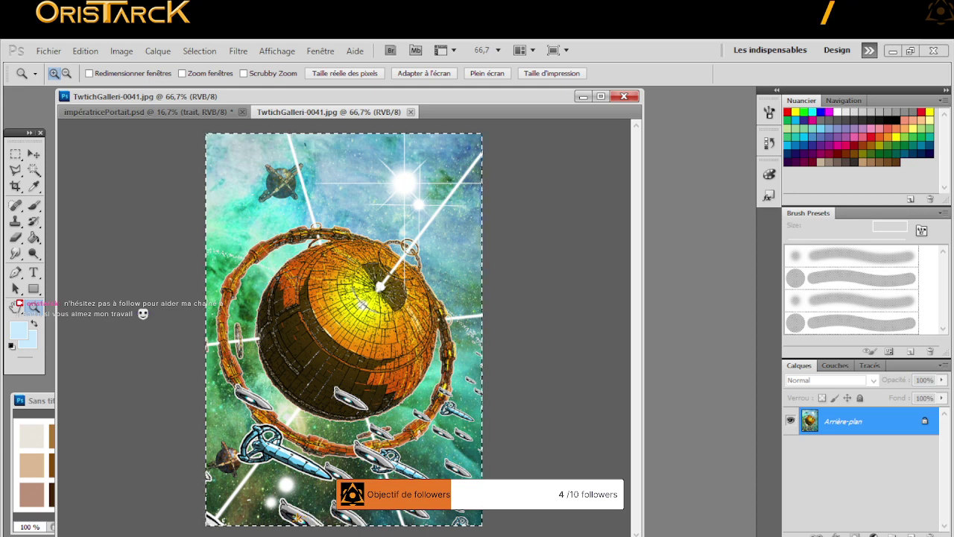
{"action": "left_click", "coordinate": [410, 113]}
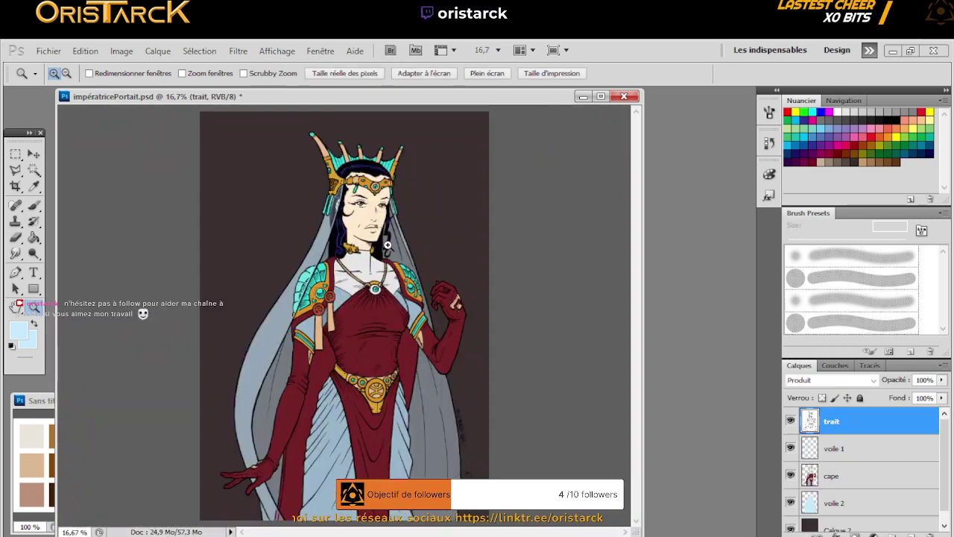
{"action": "key", "text": "ctrl+v"}
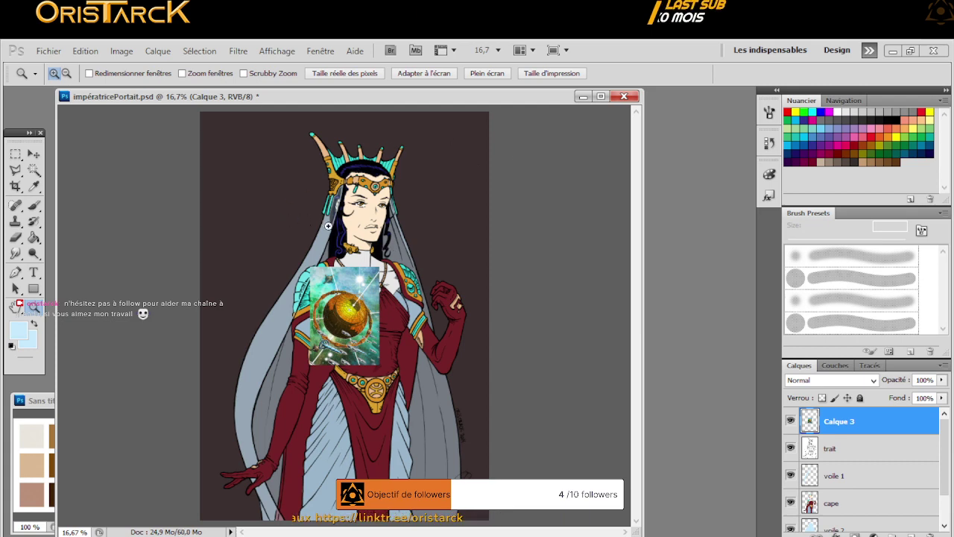
Move the pasted space image layer beneath voile 2, directly above the Calque 2 background layer
{"action": "left_click_drag", "start_coordinate": [874, 419], "coordinate": [901, 523]}
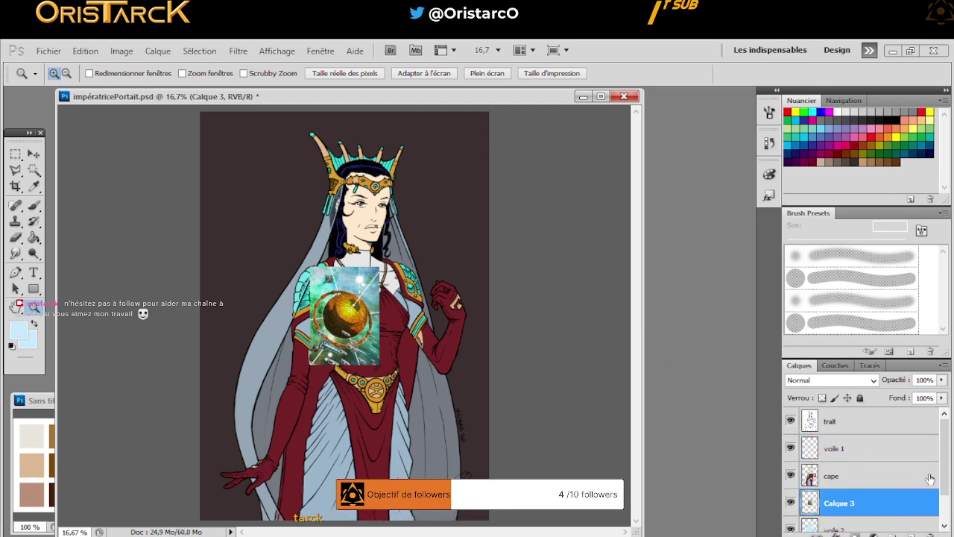
{"action": "scroll", "coordinate": [925, 500], "scroll_direction": "down", "scroll_amount": 2}
{"action": "left_click_drag", "start_coordinate": [893, 472], "coordinate": [884, 492]}
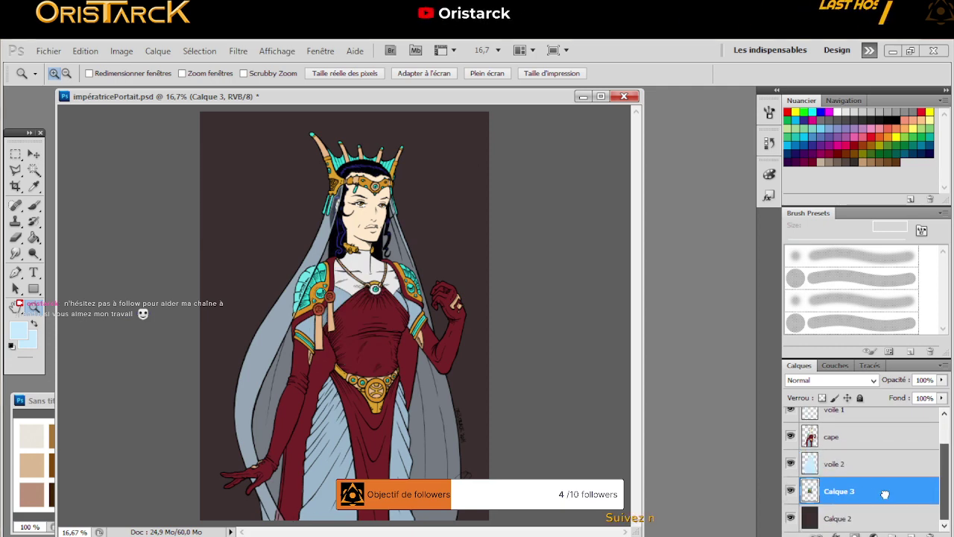
Scale the space image on Calque 3 proportionally to about 437% so it covers the whole canvas, and shift it slightly up and left
{"action": "left_click", "coordinate": [94, 52]}
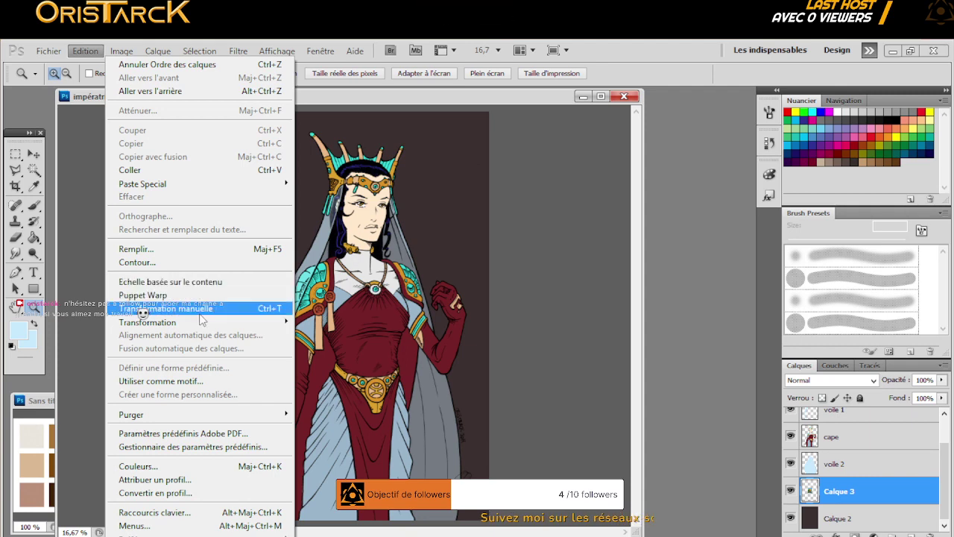
{"action": "mouse_move", "coordinate": [201, 322]}
{"action": "left_click", "coordinate": [321, 338]}
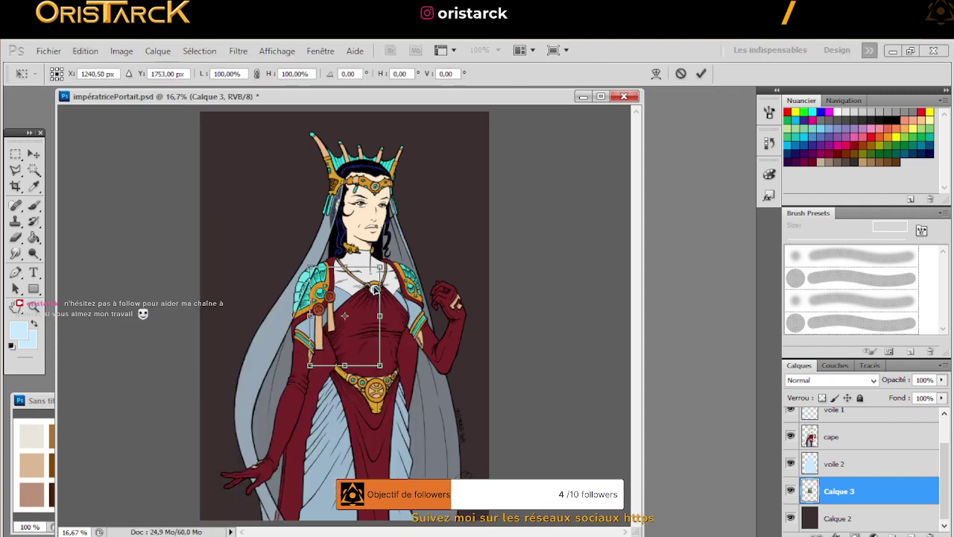
{"action": "left_click_drag", "start_coordinate": [411, 241], "coordinate": [508, 131]}
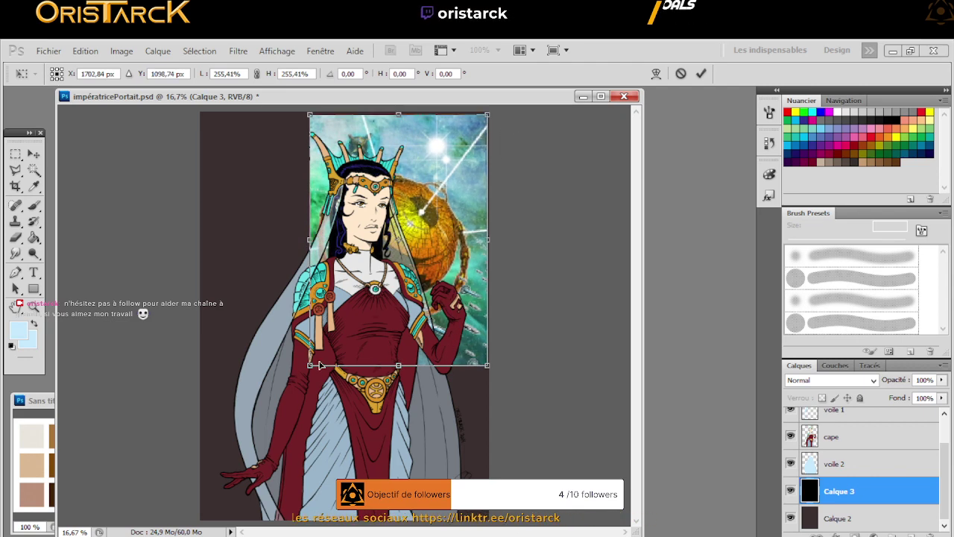
{"action": "left_click_drag", "start_coordinate": [321, 364], "coordinate": [271, 475]}
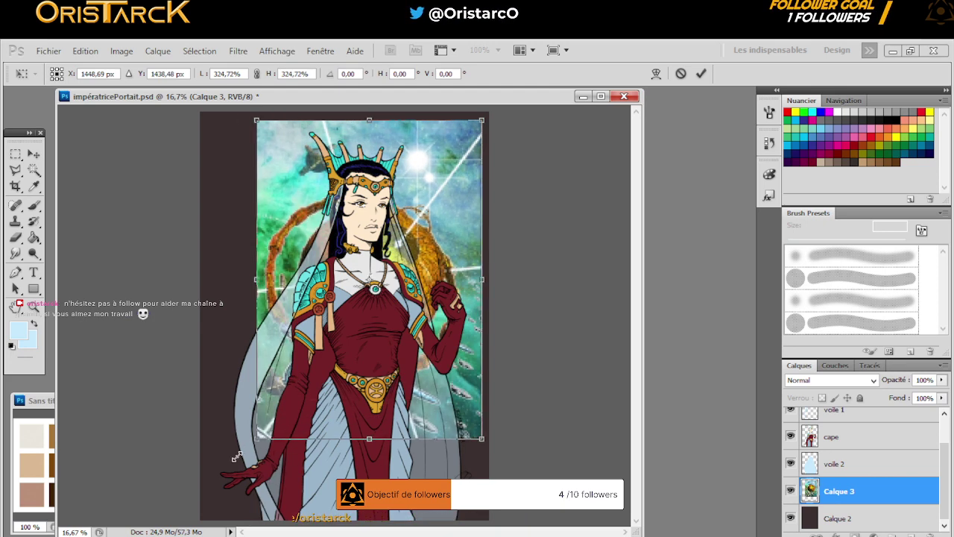
{"action": "left_click_drag", "start_coordinate": [256, 435], "coordinate": [196, 507]}
{"action": "left_click_drag", "start_coordinate": [193, 512], "coordinate": [191, 520]}
{"action": "left_click_drag", "start_coordinate": [297, 382], "coordinate": [299, 379]}
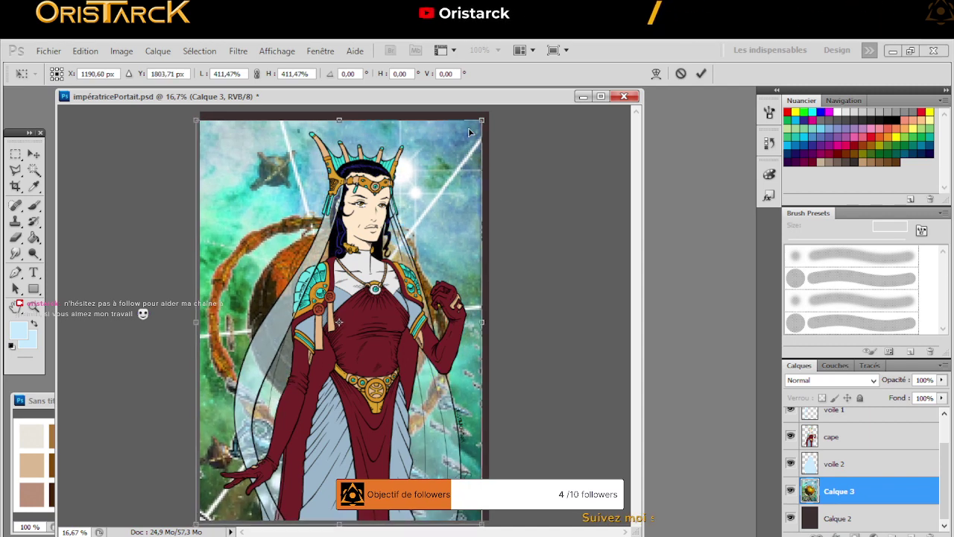
{"action": "left_click_drag", "start_coordinate": [482, 118], "coordinate": [506, 107]}
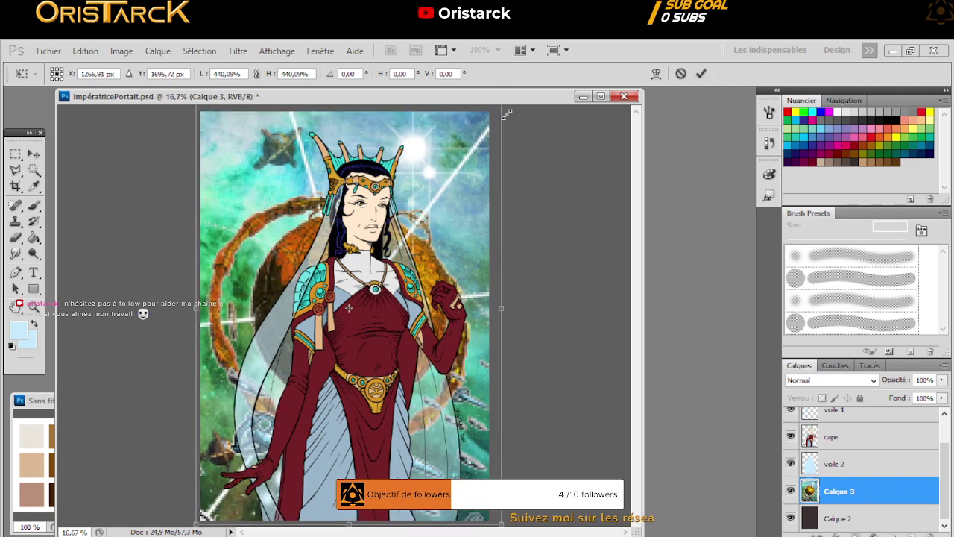
{"action": "left_click", "coordinate": [38, 155]}
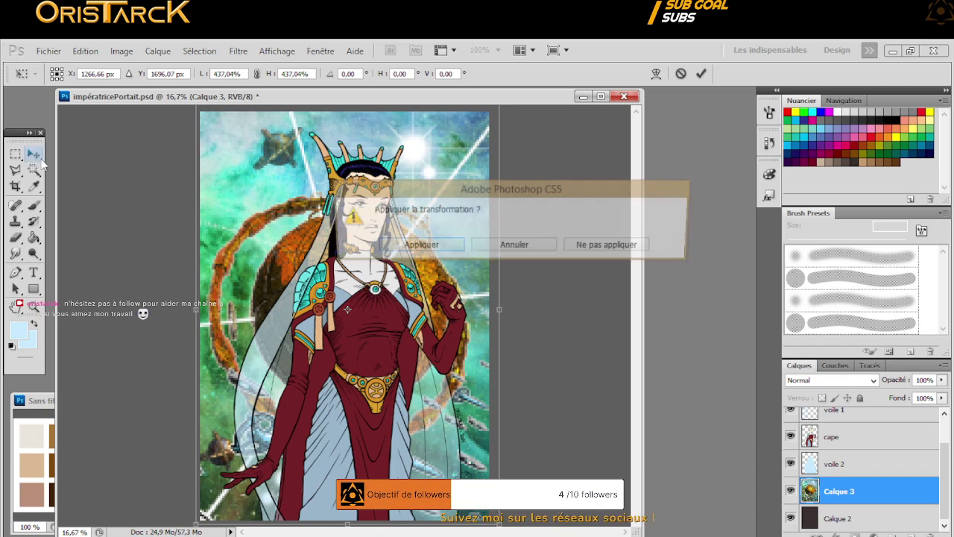
{"action": "key", "text": "Return"}
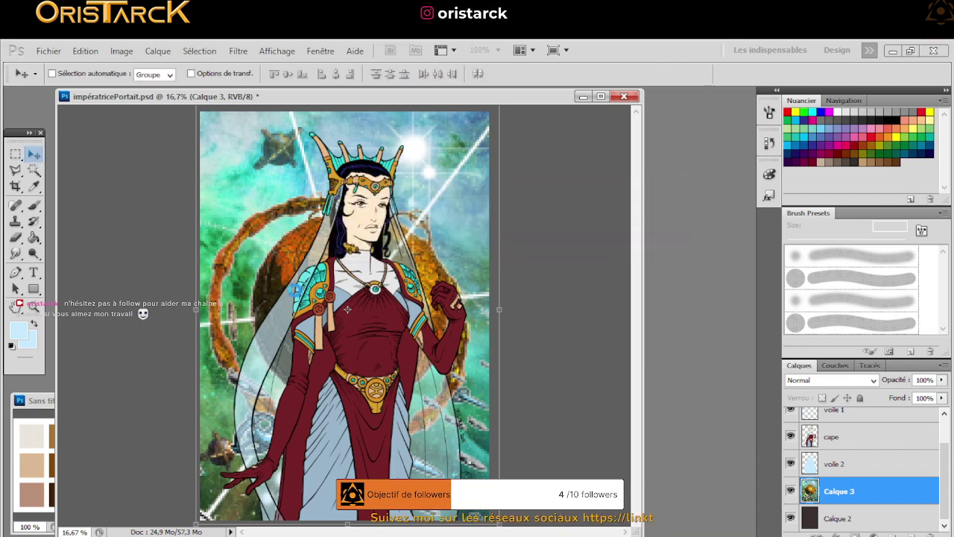
{"action": "left_click_drag", "start_coordinate": [296, 248], "coordinate": [288, 244]}
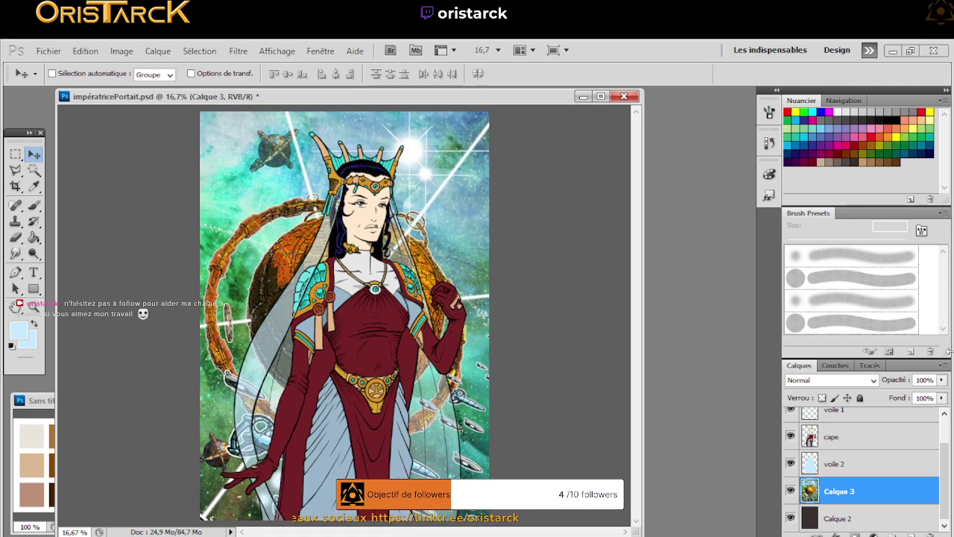
Try the space image layer Calque 3 at 45% opacity, restore it to 100% and delete the layer
{"action": "left_click", "coordinate": [941, 380]}
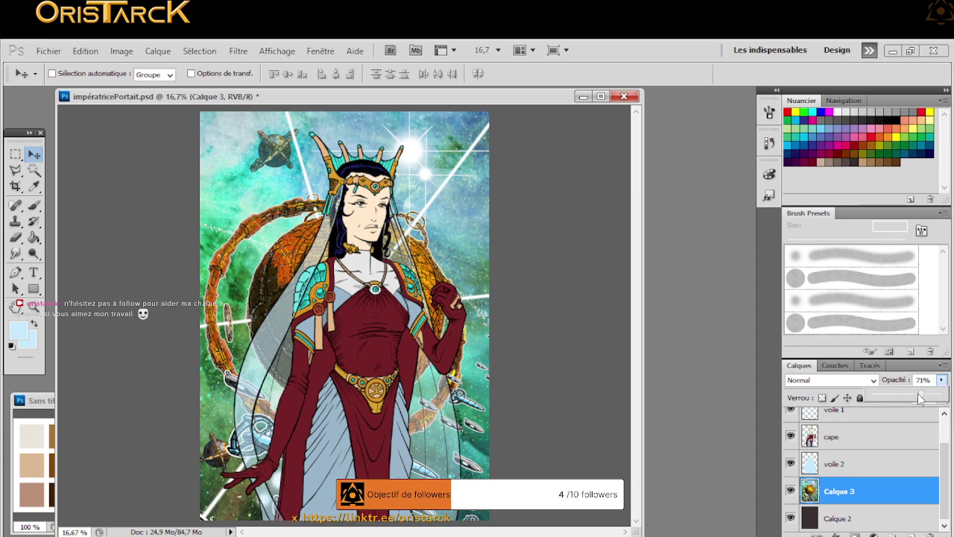
{"action": "left_click_drag", "start_coordinate": [923, 396], "coordinate": [903, 397]}
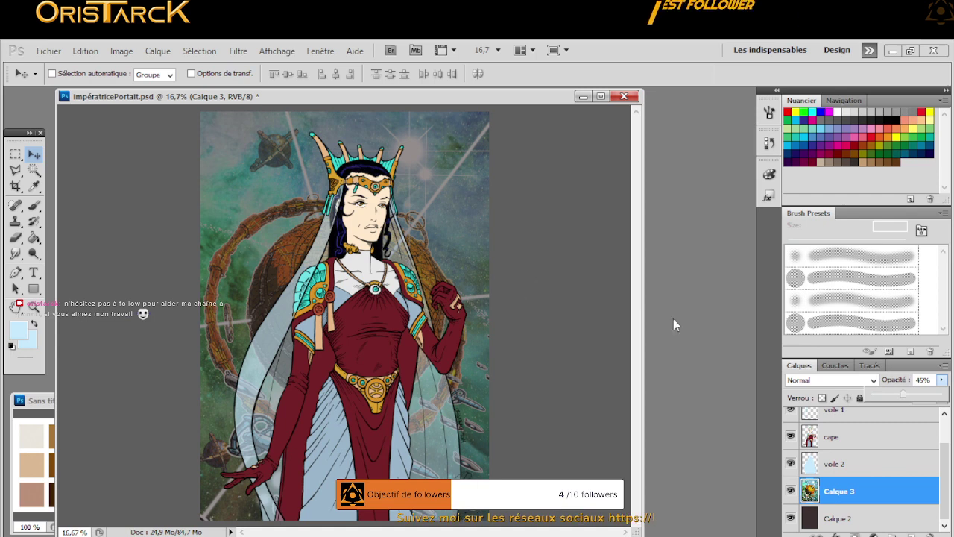
{"action": "key", "text": "0"}
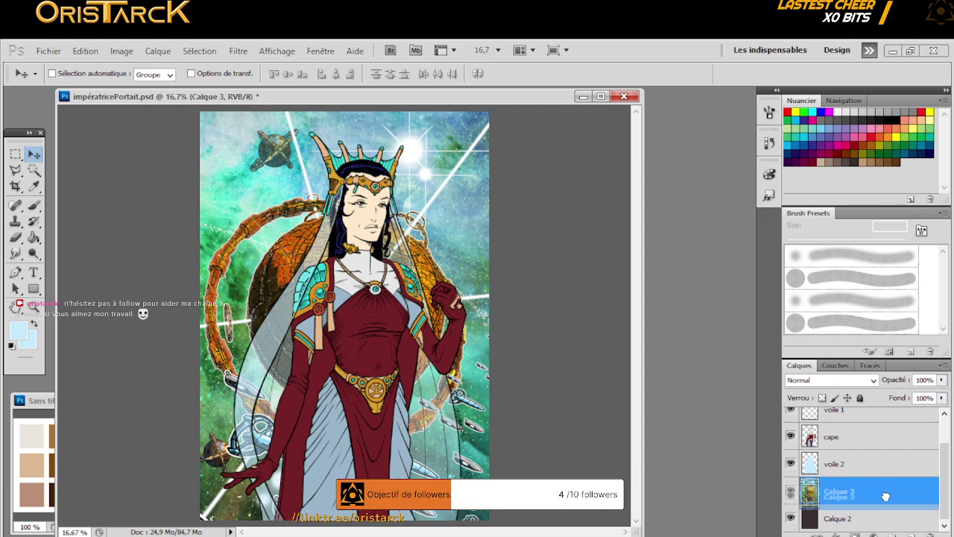
{"action": "key", "text": "ctrl+e"}
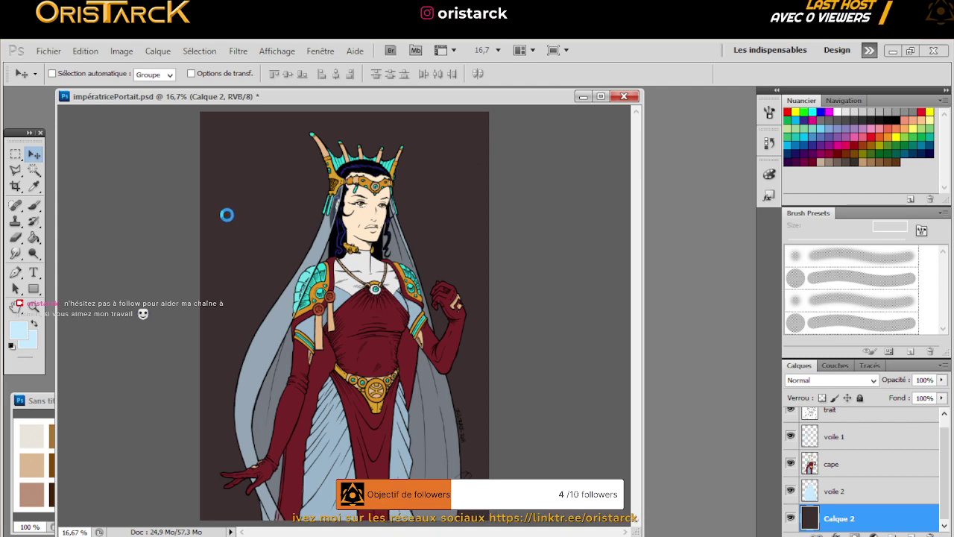
{"action": "left_click_drag", "start_coordinate": [226, 213], "coordinate": [222, 217]}
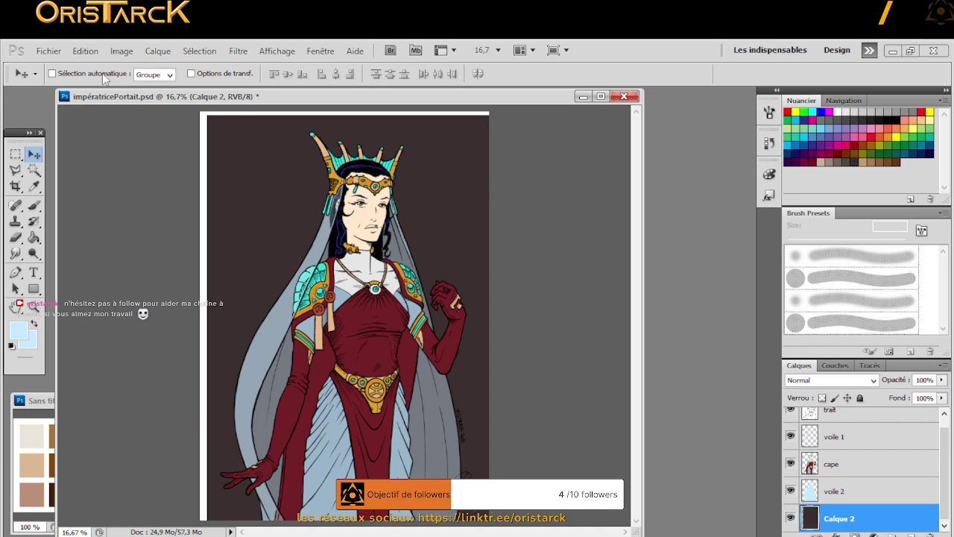
{"action": "left_click", "coordinate": [86, 52]}
{"action": "left_click", "coordinate": [159, 64]}
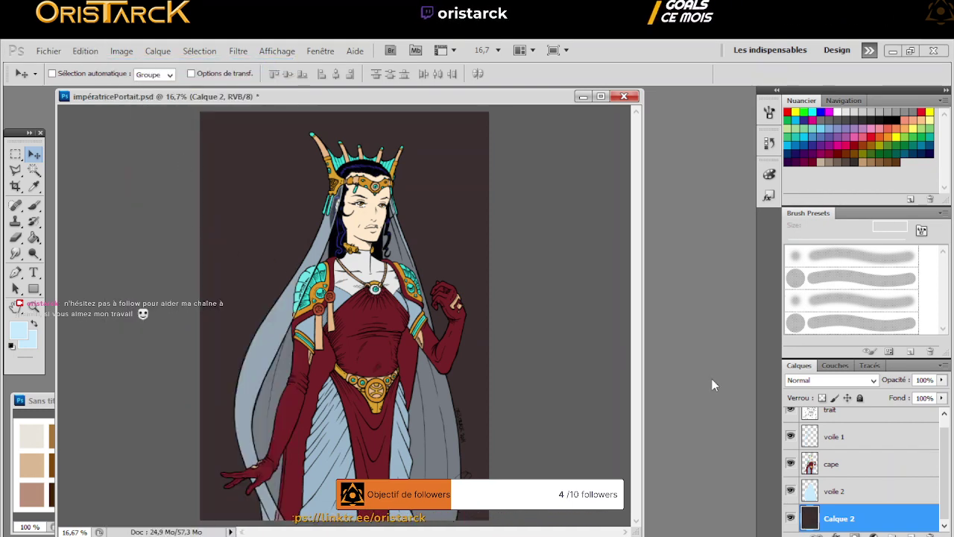
Activate the cape layer and sample the gown's dark red as the Brush tool's foreground colour
{"action": "left_click_drag", "start_coordinate": [943, 483], "coordinate": [950, 462]}
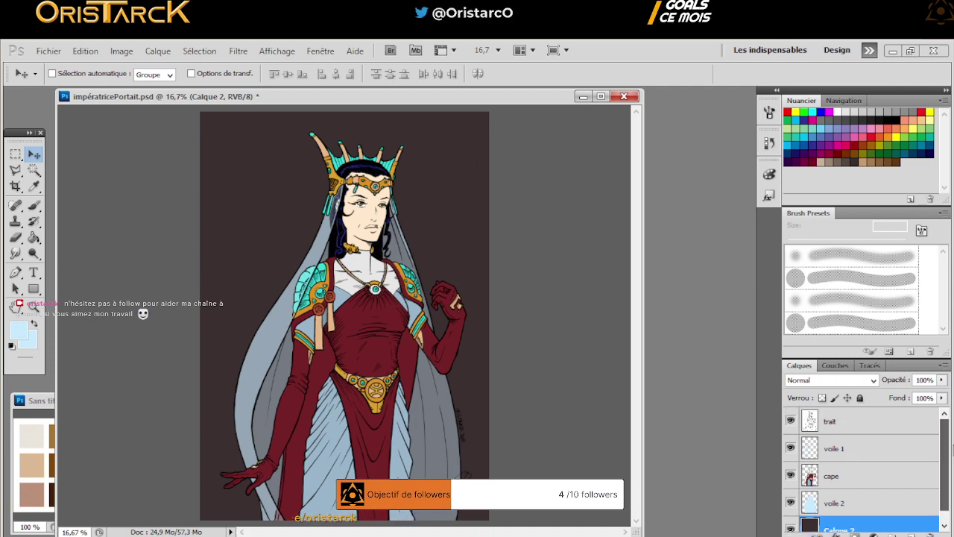
{"action": "key", "text": "z"}
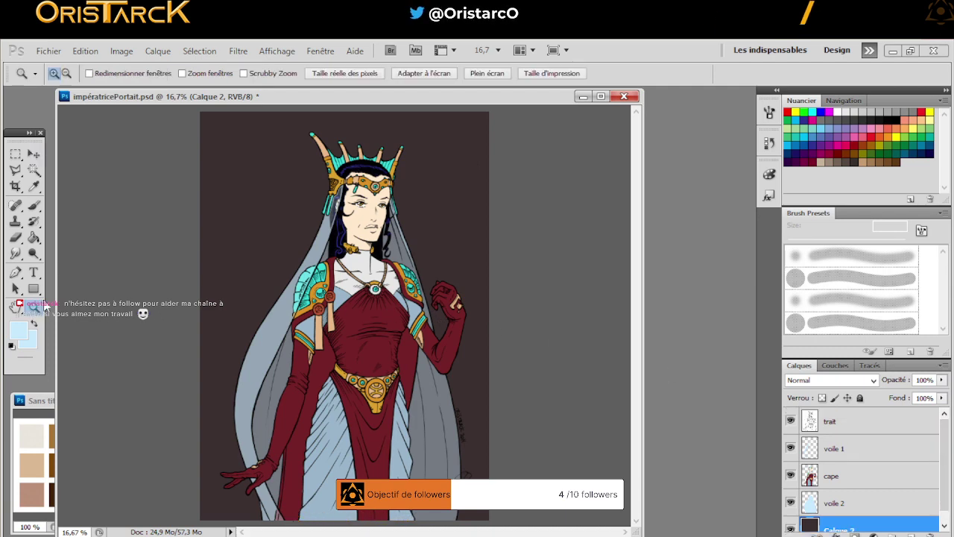
{"action": "left_click", "coordinate": [375, 288]}
{"action": "left_click", "coordinate": [393, 245]}
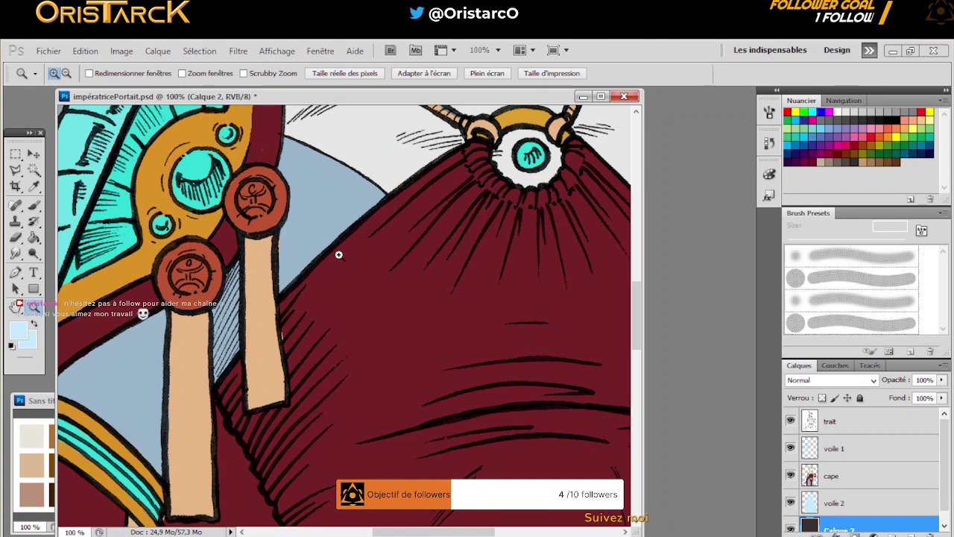
{"action": "left_click", "coordinate": [356, 275], "text": "alt"}
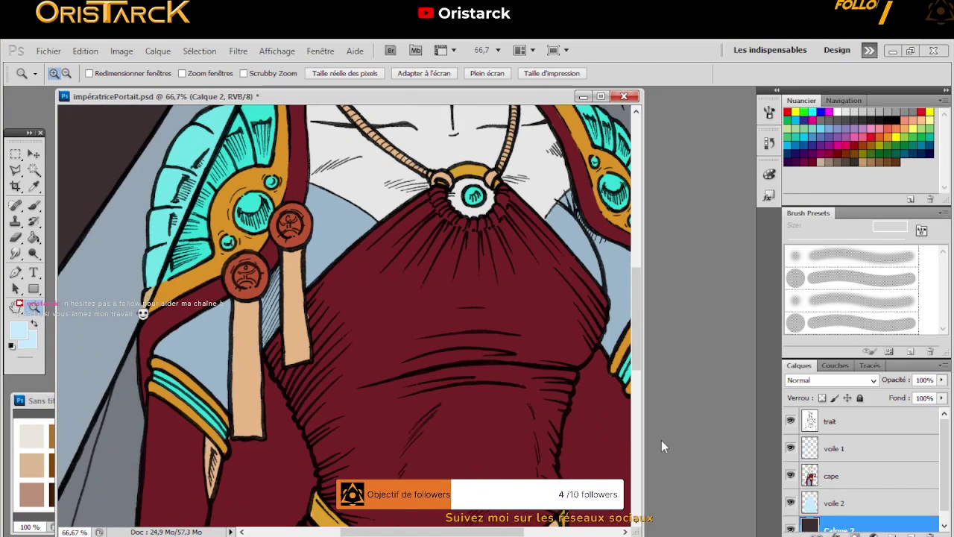
{"action": "left_click", "coordinate": [854, 479]}
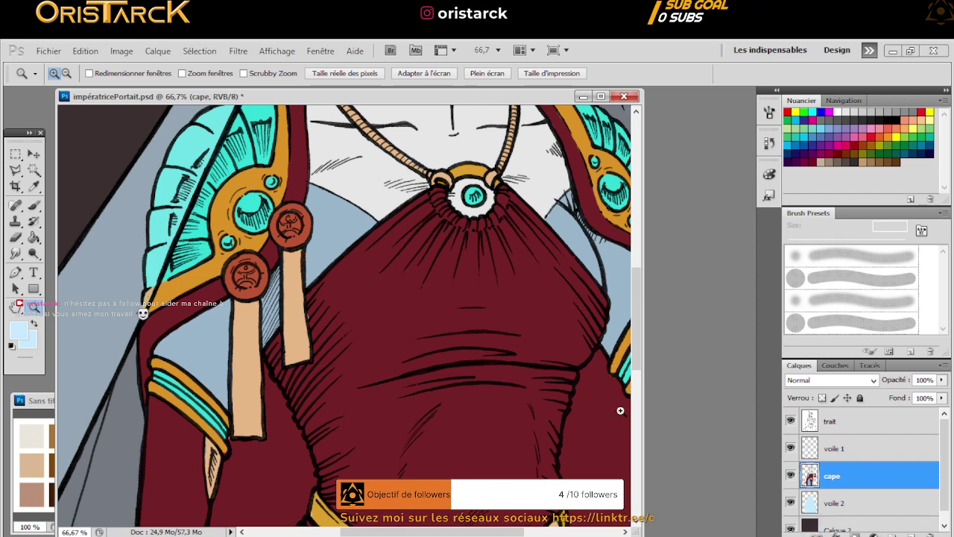
{"action": "left_click", "coordinate": [34, 187]}
{"action": "left_click", "coordinate": [363, 286]}
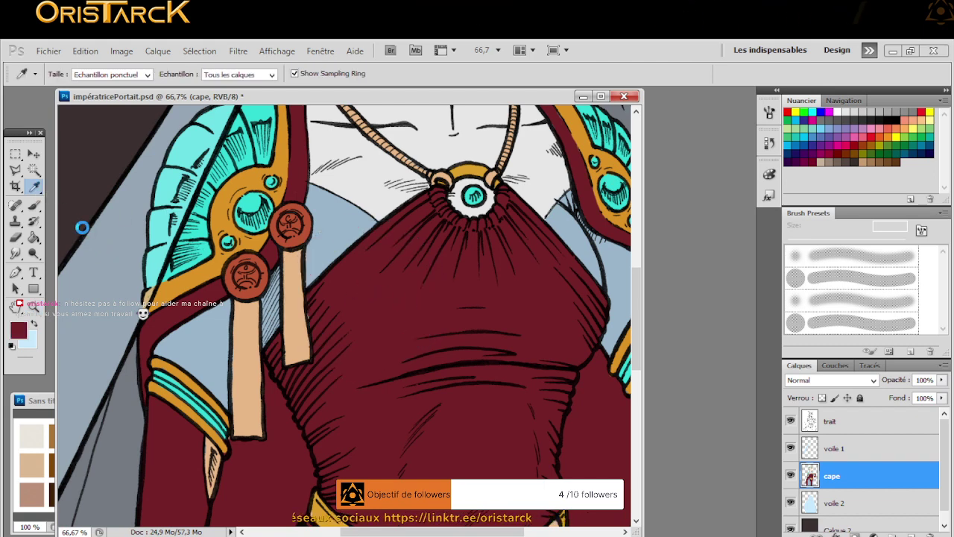
{"action": "left_click", "coordinate": [39, 210]}
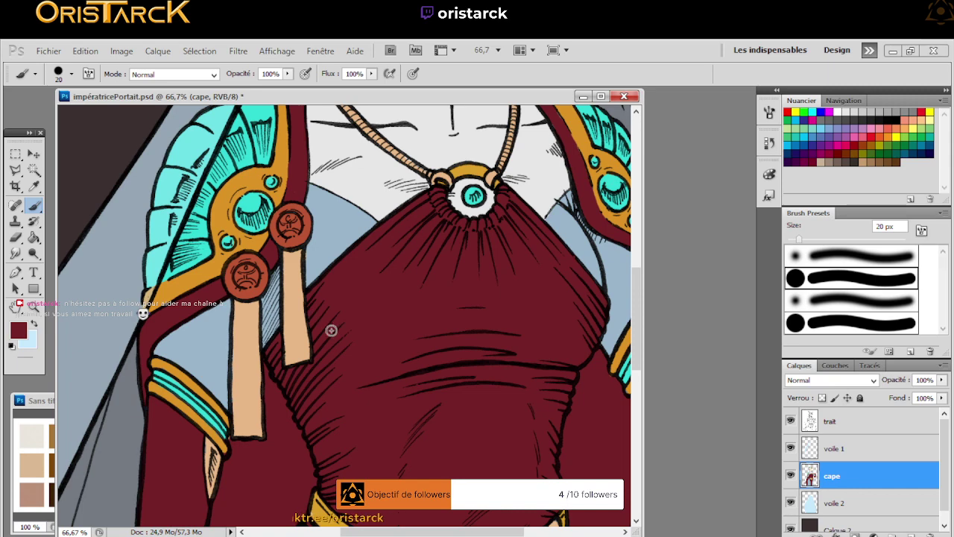
Examine the colouring of the shoulder armour, crown, face, neckline and raised gloved hand up close
{"action": "left_click_drag", "start_coordinate": [281, 255], "coordinate": [315, 290]}
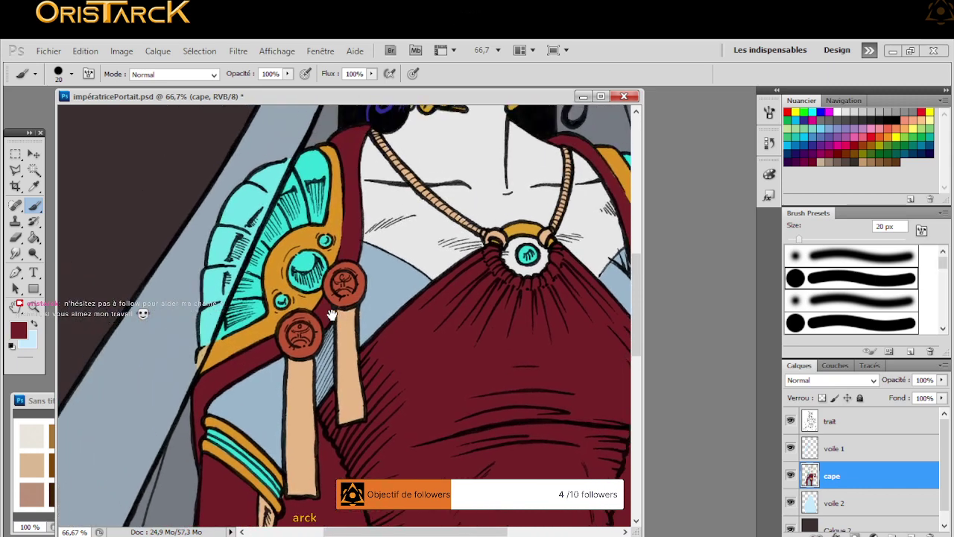
{"action": "left_click_drag", "start_coordinate": [294, 224], "coordinate": [298, 277]}
{"action": "left_click_drag", "start_coordinate": [308, 322], "coordinate": [261, 404]}
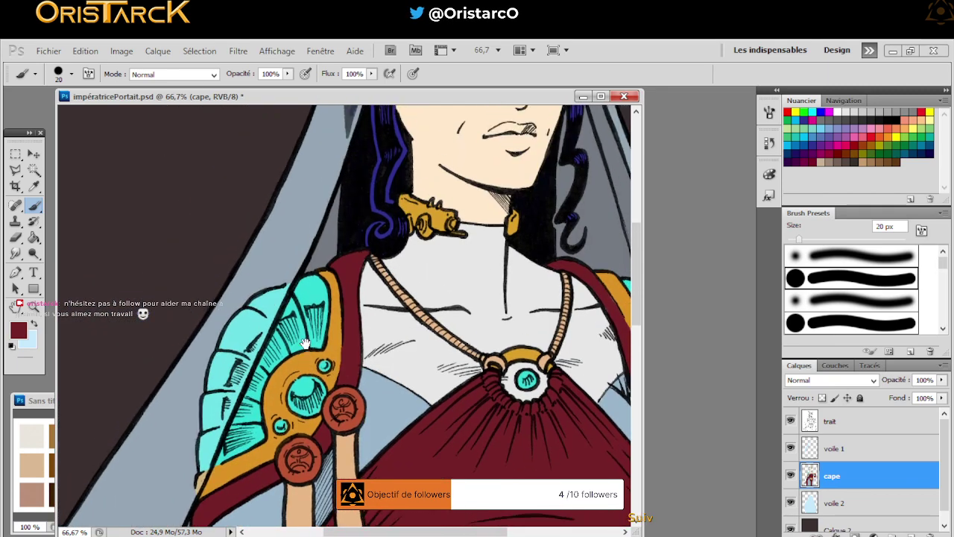
{"action": "left_click_drag", "start_coordinate": [281, 277], "coordinate": [301, 334]}
{"action": "left_click_drag", "start_coordinate": [381, 242], "coordinate": [311, 334]}
{"action": "left_click_drag", "start_coordinate": [315, 235], "coordinate": [304, 292]}
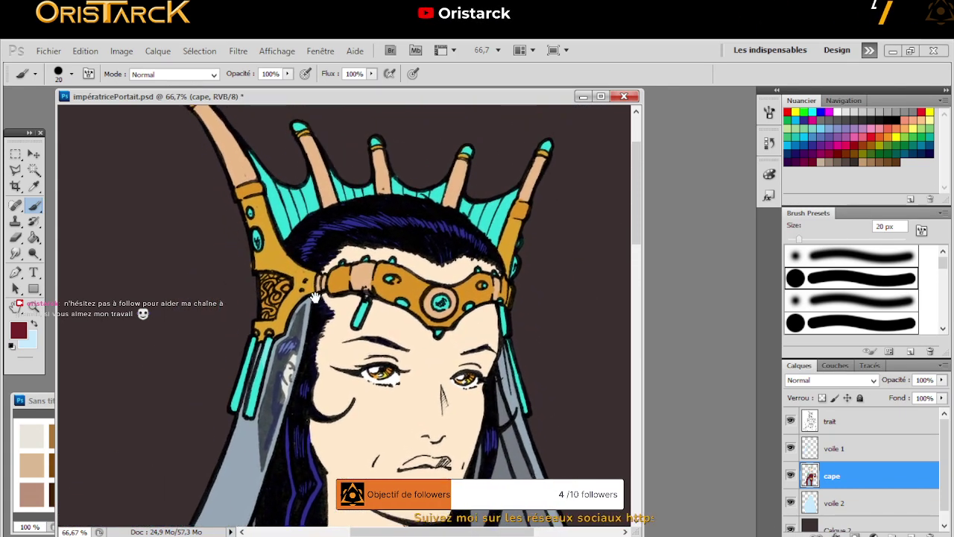
{"action": "left_click", "coordinate": [16, 238]}
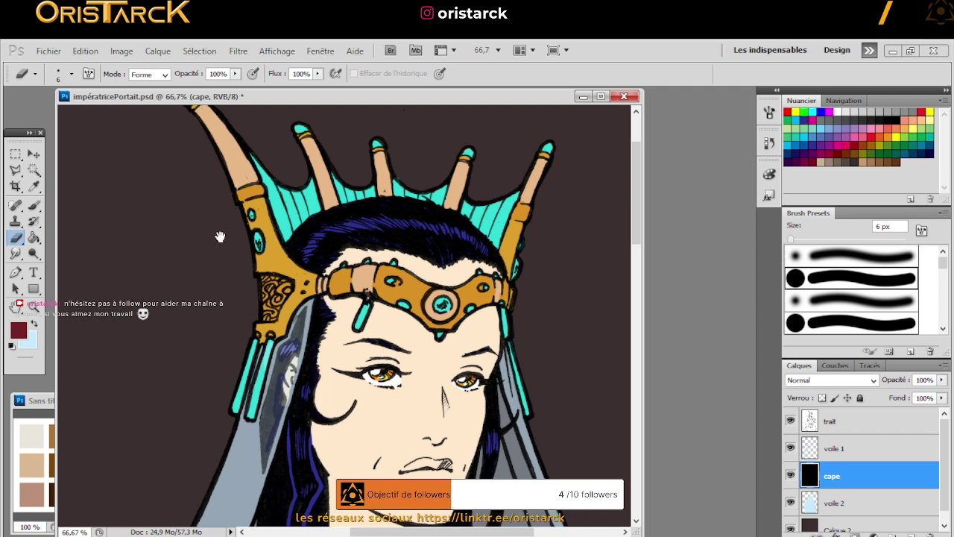
{"action": "left_click_drag", "start_coordinate": [220, 237], "coordinate": [264, 323]}
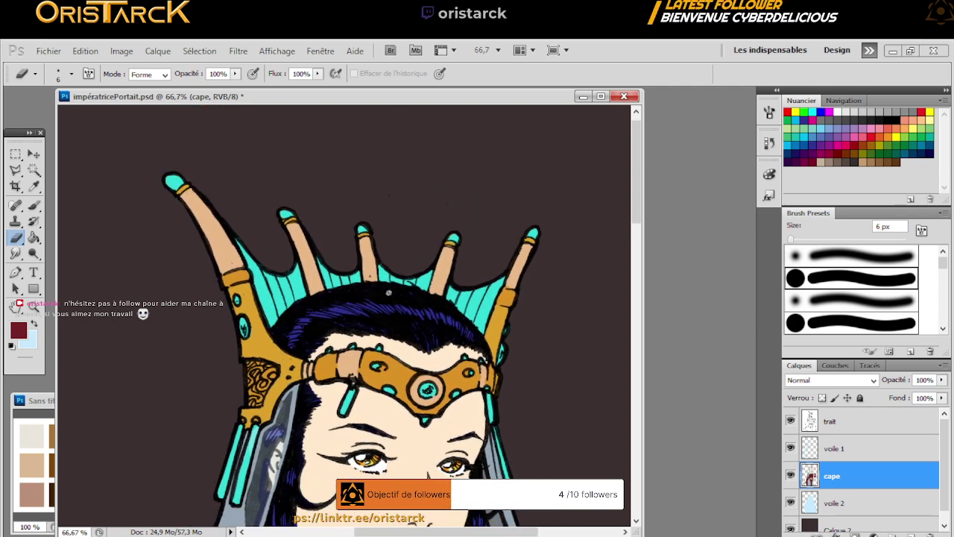
{"action": "left_click_drag", "start_coordinate": [387, 383], "coordinate": [377, 259]}
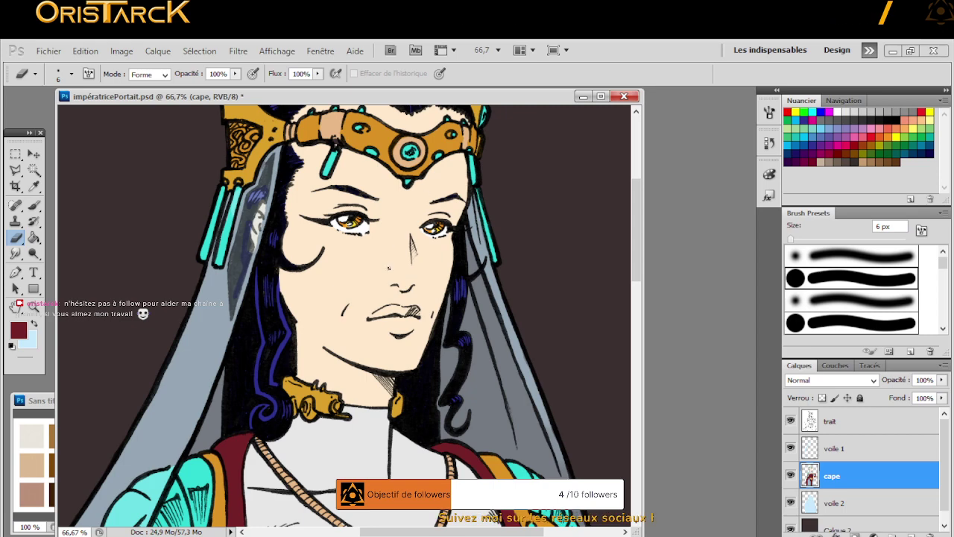
{"action": "left_click_drag", "start_coordinate": [459, 434], "coordinate": [373, 291]}
{"action": "left_click_drag", "start_coordinate": [418, 339], "coordinate": [328, 217]}
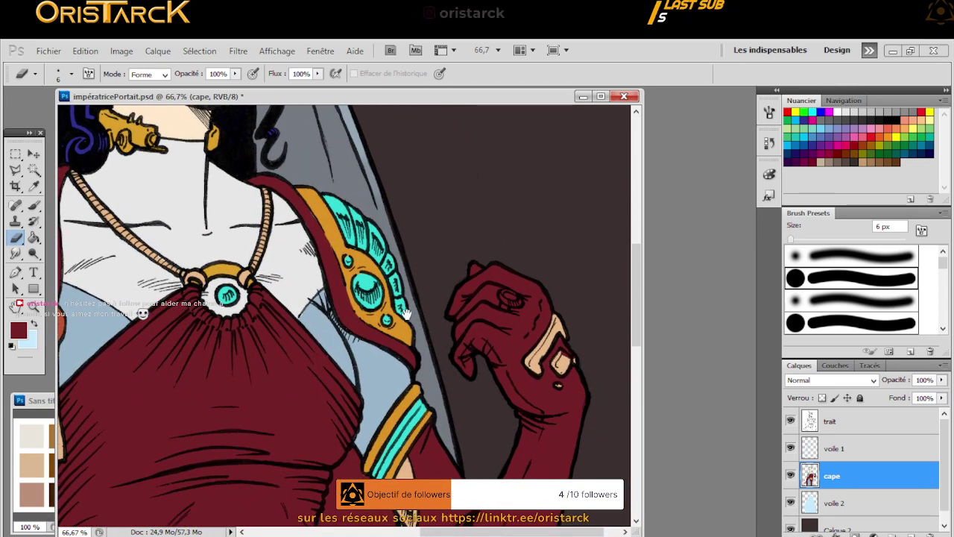
{"action": "left_click_drag", "start_coordinate": [406, 313], "coordinate": [385, 327]}
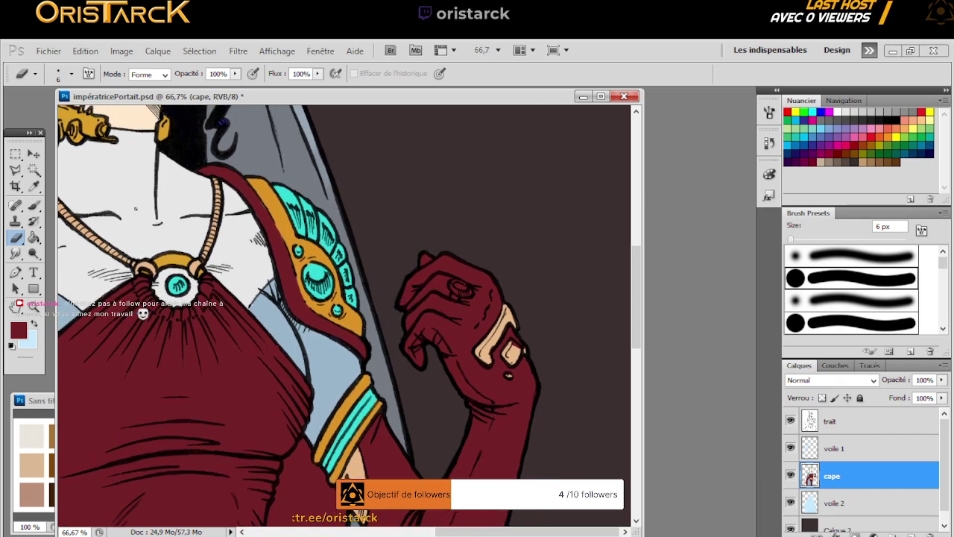
Sample the shoulder armour's orange-gold and paint the ring on the raised gloved hand with a 14 px brush
{"action": "left_click", "coordinate": [33, 187]}
{"action": "left_click", "coordinate": [290, 216]}
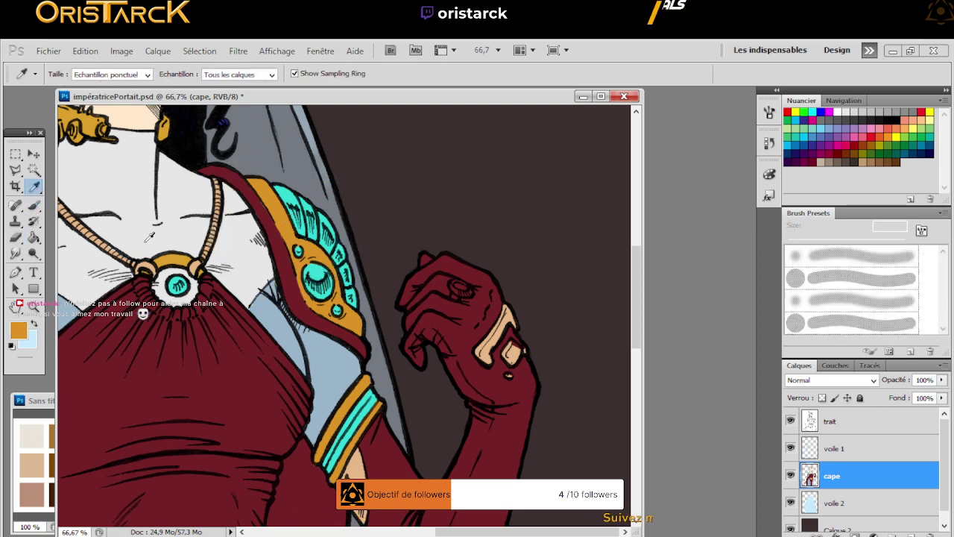
{"action": "key", "text": "b"}
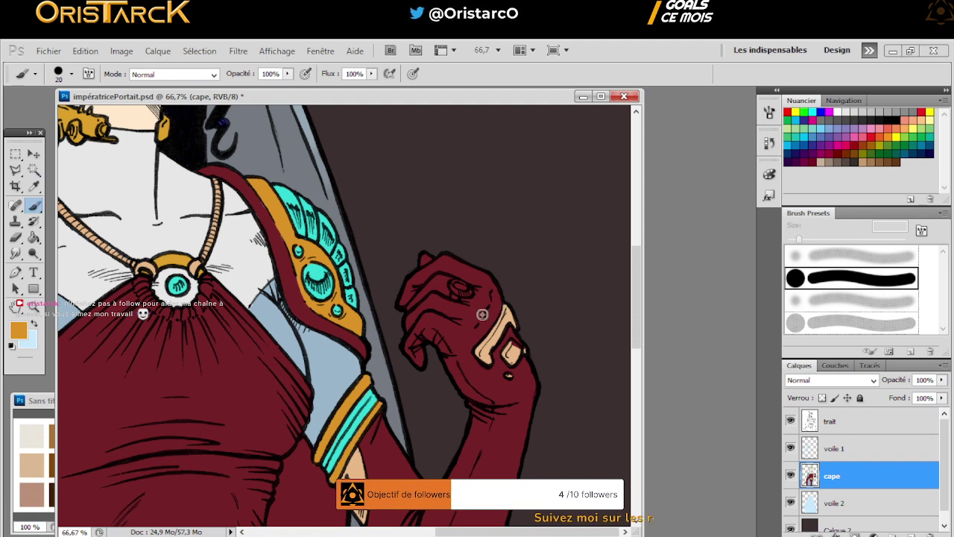
{"action": "left_click", "coordinate": [72, 74]}
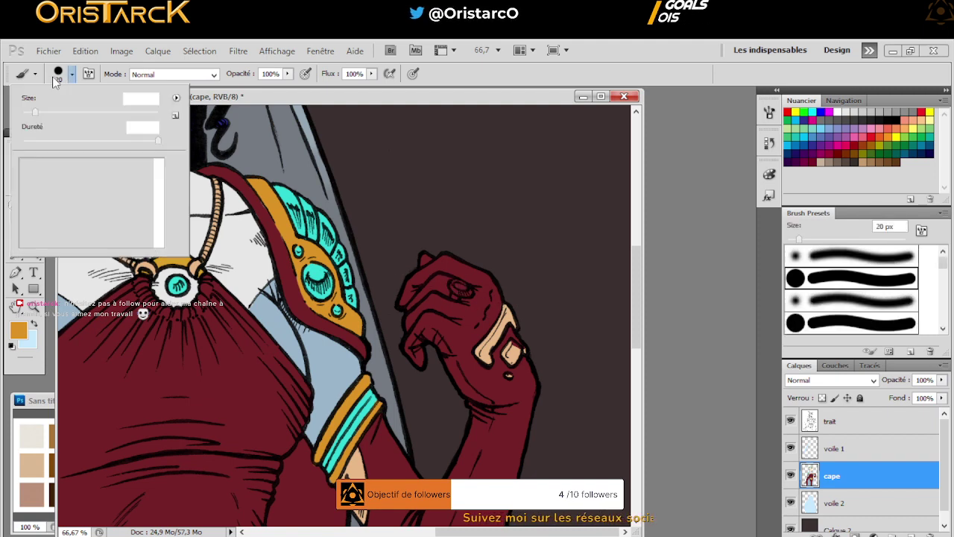
{"action": "left_click_drag", "start_coordinate": [34, 115], "coordinate": [30, 114]}
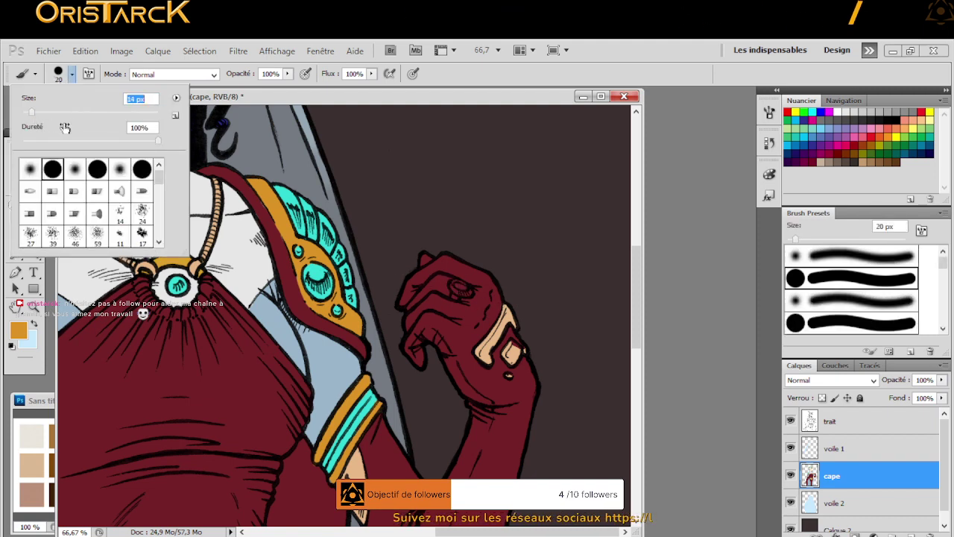
{"action": "left_click", "coordinate": [459, 296]}
{"action": "left_click", "coordinate": [457, 291]}
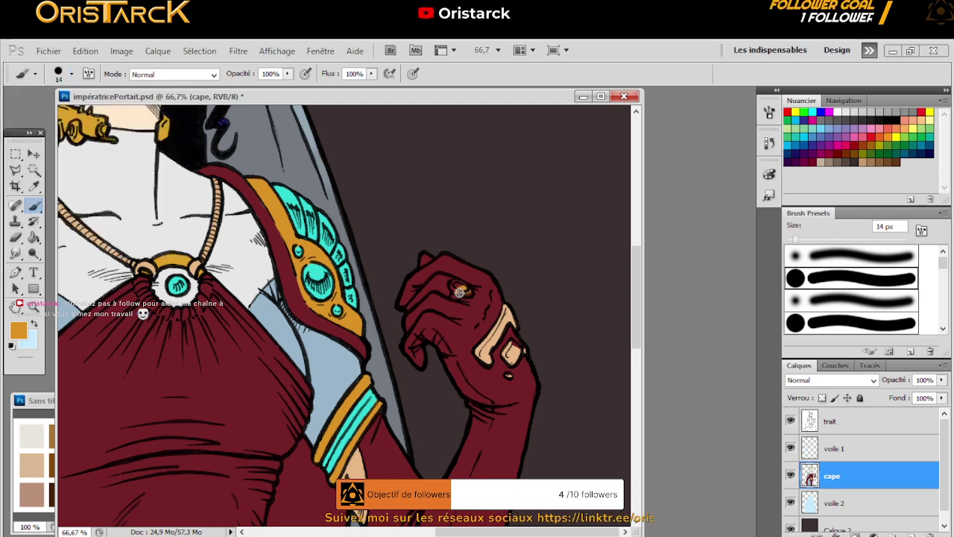
{"action": "left_click_drag", "start_coordinate": [453, 290], "coordinate": [465, 287]}
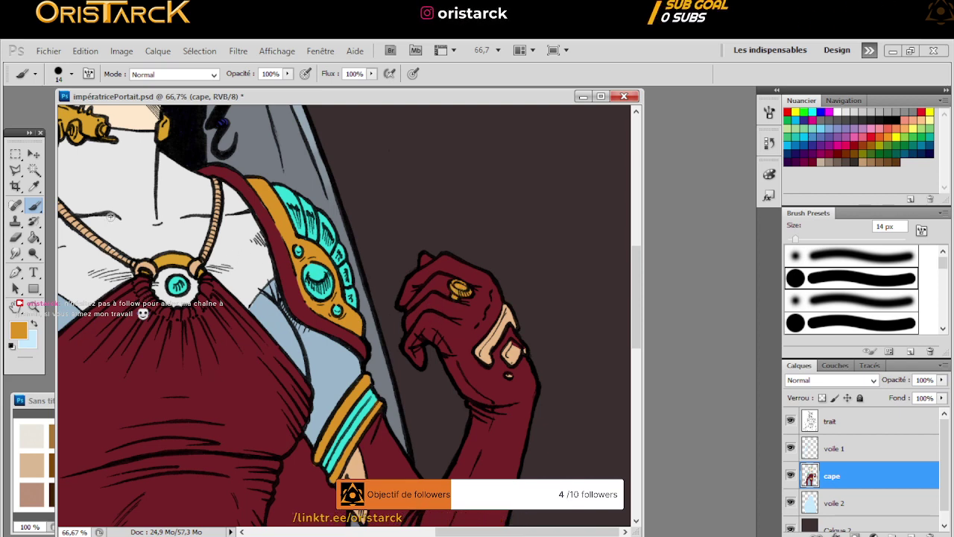
Sample the armour's turquoise, try painting the ring's stone with the 14 px brush and undo the stroke
{"action": "left_click", "coordinate": [33, 185]}
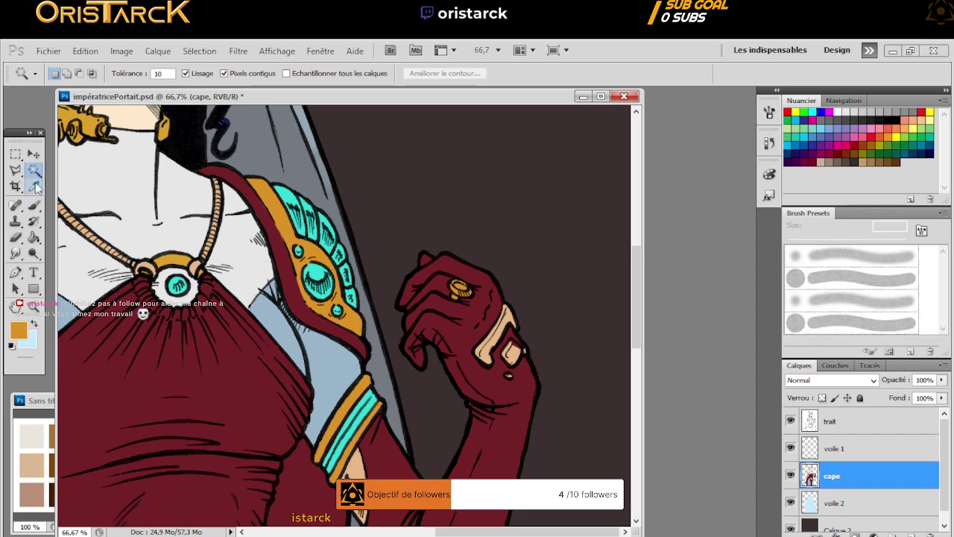
{"action": "left_click", "coordinate": [289, 190]}
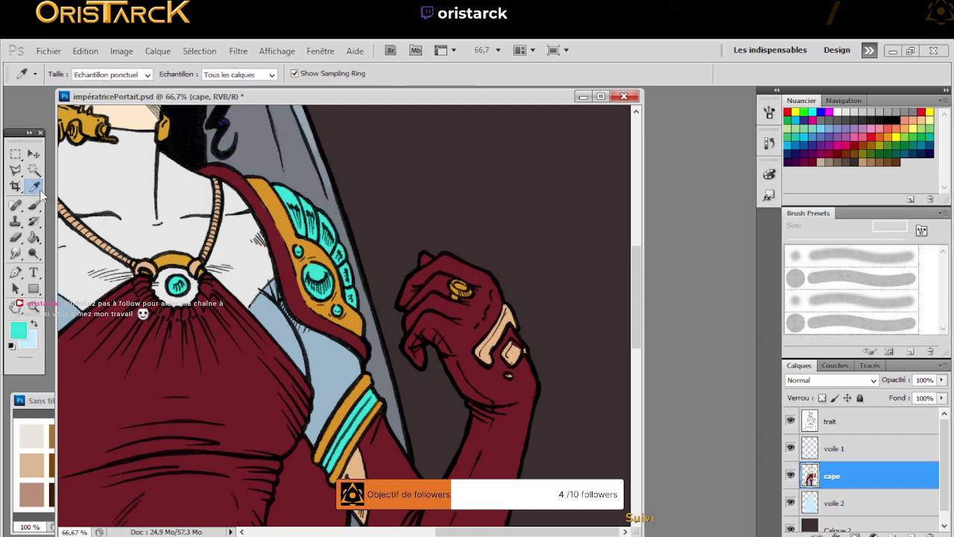
{"action": "key", "text": "b"}
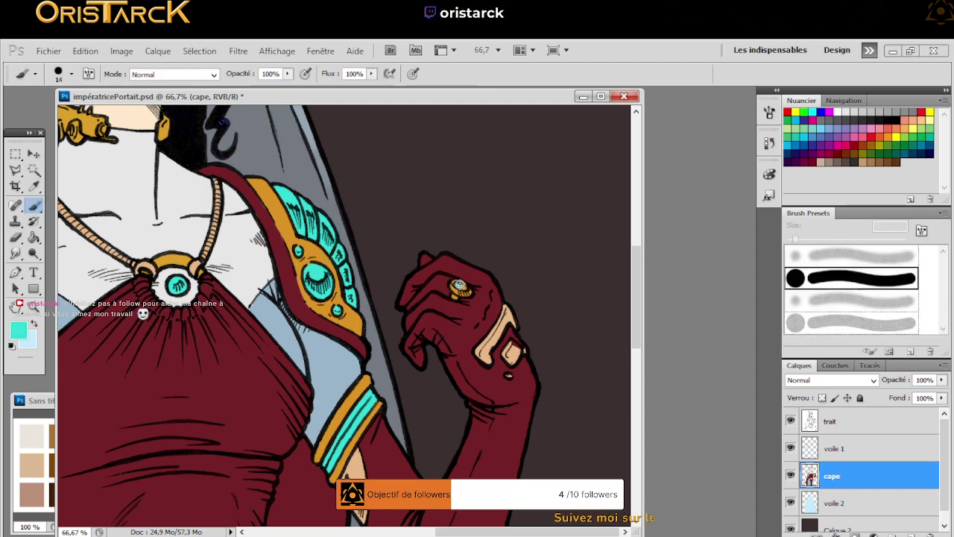
{"action": "key", "text": "alt+e"}
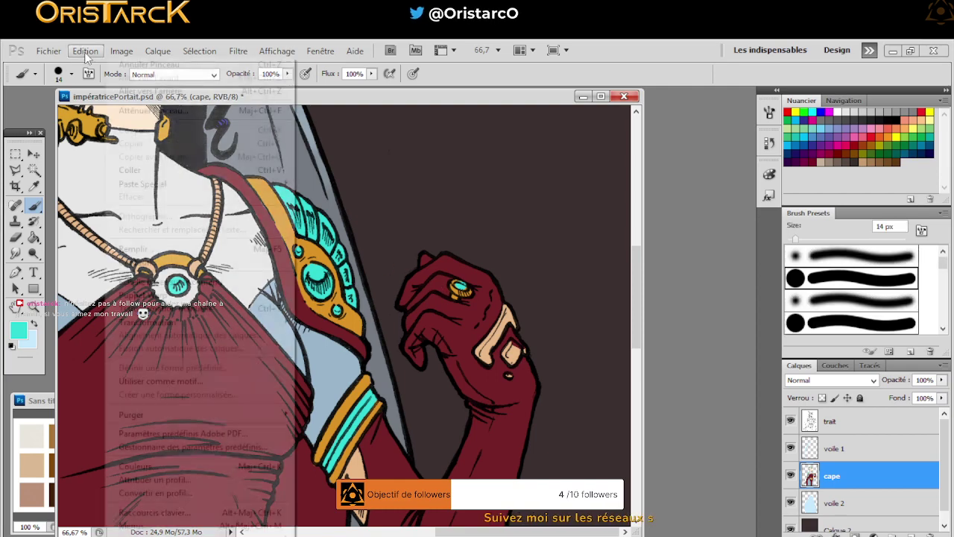
{"action": "key", "text": "Escape"}
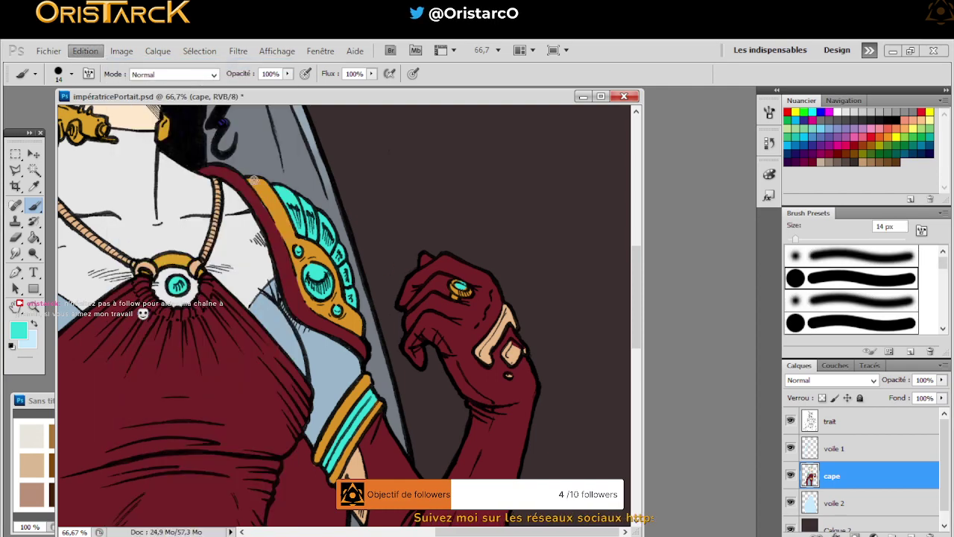
{"action": "key", "text": "ctrl+z"}
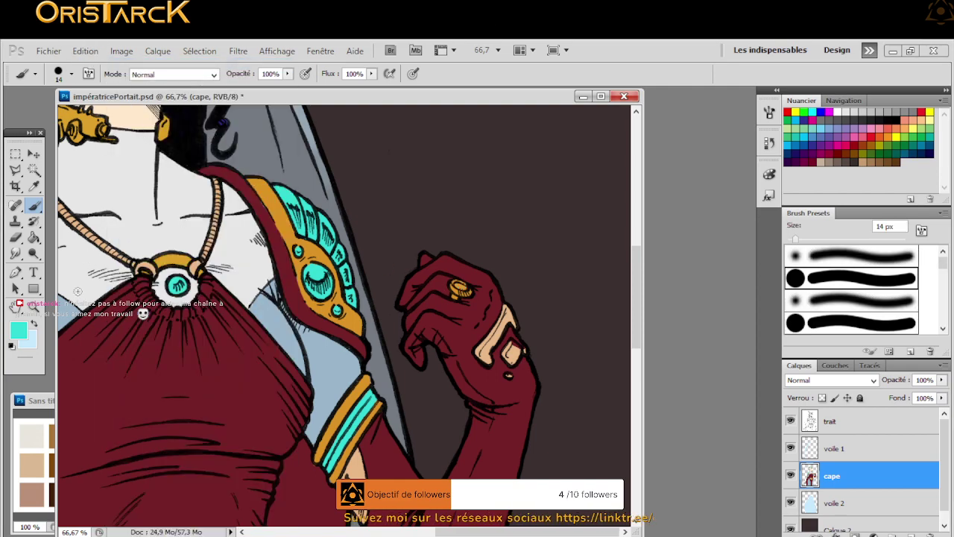
Paint the ring's stone turquoise with the brush reduced to 8 px
{"action": "key", "text": "z"}
{"action": "left_click", "coordinate": [423, 301]}
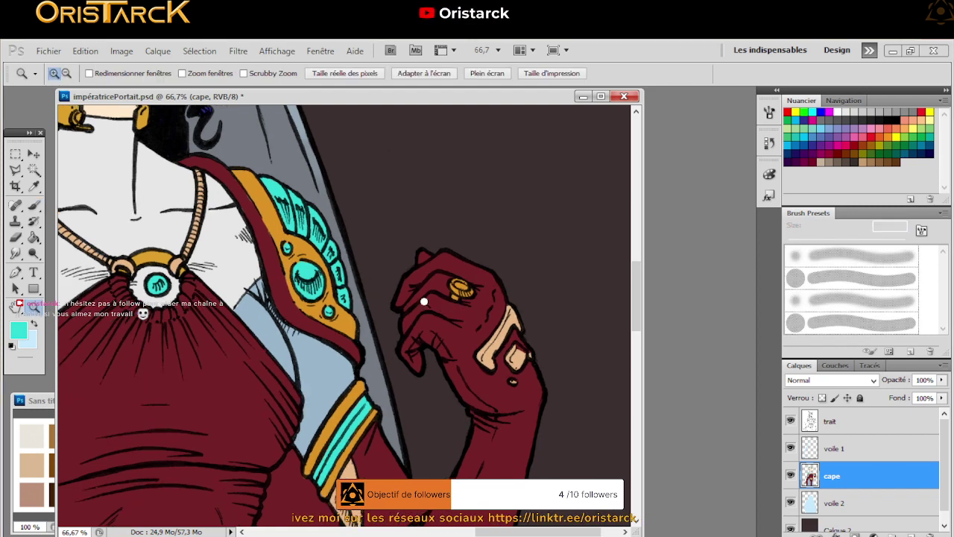
{"action": "left_click", "coordinate": [424, 301]}
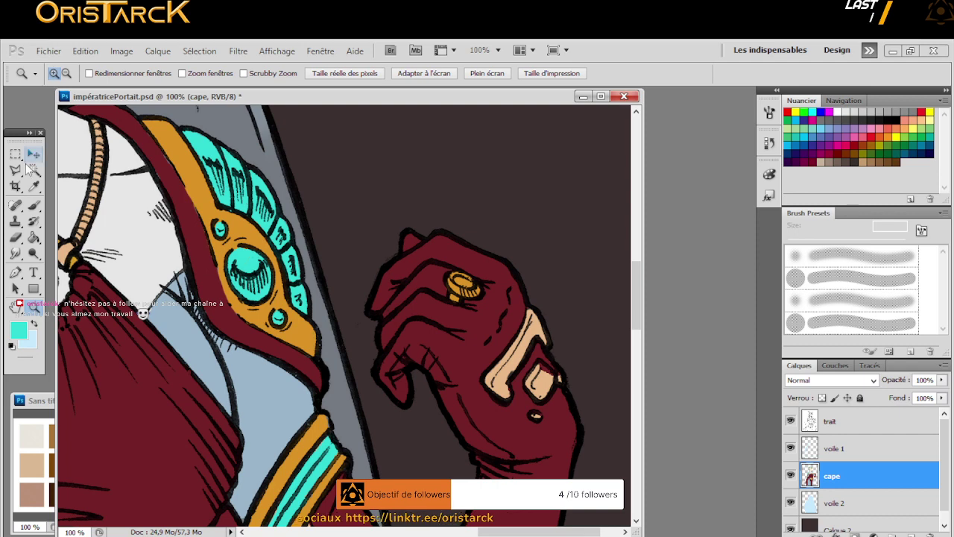
{"action": "left_click", "coordinate": [33, 205]}
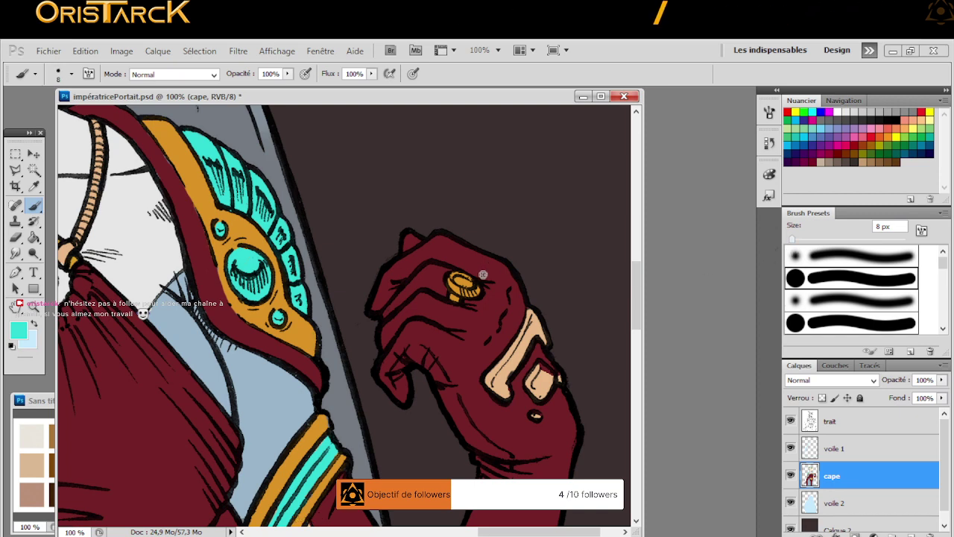
{"action": "left_click", "coordinate": [460, 281]}
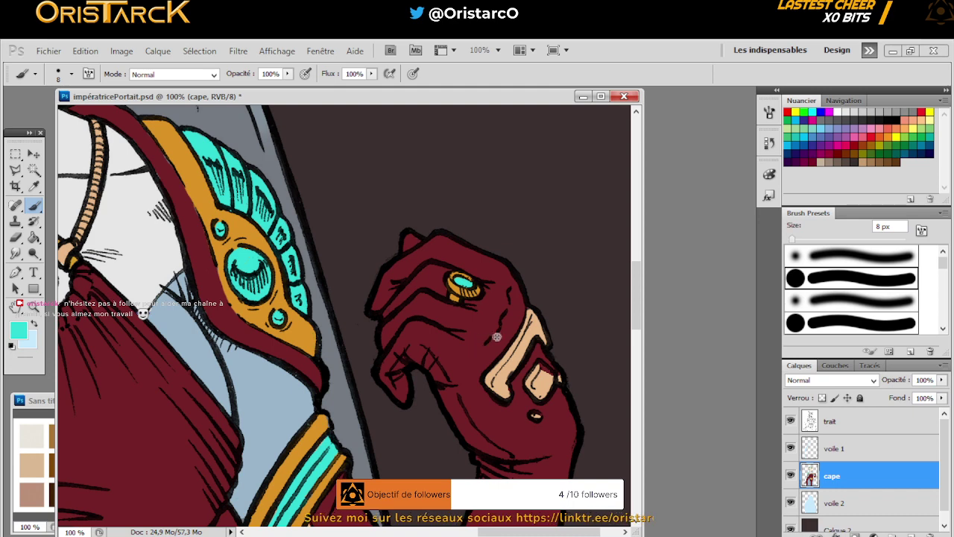
Sample the beige of the glove's opening and fill the missed area of the small diamond-shaped patch on the wrist
{"action": "left_click", "coordinate": [34, 186]}
{"action": "left_click", "coordinate": [527, 333]}
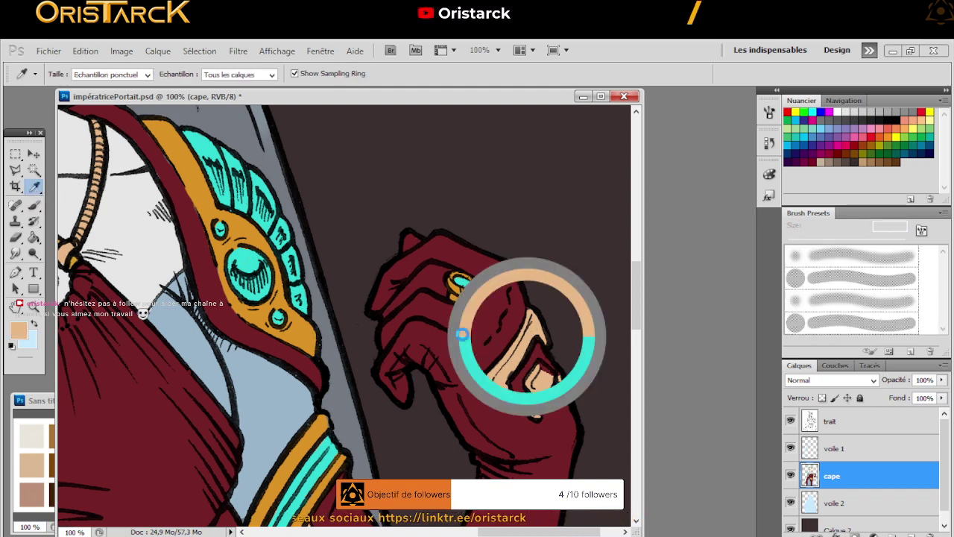
{"action": "key", "text": "b"}
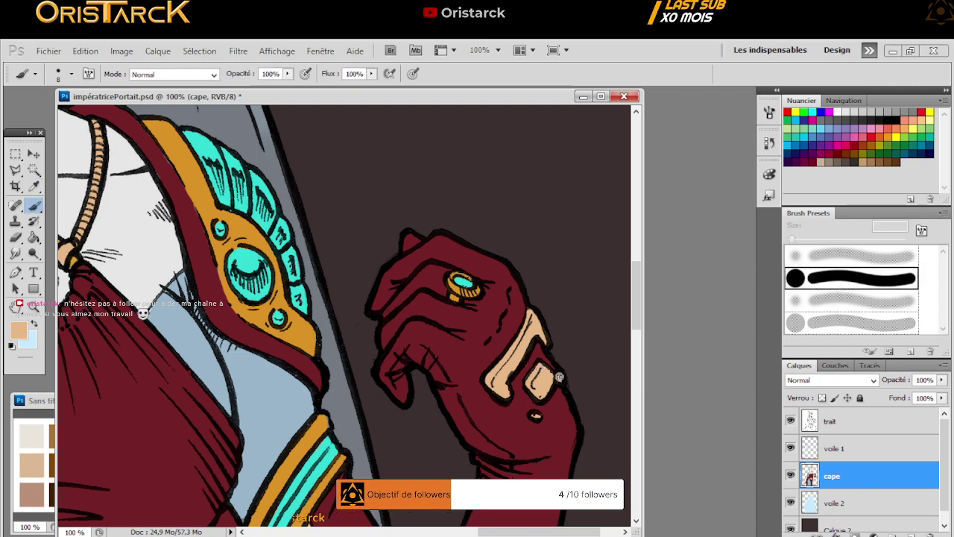
Sample the belt's orange-gold and touch up the large round medallion with the 8 px brush
{"action": "left_click_drag", "start_coordinate": [436, 340], "coordinate": [427, 242]}
{"action": "left_click_drag", "start_coordinate": [406, 331], "coordinate": [426, 234]}
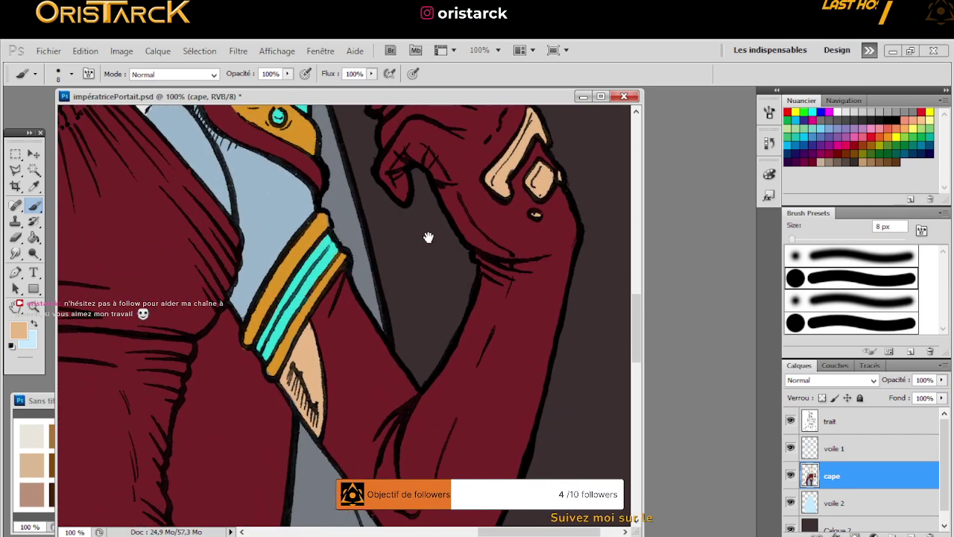
{"action": "left_click_drag", "start_coordinate": [453, 379], "coordinate": [428, 266]}
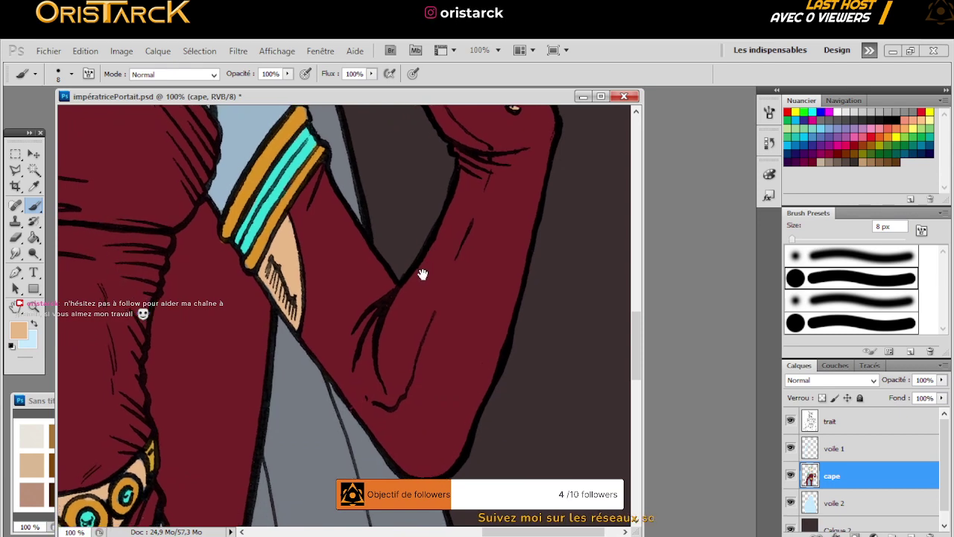
{"action": "mouse_move", "coordinate": [272, 341]}
{"action": "left_mouse_down"}
{"action": "mouse_move", "coordinate": [331, 313]}
{"action": "mouse_move", "coordinate": [335, 324]}
{"action": "mouse_move", "coordinate": [356, 291]}
{"action": "left_mouse_up"}
{"action": "mouse_move", "coordinate": [310, 371]}
{"action": "left_mouse_down"}
{"action": "mouse_move", "coordinate": [362, 315]}
{"action": "mouse_move", "coordinate": [362, 323]}
{"action": "mouse_move", "coordinate": [307, 325]}
{"action": "left_mouse_up"}
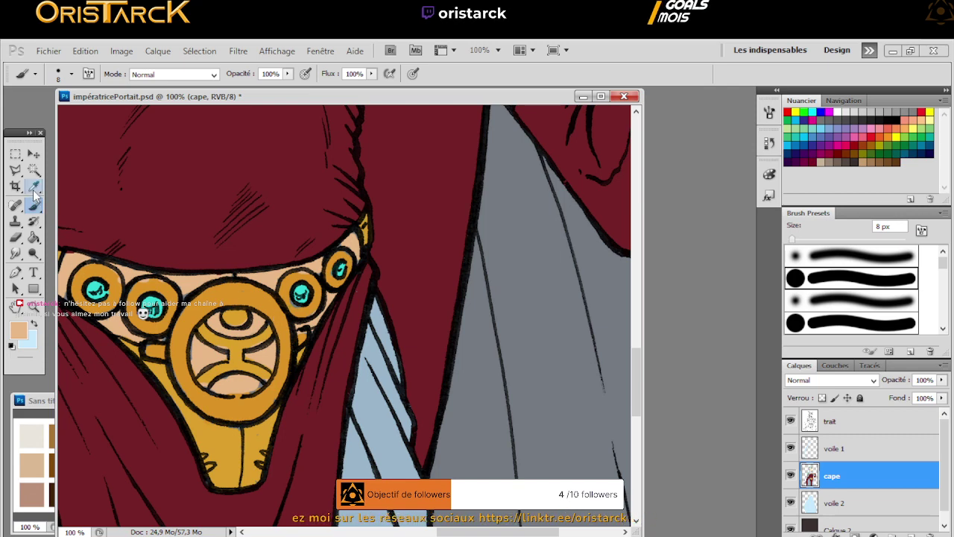
{"action": "key", "text": "i"}
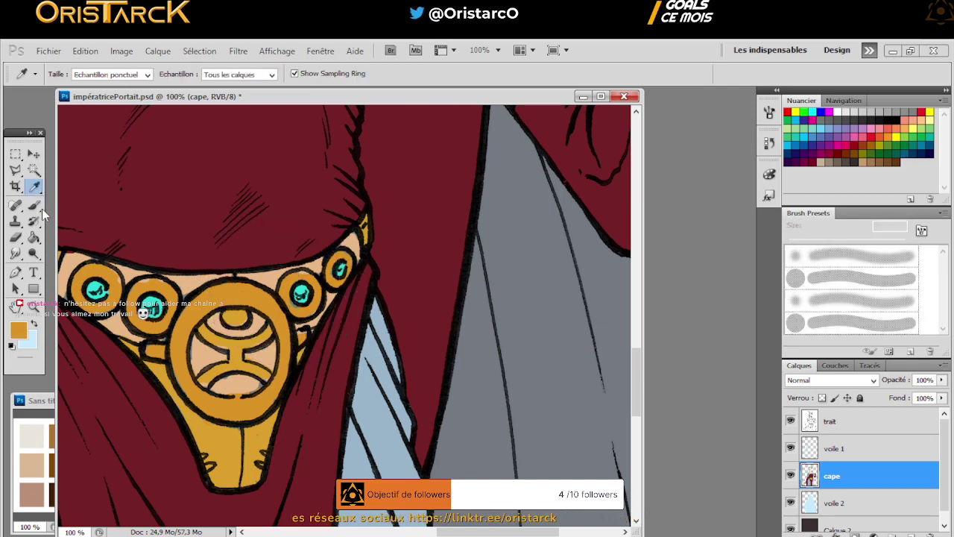
{"action": "key", "text": "b"}
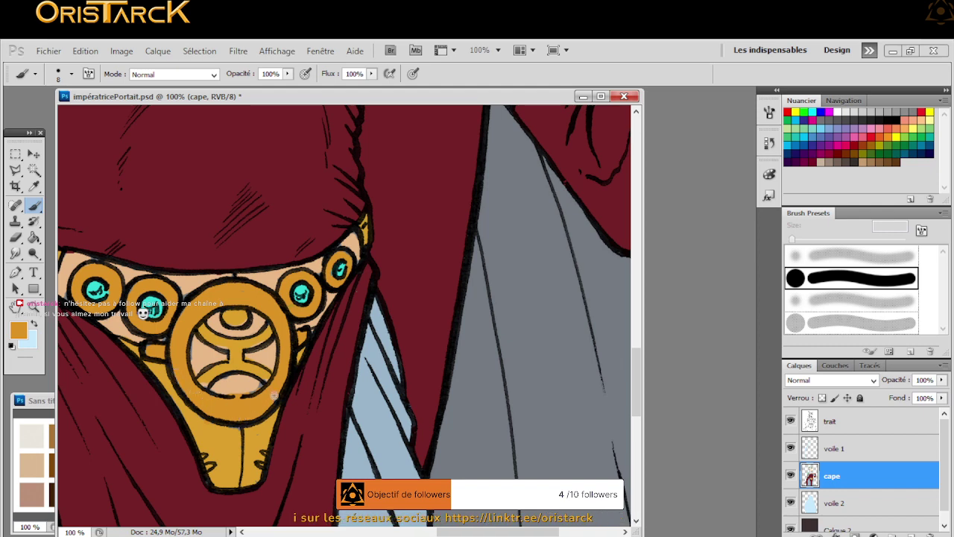
Sample the medallion's beige and touch up its inner areas with the brush
{"action": "left_click", "coordinate": [36, 189]}
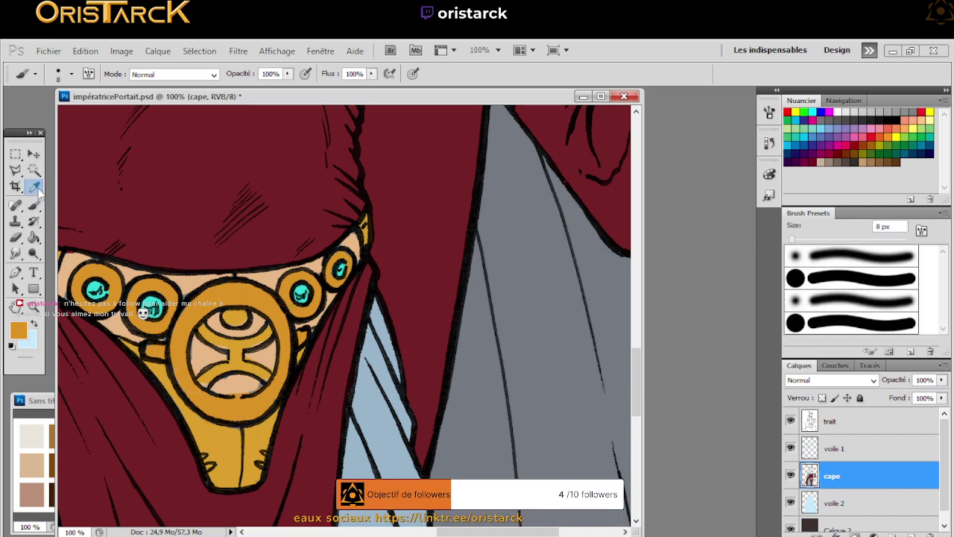
{"action": "left_click", "coordinate": [235, 379]}
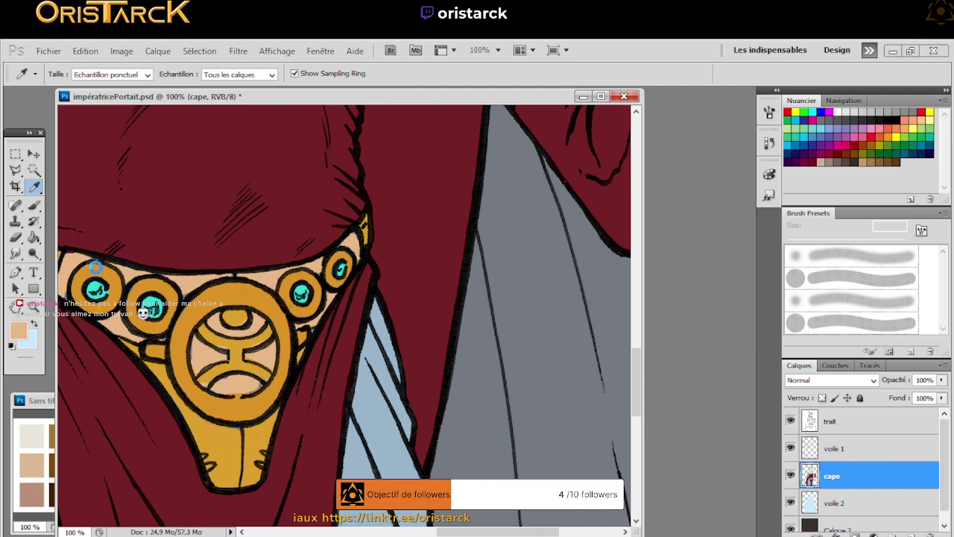
{"action": "left_click", "coordinate": [34, 204]}
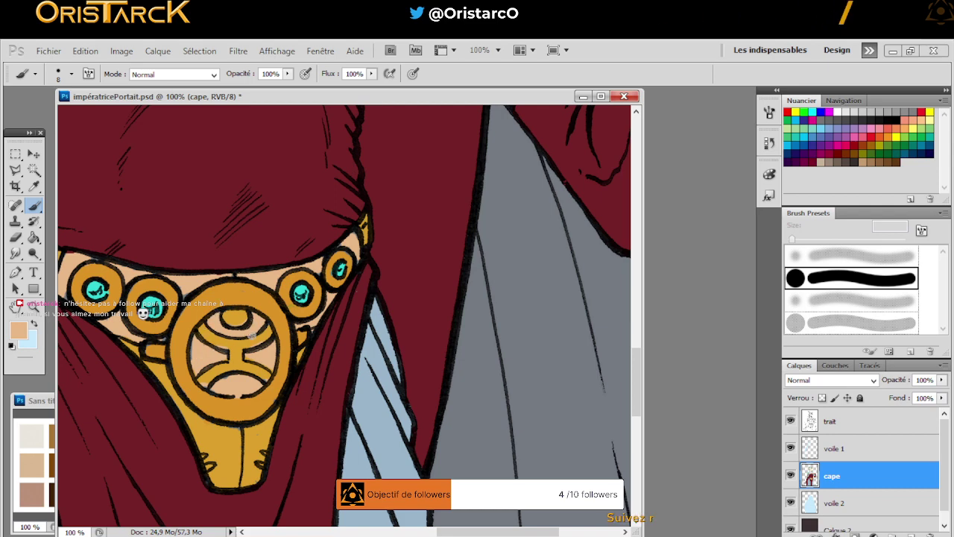
Retouch the medallion's outer ring in its sampled orange-gold and its inner emblem in the sampled yellow-gold
{"action": "left_click_drag", "start_coordinate": [143, 276], "coordinate": [234, 303]}
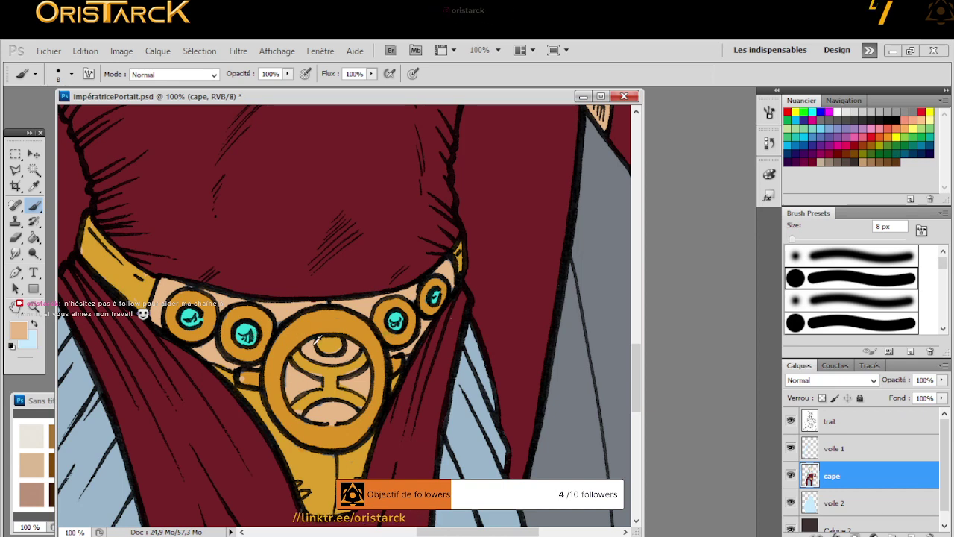
{"action": "left_click", "coordinate": [340, 315], "text": "alt"}
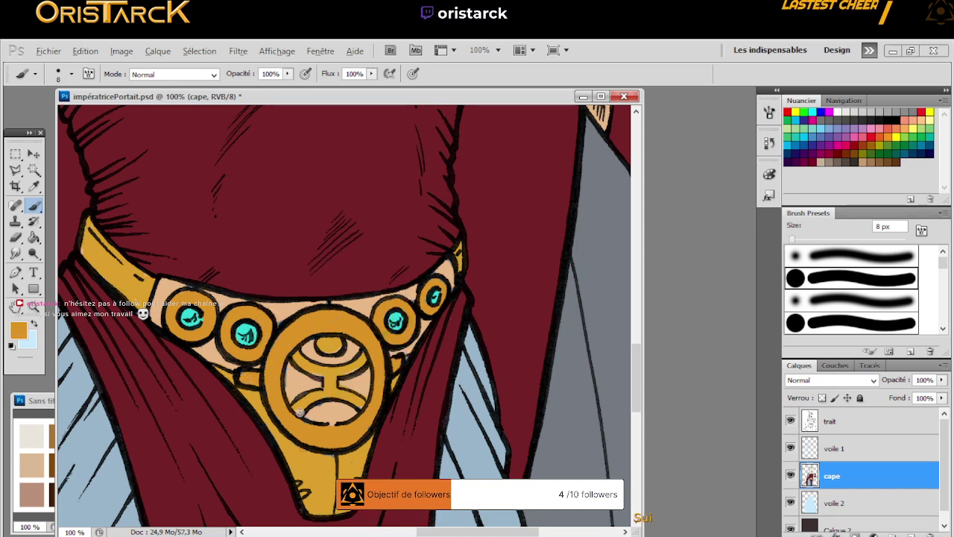
{"action": "left_click", "coordinate": [326, 377], "text": "alt"}
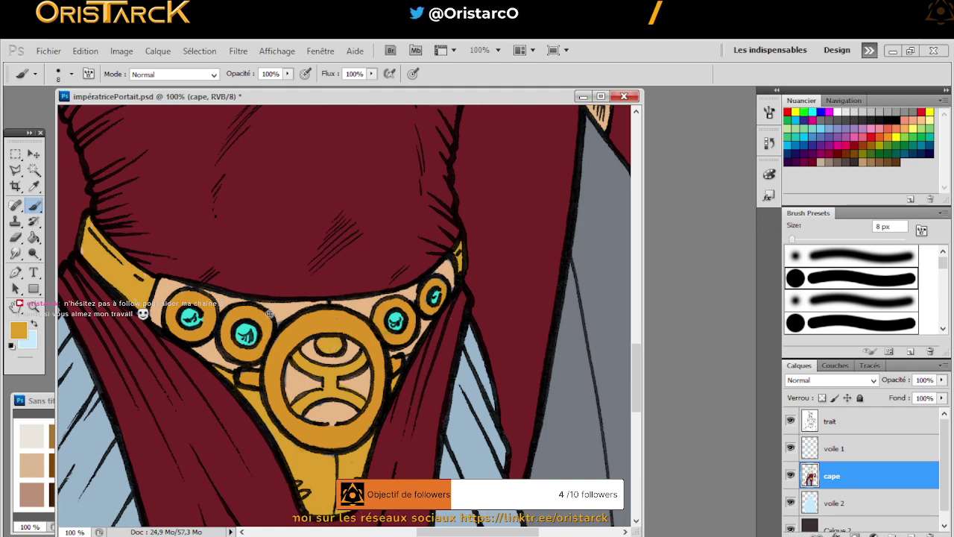
Retouch the belt with sampled colours, beige around the round stones and yellow-gold on the left strap and below the medallion
{"action": "left_click_drag", "start_coordinate": [235, 288], "coordinate": [270, 284]}
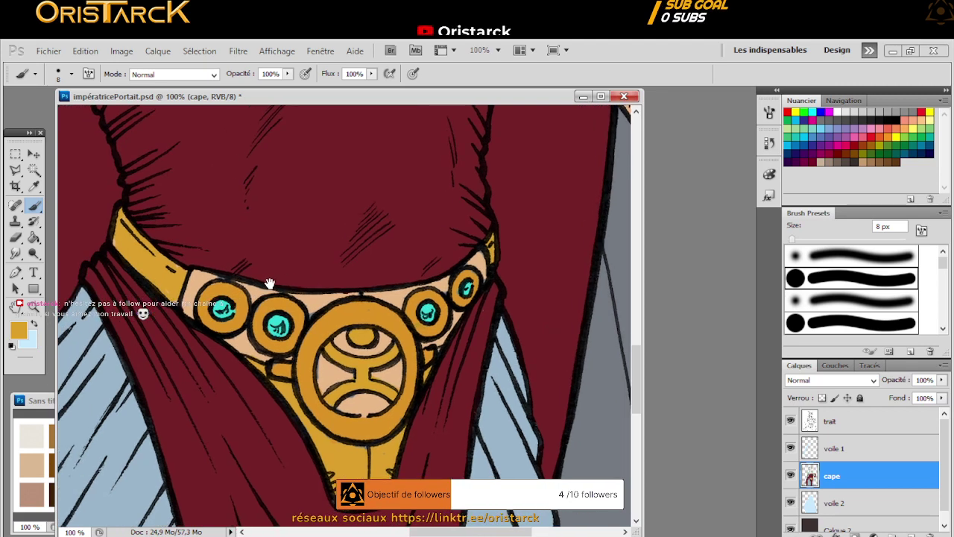
{"action": "left_click", "coordinate": [317, 307], "text": "alt"}
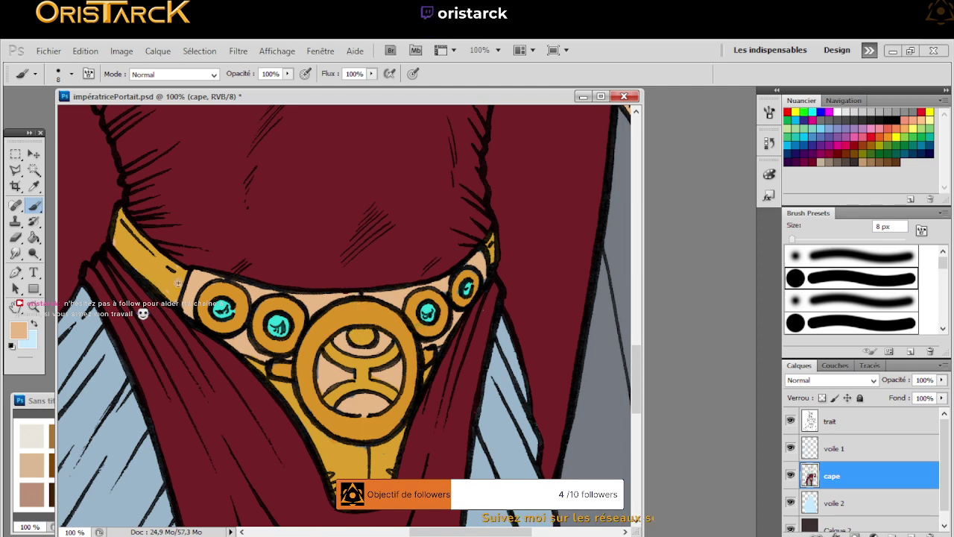
{"action": "left_click", "coordinate": [168, 260], "text": "alt"}
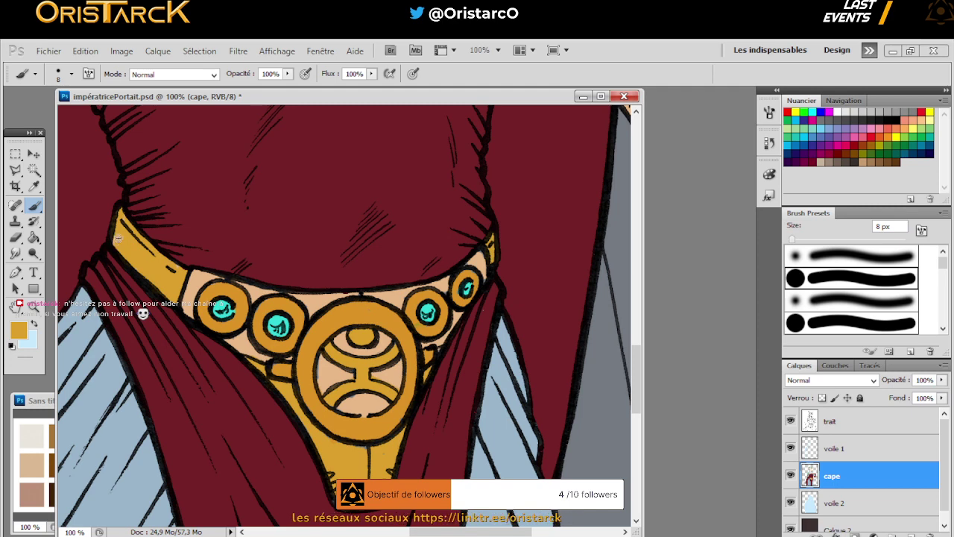
{"action": "left_click_drag", "start_coordinate": [119, 246], "coordinate": [199, 282]}
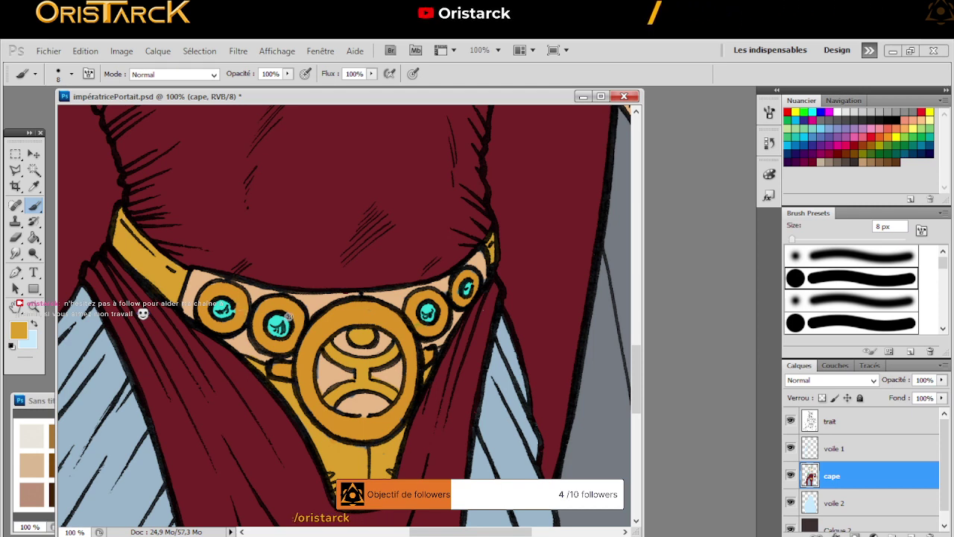
{"action": "left_click", "coordinate": [360, 454]}
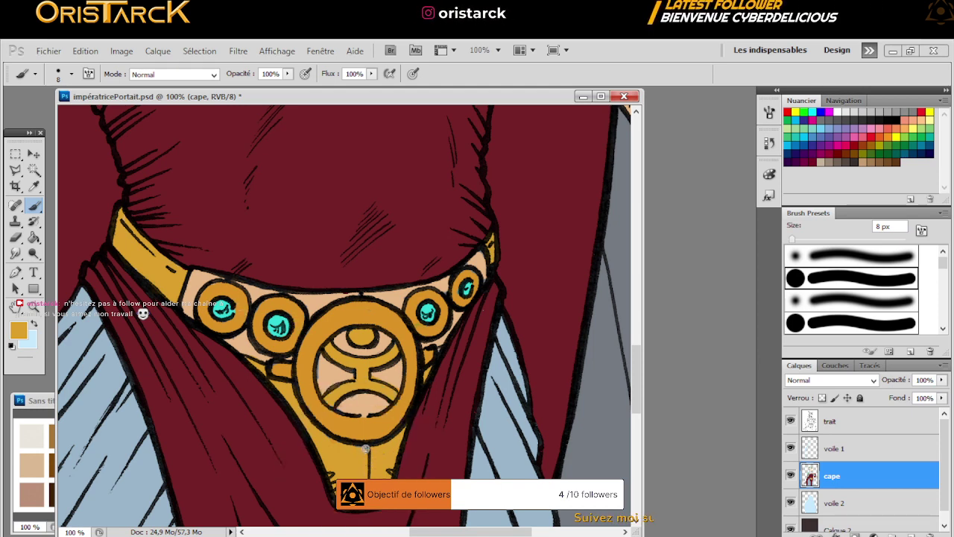
{"action": "left_click", "coordinate": [358, 401], "text": "alt"}
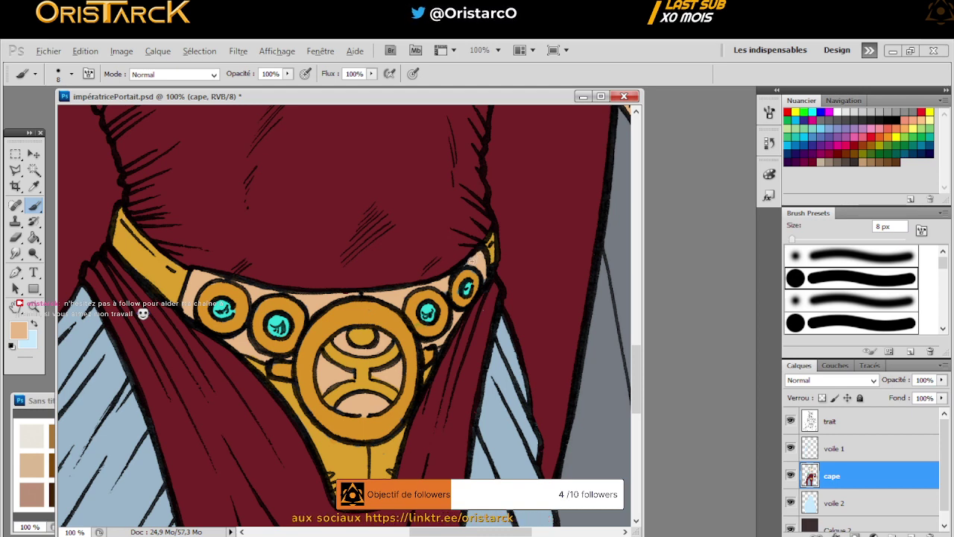
Sample the round medallion's orange-gold for retouching the belt's gold parts
{"action": "left_click", "coordinate": [383, 314], "text": "alt"}
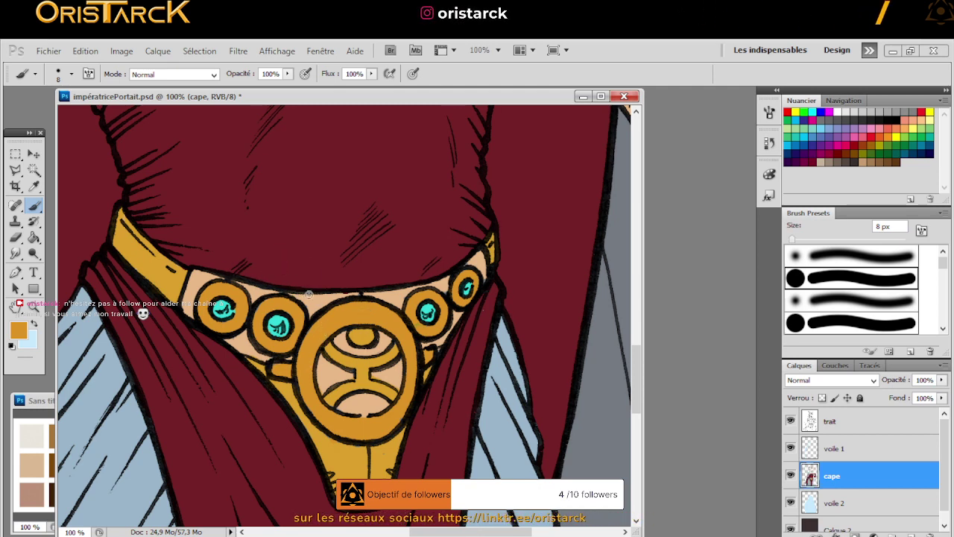
{"action": "left_click_drag", "start_coordinate": [272, 407], "coordinate": [334, 341]}
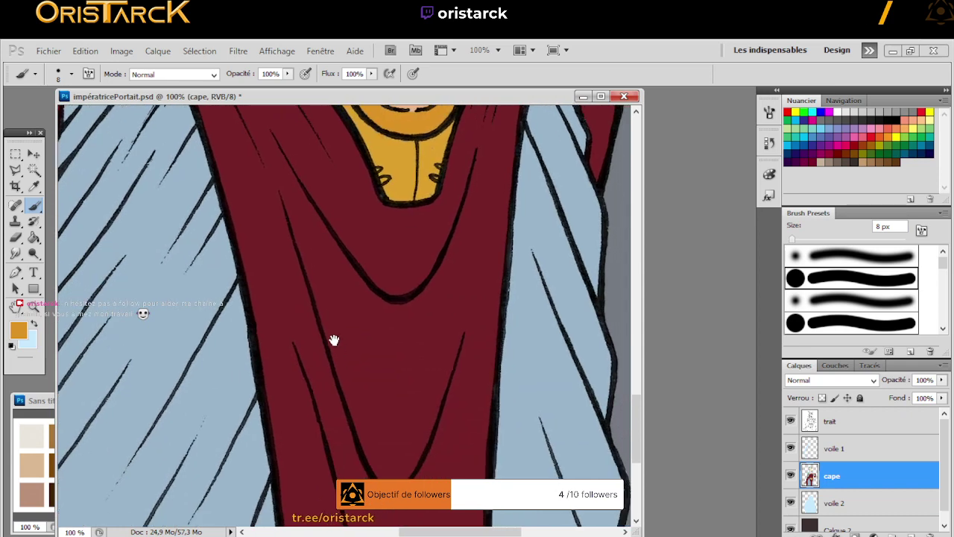
{"action": "left_click_drag", "start_coordinate": [318, 306], "coordinate": [300, 279]}
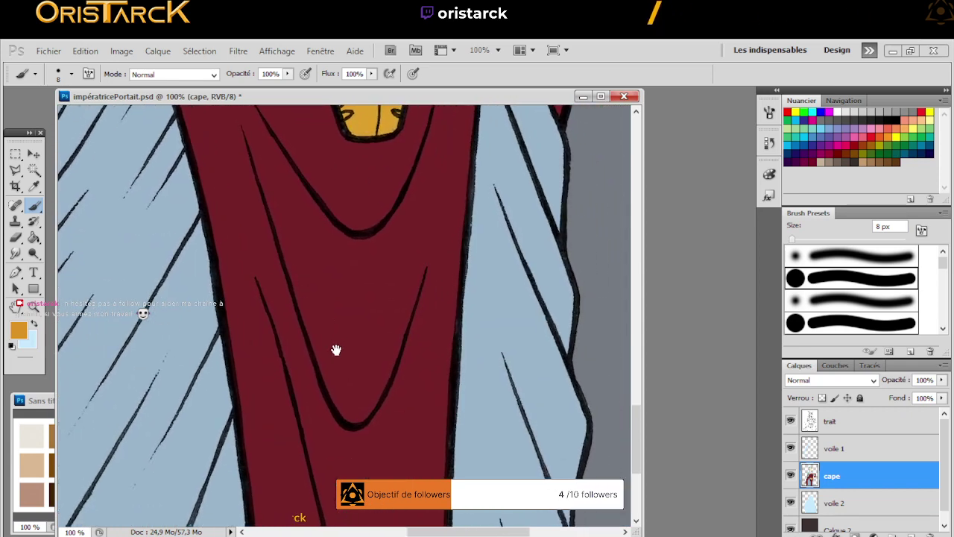
{"action": "left_click_drag", "start_coordinate": [335, 347], "coordinate": [350, 315]}
{"action": "left_click_drag", "start_coordinate": [347, 403], "coordinate": [347, 371]}
{"action": "left_click_drag", "start_coordinate": [344, 321], "coordinate": [454, 341]}
{"action": "left_click_drag", "start_coordinate": [246, 350], "coordinate": [334, 298]}
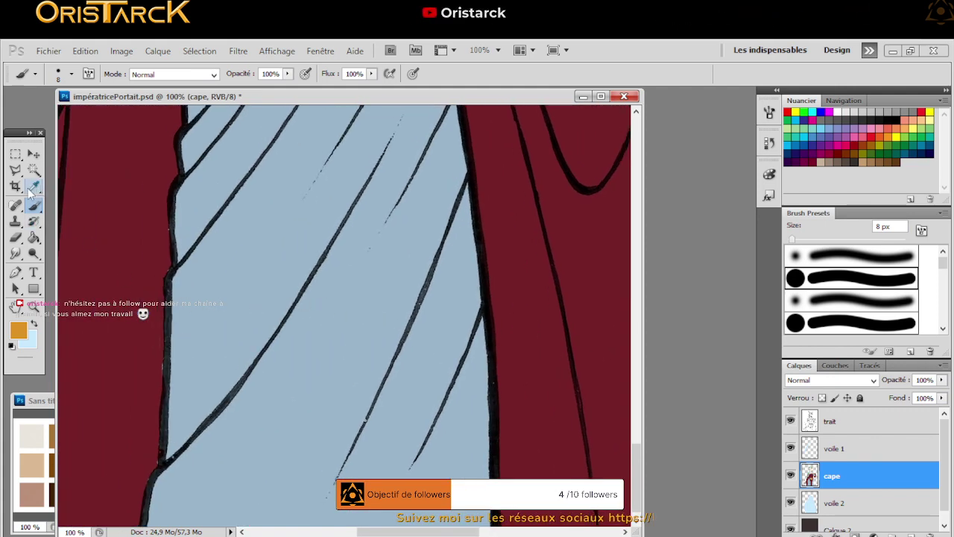
{"action": "left_click", "coordinate": [16, 222]}
{"action": "left_click", "coordinate": [15, 237]}
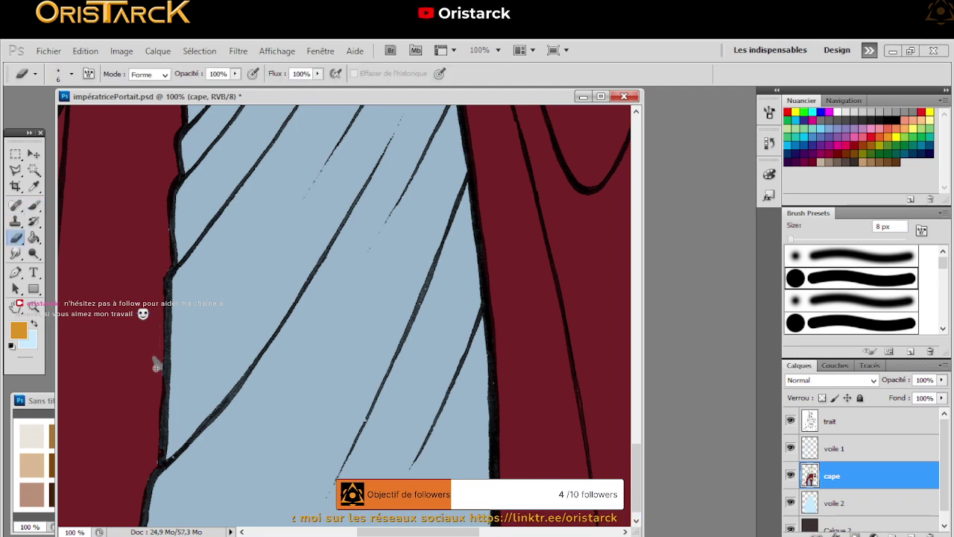
{"action": "key", "text": "bracketleft"}
{"action": "key", "text": "bracketleft"}
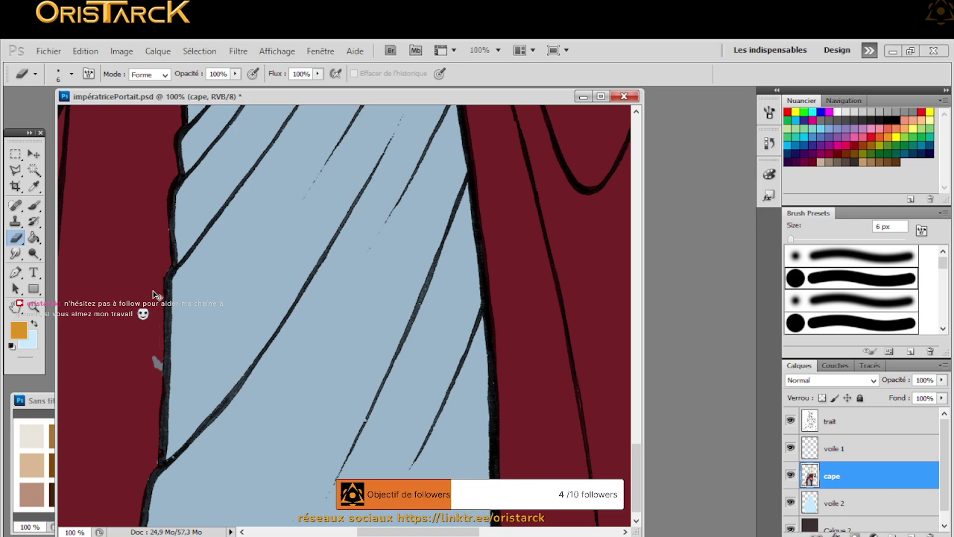
{"action": "left_click_drag", "start_coordinate": [156, 357], "coordinate": [158, 366]}
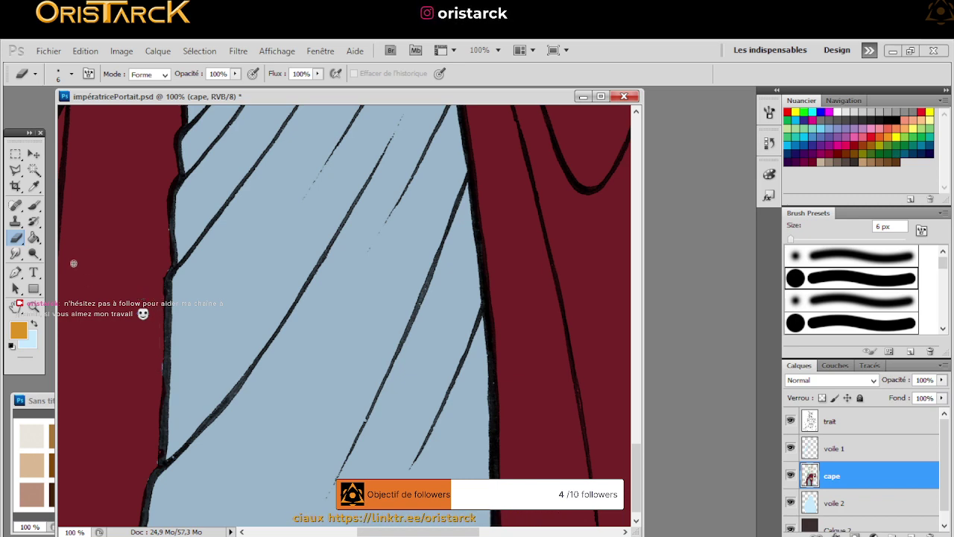
Sample the cape's dark red and touch up its edge along the blue veil with the 8 px brush
{"action": "left_click", "coordinate": [33, 187]}
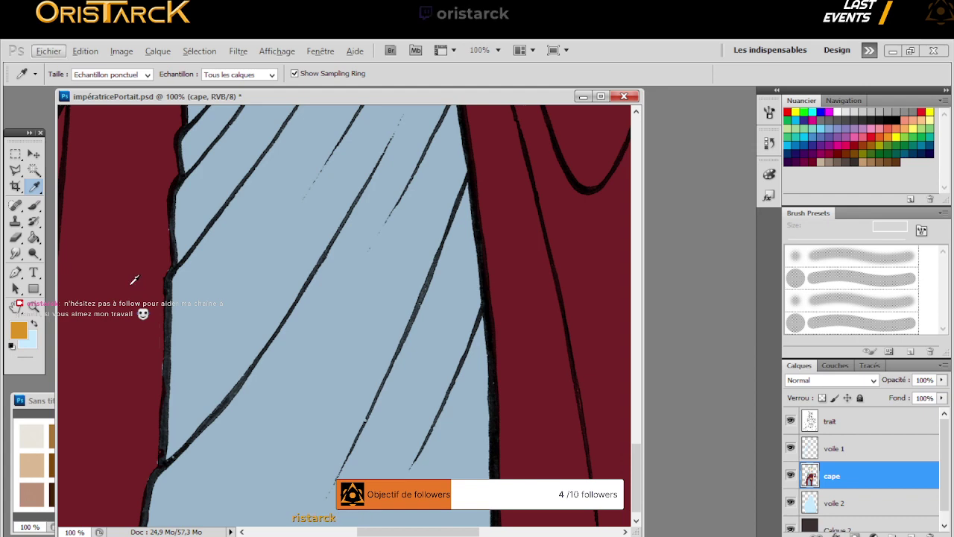
{"action": "left_click", "coordinate": [139, 285]}
{"action": "left_click", "coordinate": [33, 204]}
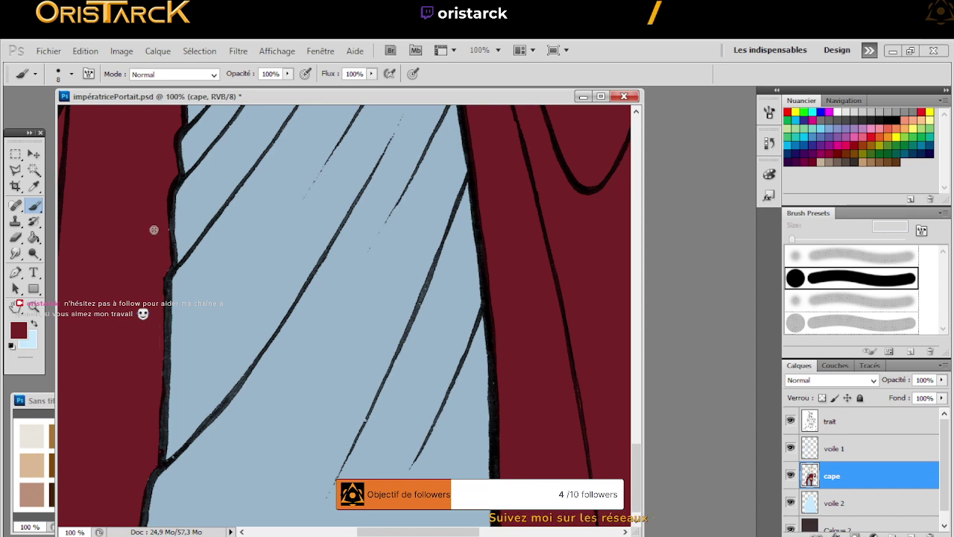
Erase the veil colour overspill along the veil's edge below the gloved hand on the voile 2 layer with the 6 px eraser
{"action": "mouse_move", "coordinate": [170, 294]}
{"action": "left_mouse_down"}
{"action": "mouse_move", "coordinate": [264, 301]}
{"action": "mouse_move", "coordinate": [220, 311]}
{"action": "mouse_move", "coordinate": [295, 285]}
{"action": "left_mouse_up"}
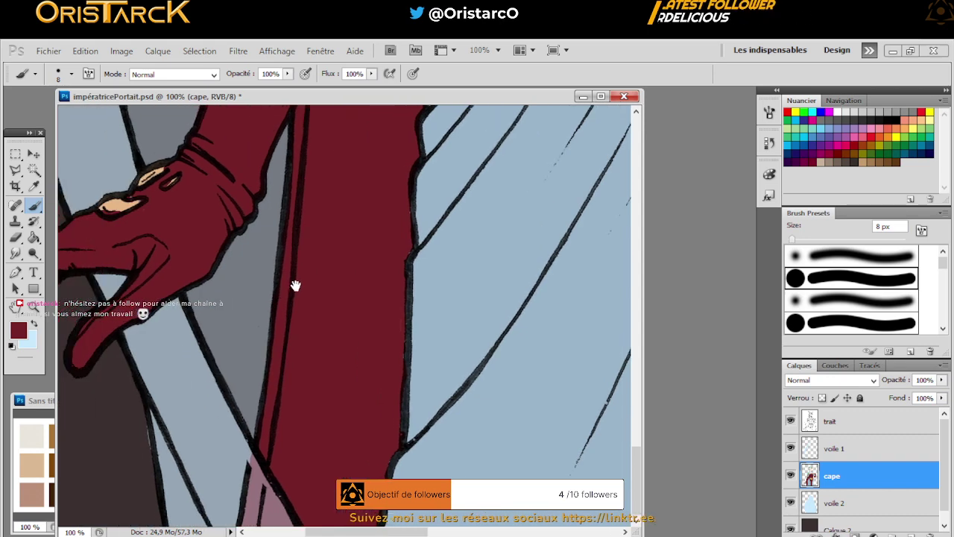
{"action": "left_click", "coordinate": [18, 238]}
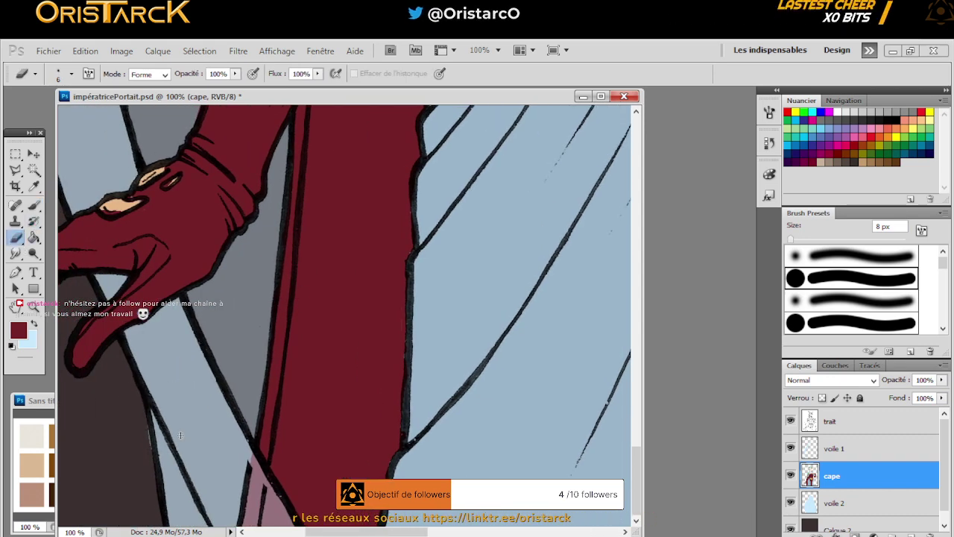
{"action": "left_click", "coordinate": [833, 501]}
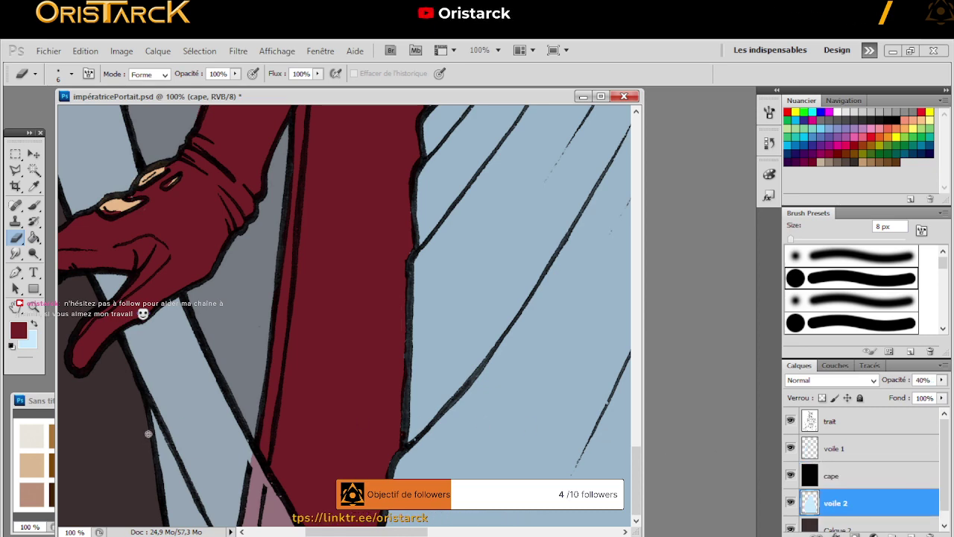
{"action": "left_click_drag", "start_coordinate": [159, 345], "coordinate": [281, 394]}
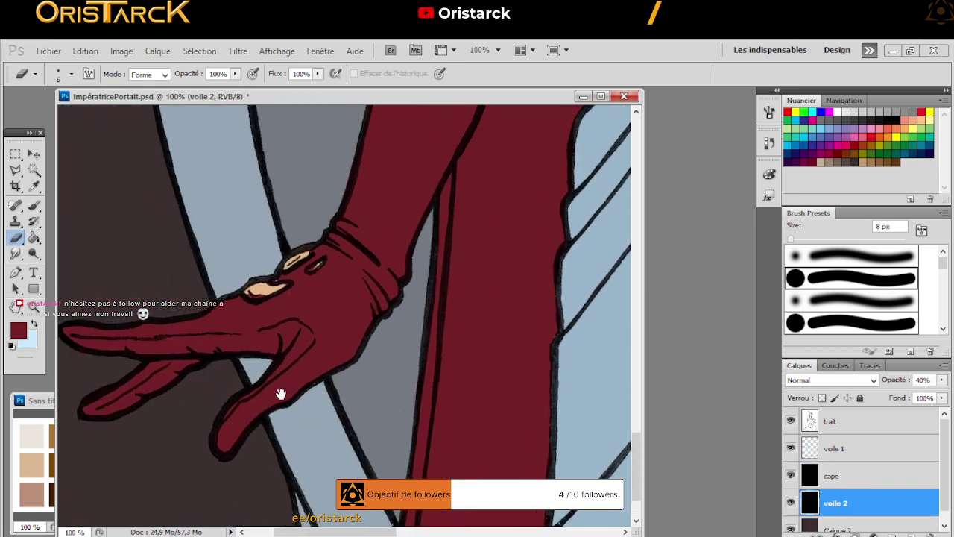
{"action": "left_click_drag", "start_coordinate": [208, 340], "coordinate": [301, 336]}
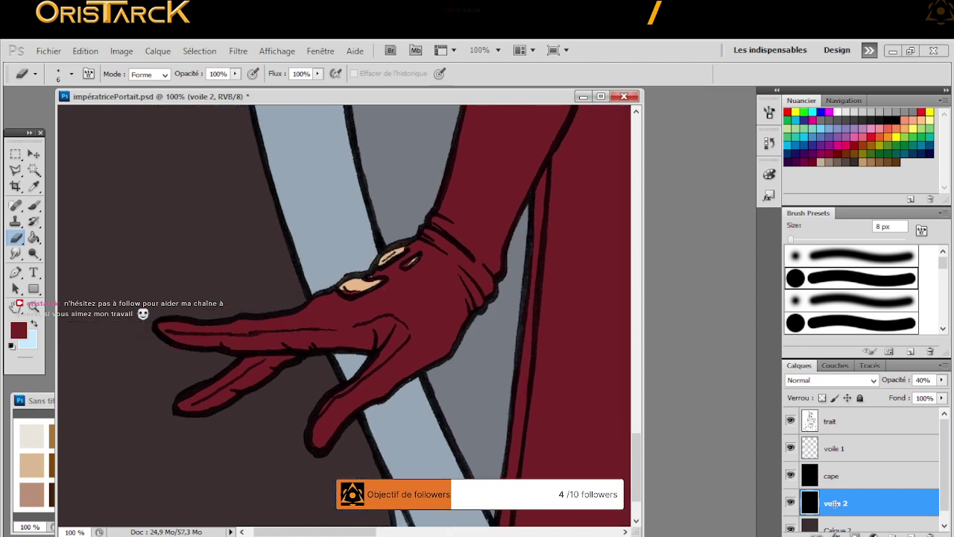
Clean up the colour around the gloved hand on the cape layer with the 6 px eraser
{"action": "left_click", "coordinate": [831, 475]}
{"action": "key", "text": "bracketleft"}
{"action": "key", "text": "bracketleft"}
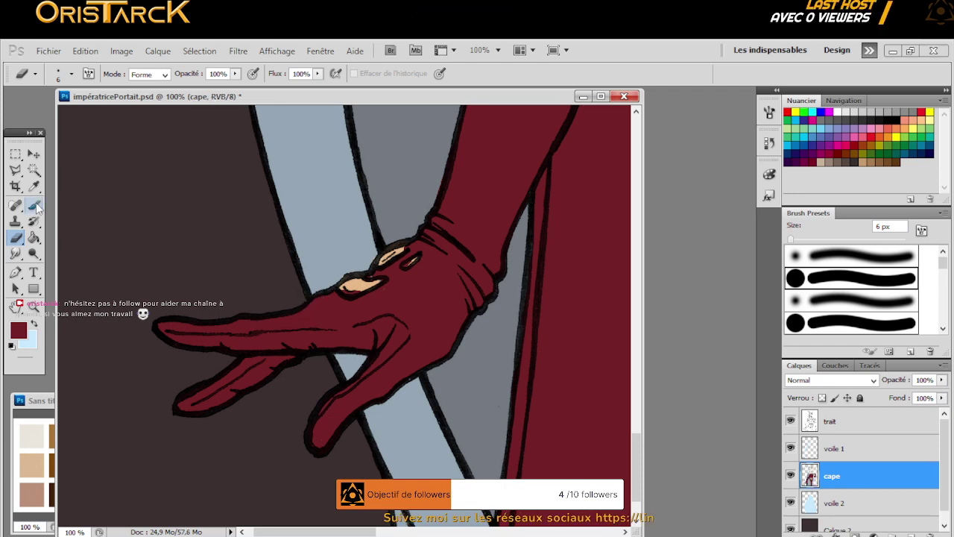
Sample the beige of the glove's knuckle openings and touch them up with the 8 px brush
{"action": "key", "text": "i"}
{"action": "left_click", "coordinate": [356, 284]}
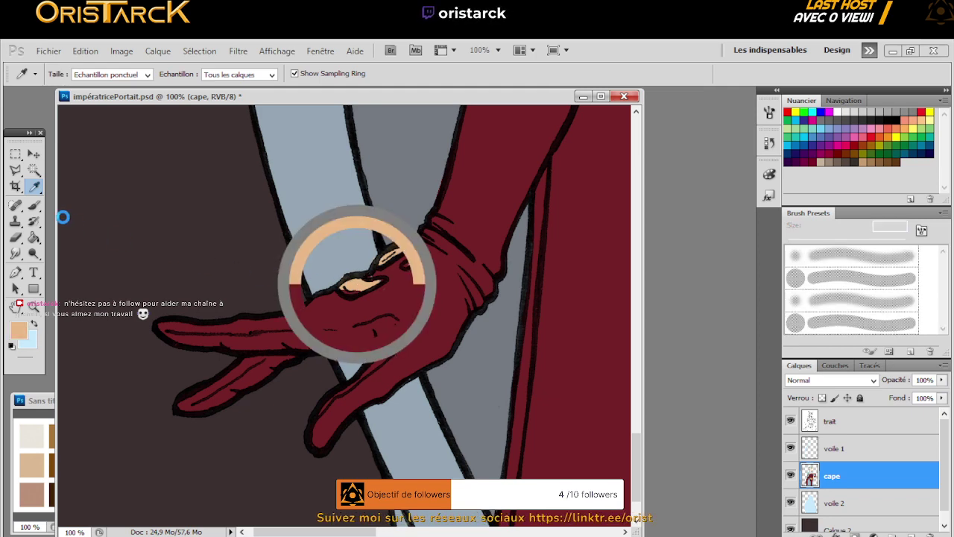
{"action": "left_click", "coordinate": [34, 205]}
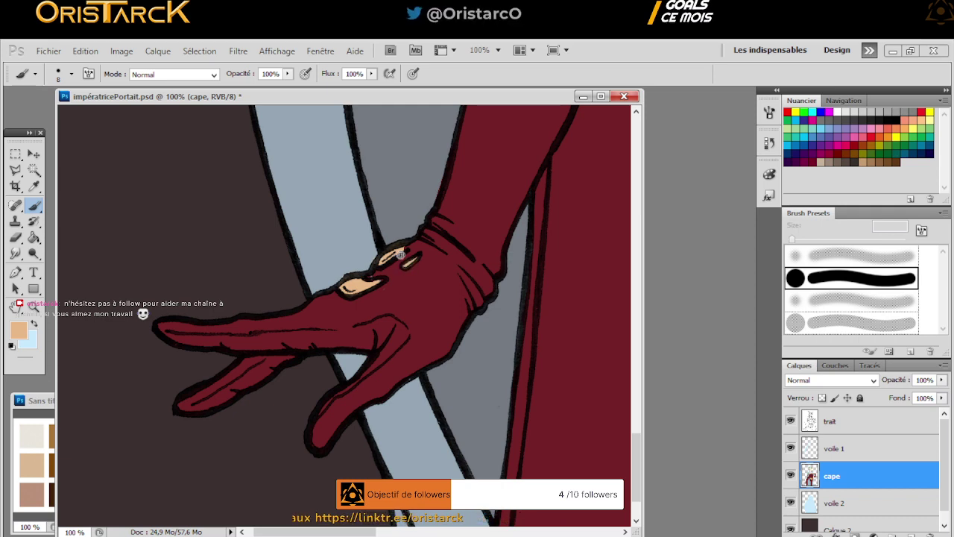
{"action": "left_click_drag", "start_coordinate": [386, 254], "coordinate": [395, 247]}
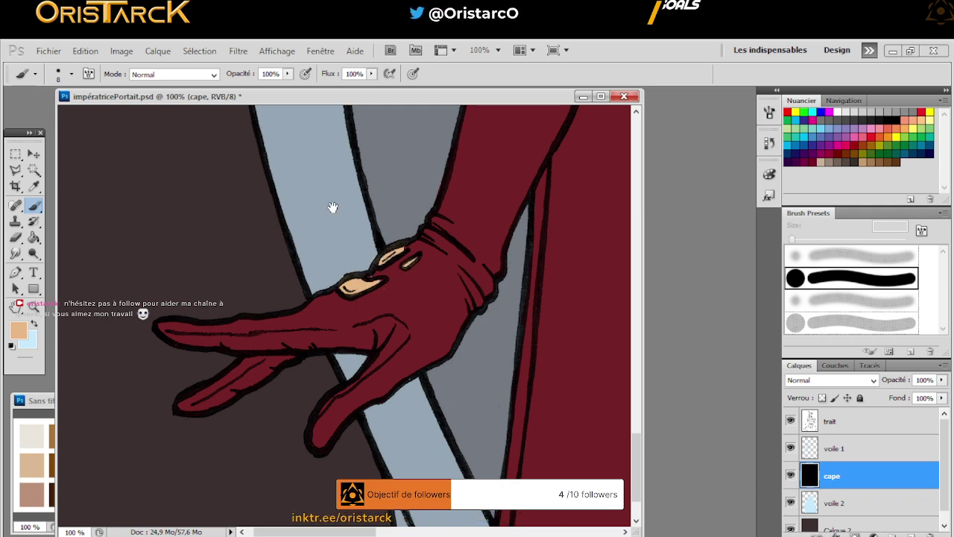
Retouch the sleeve around the armband in its sampled dark red and the armband's bands in their sampled orange-gold
{"action": "left_click_drag", "start_coordinate": [333, 207], "coordinate": [409, 359]}
{"action": "left_click_drag", "start_coordinate": [347, 209], "coordinate": [313, 379]}
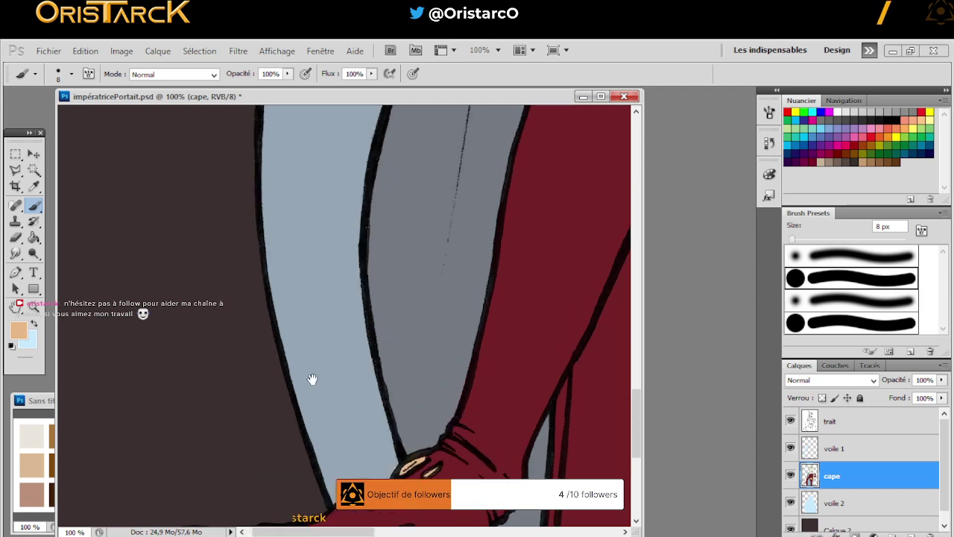
{"action": "left_click_drag", "start_coordinate": [328, 164], "coordinate": [313, 385]}
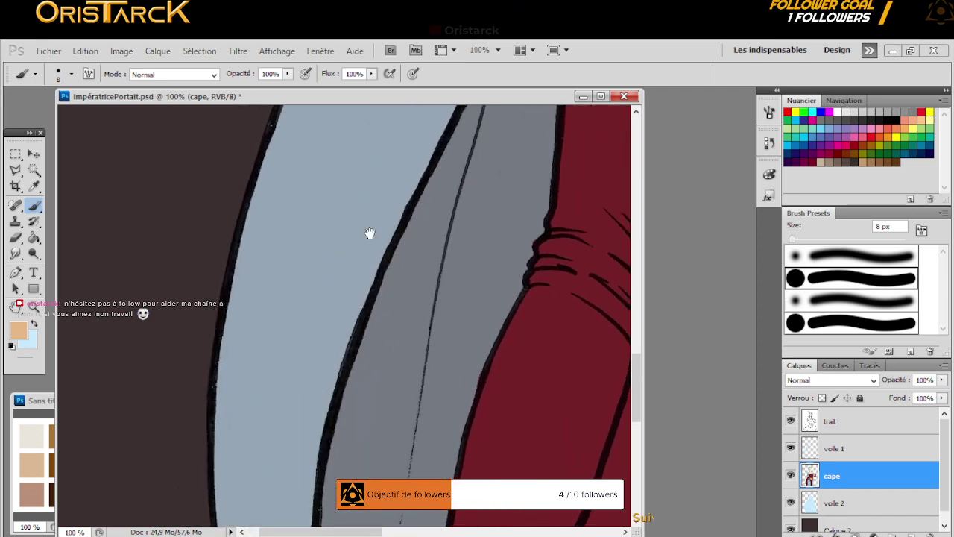
{"action": "left_click_drag", "start_coordinate": [371, 234], "coordinate": [246, 351]}
{"action": "left_click_drag", "start_coordinate": [253, 179], "coordinate": [260, 341]}
{"action": "left_click_drag", "start_coordinate": [224, 105], "coordinate": [297, 308]}
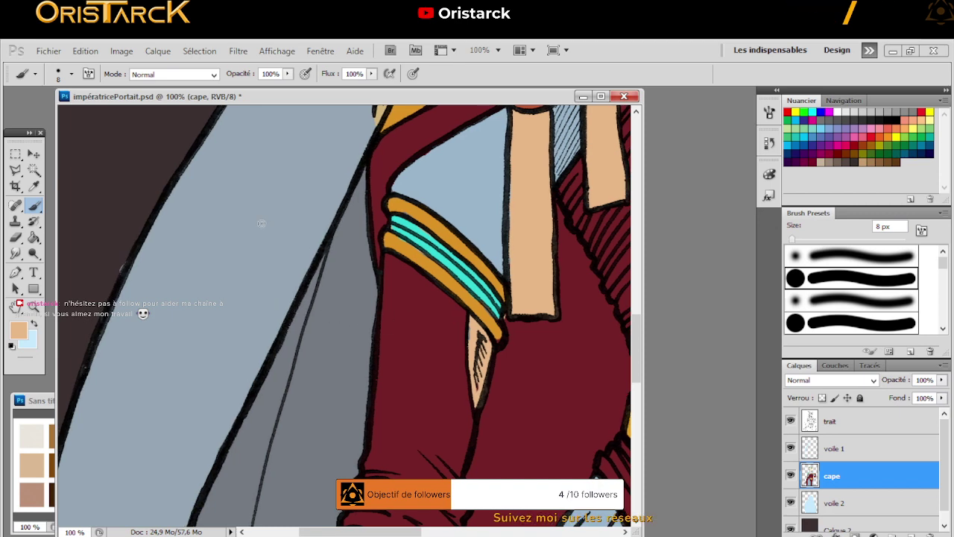
{"action": "left_click", "coordinate": [34, 185]}
{"action": "left_click", "coordinate": [528, 368]}
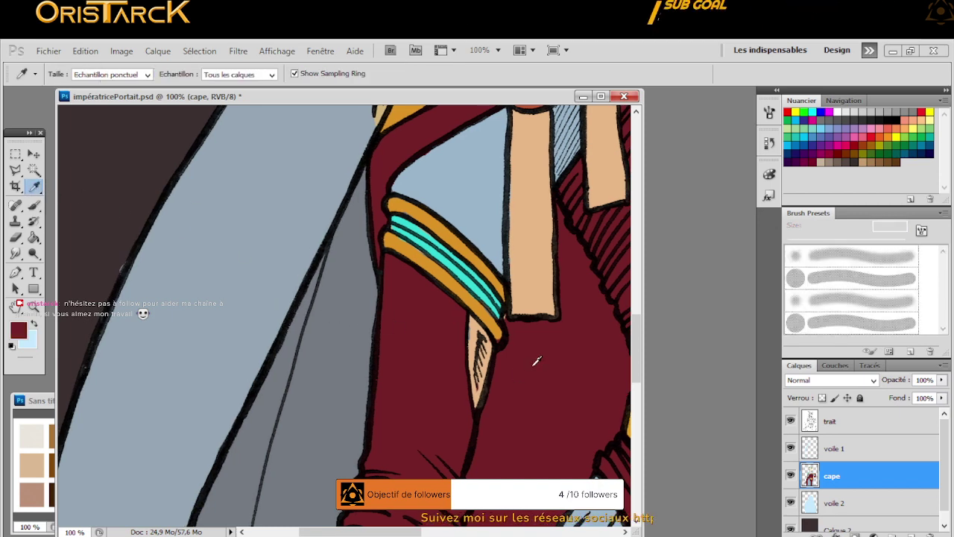
{"action": "left_click", "coordinate": [34, 204]}
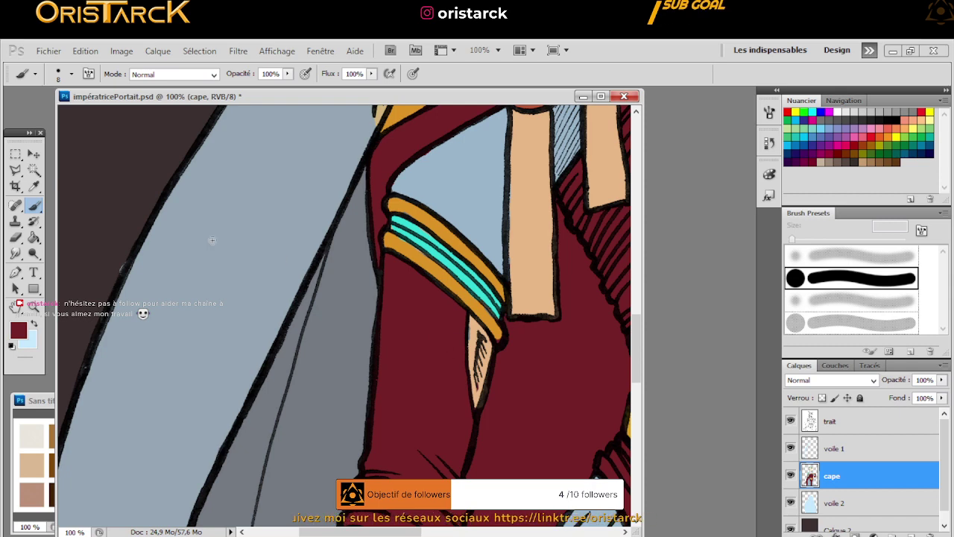
{"action": "left_click", "coordinate": [465, 291], "text": "alt"}
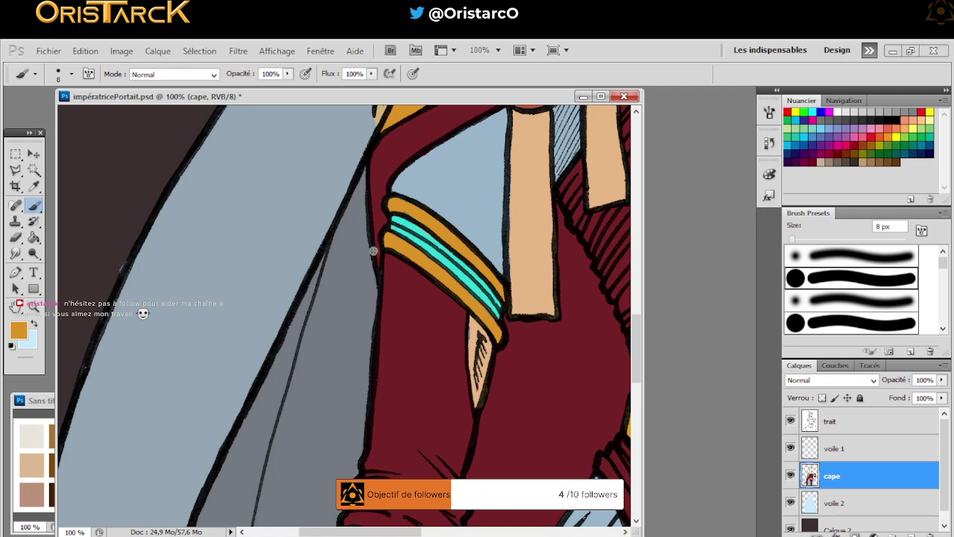
Erase the stray pale specks along the veil's outer edge on the voile 2 layer with the 6 px eraser
{"action": "left_click_drag", "start_coordinate": [287, 243], "coordinate": [369, 262]}
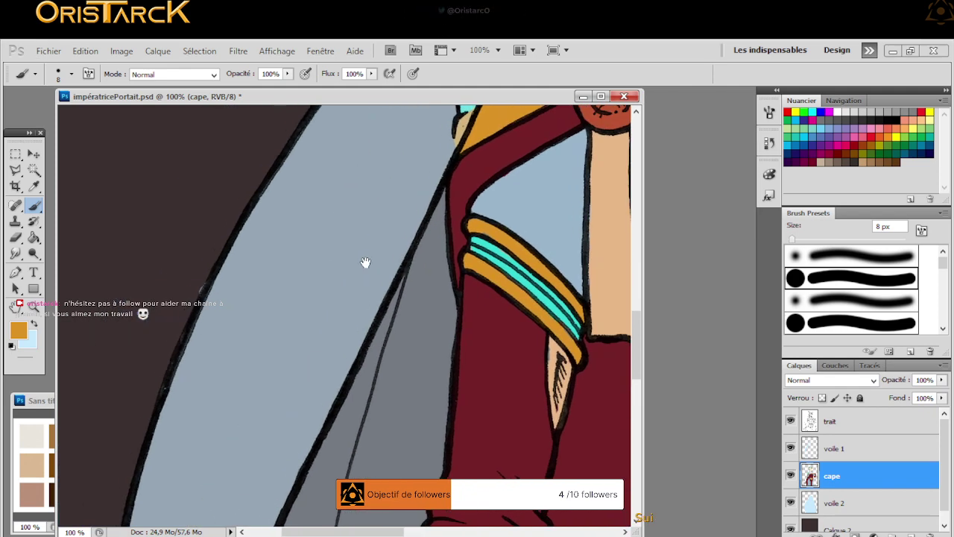
{"action": "left_click", "coordinate": [18, 237]}
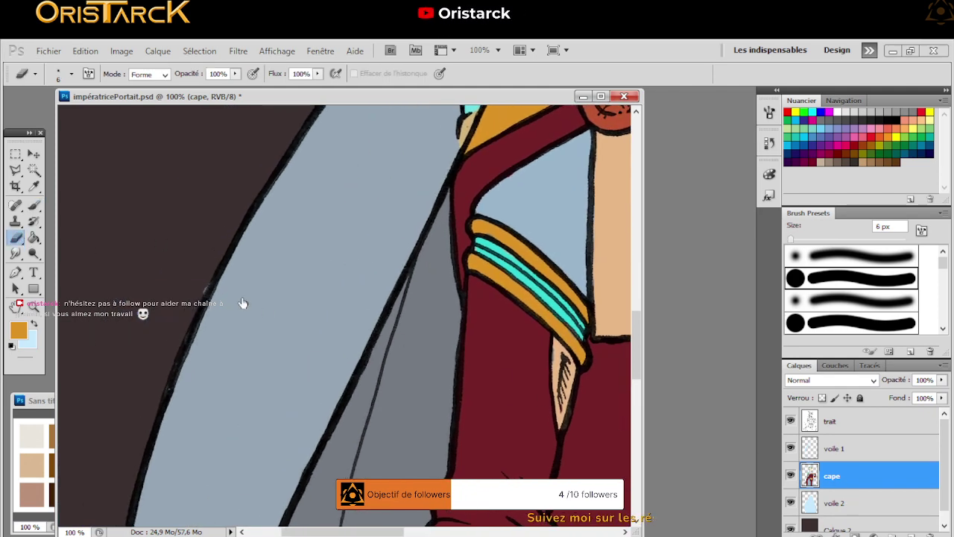
{"action": "key", "text": "alt+bracketleft"}
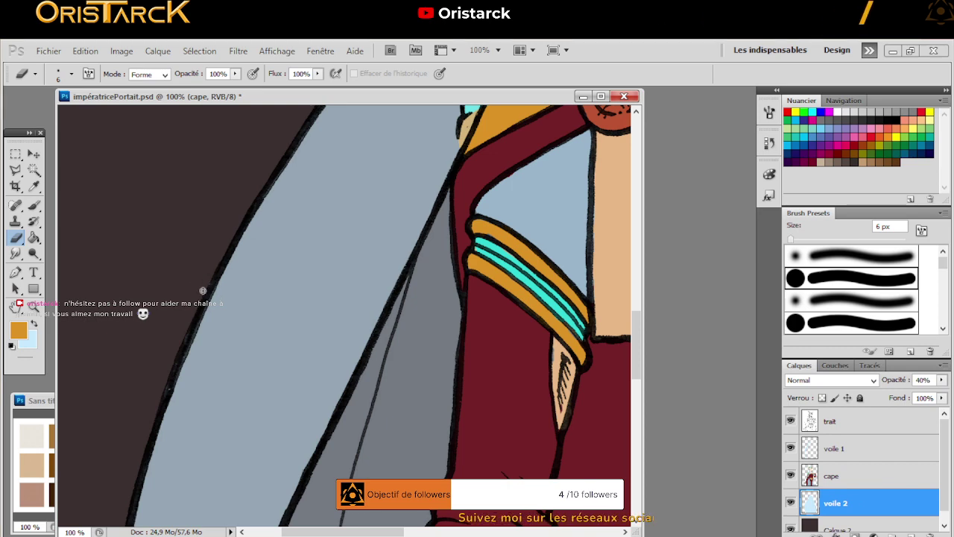
Sample the beige of the necklace cord for the 8 px brush and make the cape layer active
{"action": "left_click_drag", "start_coordinate": [398, 215], "coordinate": [311, 343]}
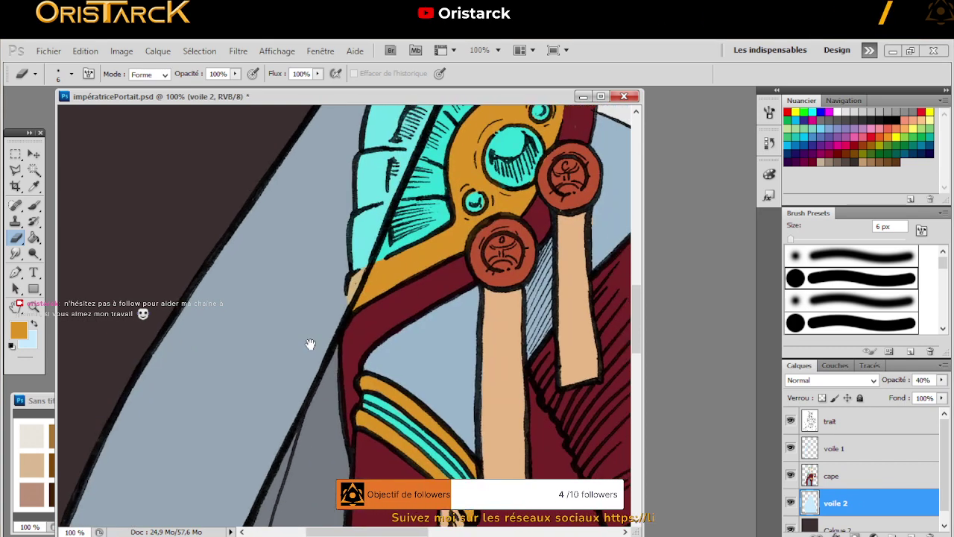
{"action": "left_click_drag", "start_coordinate": [332, 258], "coordinate": [239, 400]}
{"action": "left_click_drag", "start_coordinate": [351, 272], "coordinate": [223, 242]}
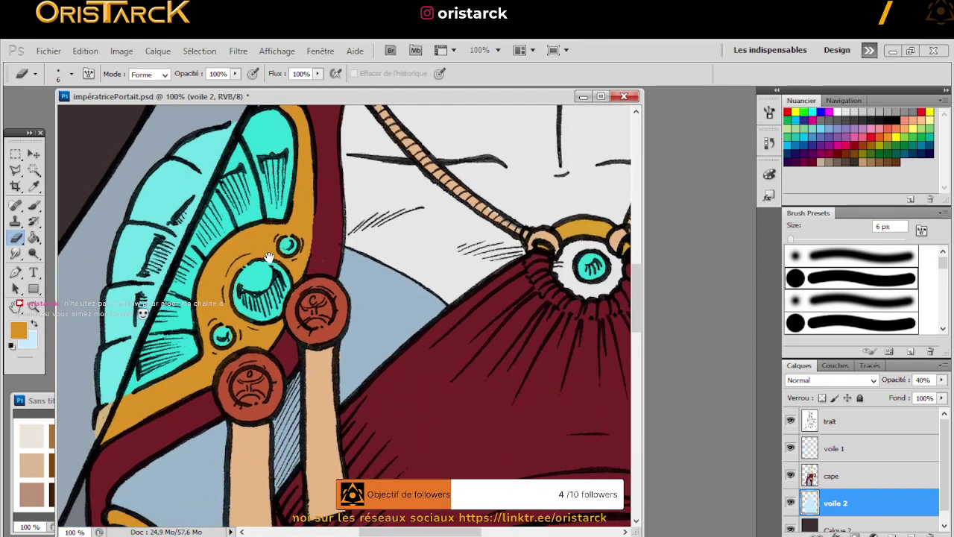
{"action": "left_click_drag", "start_coordinate": [369, 198], "coordinate": [340, 276]}
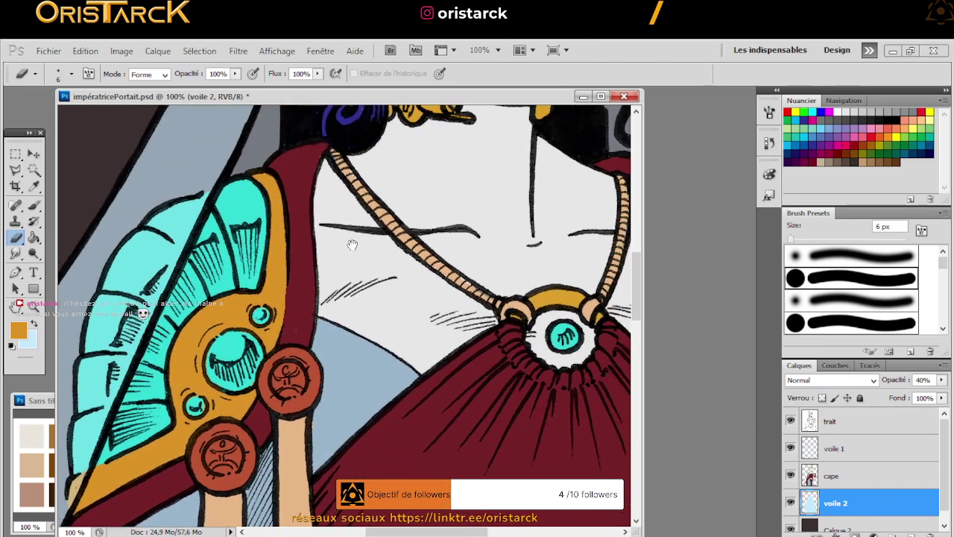
{"action": "left_click_drag", "start_coordinate": [351, 240], "coordinate": [298, 301]}
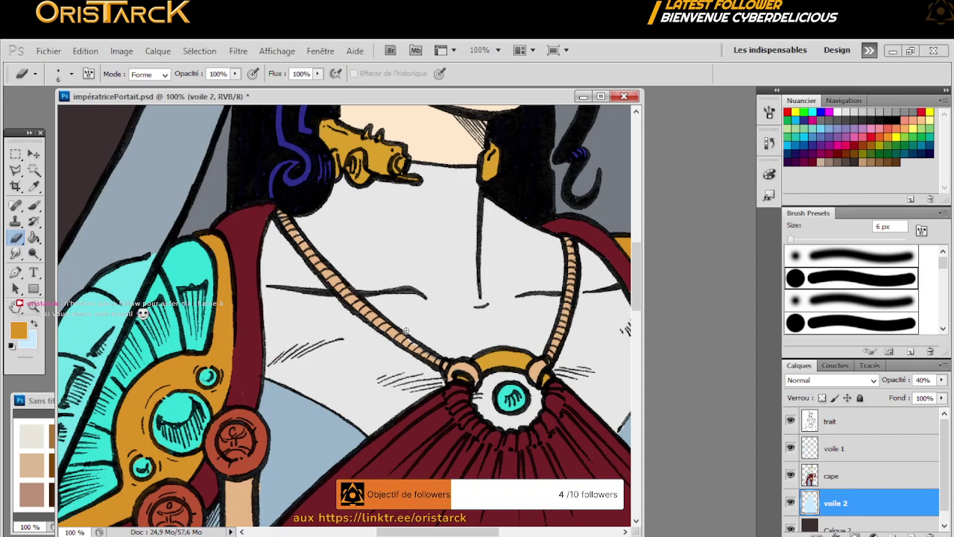
{"action": "left_click_drag", "start_coordinate": [409, 330], "coordinate": [396, 330]}
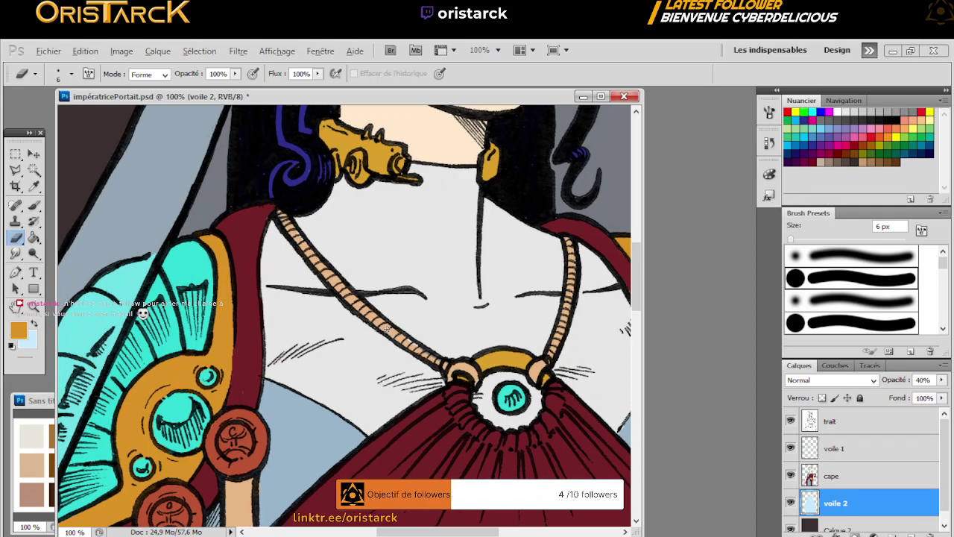
{"action": "key", "text": "b"}
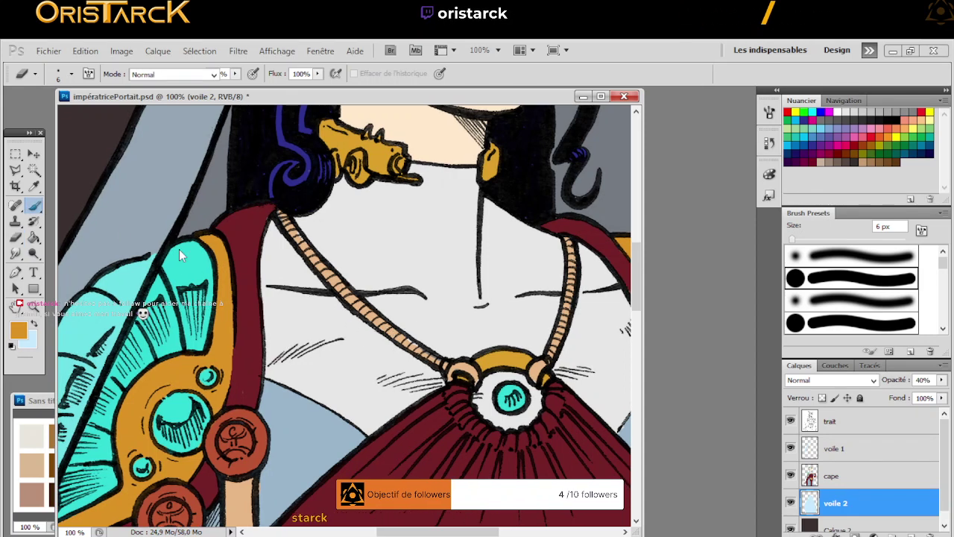
{"action": "left_click", "coordinate": [403, 337], "text": "alt"}
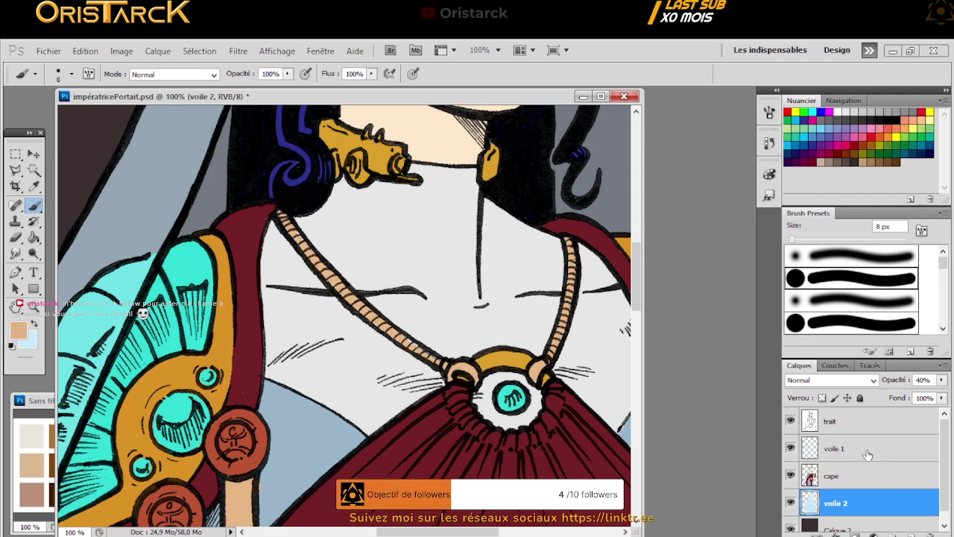
{"action": "key", "text": "alt+bracketright"}
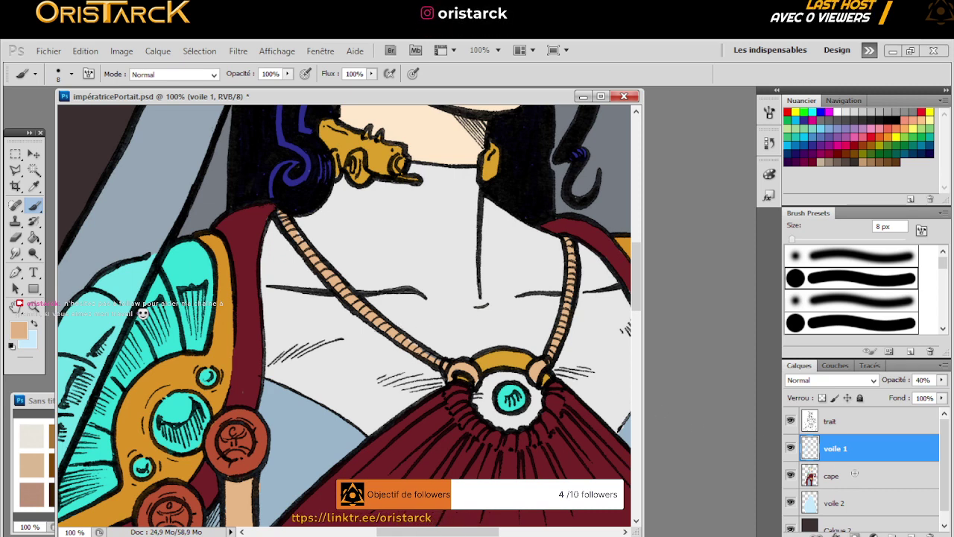
{"action": "key", "text": "alt+bracketleft"}
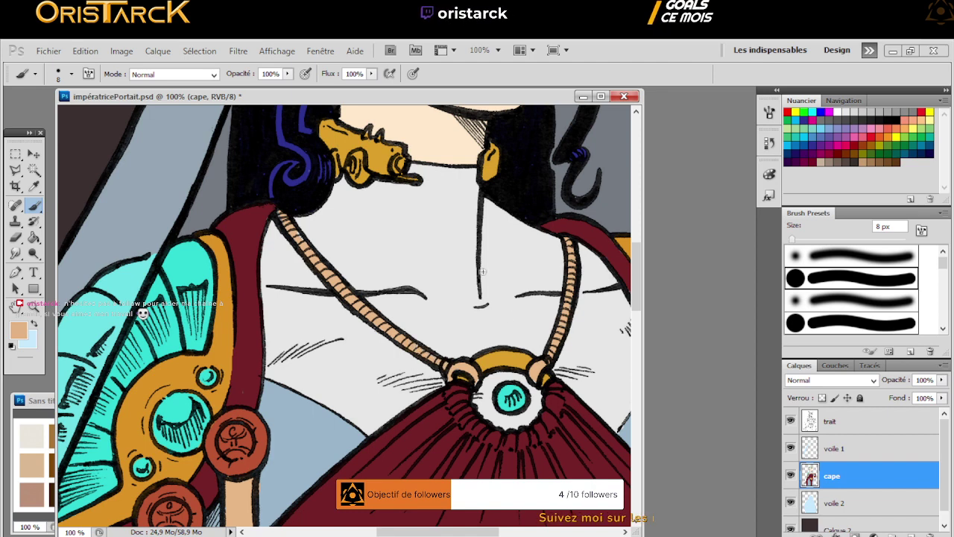
Sample the dark red of the cape's edge beside the shoulder armour nearest the raised glove for the 8 px brush
{"action": "scroll", "coordinate": [453, 283], "scroll_direction": "up", "scroll_amount": 2}
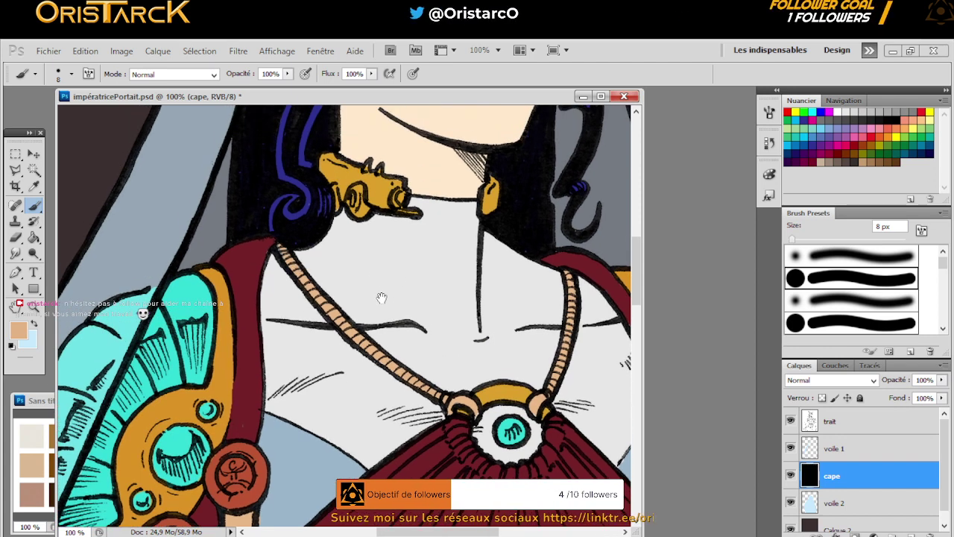
{"action": "key", "text": "space"}
{"action": "left_click_drag", "start_coordinate": [485, 303], "coordinate": [324, 338]}
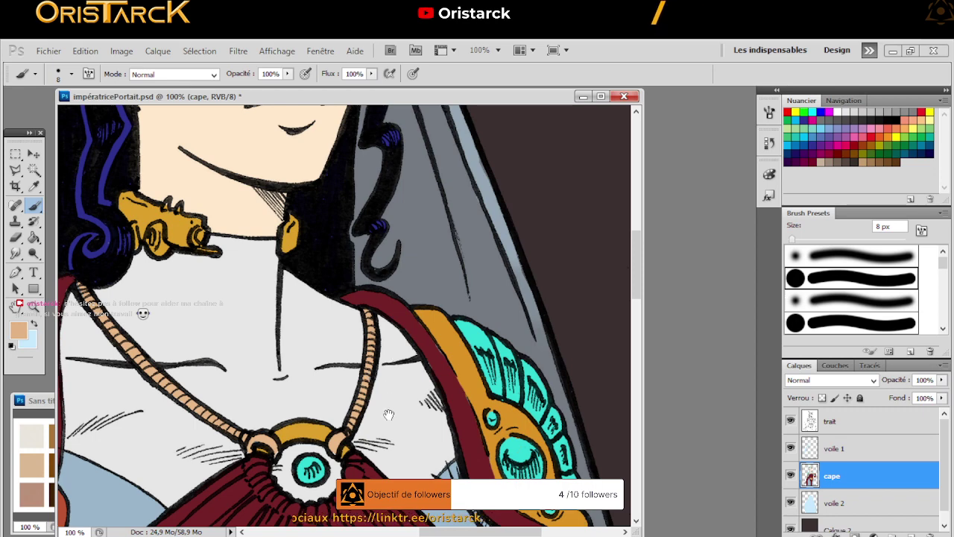
{"action": "left_click_drag", "start_coordinate": [377, 373], "coordinate": [313, 301]}
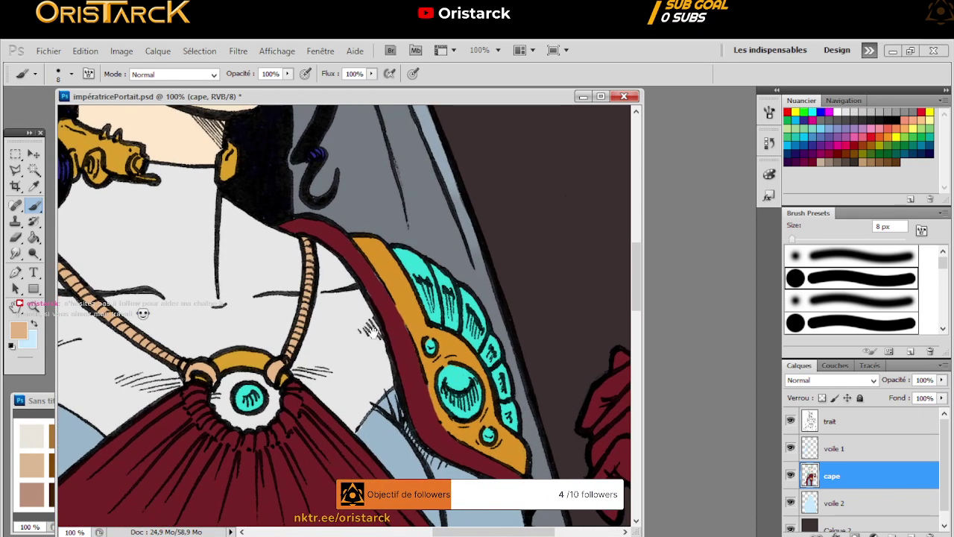
{"action": "left_click", "coordinate": [370, 272], "text": "alt"}
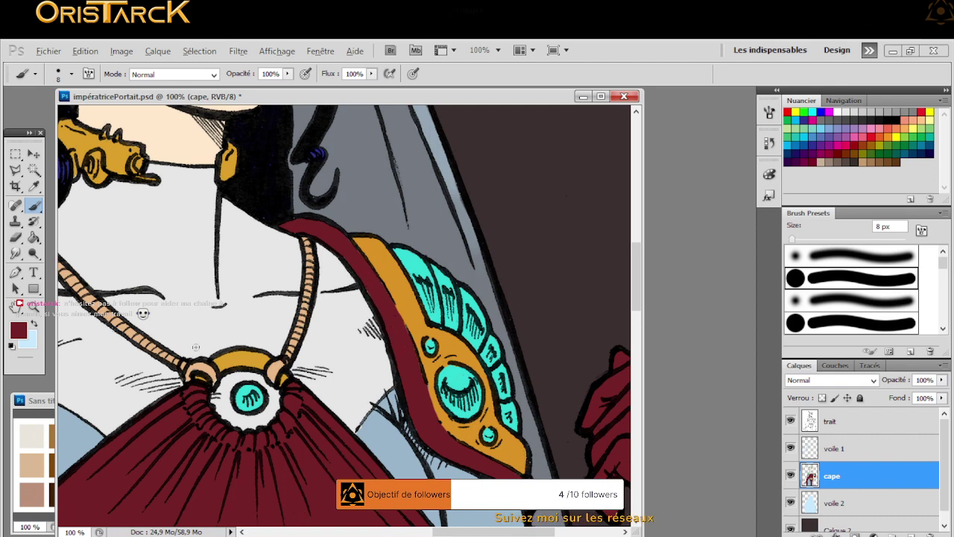
Duplicate the trait layer and merge the copy into the layer below to strengthen the line art
{"action": "key", "text": "z"}
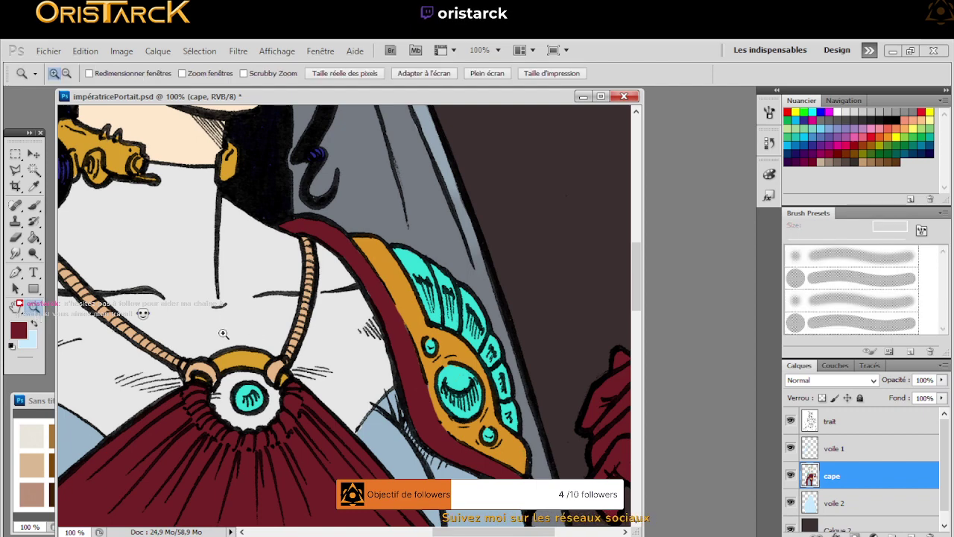
{"action": "left_click", "coordinate": [371, 342], "text": "alt"}
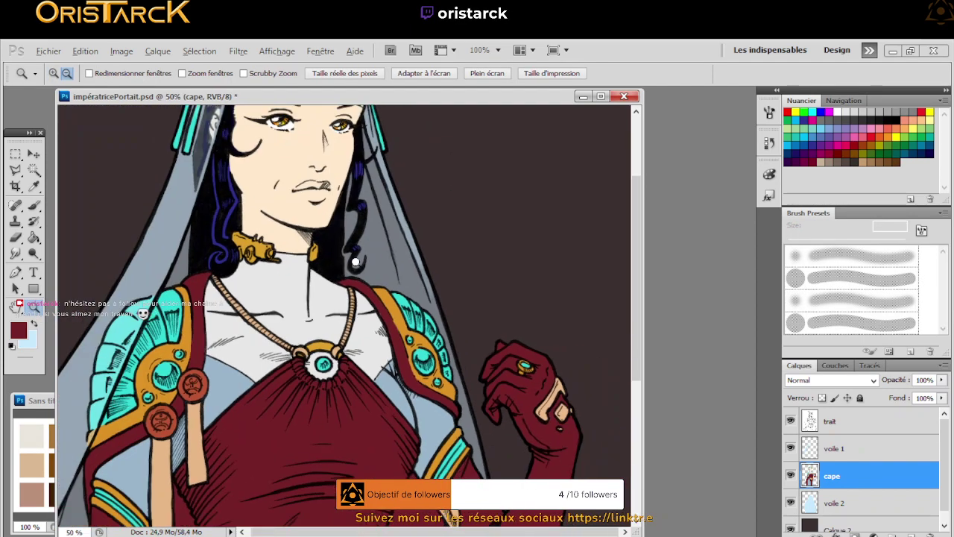
{"action": "left_click", "coordinate": [356, 262]}
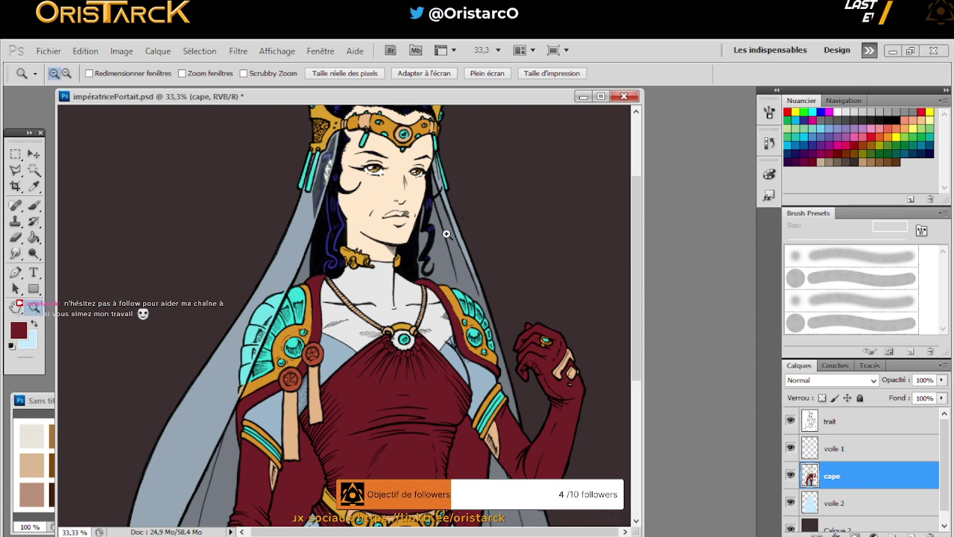
{"action": "left_click", "coordinate": [865, 425]}
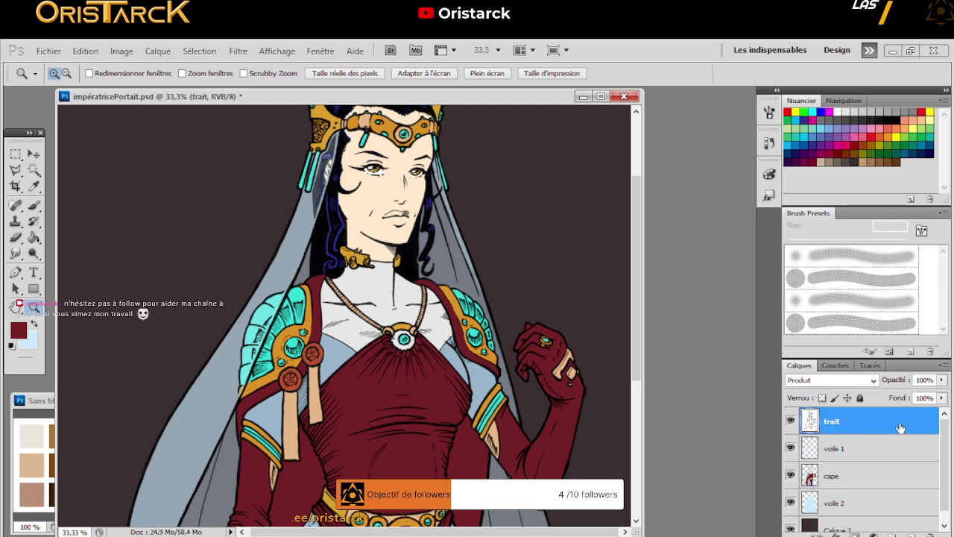
{"action": "right_click", "coordinate": [900, 427]}
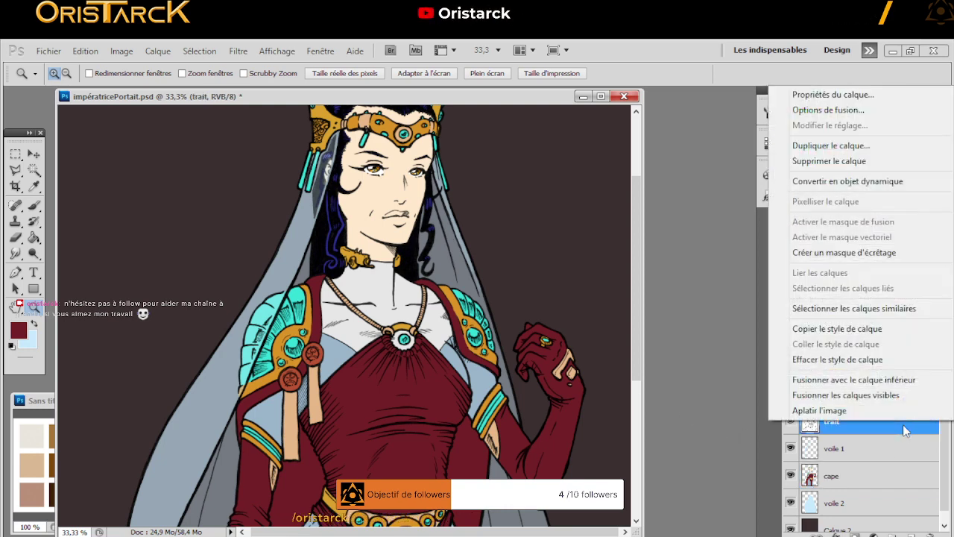
{"action": "left_click", "coordinate": [819, 154]}
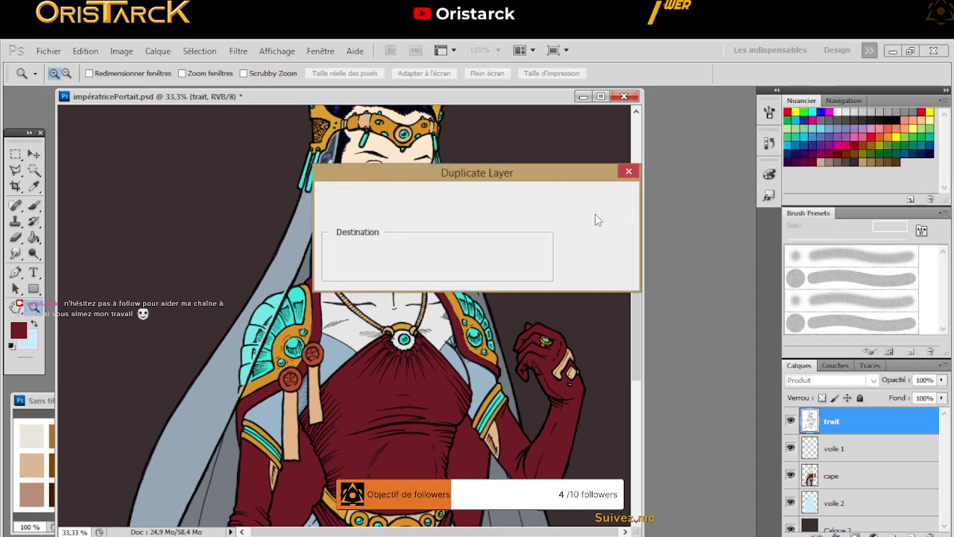
{"action": "left_click", "coordinate": [595, 219]}
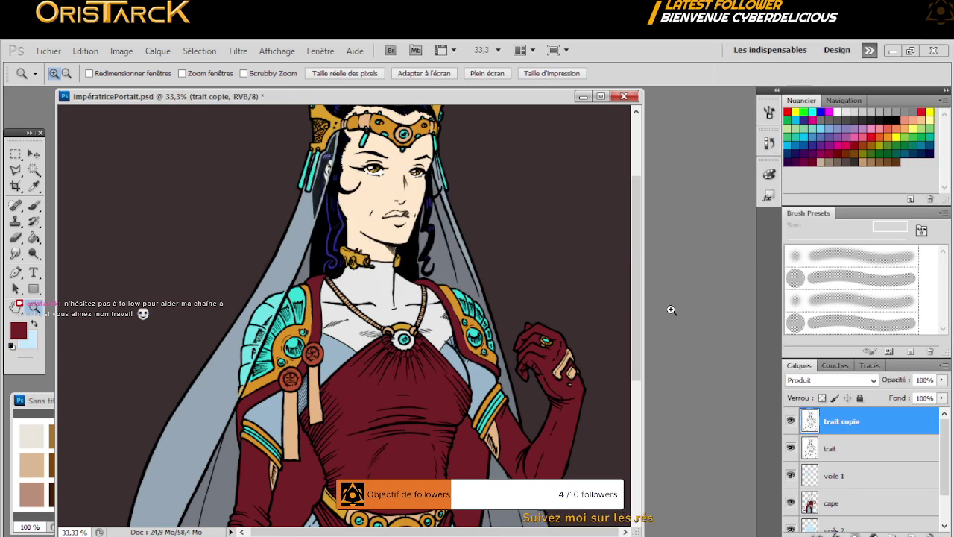
{"action": "left_click", "coordinate": [945, 365]}
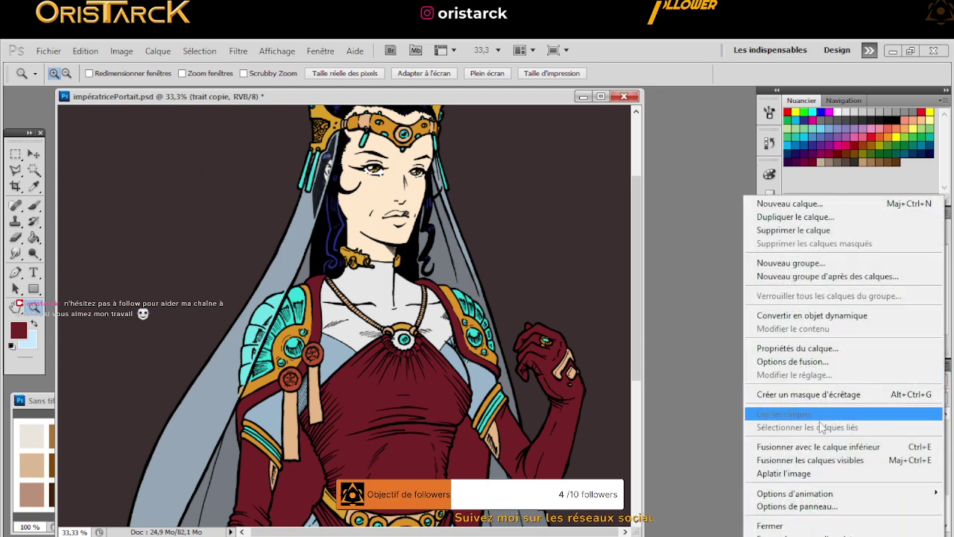
{"action": "left_click", "coordinate": [813, 446]}
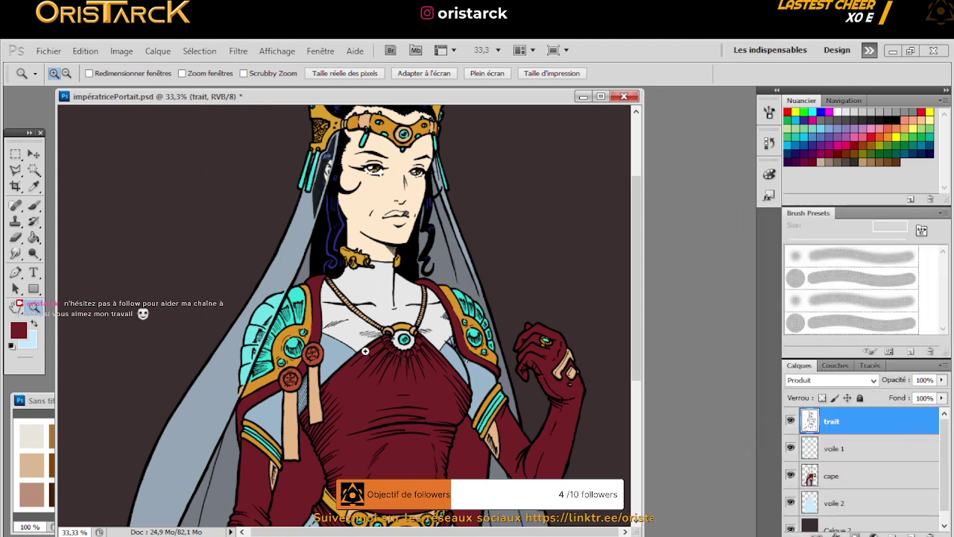
Examine the strengthened line art on the face, collar, necklace and crown up close
{"action": "left_click", "coordinate": [370, 190]}
{"action": "left_click", "coordinate": [369, 216]}
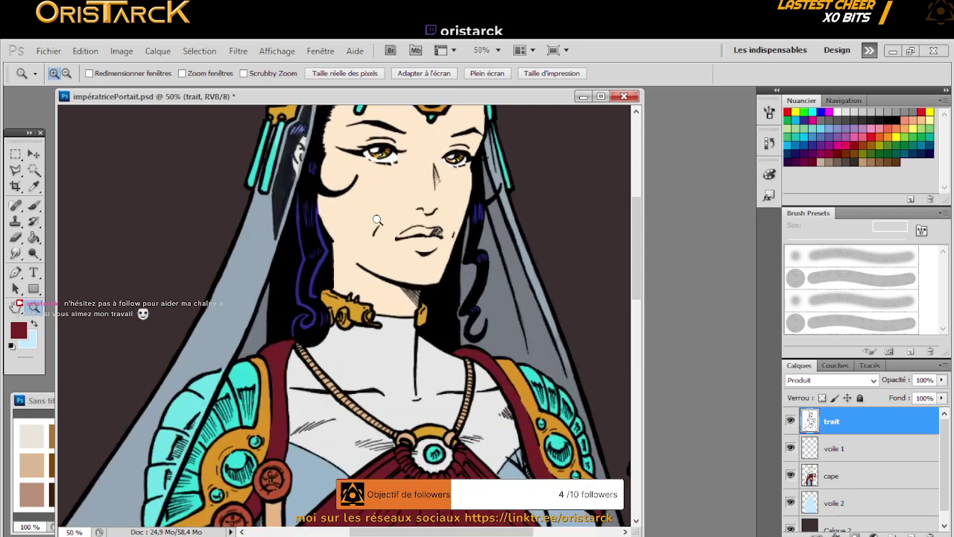
{"action": "left_click", "coordinate": [303, 394]}
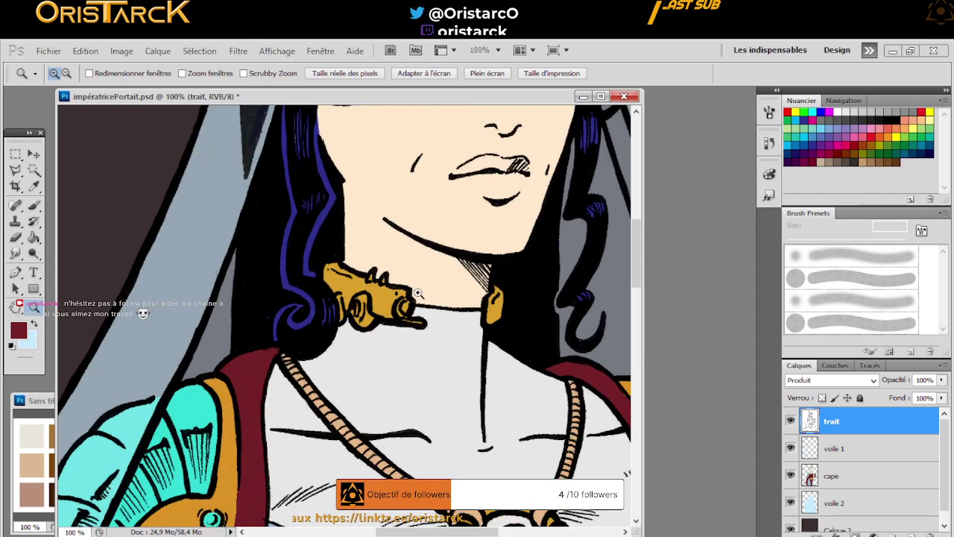
{"action": "left_click", "coordinate": [447, 268], "text": "alt"}
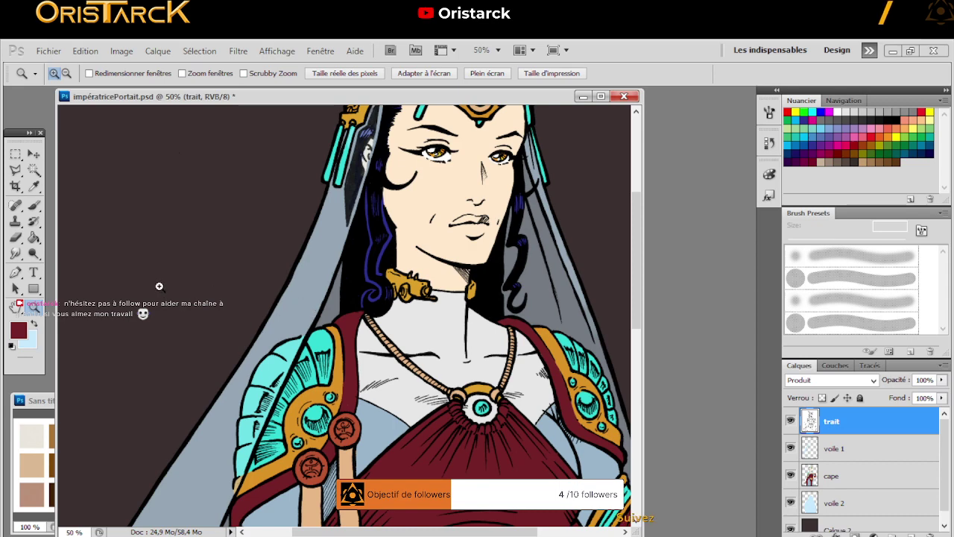
{"action": "left_click", "coordinate": [18, 306]}
{"action": "left_click_drag", "start_coordinate": [440, 187], "coordinate": [373, 357]}
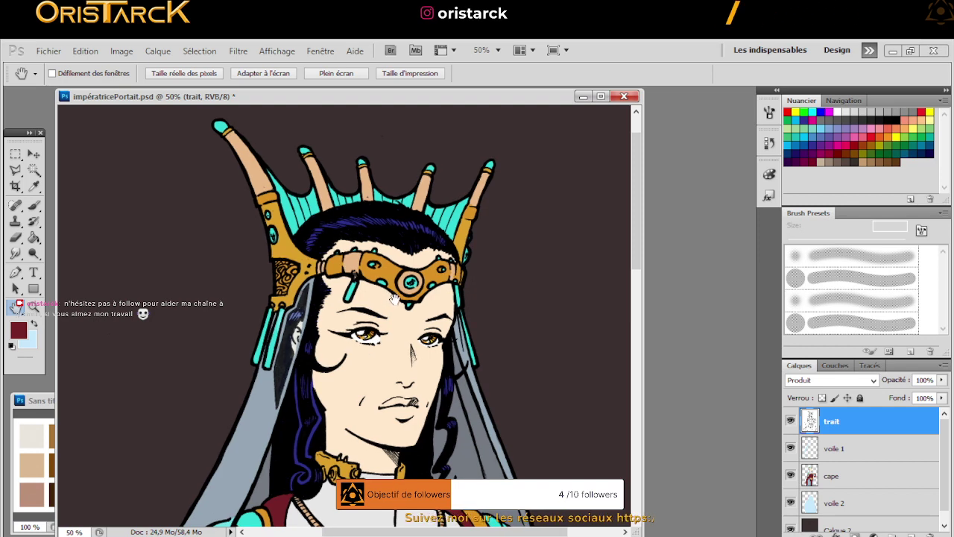
{"action": "left_click_drag", "start_coordinate": [388, 250], "coordinate": [394, 271]}
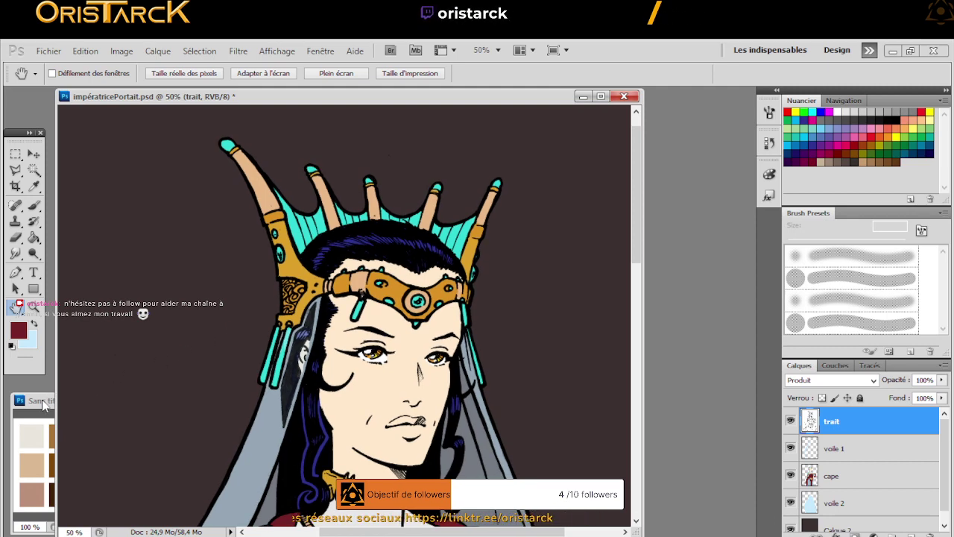
Bring the Sans titre-1 palette document forward and sample its reddish-brown swatch below the orange one
{"action": "left_click_drag", "start_coordinate": [53, 408], "coordinate": [325, 409]}
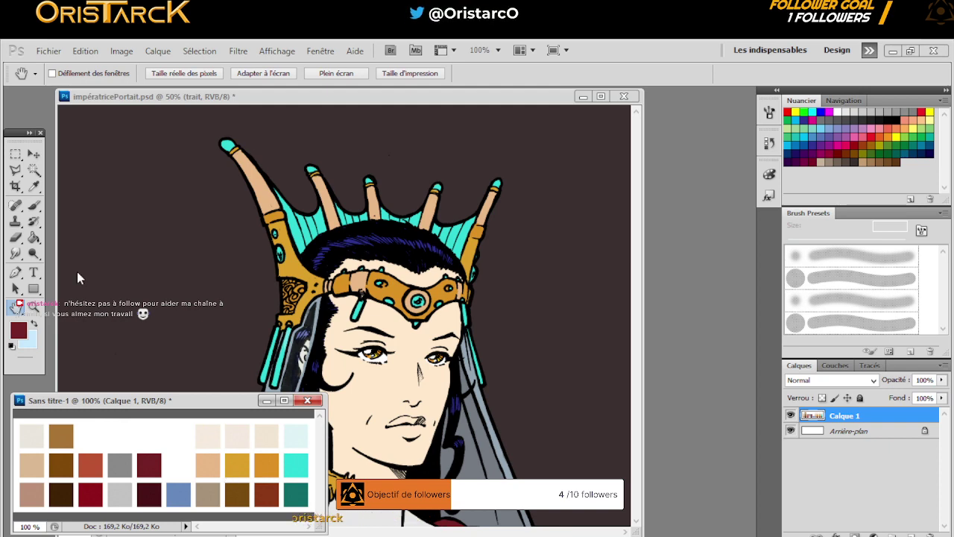
{"action": "left_click", "coordinate": [34, 204]}
{"action": "left_click", "coordinate": [34, 186]}
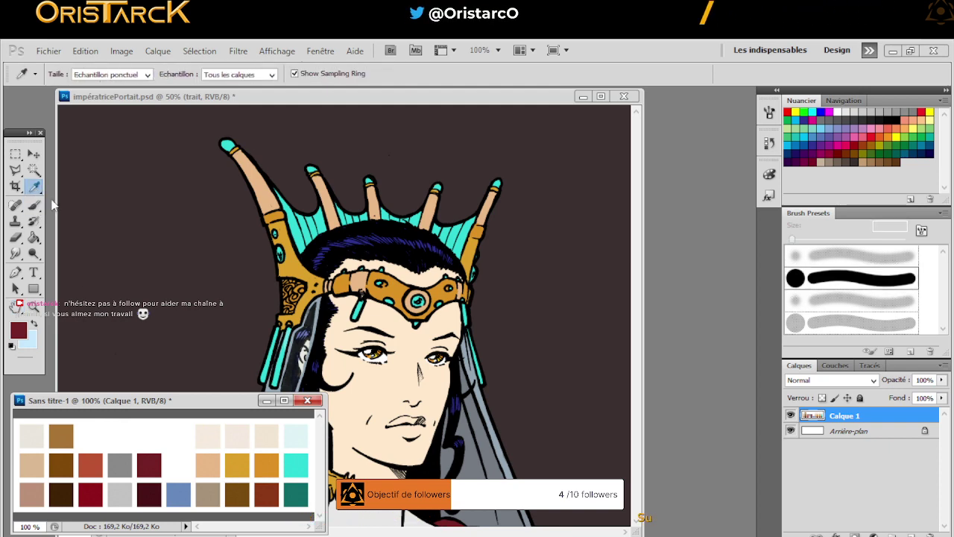
{"action": "left_click", "coordinate": [266, 494]}
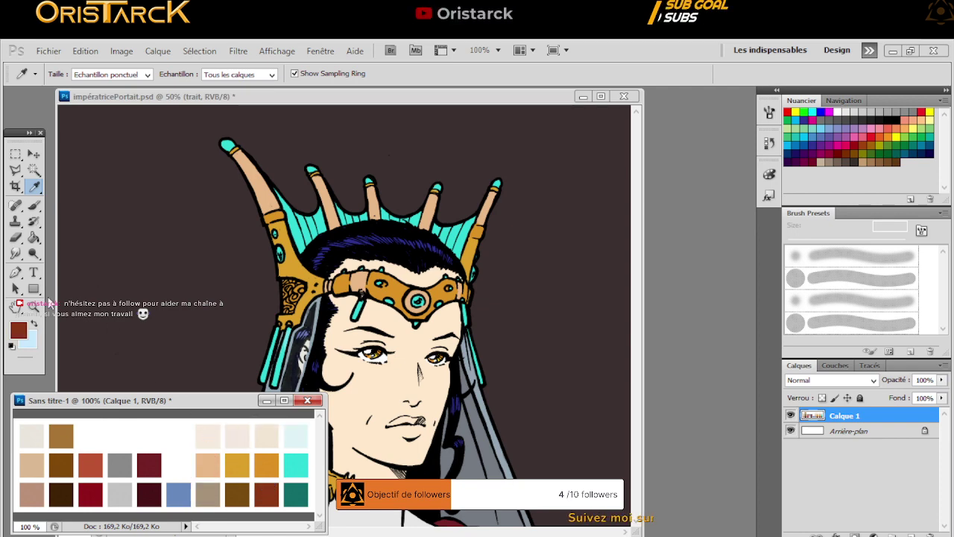
Start a colour range selection in the portrait and sample the orange-gold of the crown's headband beside the central jewel
{"action": "left_click", "coordinate": [37, 305]}
{"action": "left_click", "coordinate": [419, 318]}
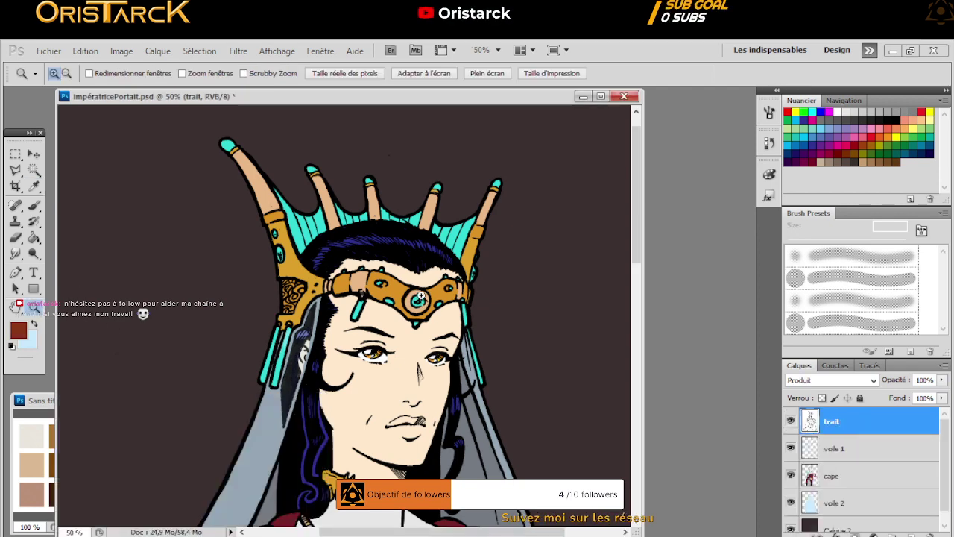
{"action": "left_click", "coordinate": [418, 298]}
{"action": "left_click", "coordinate": [419, 299]}
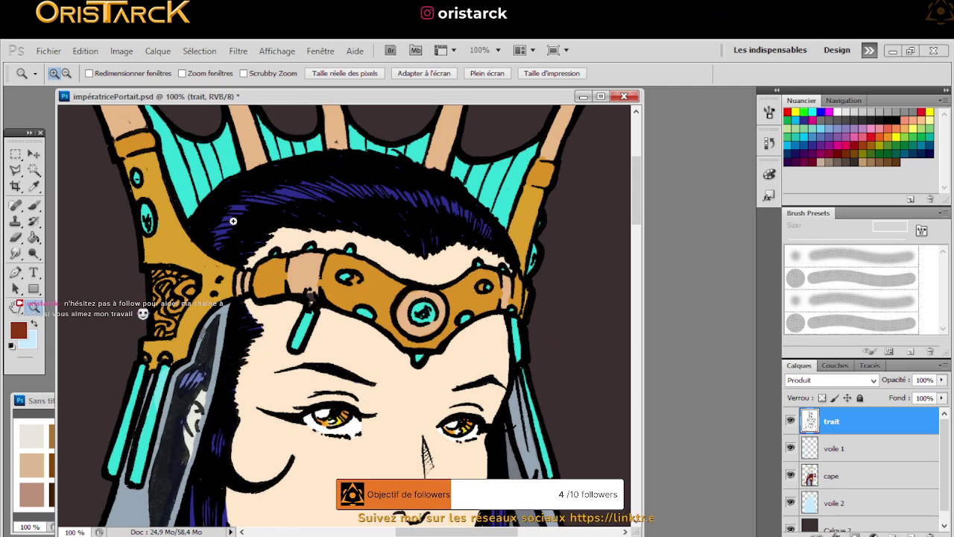
{"action": "left_click", "coordinate": [197, 53]}
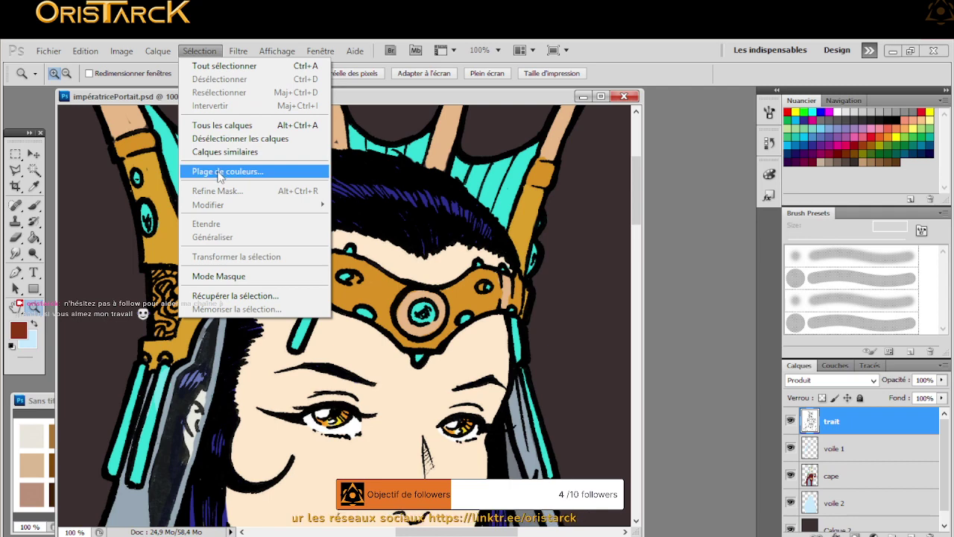
{"action": "left_click", "coordinate": [224, 172]}
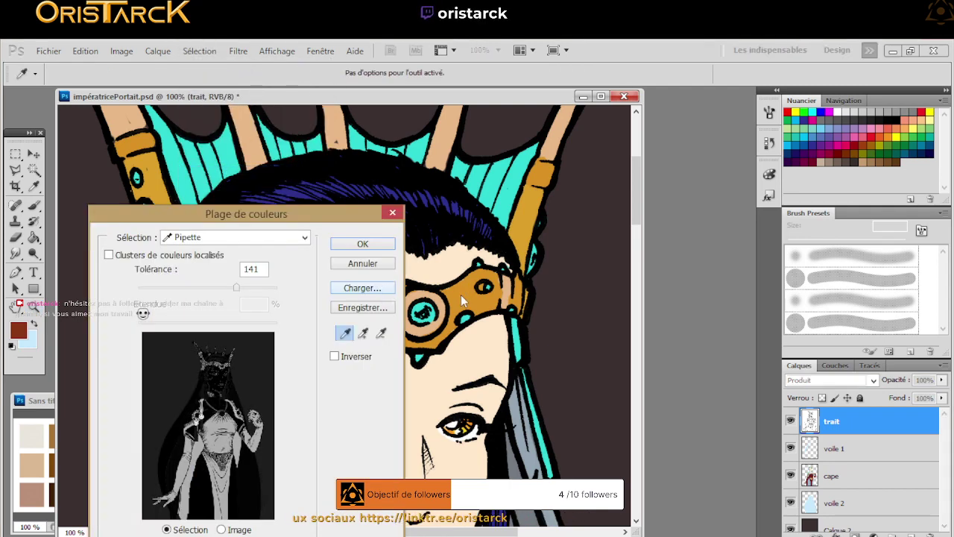
{"action": "left_click", "coordinate": [461, 299]}
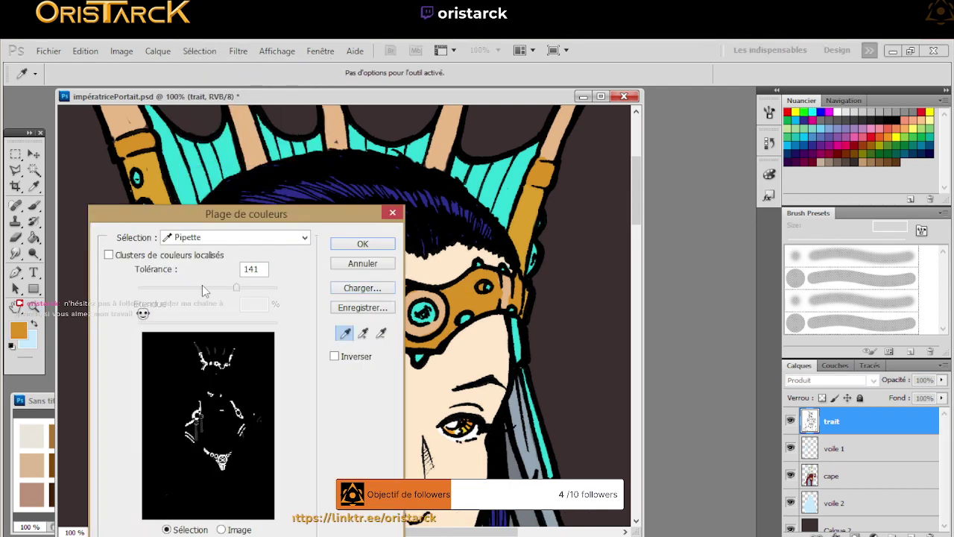
Set the colour range tolerance to 20 and apply it as a selection of the orange-gold areas
{"action": "left_click_drag", "start_coordinate": [236, 292], "coordinate": [107, 289]}
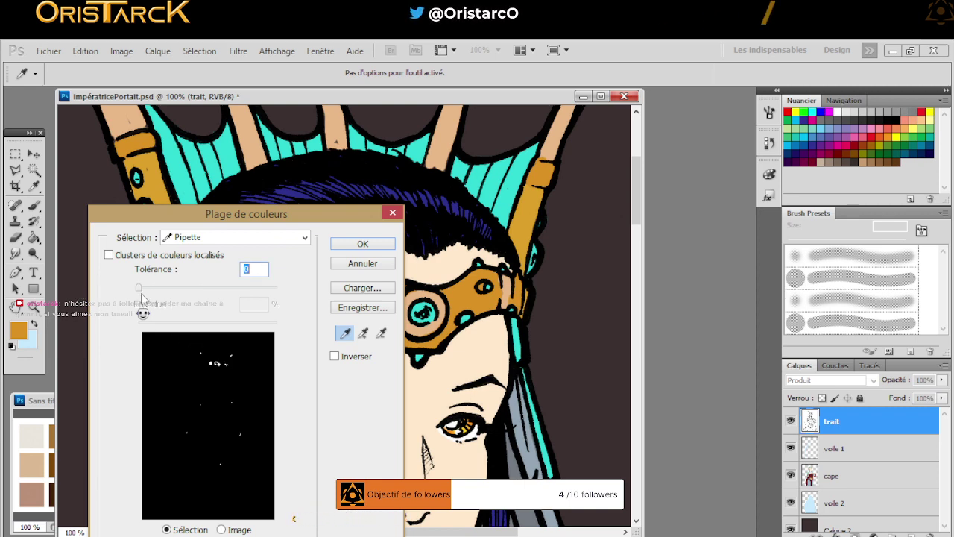
{"action": "left_click_drag", "start_coordinate": [144, 292], "coordinate": [146, 290]}
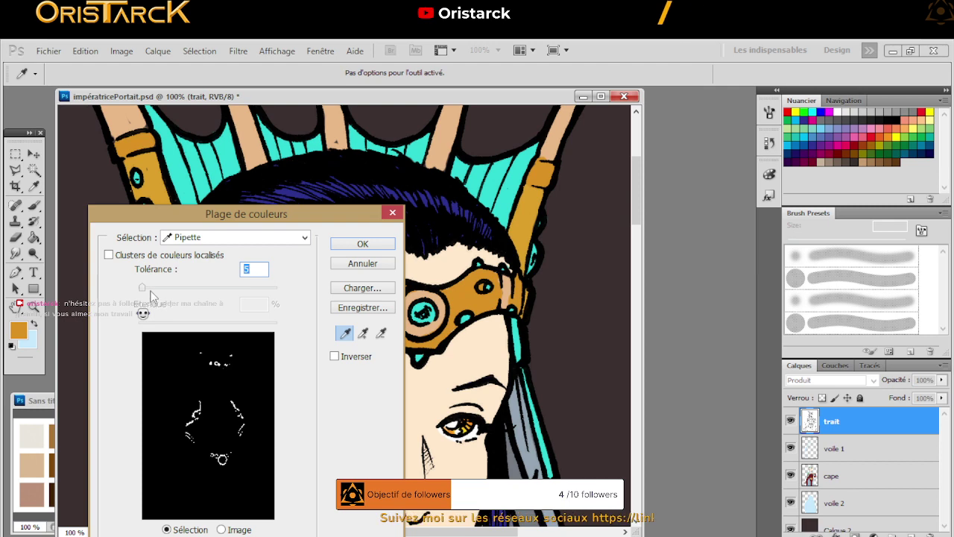
{"action": "left_click_drag", "start_coordinate": [145, 288], "coordinate": [158, 294]}
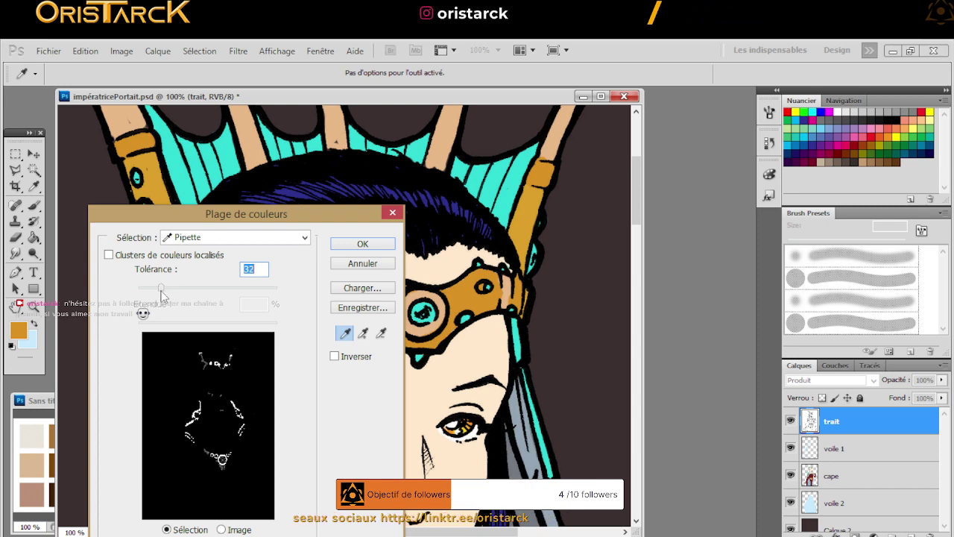
{"action": "left_click_drag", "start_coordinate": [155, 289], "coordinate": [160, 290]}
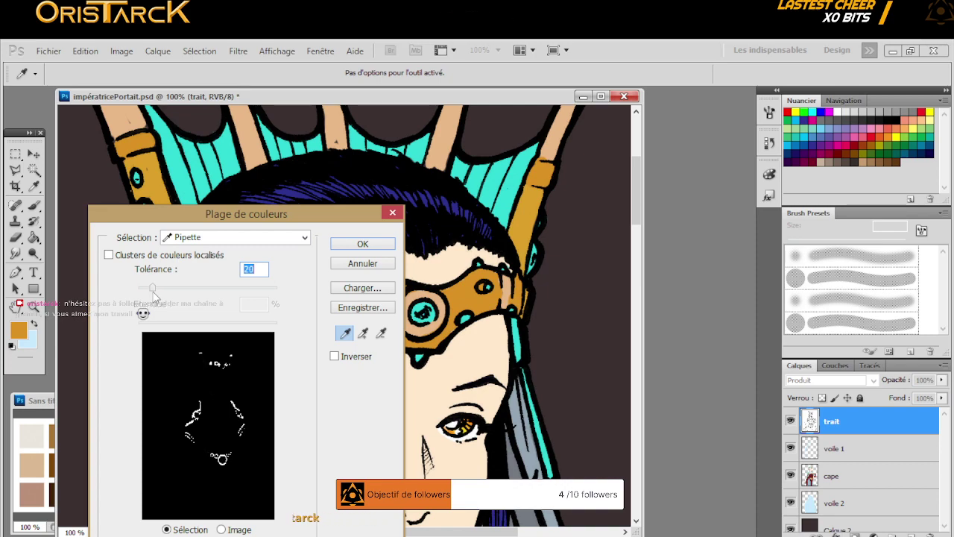
{"action": "left_click", "coordinate": [362, 244]}
{"action": "key", "text": "z"}
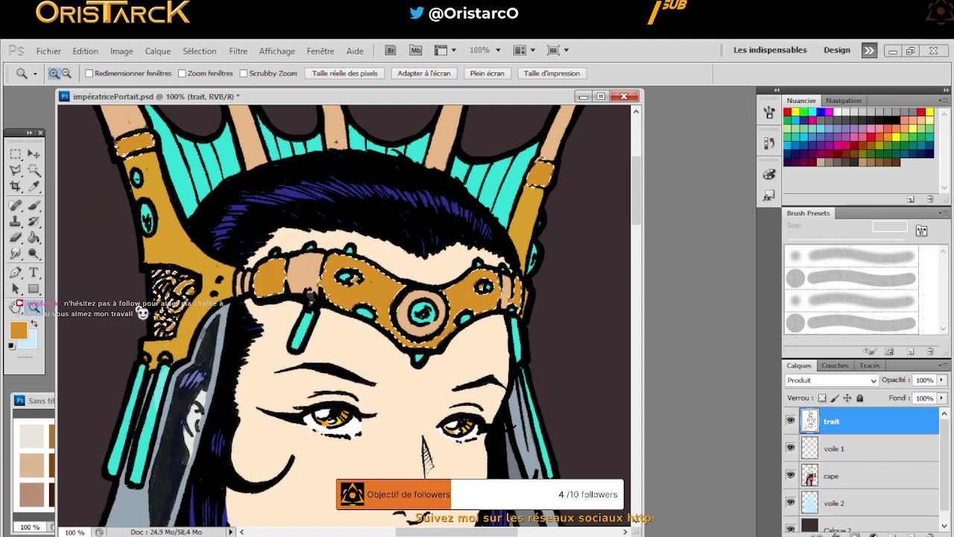
Sample the reddish-brown swatch below the orange one in the Sans titre-1 palette and return to the portrait with the 8 px brush
{"action": "left_click", "coordinate": [33, 400]}
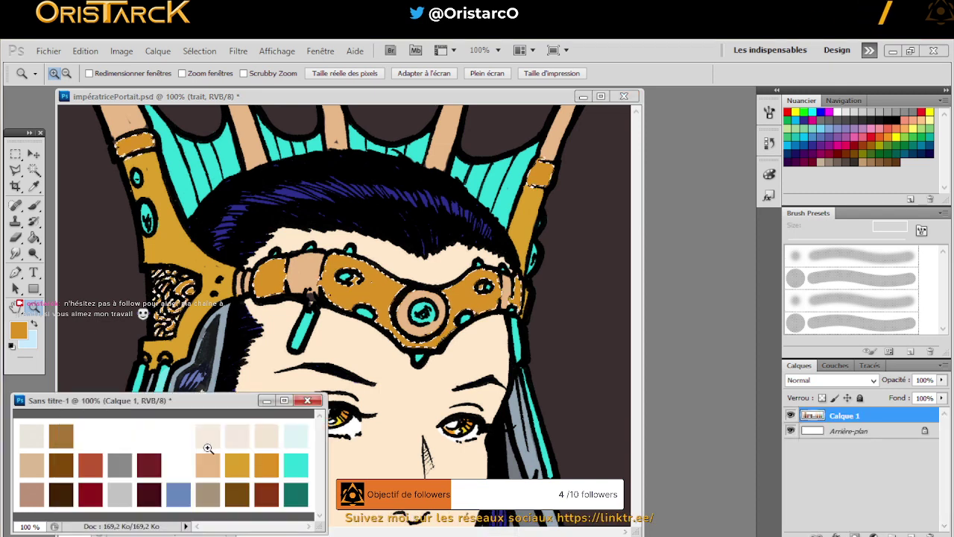
{"action": "key", "text": "i"}
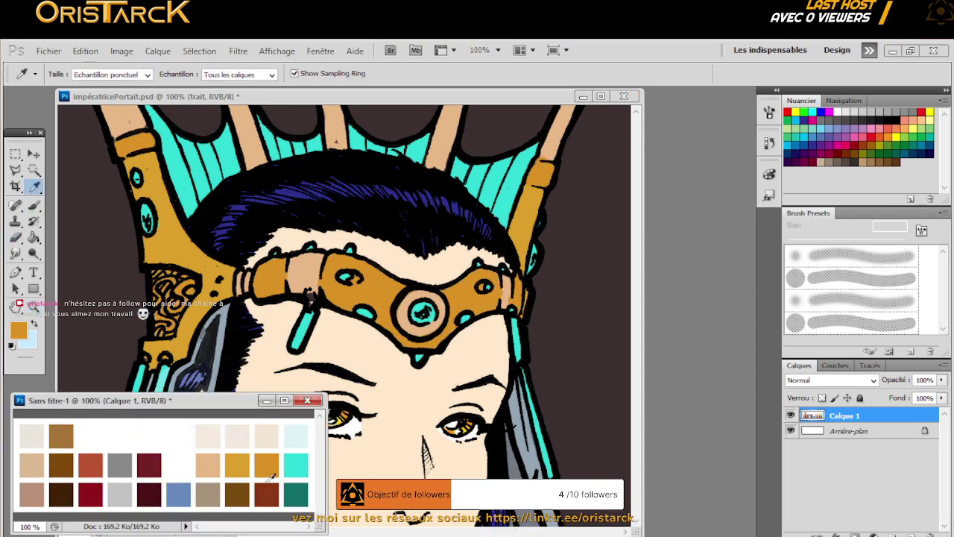
{"action": "left_click", "coordinate": [266, 486]}
{"action": "key", "text": "b"}
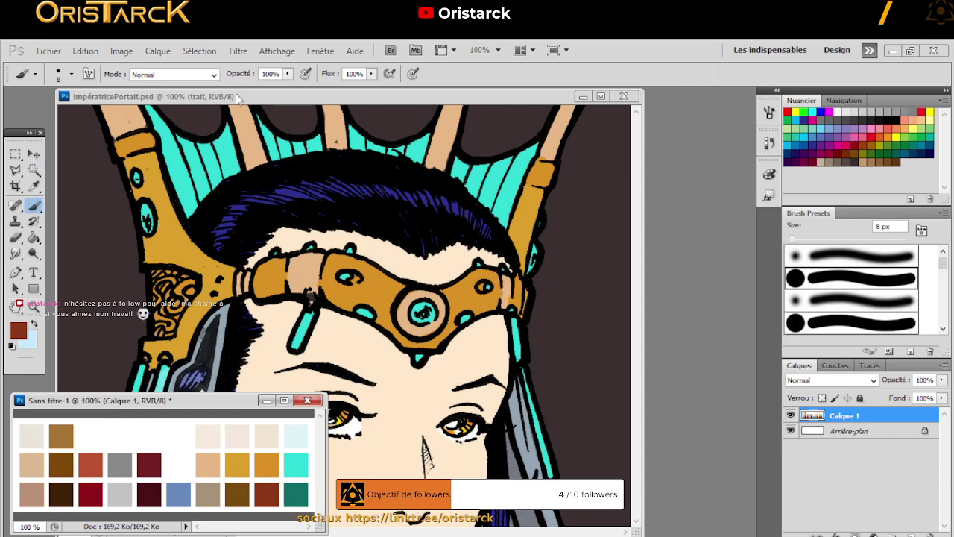
{"action": "left_click", "coordinate": [239, 116]}
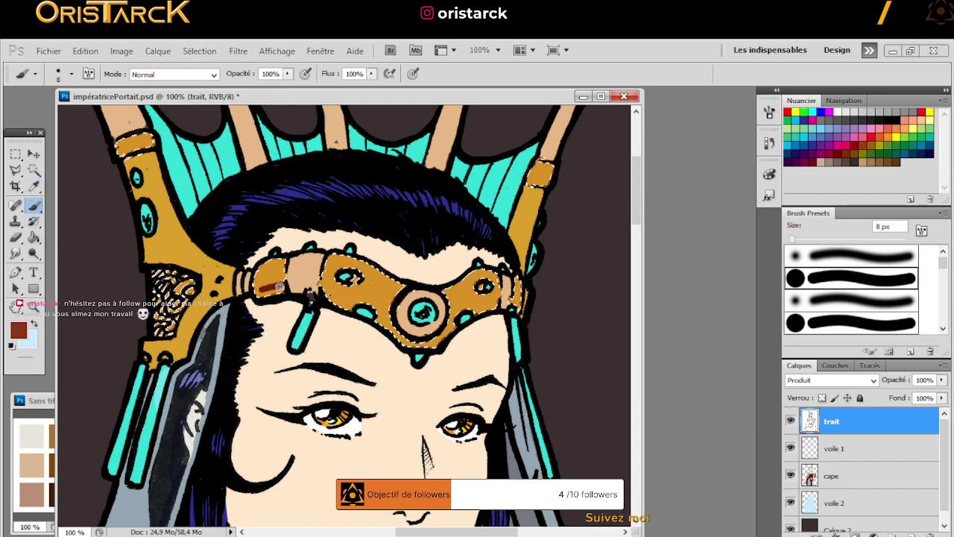
{"action": "mouse_move", "coordinate": [259, 290]}
{"action": "left_mouse_down"}
{"action": "mouse_move", "coordinate": [285, 286]}
{"action": "mouse_move", "coordinate": [258, 289]}
{"action": "left_mouse_up"}
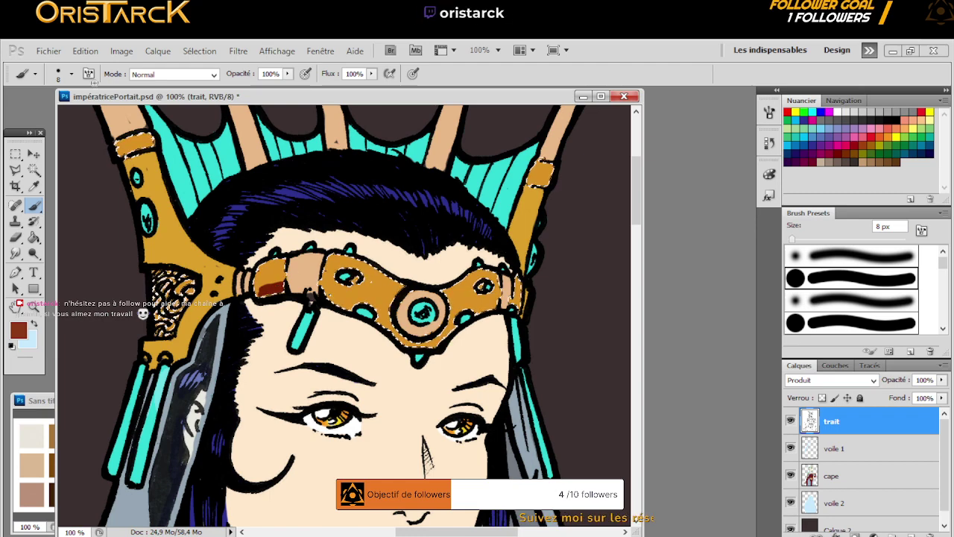
{"action": "left_click", "coordinate": [86, 52]}
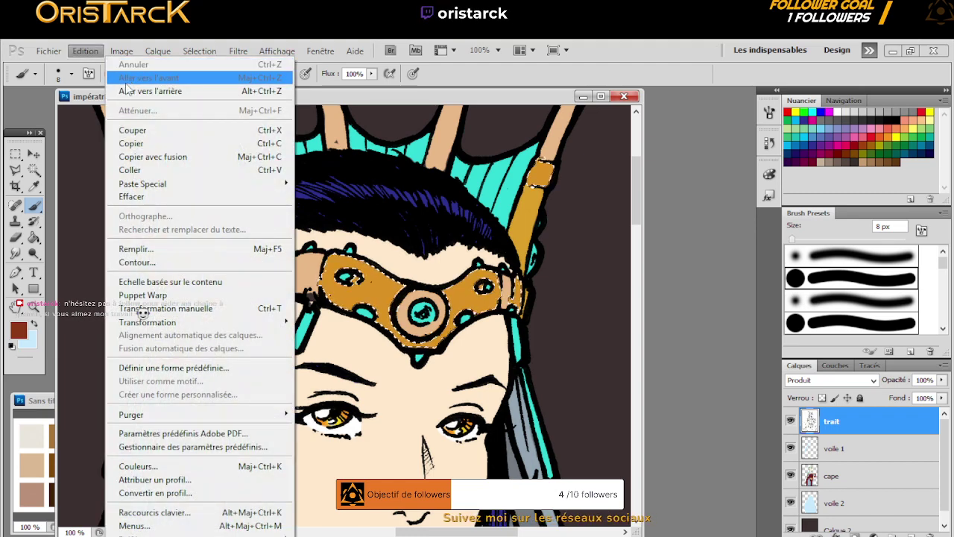
{"action": "left_click", "coordinate": [153, 88]}
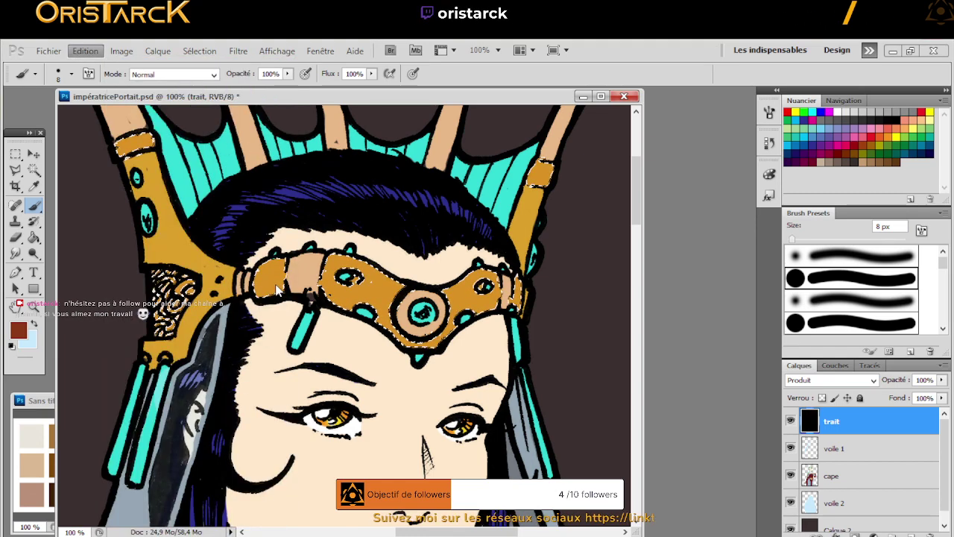
{"action": "left_click_drag", "start_coordinate": [278, 289], "coordinate": [256, 288]}
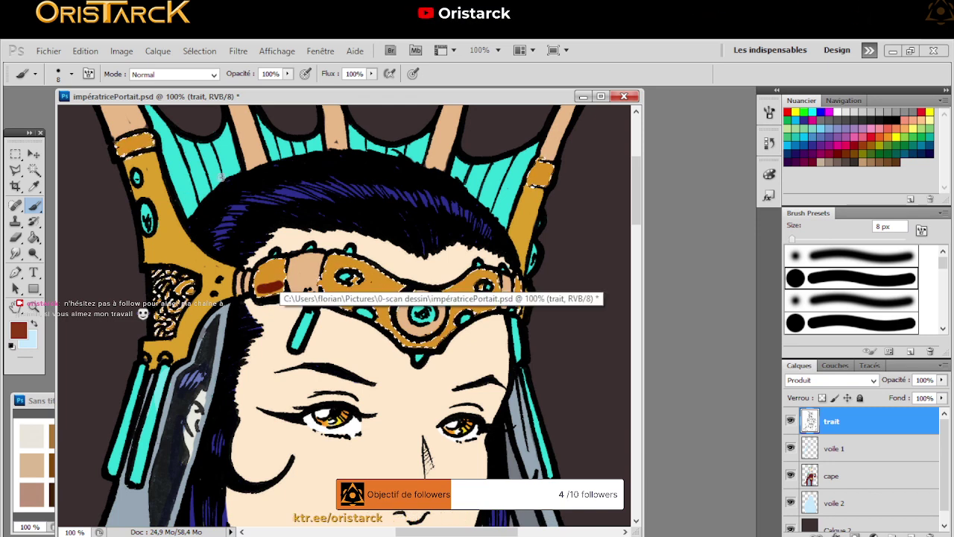
Create a new layer directly above the cape layer and name it metal
{"action": "left_click", "coordinate": [875, 471]}
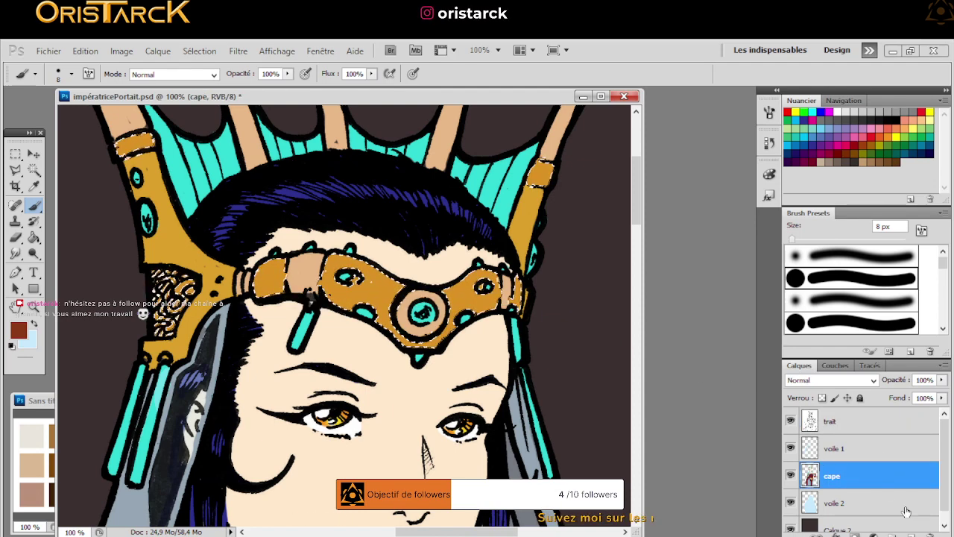
{"action": "left_click", "coordinate": [913, 527]}
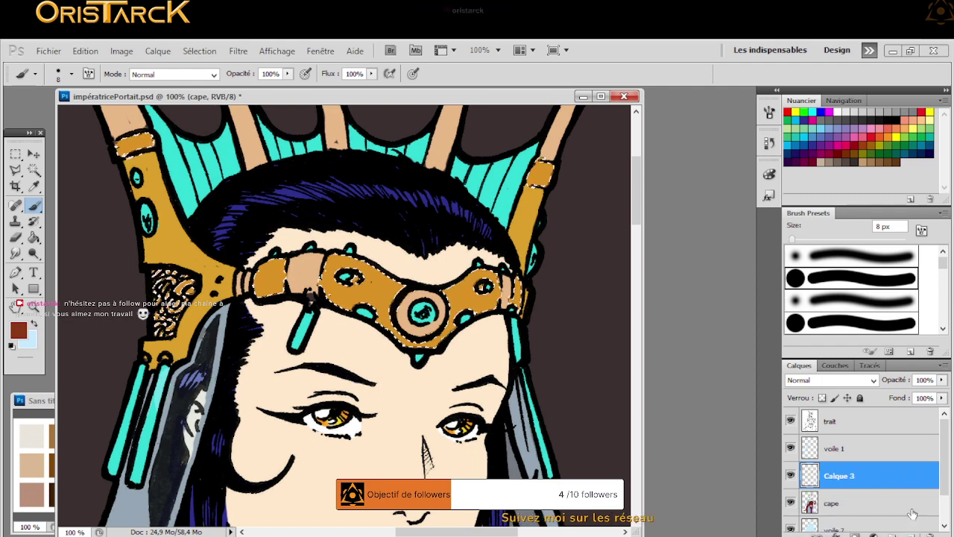
{"action": "double_click", "coordinate": [837, 477]}
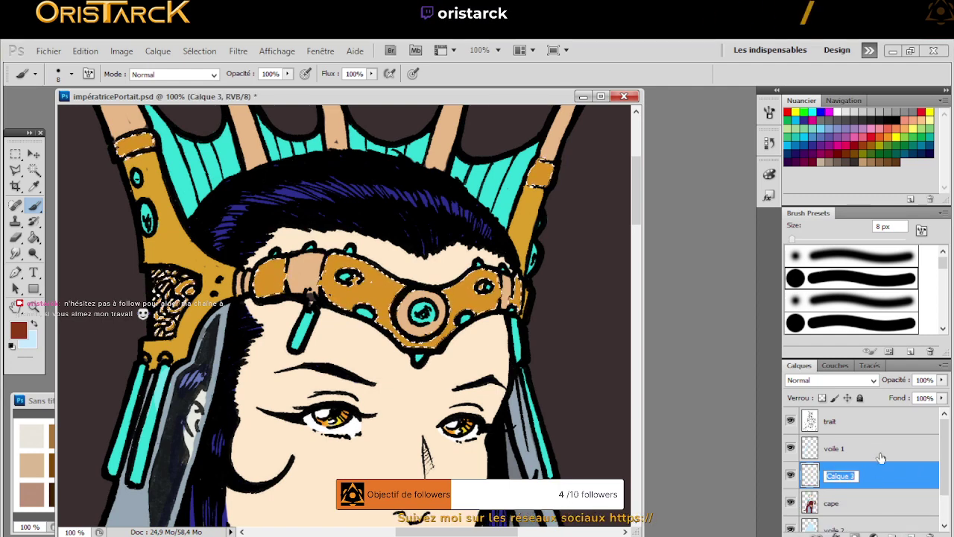
{"action": "type", "text": "meta"}
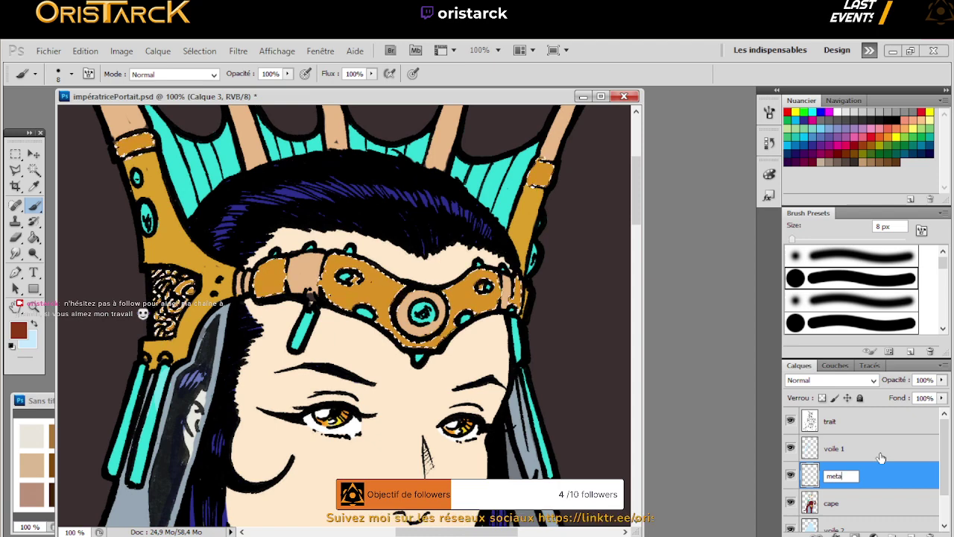
{"action": "type", "text": "l"}
{"action": "key", "text": "Return"}
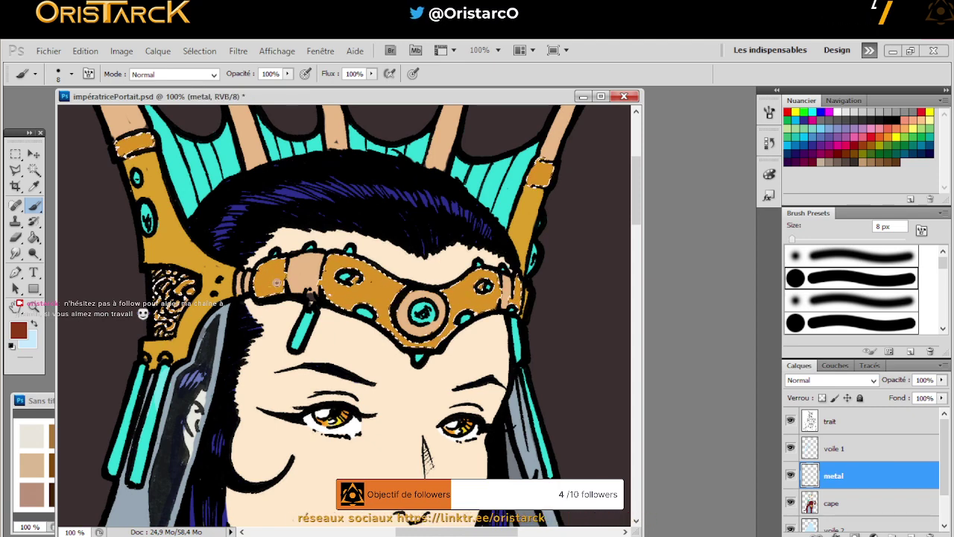
Paint reddish-brown shadows inside the selected gold areas of the headband, crown bands and side ornament, and clear the selection
{"action": "left_click_drag", "start_coordinate": [274, 283], "coordinate": [255, 290]}
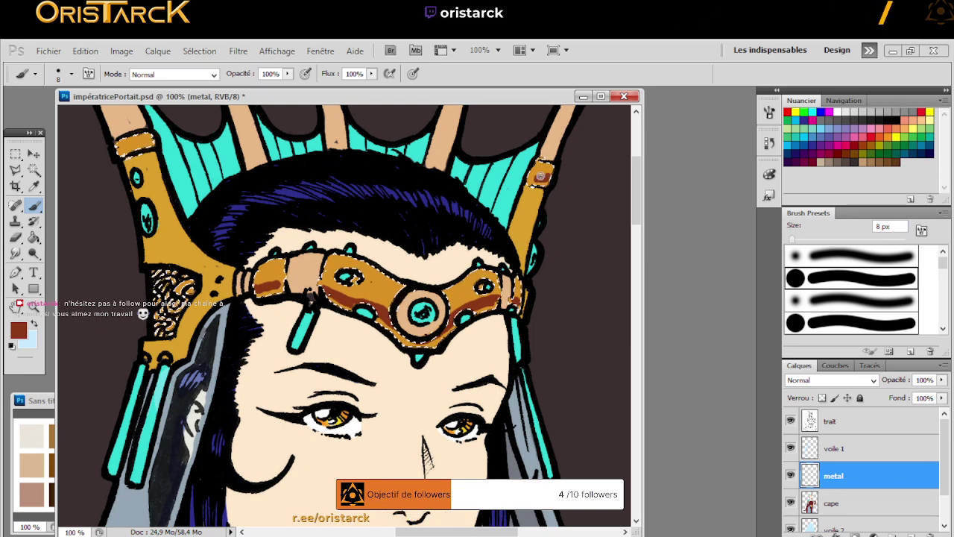
{"action": "left_click_drag", "start_coordinate": [539, 175], "coordinate": [535, 178]}
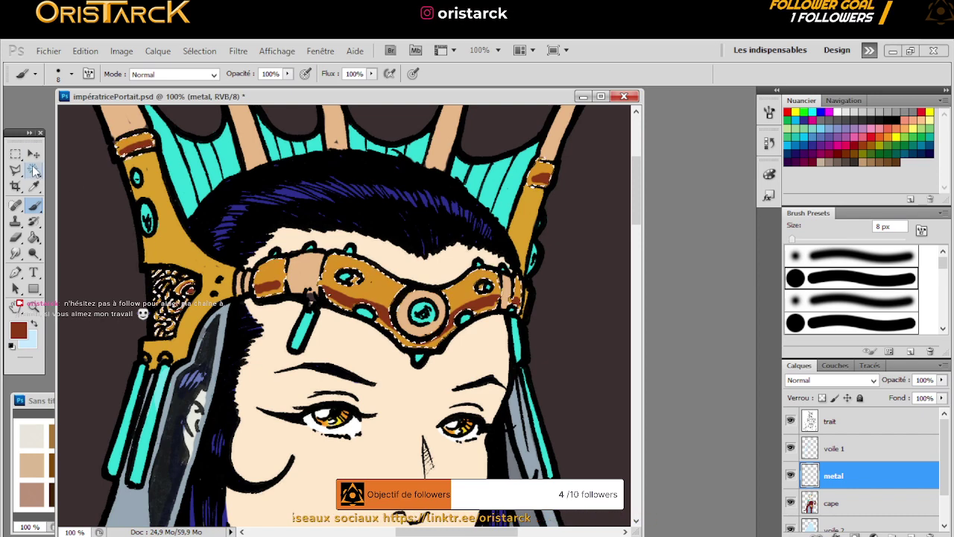
{"action": "key", "text": "m"}
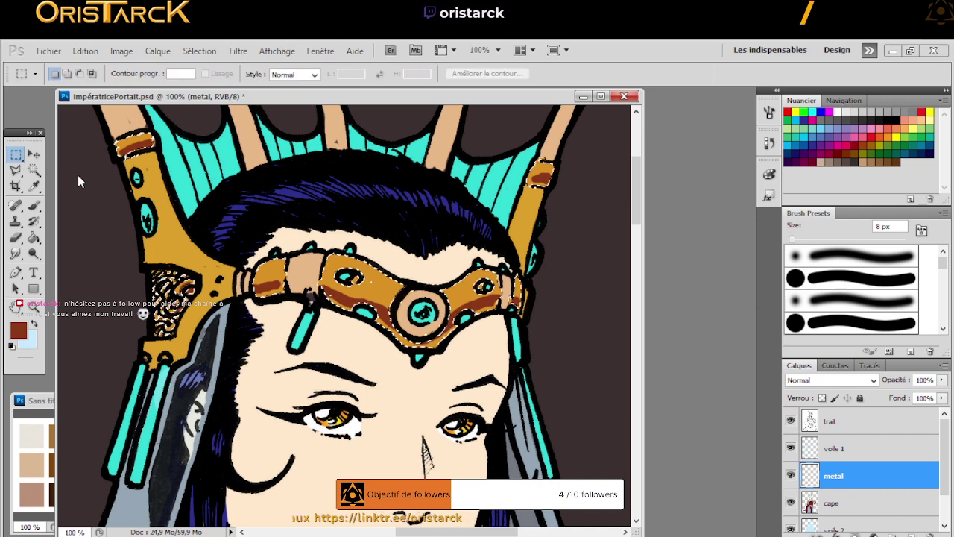
{"action": "left_click", "coordinate": [98, 202]}
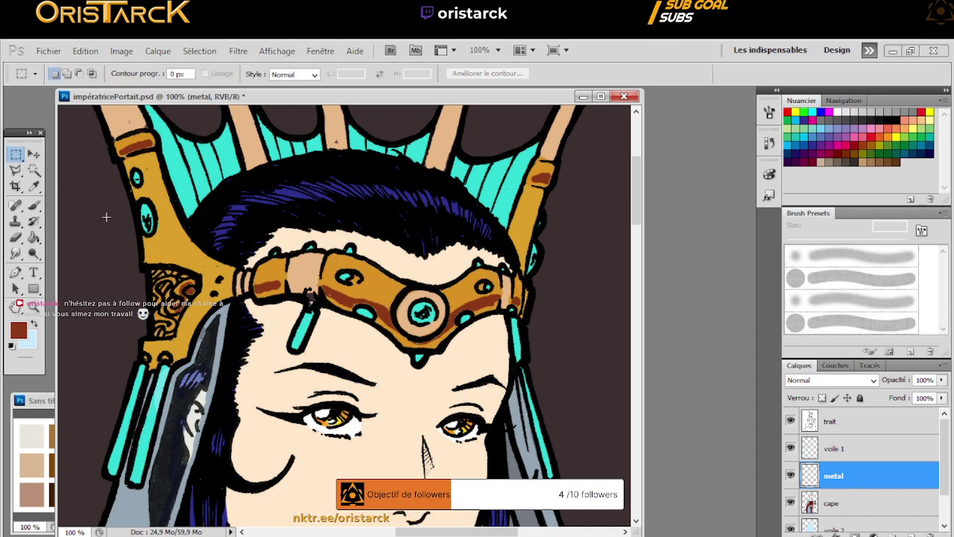
Reduce the brush to 7 px and paint reddish-brown shadows into the swirls of the crown's side ornament
{"action": "left_click", "coordinate": [34, 206]}
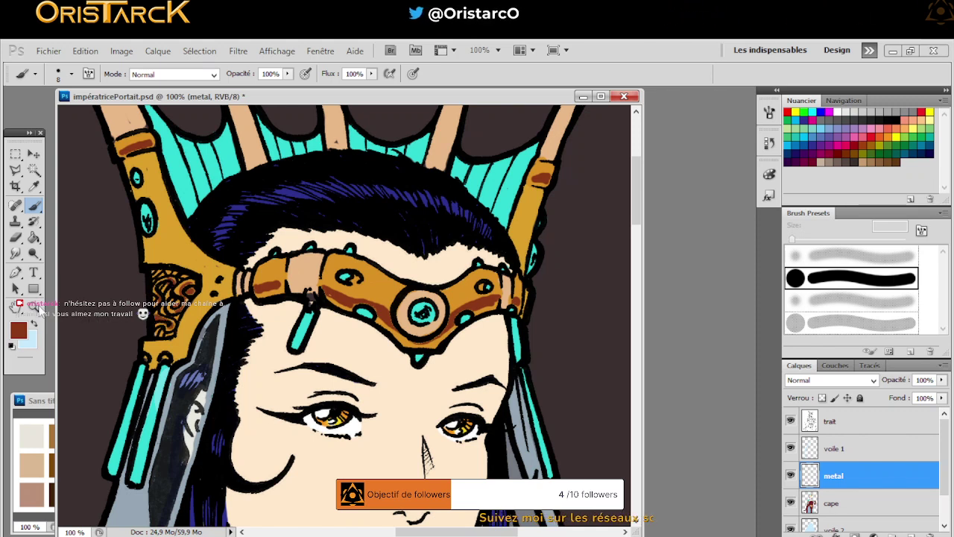
{"action": "key", "text": "z"}
{"action": "left_click", "coordinate": [177, 301]}
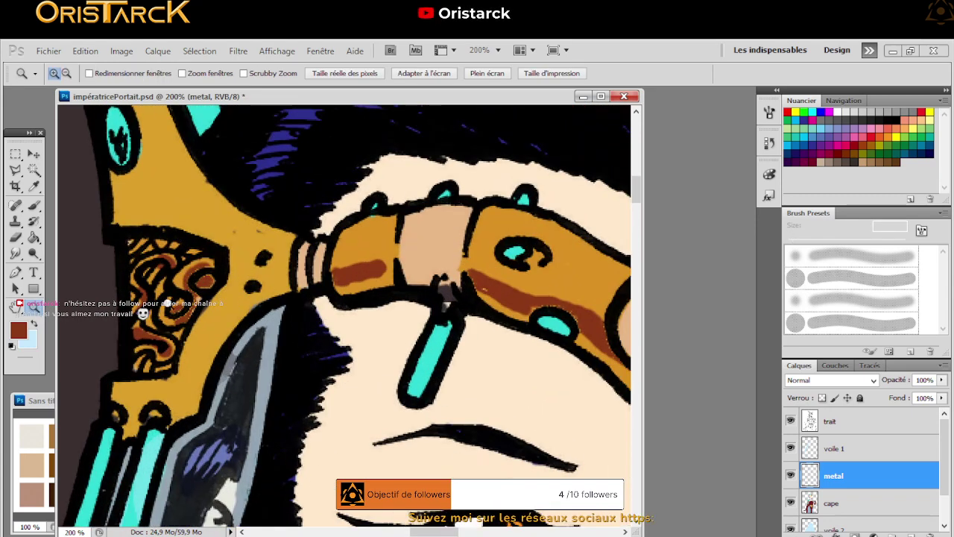
{"action": "left_click", "coordinate": [164, 301]}
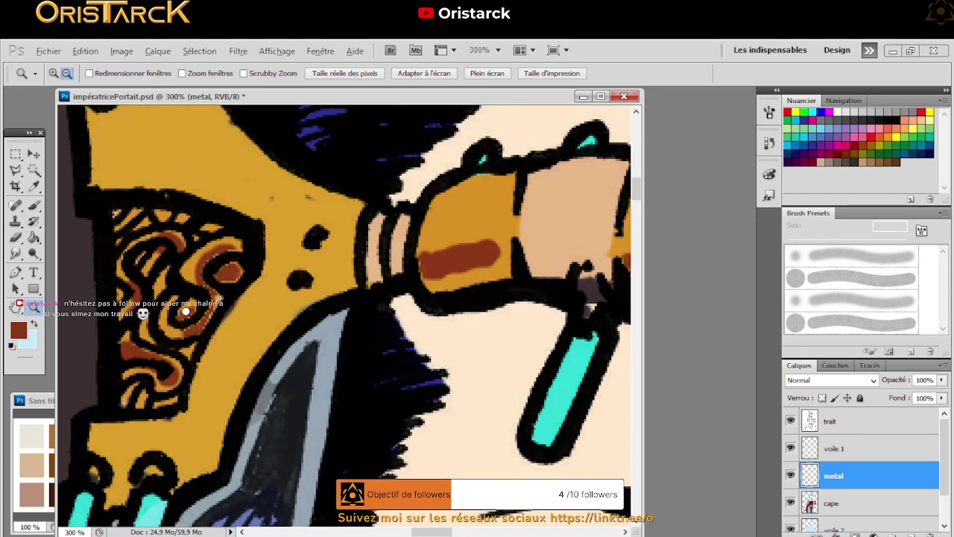
{"action": "left_click", "coordinate": [180, 312], "text": "alt"}
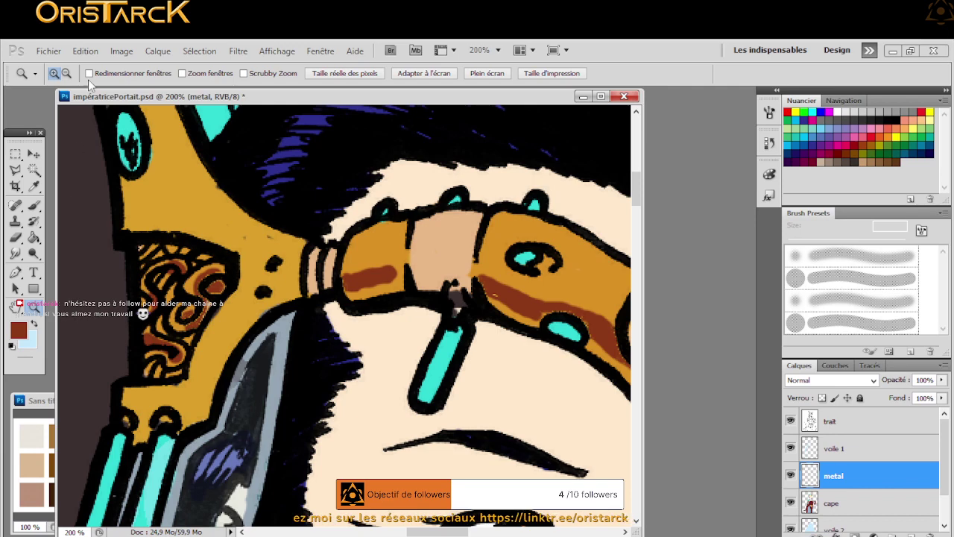
{"action": "left_click", "coordinate": [85, 50]}
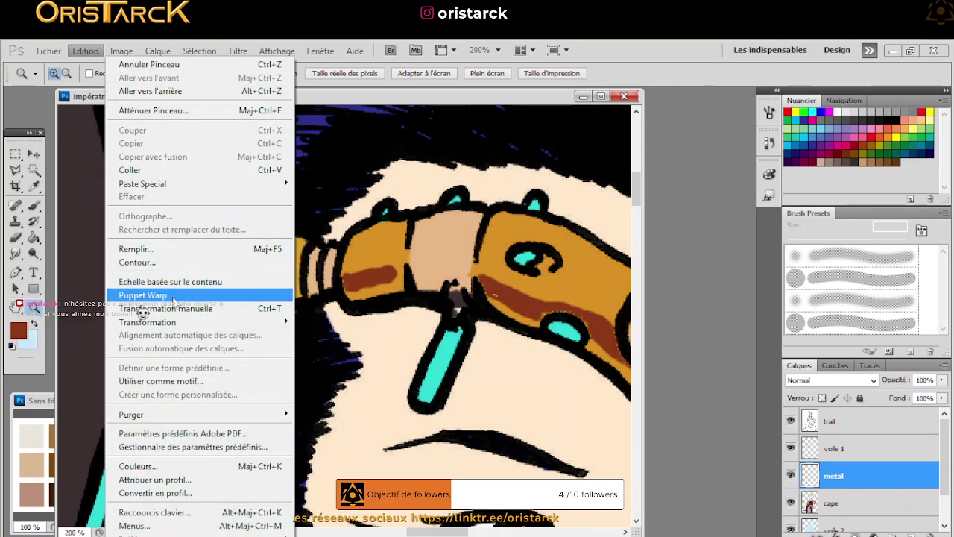
{"action": "mouse_move", "coordinate": [48, 51]}
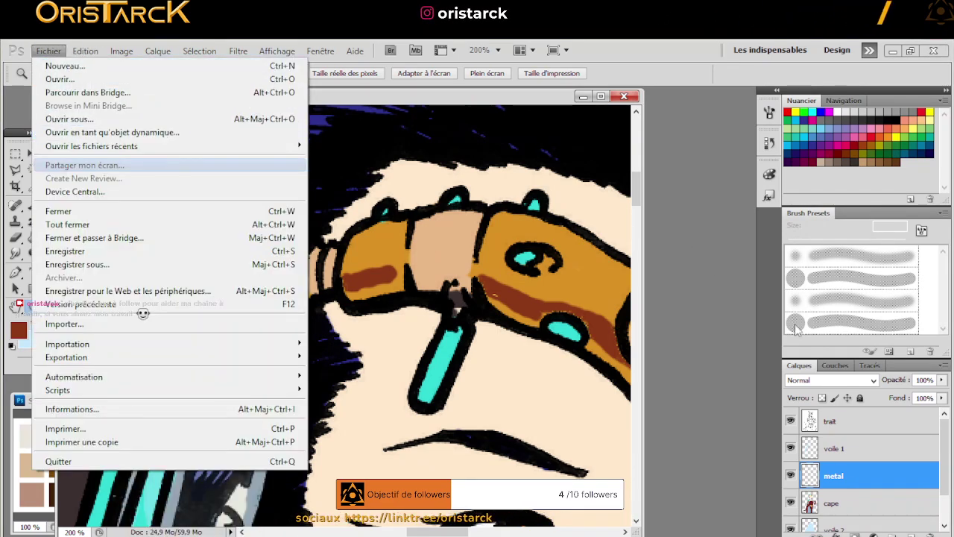
{"action": "left_click", "coordinate": [635, 270]}
{"action": "left_click", "coordinate": [33, 207]}
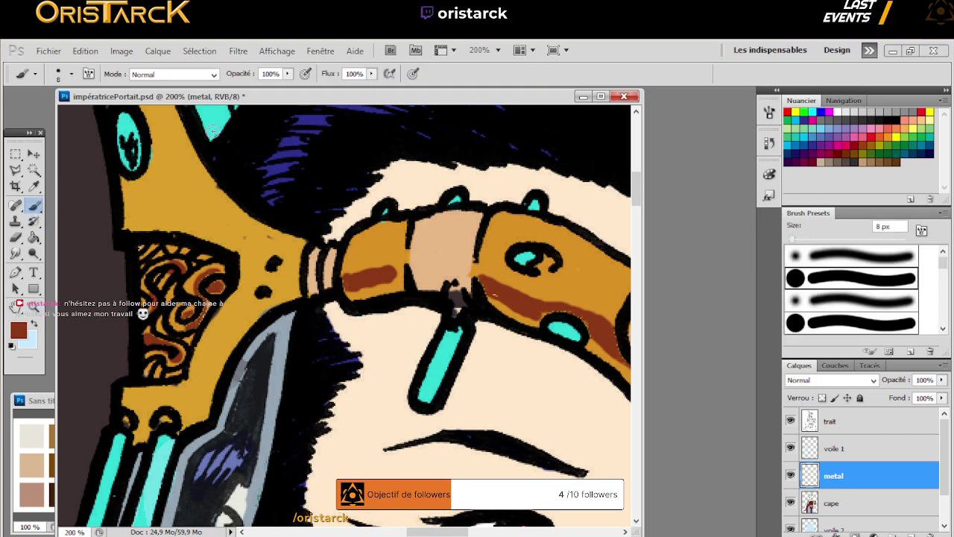
{"action": "left_click", "coordinate": [58, 77]}
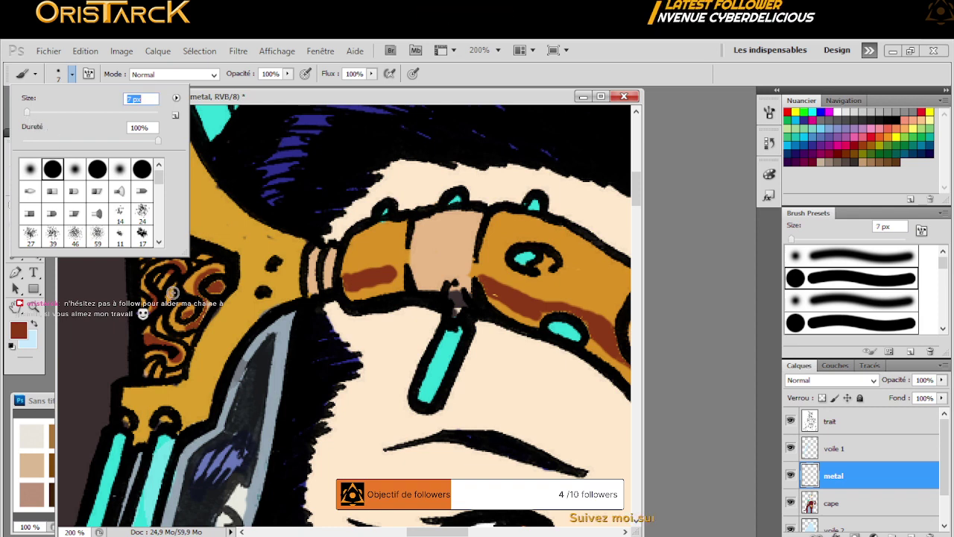
{"action": "key", "text": "Return"}
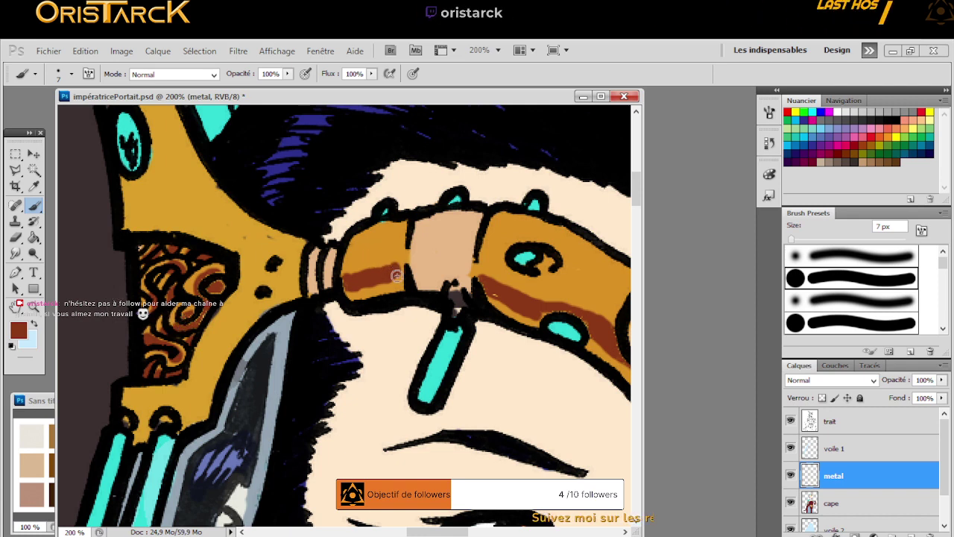
Extend the brown shadow along the small gold headband segment, and undo the stroke painted across the beige band
{"action": "left_click_drag", "start_coordinate": [365, 281], "coordinate": [401, 282]}
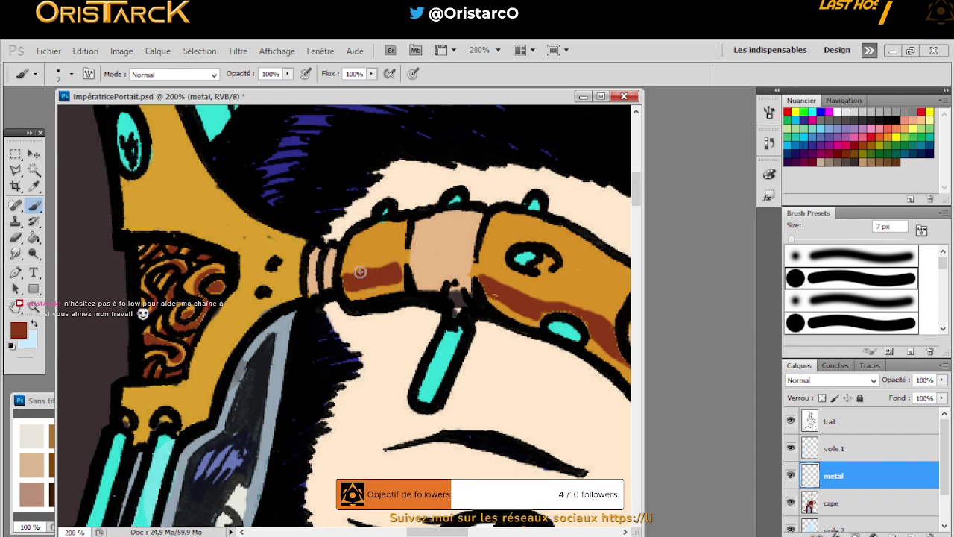
{"action": "left_click_drag", "start_coordinate": [407, 278], "coordinate": [472, 282]}
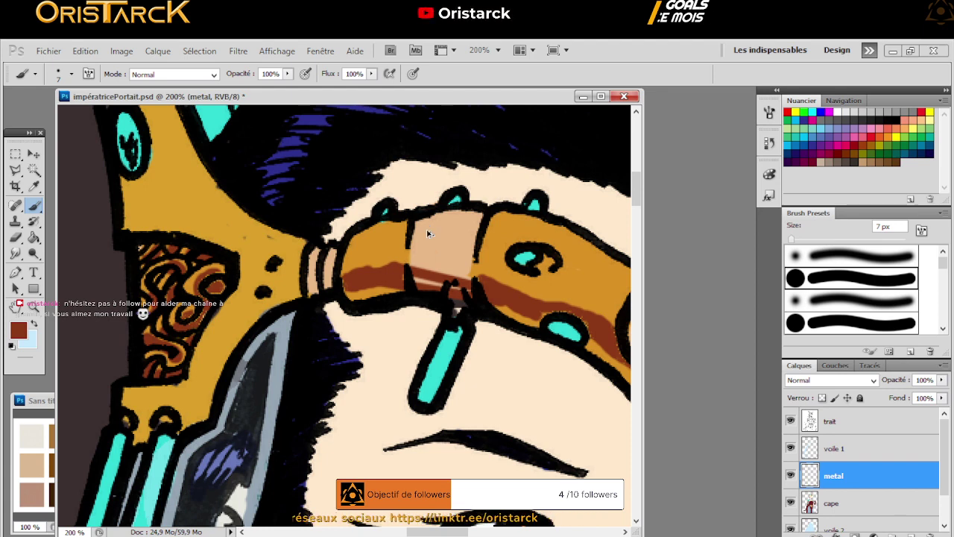
{"action": "key", "text": "ctrl+z"}
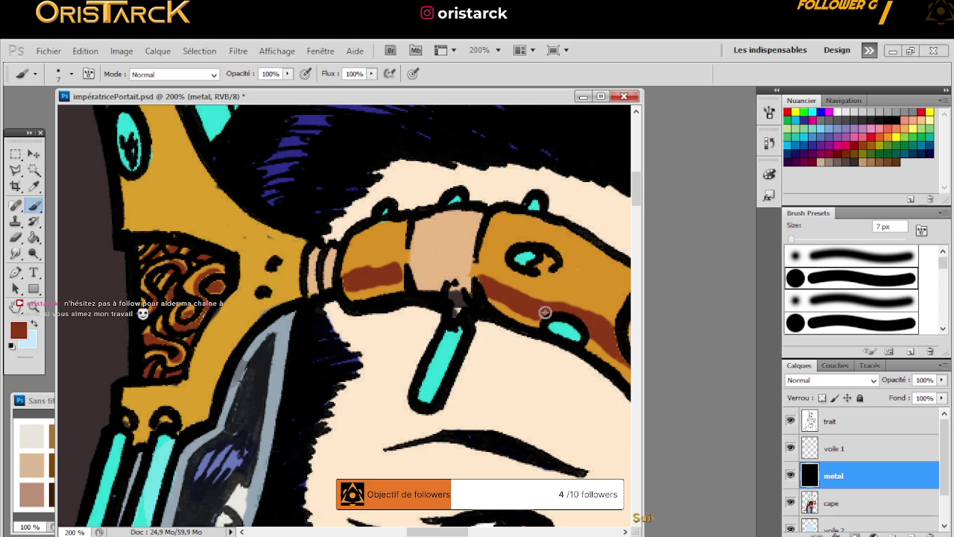
Touch up the side ornament's swirls with a 6 px eraser and add more reddish-brown shading with the brush
{"action": "left_click", "coordinate": [15, 237]}
{"action": "left_click", "coordinate": [71, 75]}
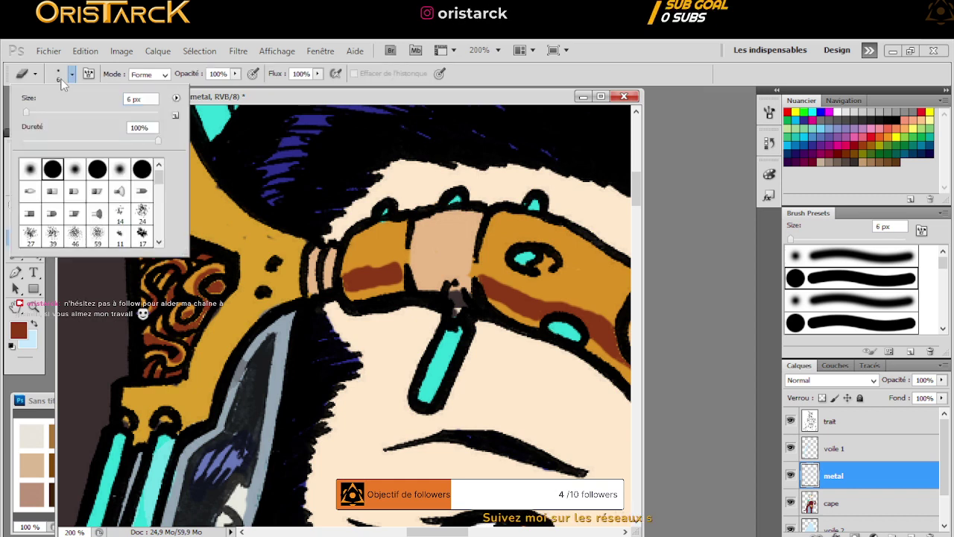
{"action": "left_click", "coordinate": [518, 75]}
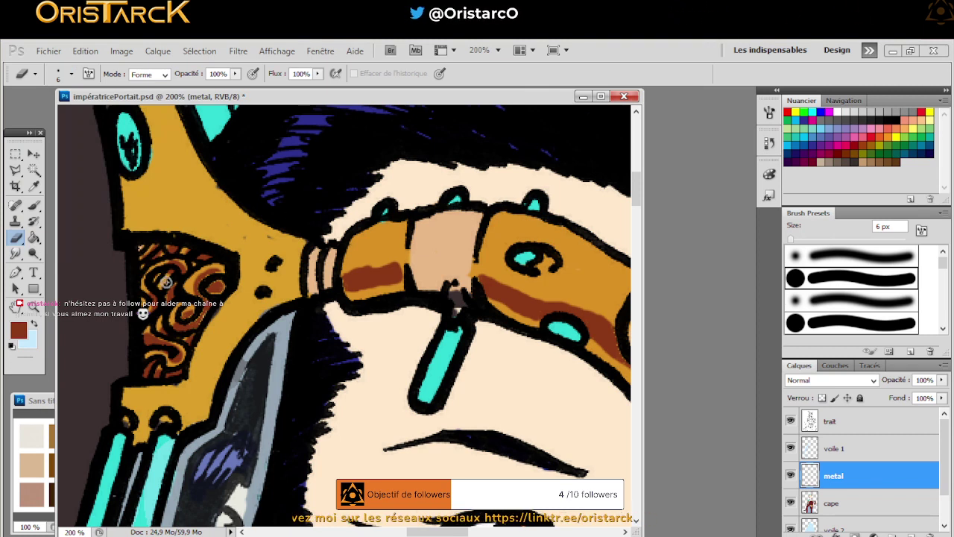
{"action": "left_click", "coordinate": [34, 205]}
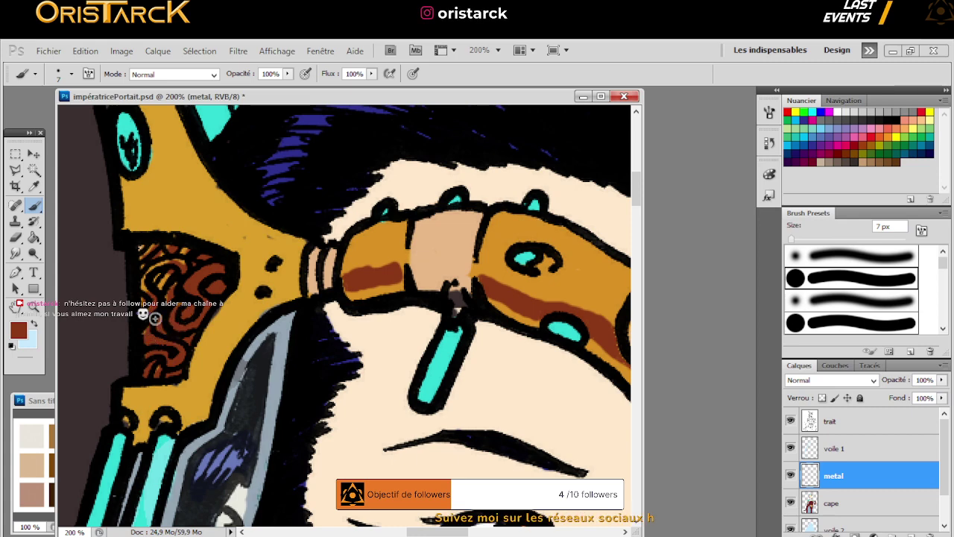
Hide the metal layer and select the orange-gold headband and side-ornament areas of the cape layer by colour range
{"action": "left_click", "coordinate": [791, 477]}
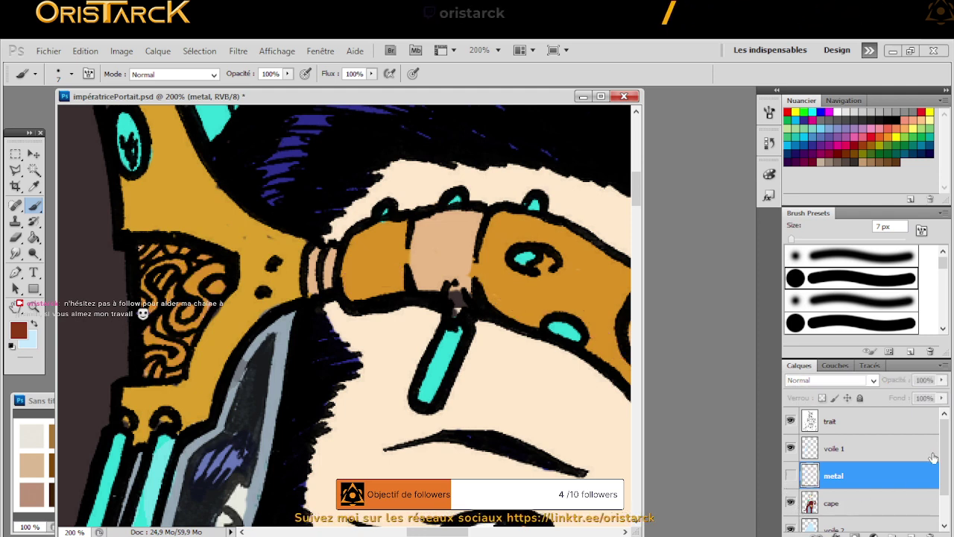
{"action": "scroll", "coordinate": [892, 467], "scroll_direction": "down", "scroll_amount": 2}
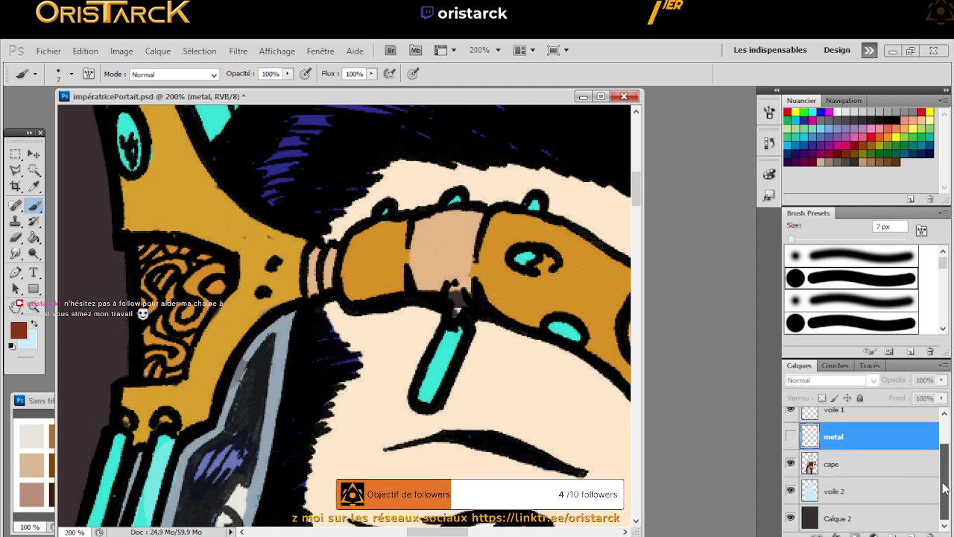
{"action": "left_click", "coordinate": [879, 464]}
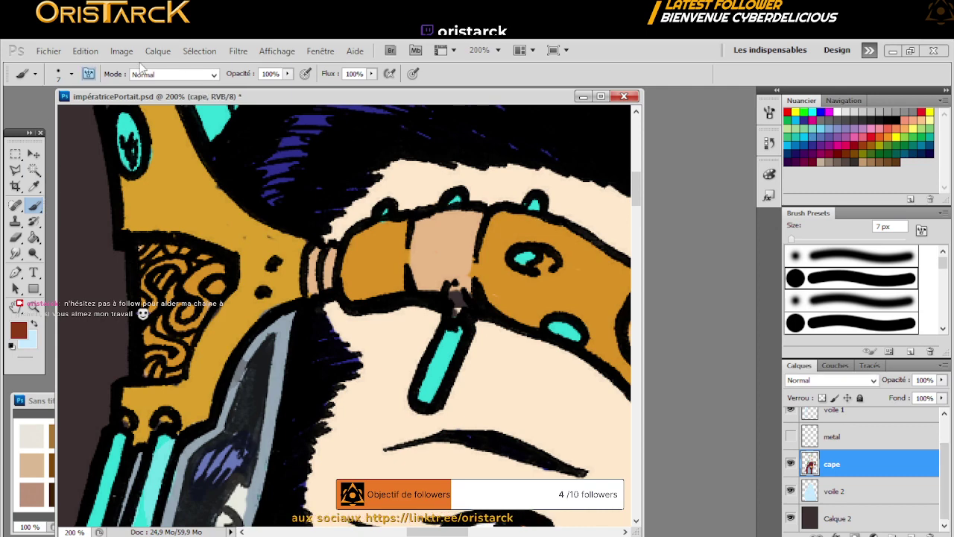
{"action": "left_click", "coordinate": [239, 50]}
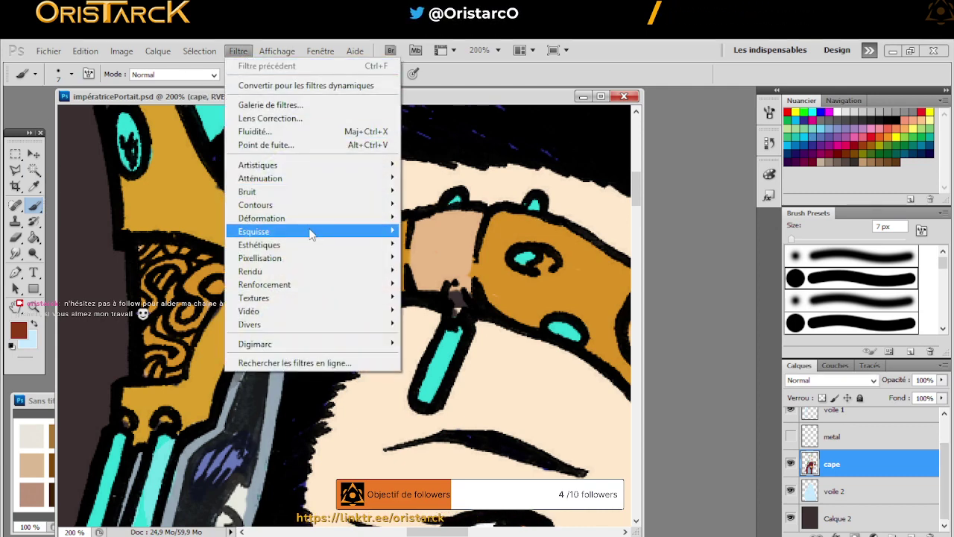
{"action": "mouse_move", "coordinate": [308, 211]}
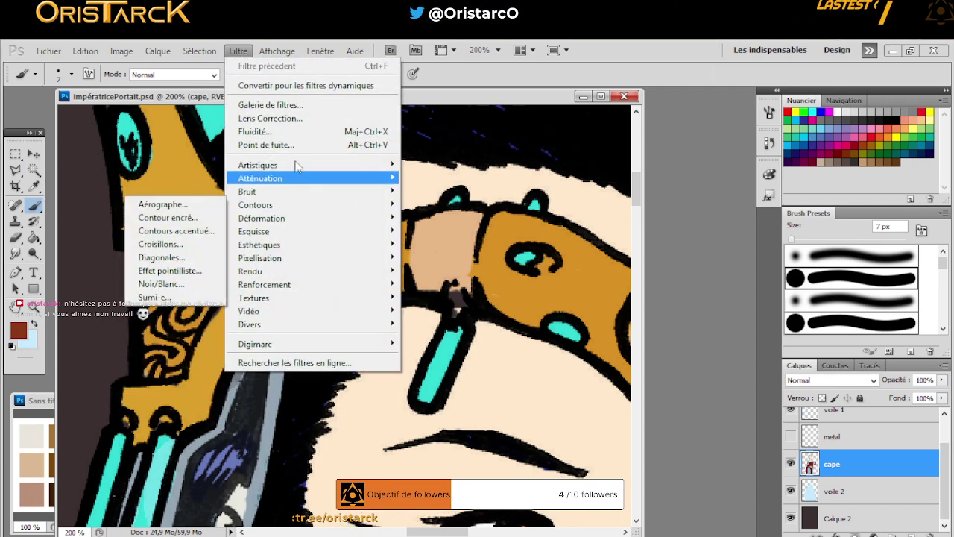
{"action": "mouse_move", "coordinate": [199, 51]}
{"action": "left_click", "coordinate": [233, 170]}
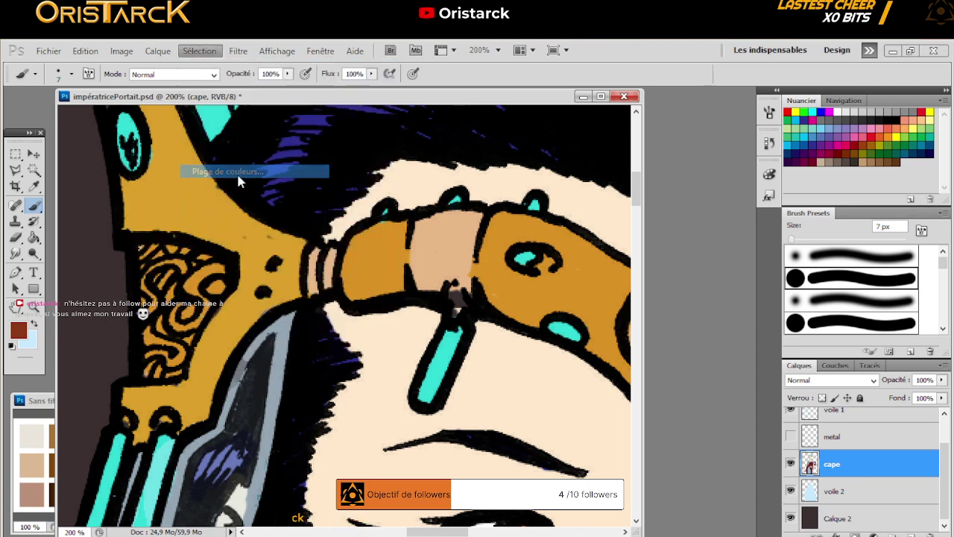
{"action": "left_click", "coordinate": [528, 285]}
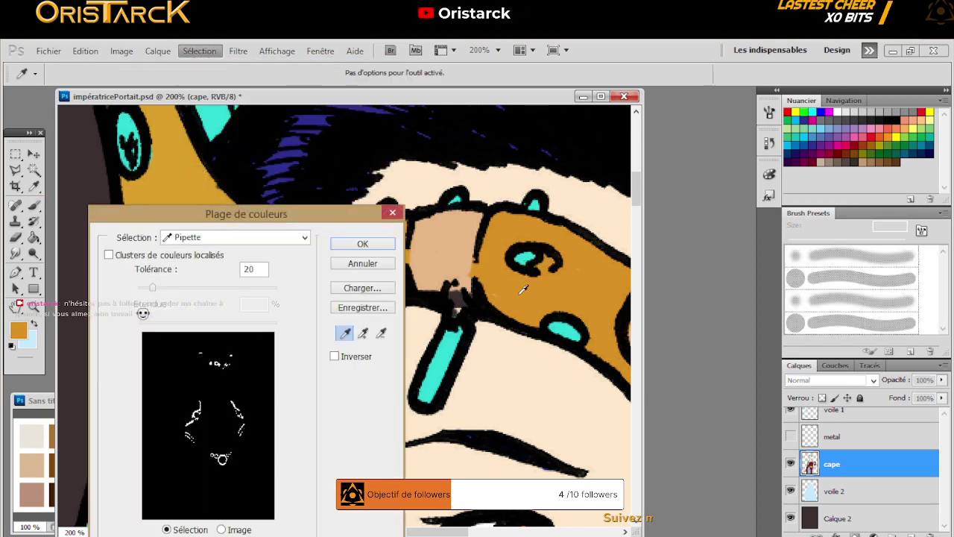
{"action": "left_click", "coordinate": [352, 246]}
{"action": "key", "text": "b"}
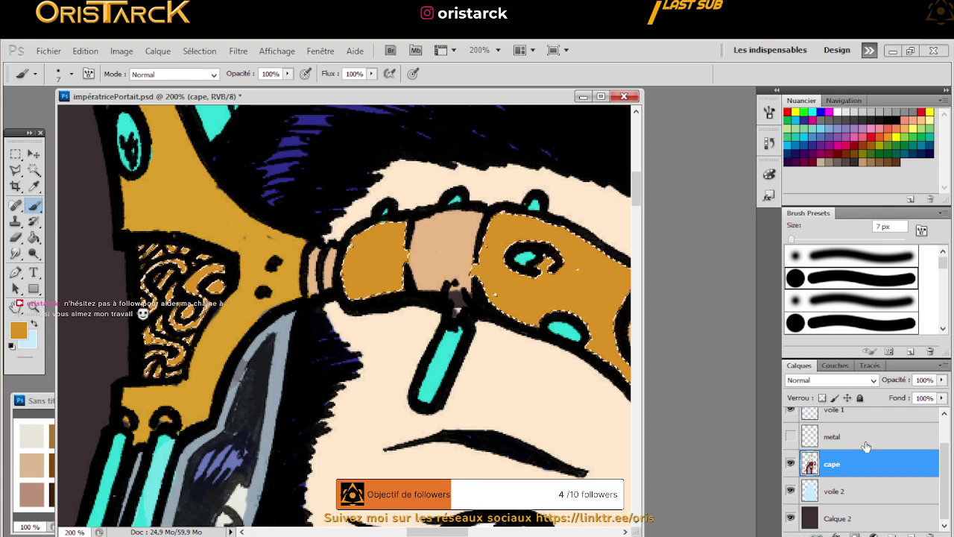
Delete the old metal layer and create a new layer named "metal" above the cape layer
{"action": "left_click_drag", "start_coordinate": [865, 446], "coordinate": [930, 534]}
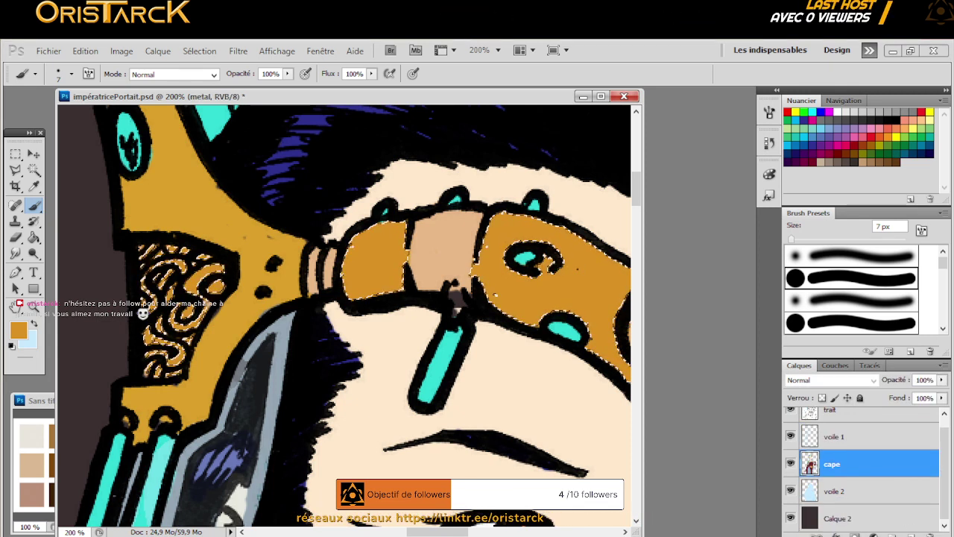
{"action": "left_click", "coordinate": [911, 534]}
{"action": "double_click", "coordinate": [840, 463]}
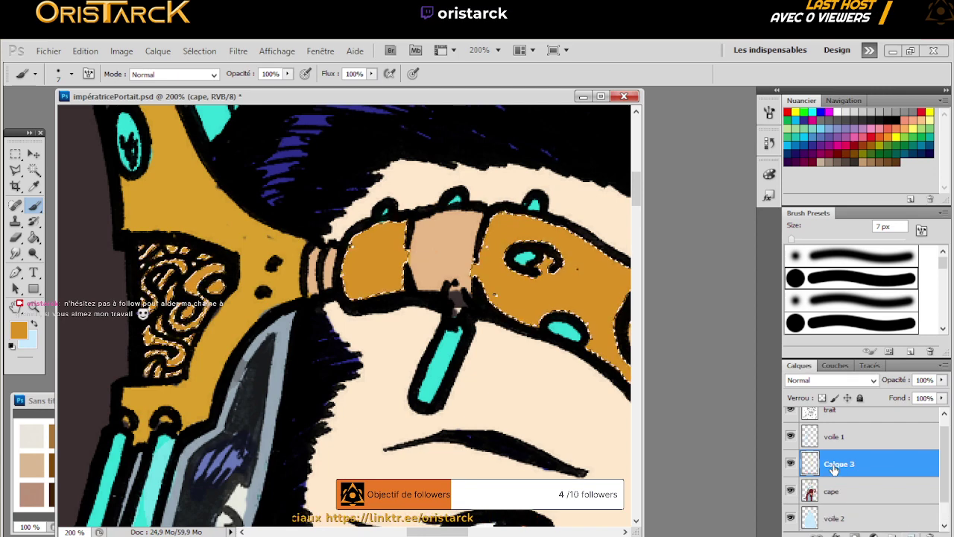
{"action": "type", "text": "m"}
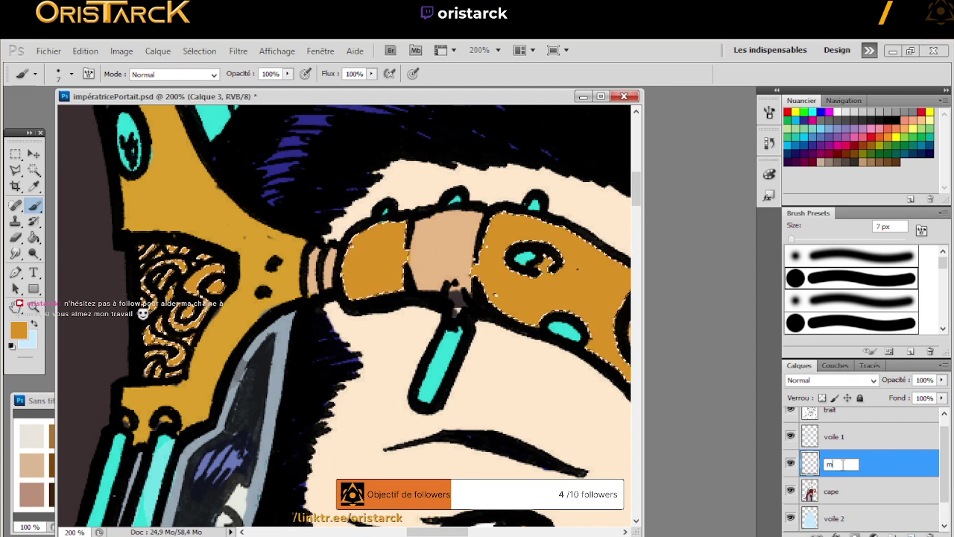
{"action": "type", "text": "etal"}
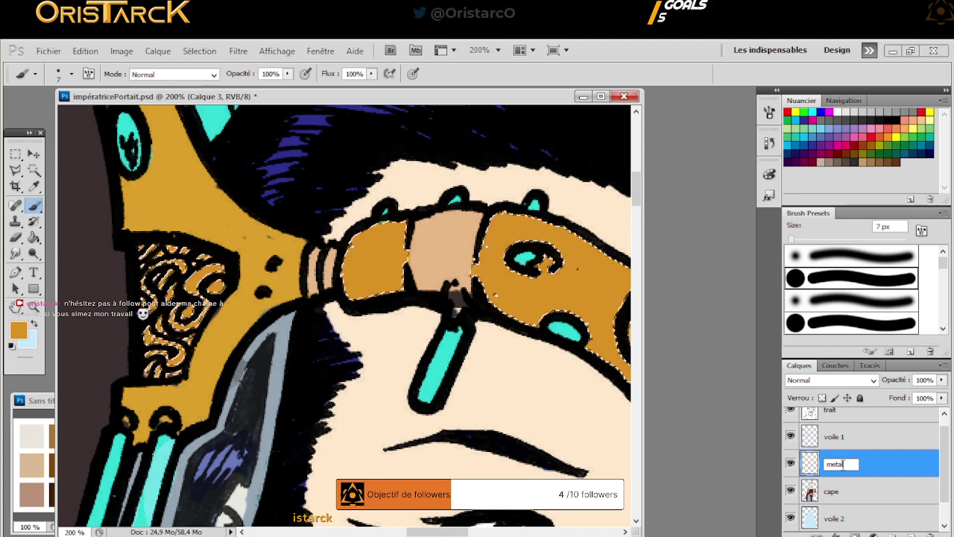
{"action": "key", "text": "Return"}
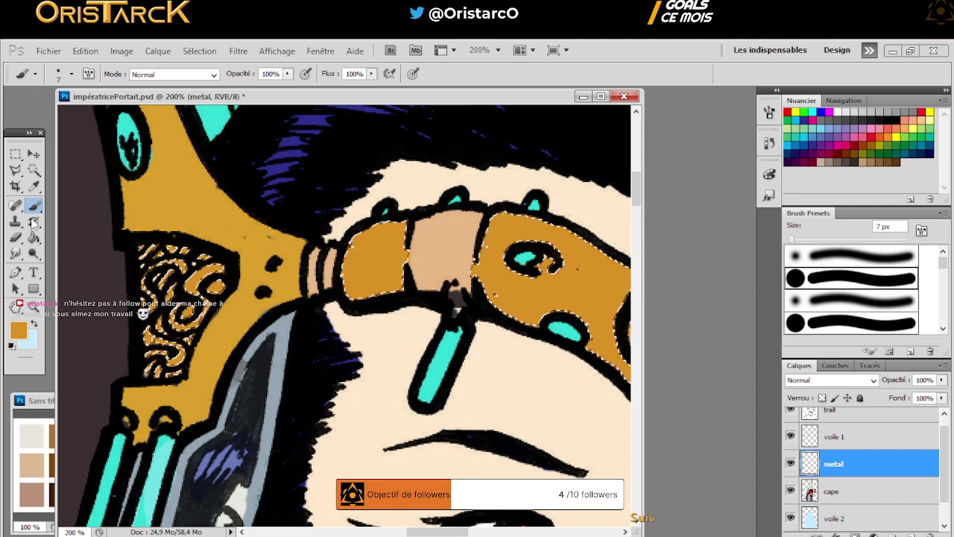
Sample the reddish-brown swatch from the palette document and fill the selected gold areas with it on the metal layer
{"action": "left_click", "coordinate": [47, 415]}
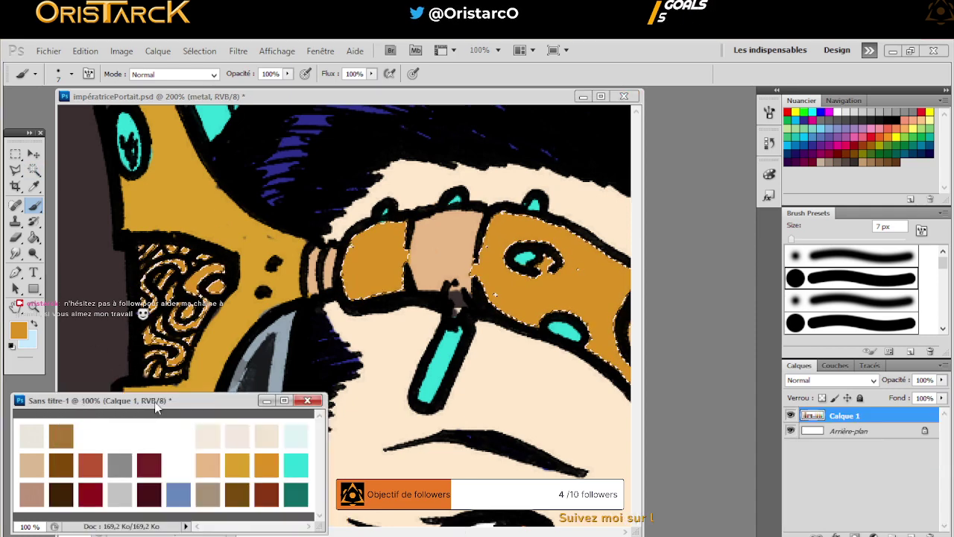
{"action": "left_click", "coordinate": [35, 187]}
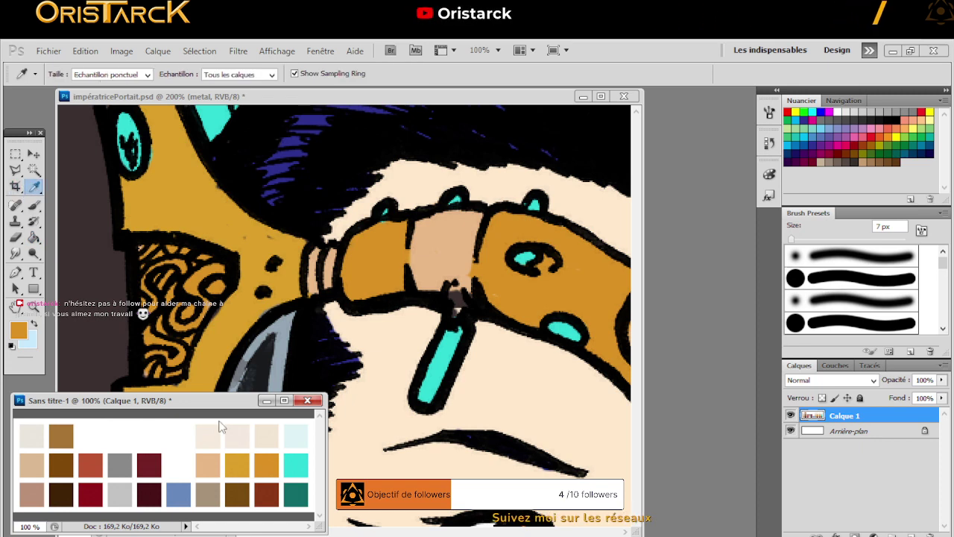
{"action": "left_click", "coordinate": [271, 491]}
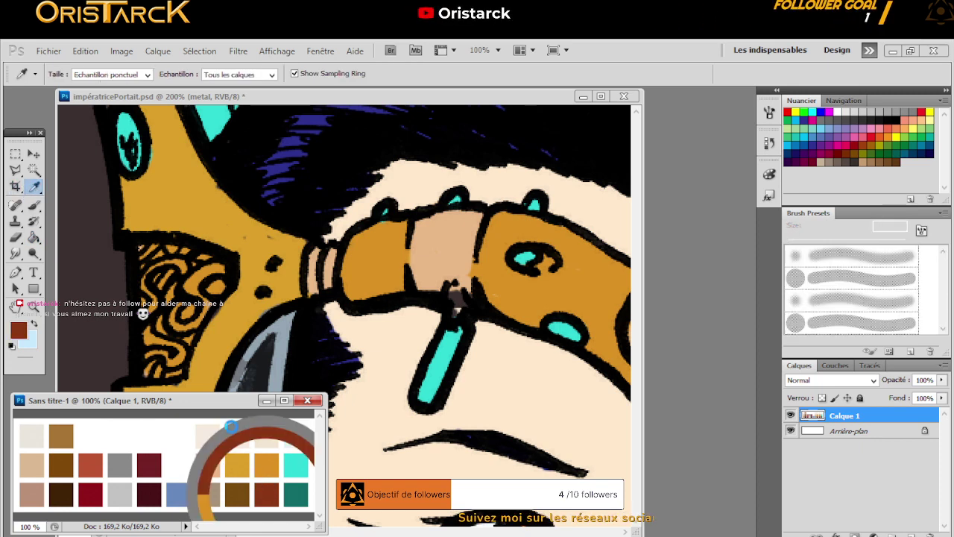
{"action": "left_click", "coordinate": [34, 205]}
{"action": "left_click", "coordinate": [34, 237]}
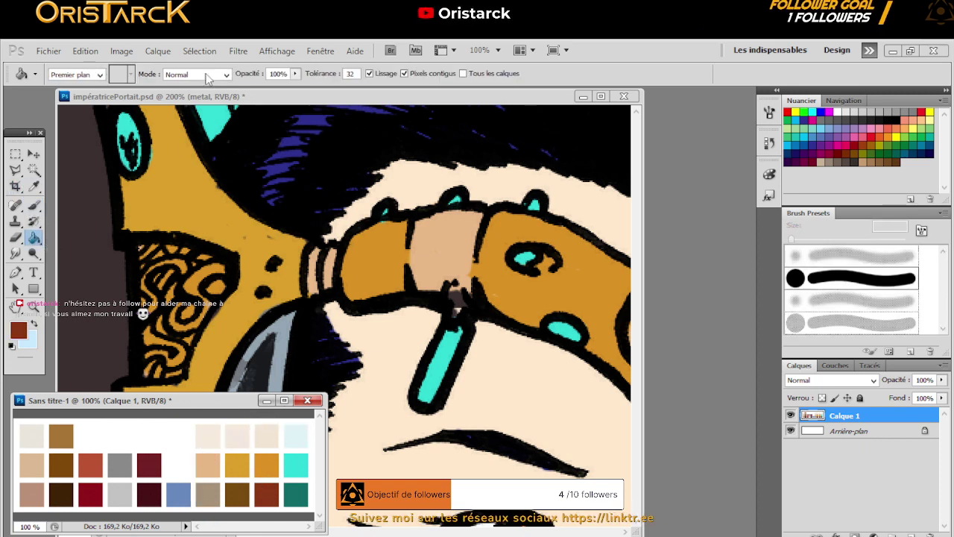
{"action": "left_click", "coordinate": [184, 270]}
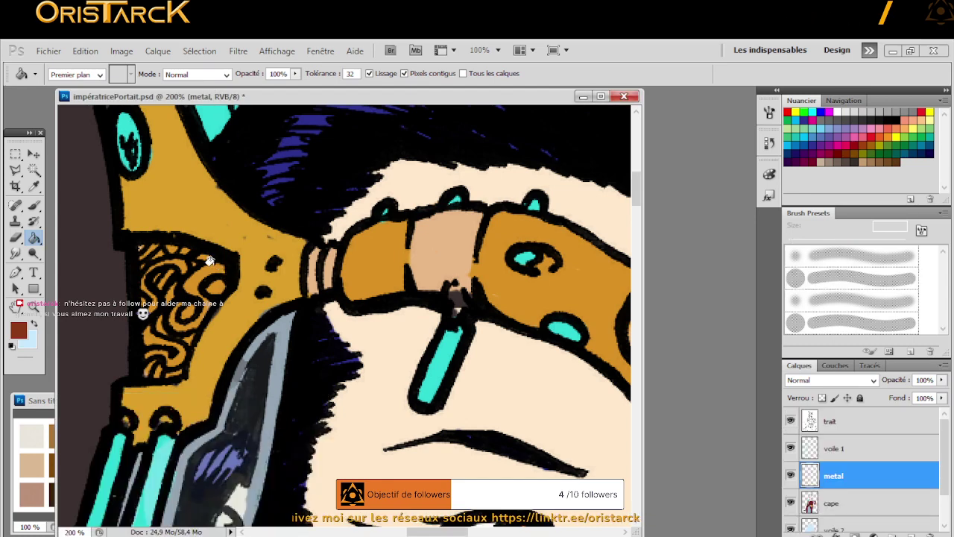
{"action": "left_click", "coordinate": [184, 271]}
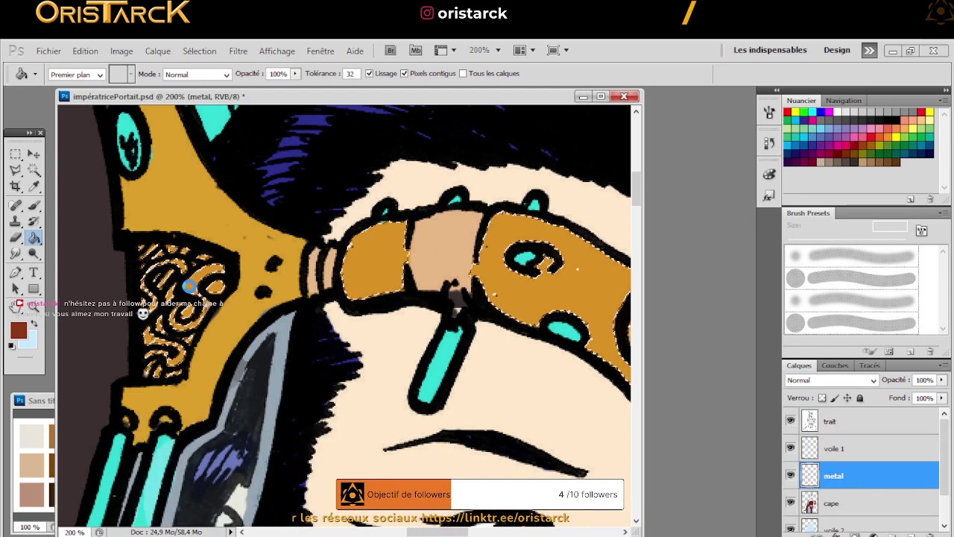
{"action": "left_click", "coordinate": [34, 170]}
{"action": "left_click", "coordinate": [16, 155]}
{"action": "left_click", "coordinate": [82, 194]}
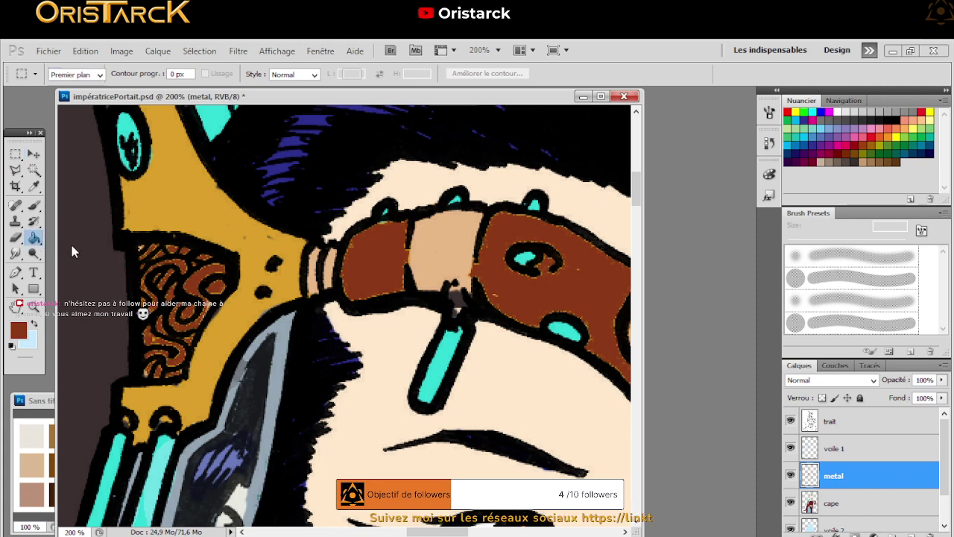
{"action": "key", "text": "g"}
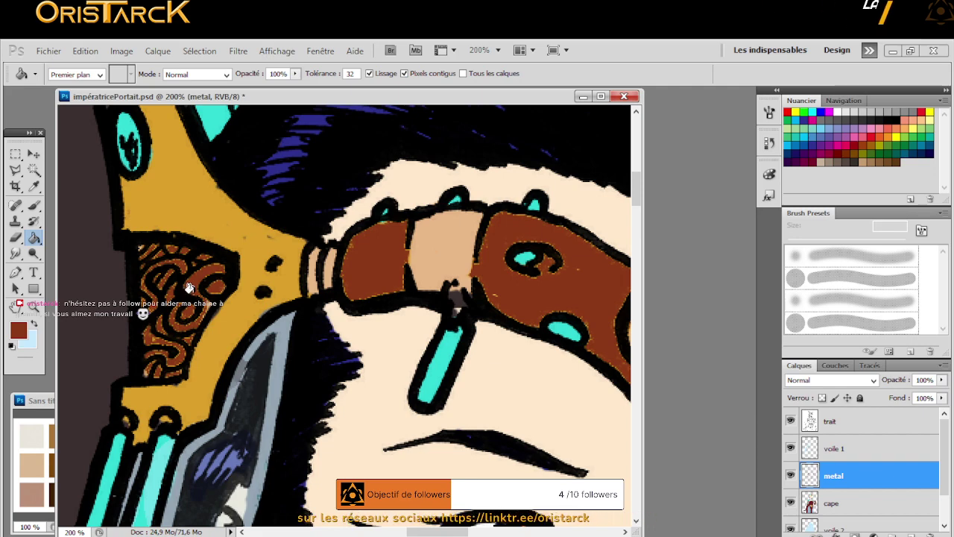
{"action": "left_click", "coordinate": [85, 51]}
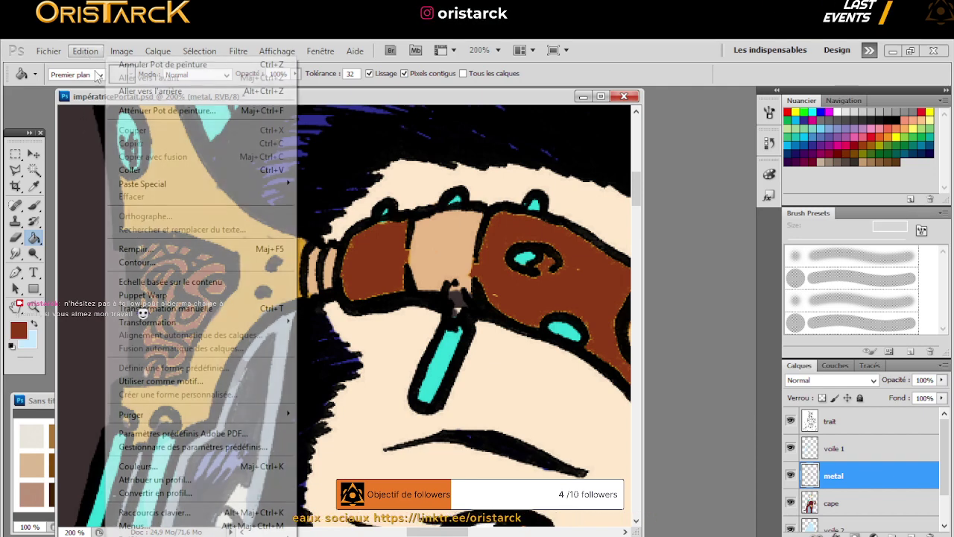
{"action": "left_click", "coordinate": [86, 52]}
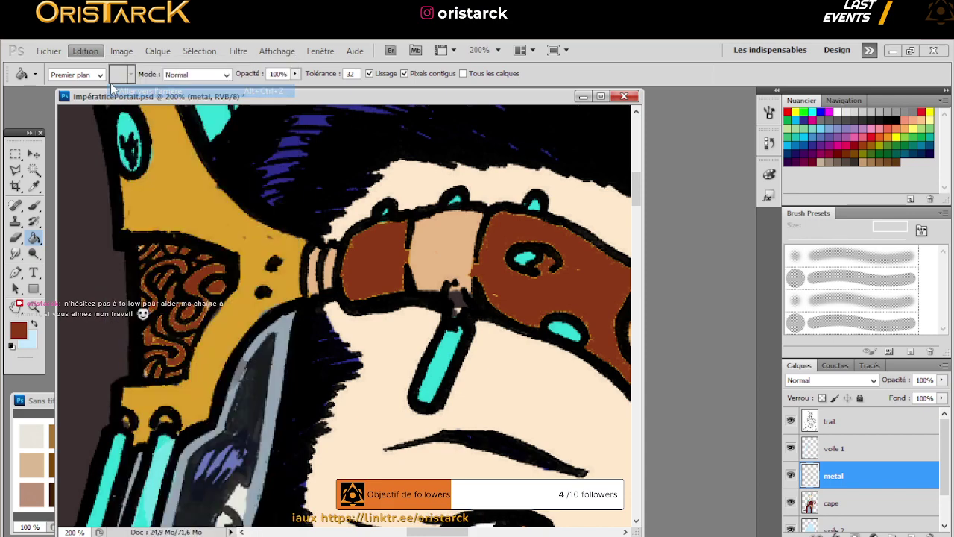
{"action": "left_click", "coordinate": [85, 50]}
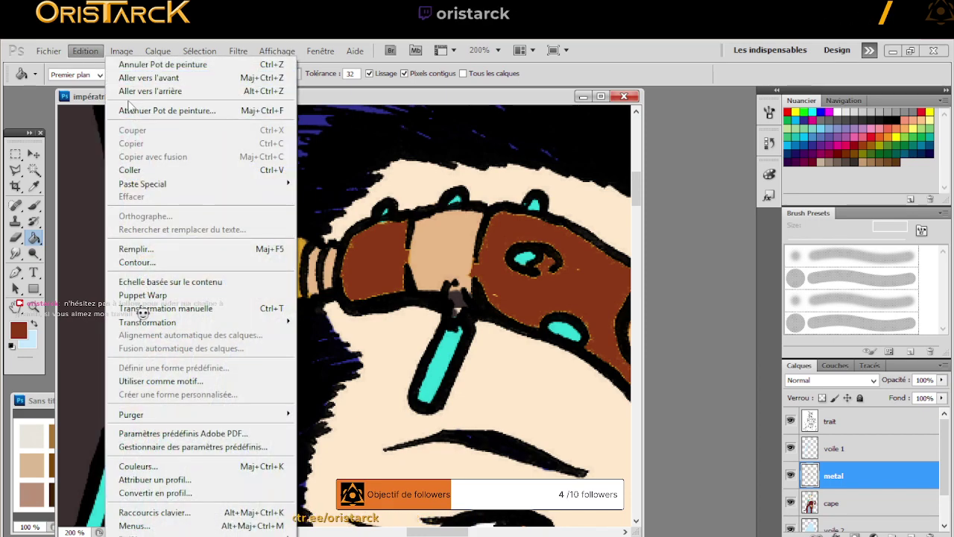
{"action": "left_click", "coordinate": [142, 90]}
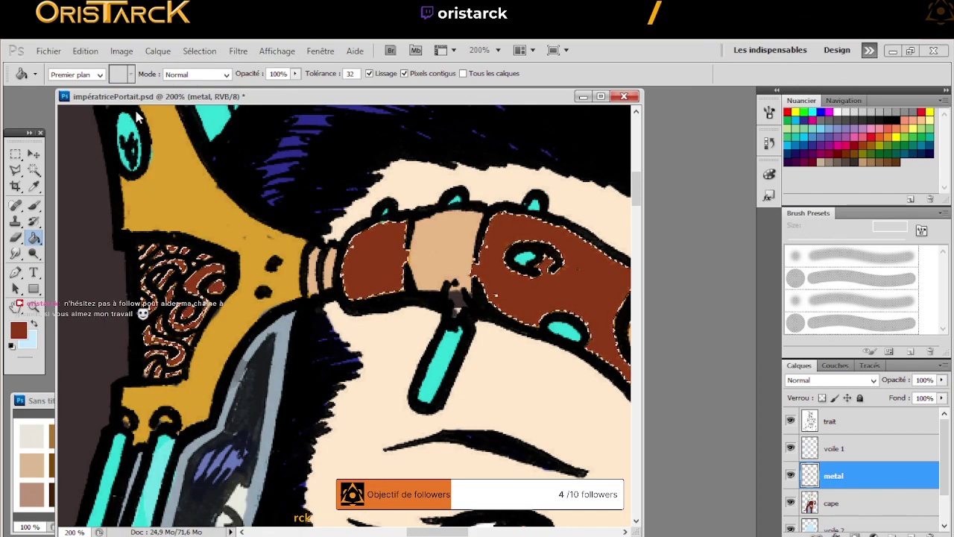
Paint reddish-brown over the selected side-ornament swirls with a 50 px hard brush, and clear the selection
{"action": "key", "text": "b"}
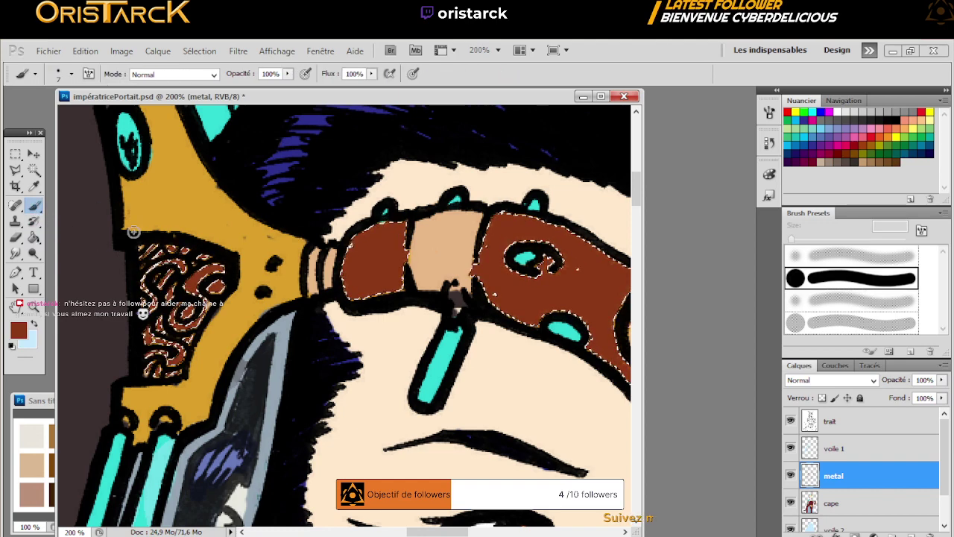
{"action": "left_click", "coordinate": [72, 74]}
{"action": "left_click_drag", "start_coordinate": [26, 112], "coordinate": [53, 115]}
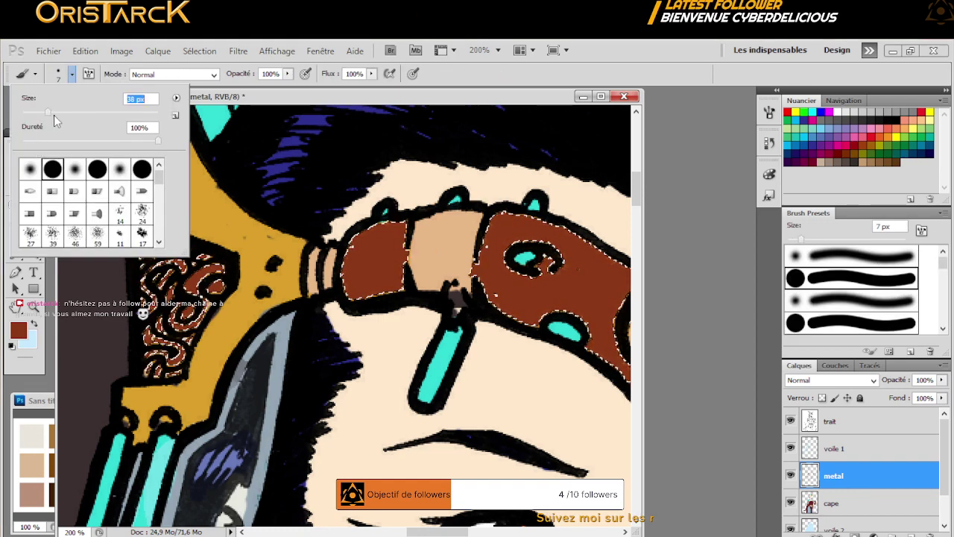
{"action": "left_click", "coordinate": [184, 287]}
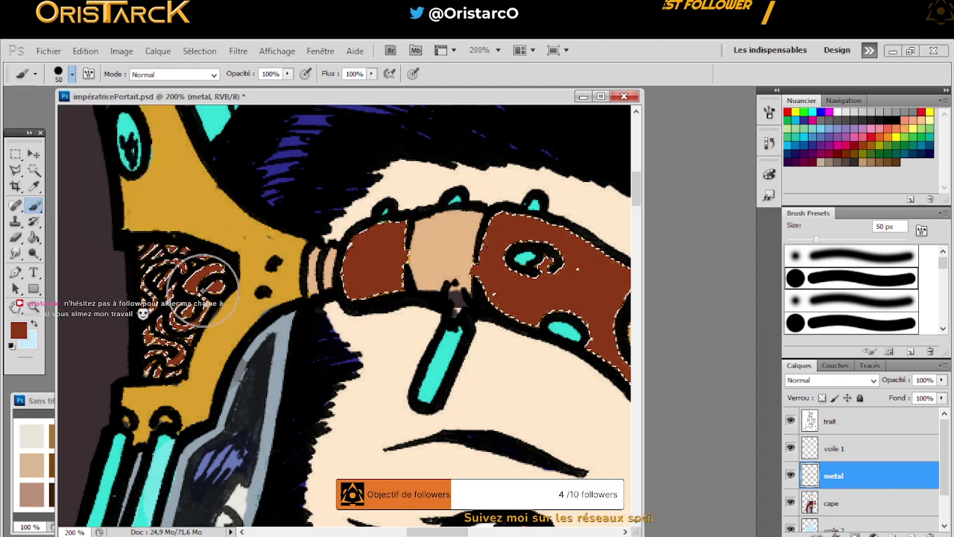
{"action": "mouse_move", "coordinate": [187, 292]}
{"action": "left_mouse_down"}
{"action": "mouse_move", "coordinate": [166, 282]}
{"action": "mouse_move", "coordinate": [189, 326]}
{"action": "mouse_move", "coordinate": [170, 357]}
{"action": "mouse_move", "coordinate": [159, 326]}
{"action": "left_mouse_up"}
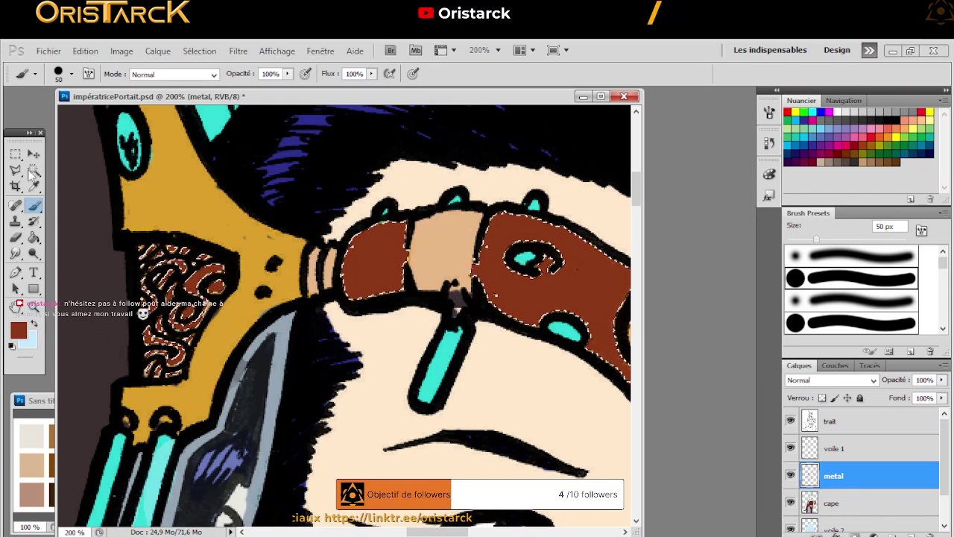
{"action": "key", "text": "m"}
{"action": "left_click", "coordinate": [81, 198]}
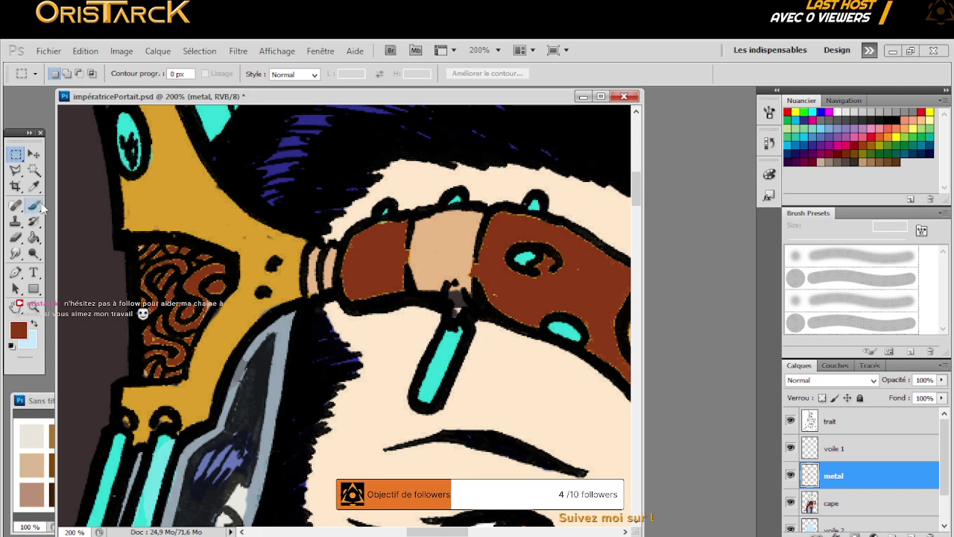
Erase brown along the upper edge of the small headband segment with a soft 6 px eraser at 58% opacity
{"action": "left_click", "coordinate": [22, 237]}
{"action": "left_click", "coordinate": [72, 74]}
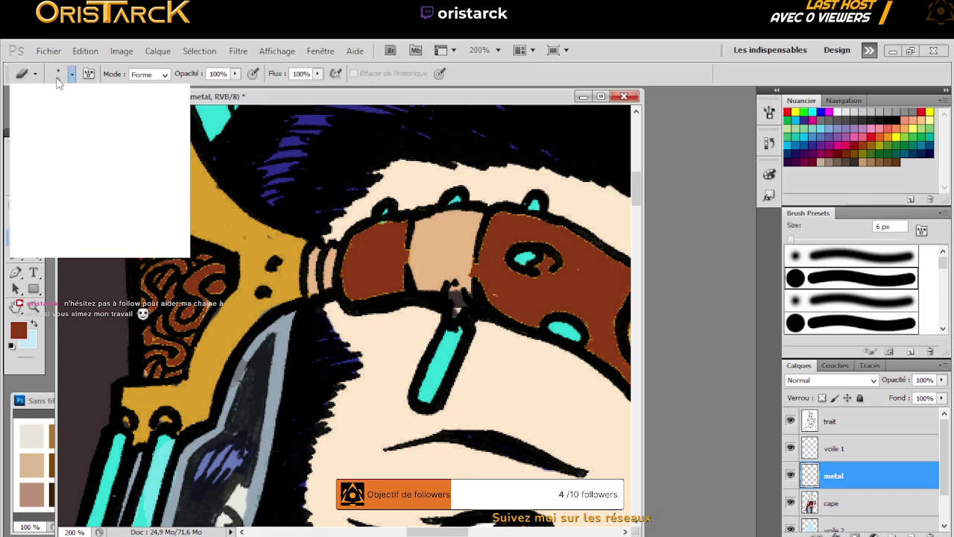
{"action": "left_click", "coordinate": [33, 170]}
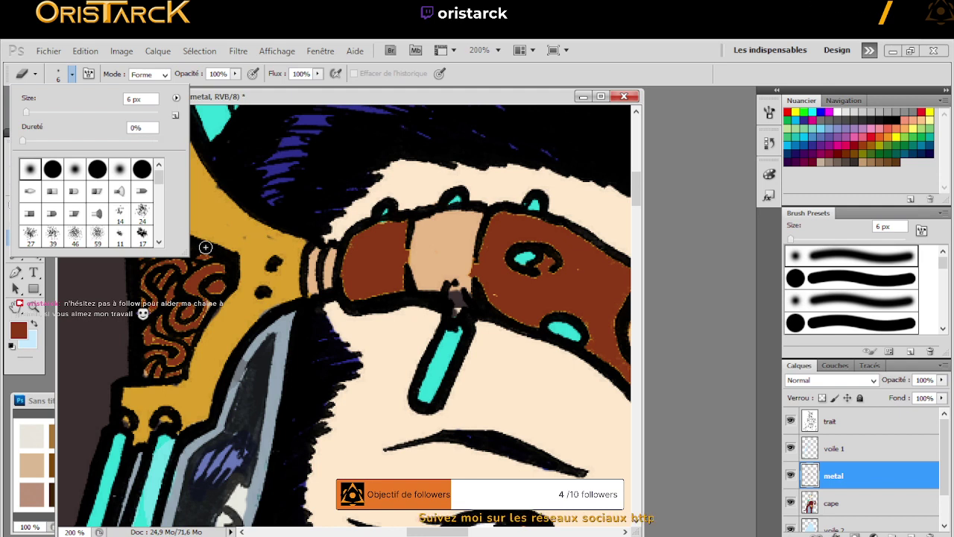
{"action": "left_click", "coordinate": [235, 74]}
{"action": "left_click", "coordinate": [235, 73]}
{"action": "left_click_drag", "start_coordinate": [238, 88], "coordinate": [203, 92]}
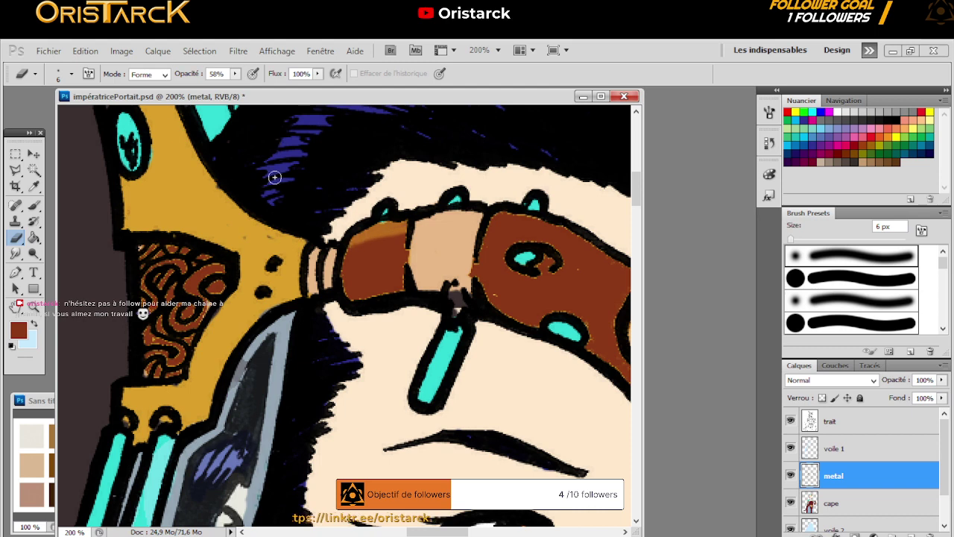
Enlarge the soft eraser to 54 px and fade the brown from the upper part of the small headband segment
{"action": "left_click", "coordinate": [71, 74]}
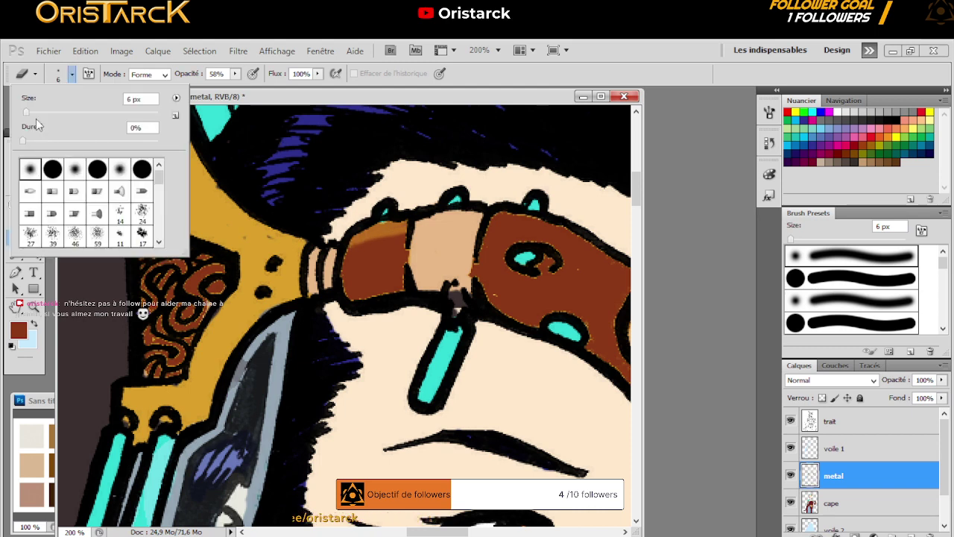
{"action": "left_click", "coordinate": [350, 208]}
{"action": "mouse_move", "coordinate": [377, 205]}
{"action": "left_mouse_down"}
{"action": "mouse_move", "coordinate": [364, 211]}
{"action": "mouse_move", "coordinate": [389, 218]}
{"action": "mouse_move", "coordinate": [337, 213]}
{"action": "mouse_move", "coordinate": [394, 208]}
{"action": "mouse_move", "coordinate": [323, 213]}
{"action": "left_mouse_up"}
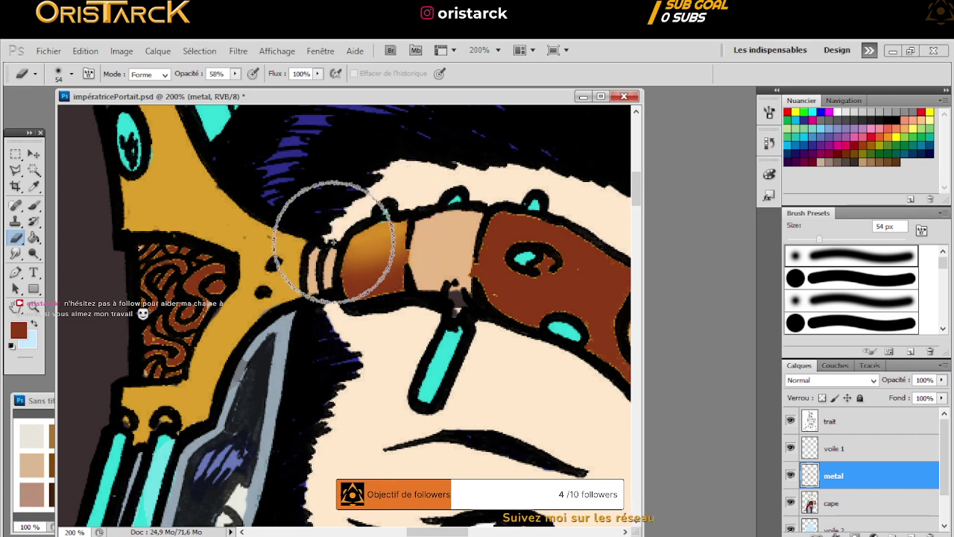
Undo the recent soft eraser strokes on the small headband segment, stepping back several times
{"action": "left_click", "coordinate": [48, 51]}
{"action": "left_click", "coordinate": [123, 61]}
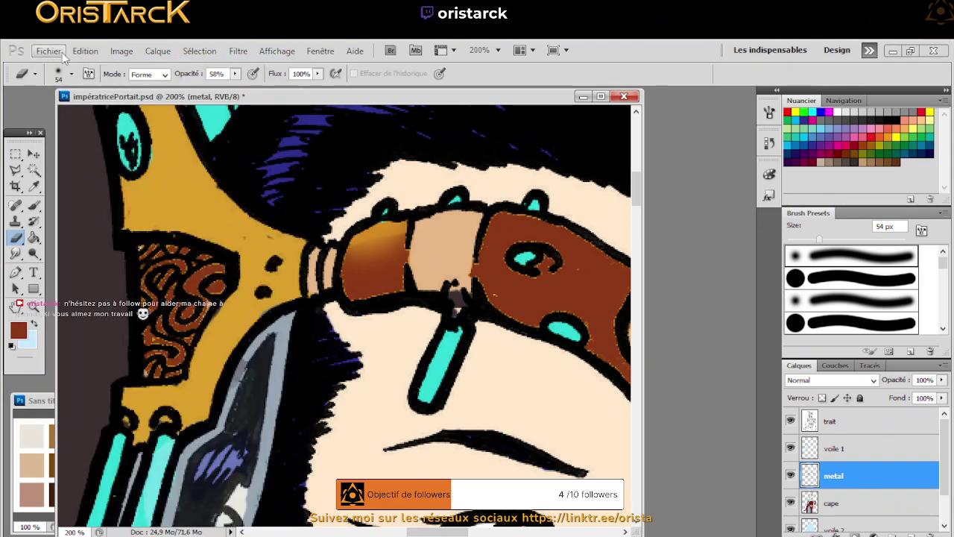
{"action": "left_click", "coordinate": [85, 51]}
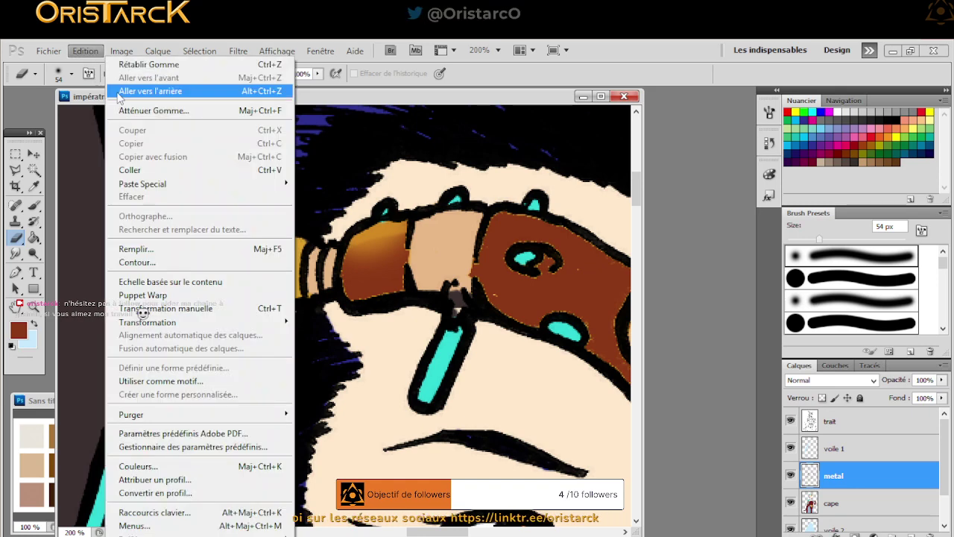
{"action": "left_click", "coordinate": [128, 92]}
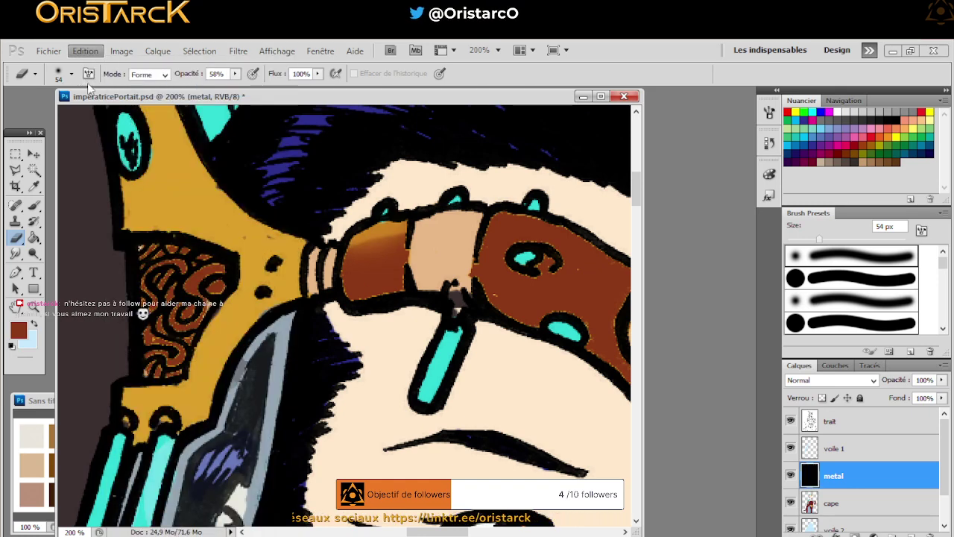
{"action": "left_click", "coordinate": [85, 51]}
{"action": "left_click", "coordinate": [142, 91]}
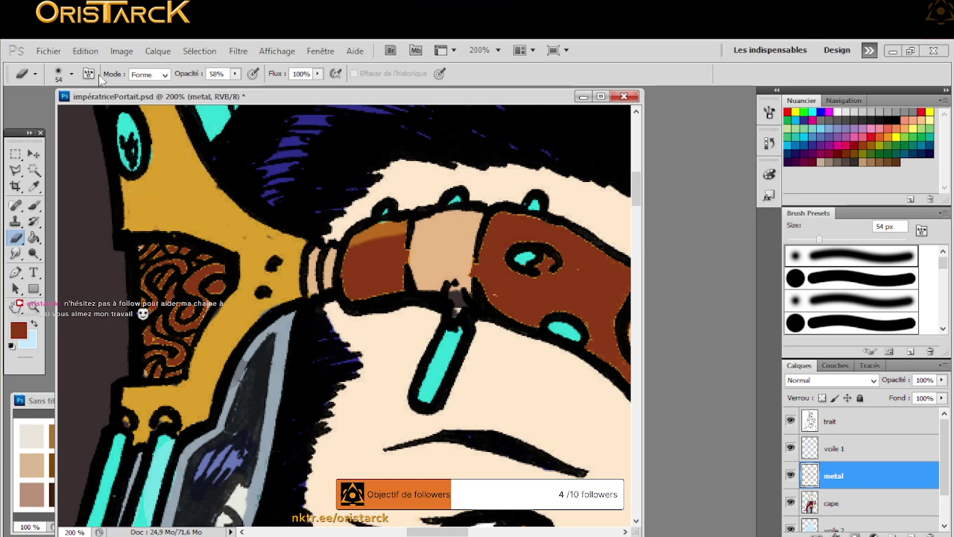
{"action": "left_click", "coordinate": [85, 51]}
{"action": "left_click", "coordinate": [134, 91]}
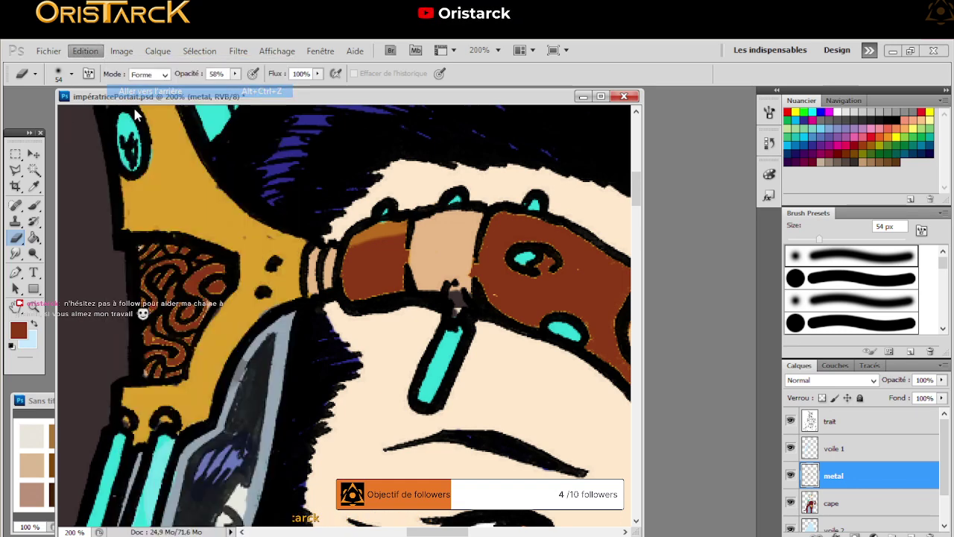
Set the soft eraser to 15 px and erase the brown from the upper half of the small headband segment
{"action": "left_click", "coordinate": [57, 77]}
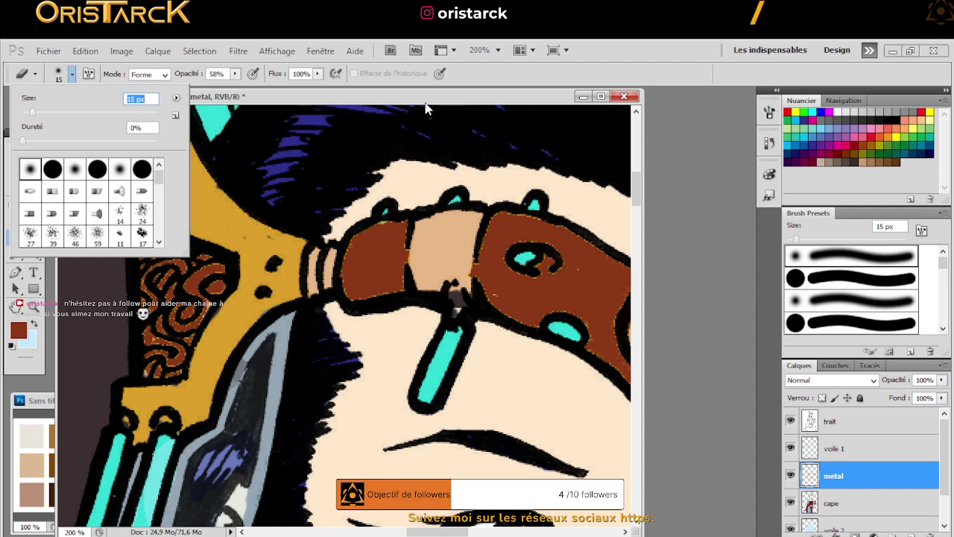
{"action": "key", "text": "Return"}
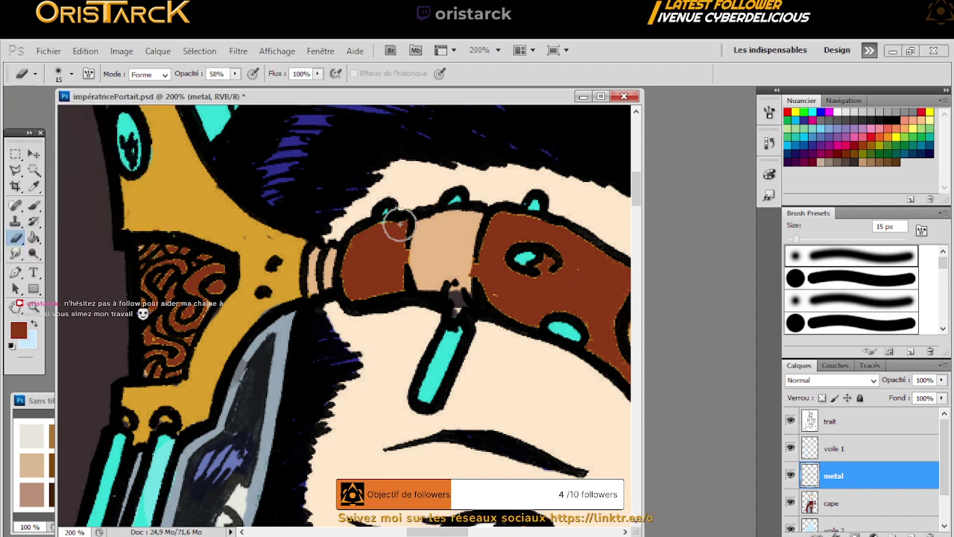
{"action": "mouse_move", "coordinate": [355, 228]}
{"action": "left_mouse_down"}
{"action": "mouse_move", "coordinate": [404, 221]}
{"action": "mouse_move", "coordinate": [338, 243]}
{"action": "mouse_move", "coordinate": [404, 233]}
{"action": "mouse_move", "coordinate": [339, 244]}
{"action": "mouse_move", "coordinate": [409, 225]}
{"action": "mouse_move", "coordinate": [377, 238]}
{"action": "mouse_move", "coordinate": [350, 226]}
{"action": "left_mouse_up"}
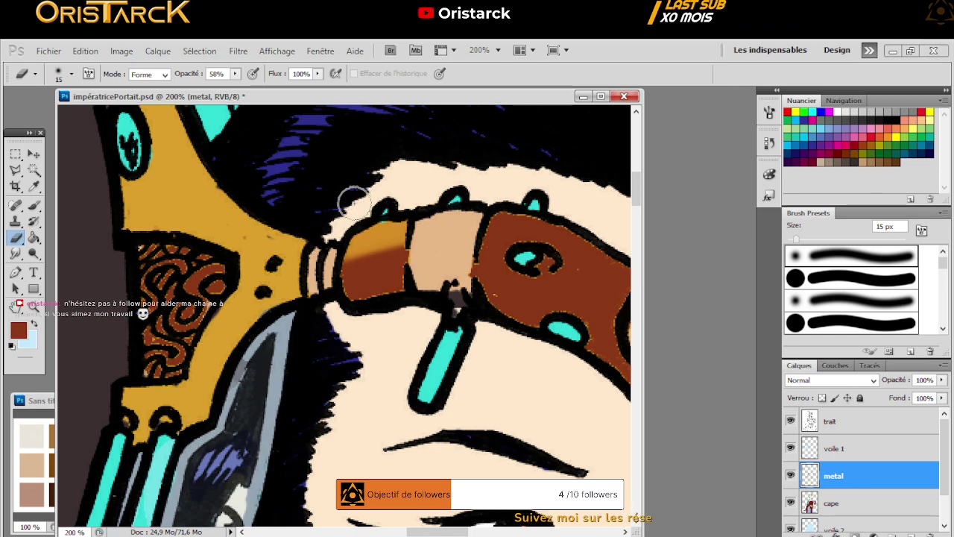
Raise the eraser opacity to 100% and erase brown along the upper edge of the large headband plate up to the round medallion
{"action": "mouse_move", "coordinate": [468, 212]}
{"action": "left_mouse_down"}
{"action": "mouse_move", "coordinate": [276, 217]}
{"action": "mouse_move", "coordinate": [388, 247]}
{"action": "mouse_move", "coordinate": [300, 236]}
{"action": "mouse_move", "coordinate": [355, 232]}
{"action": "mouse_move", "coordinate": [306, 239]}
{"action": "mouse_move", "coordinate": [338, 228]}
{"action": "mouse_move", "coordinate": [307, 233]}
{"action": "mouse_move", "coordinate": [314, 244]}
{"action": "mouse_move", "coordinate": [315, 221]}
{"action": "left_mouse_up"}
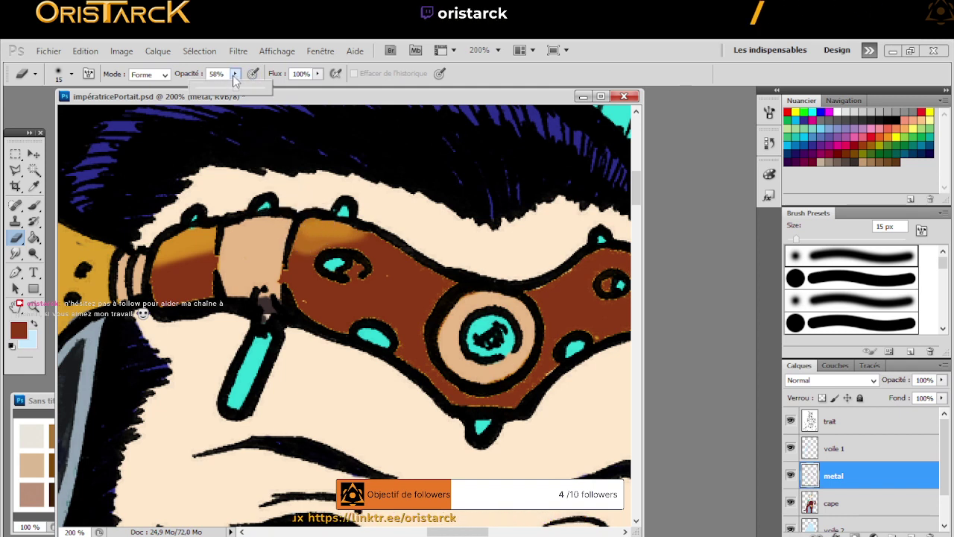
{"action": "left_click", "coordinate": [331, 225]}
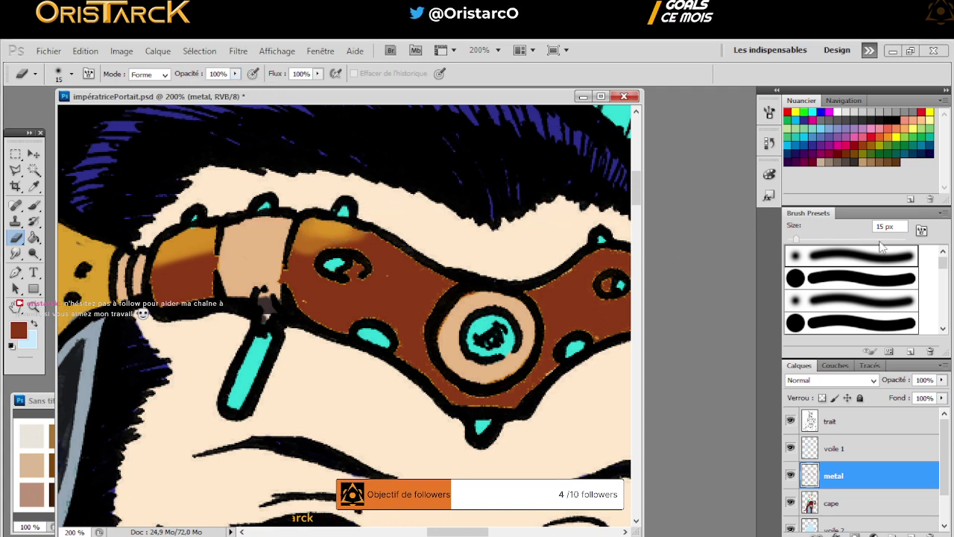
{"action": "left_click", "coordinate": [71, 74]}
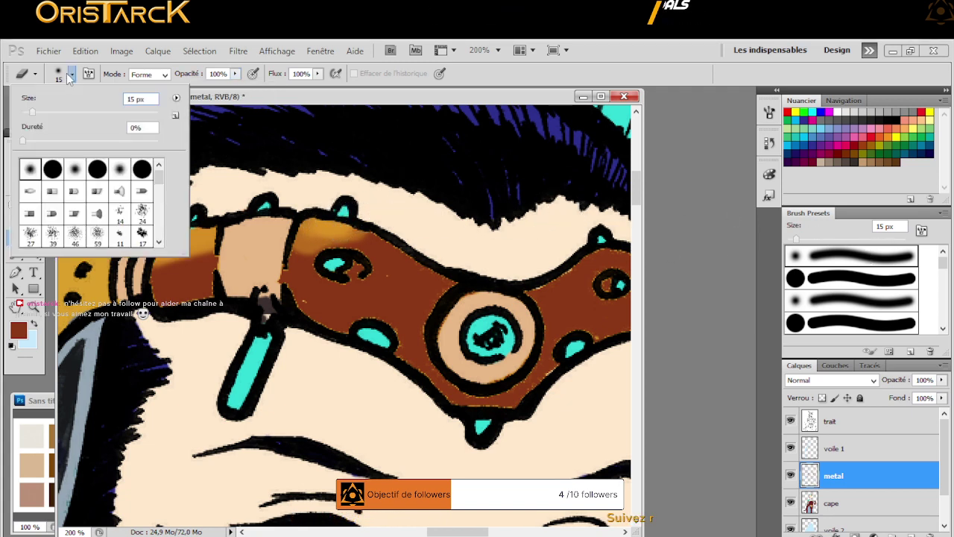
{"action": "left_click", "coordinate": [480, 95]}
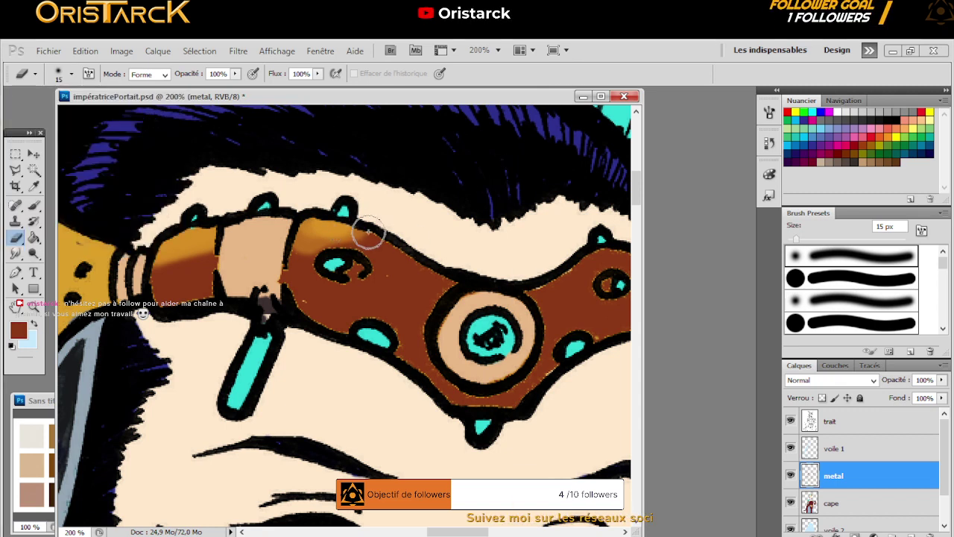
{"action": "mouse_move", "coordinate": [363, 240]}
{"action": "left_mouse_down"}
{"action": "mouse_move", "coordinate": [302, 231]}
{"action": "mouse_move", "coordinate": [323, 244]}
{"action": "mouse_move", "coordinate": [294, 241]}
{"action": "mouse_move", "coordinate": [335, 232]}
{"action": "mouse_move", "coordinate": [403, 251]}
{"action": "mouse_move", "coordinate": [344, 245]}
{"action": "mouse_move", "coordinate": [395, 263]}
{"action": "mouse_move", "coordinate": [397, 276]}
{"action": "mouse_move", "coordinate": [433, 298]}
{"action": "mouse_move", "coordinate": [376, 264]}
{"action": "mouse_move", "coordinate": [446, 311]}
{"action": "mouse_move", "coordinate": [416, 266]}
{"action": "left_mouse_up"}
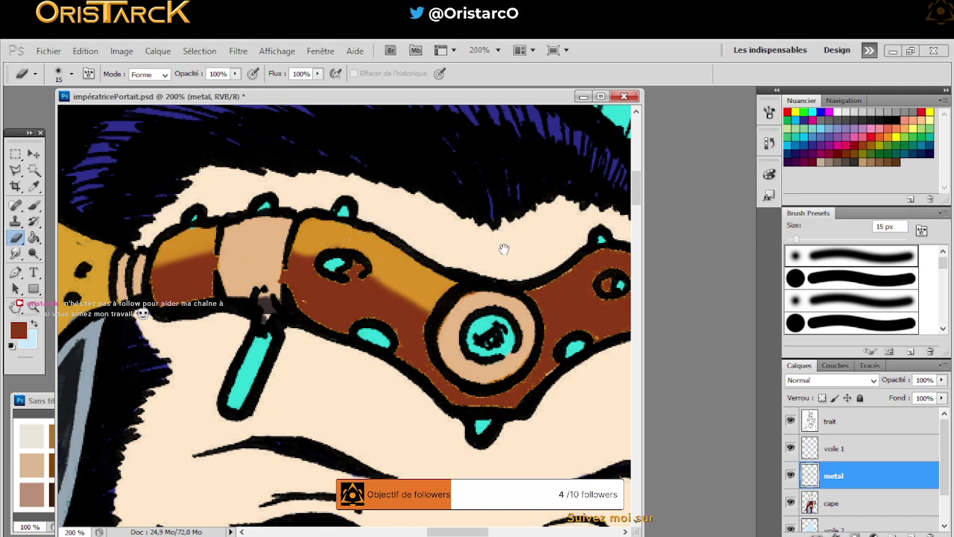
Erase the brown along the upper edge of the headband plate beyond the medallion and atop the narrow end segment
{"action": "mouse_move", "coordinate": [504, 249]}
{"action": "left_mouse_down"}
{"action": "mouse_move", "coordinate": [366, 276]}
{"action": "mouse_move", "coordinate": [349, 290]}
{"action": "left_mouse_up"}
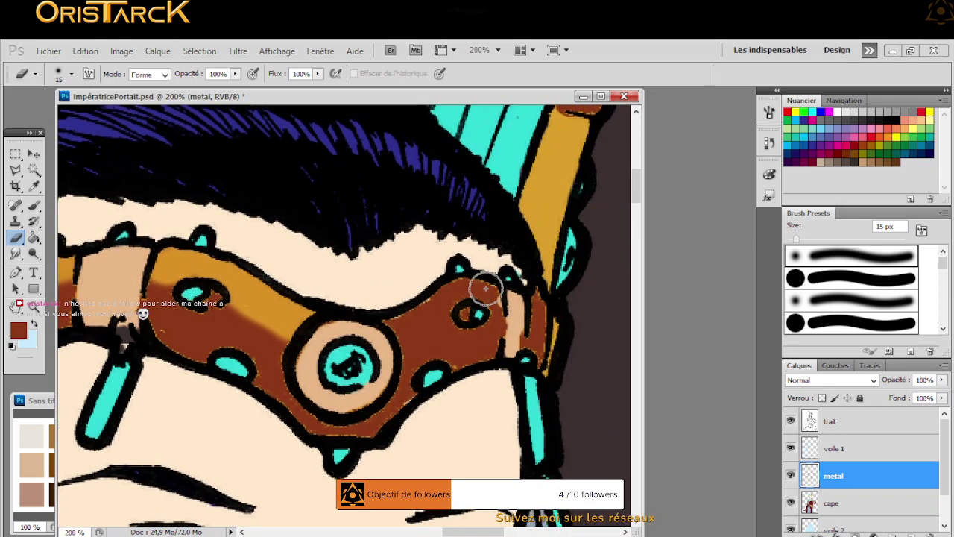
{"action": "left_click_drag", "start_coordinate": [485, 288], "coordinate": [491, 298]}
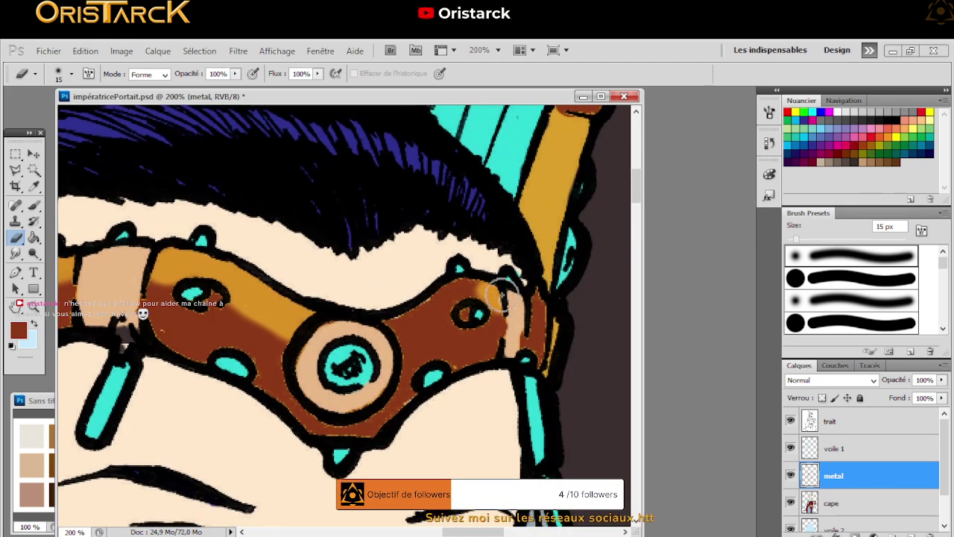
{"action": "mouse_move", "coordinate": [430, 307]}
{"action": "left_mouse_down"}
{"action": "mouse_move", "coordinate": [449, 287]}
{"action": "mouse_move", "coordinate": [478, 278]}
{"action": "mouse_move", "coordinate": [439, 298]}
{"action": "mouse_move", "coordinate": [486, 277]}
{"action": "mouse_move", "coordinate": [435, 313]}
{"action": "mouse_move", "coordinate": [403, 305]}
{"action": "mouse_move", "coordinate": [443, 323]}
{"action": "mouse_move", "coordinate": [442, 309]}
{"action": "mouse_move", "coordinate": [385, 343]}
{"action": "mouse_move", "coordinate": [418, 319]}
{"action": "mouse_move", "coordinate": [388, 326]}
{"action": "mouse_move", "coordinate": [396, 317]}
{"action": "mouse_move", "coordinate": [409, 314]}
{"action": "mouse_move", "coordinate": [400, 330]}
{"action": "mouse_move", "coordinate": [436, 308]}
{"action": "mouse_move", "coordinate": [396, 338]}
{"action": "mouse_move", "coordinate": [443, 311]}
{"action": "left_mouse_up"}
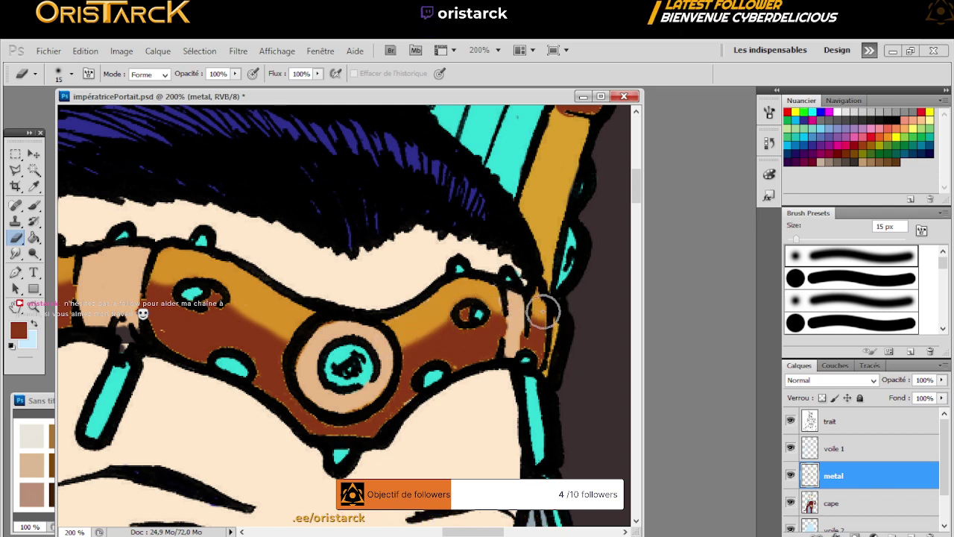
On the cape layer, sample the turquoise of a headband gem and set the hard brush to 6 px
{"action": "left_click", "coordinate": [867, 504]}
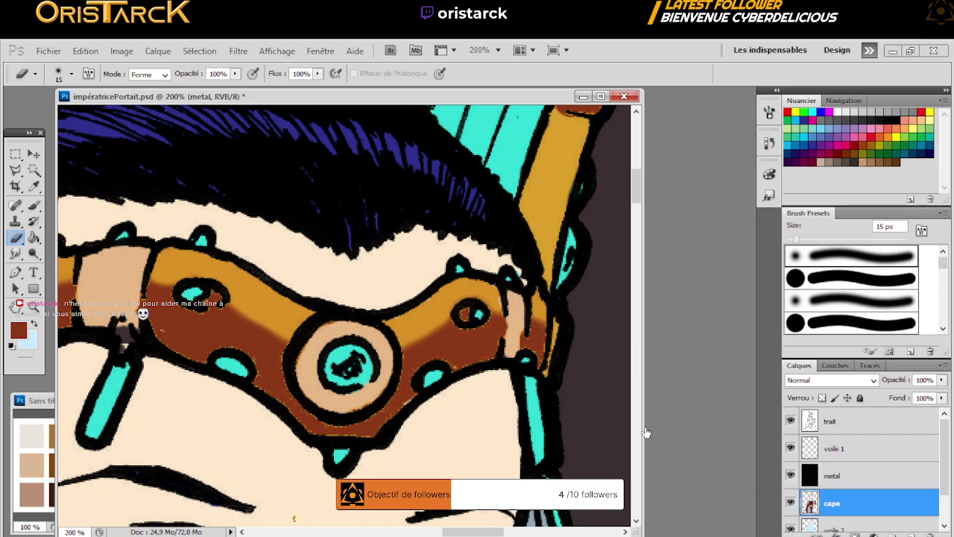
{"action": "key", "text": "i"}
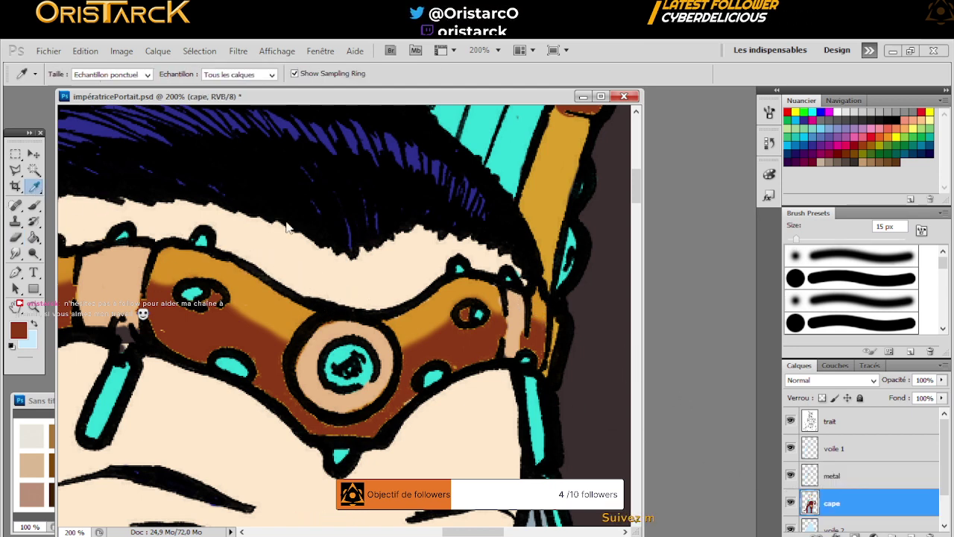
{"action": "left_click", "coordinate": [459, 265]}
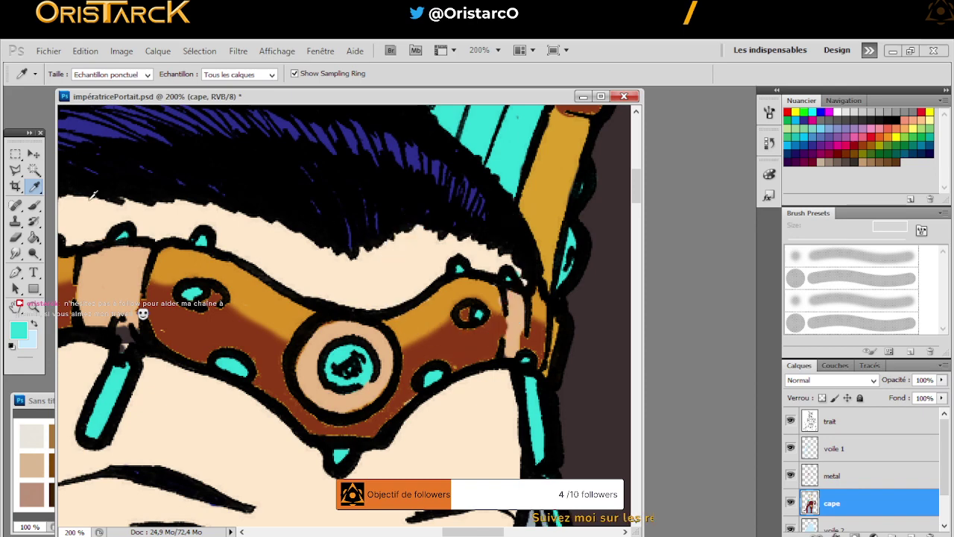
{"action": "left_click", "coordinate": [33, 206]}
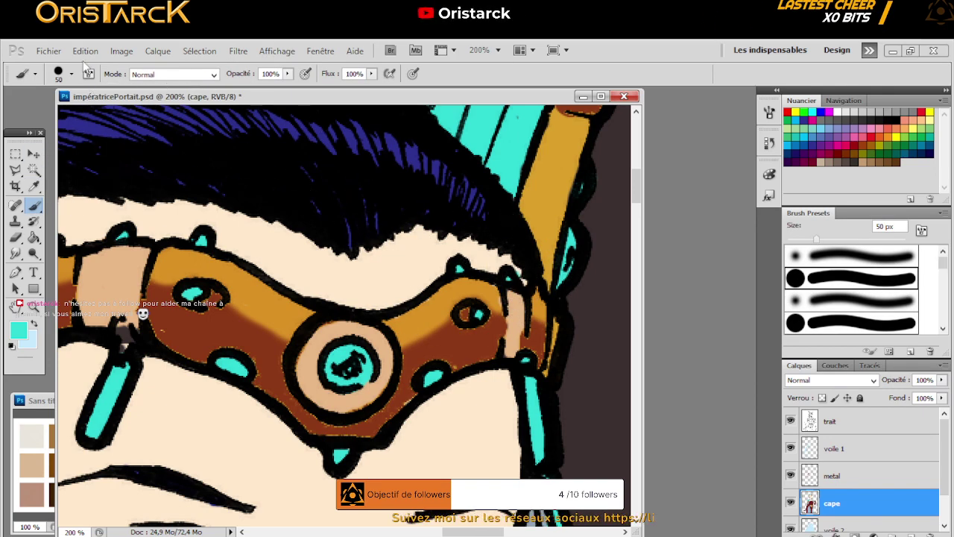
{"action": "left_click", "coordinate": [63, 74]}
{"action": "left_click_drag", "start_coordinate": [56, 111], "coordinate": [26, 112]}
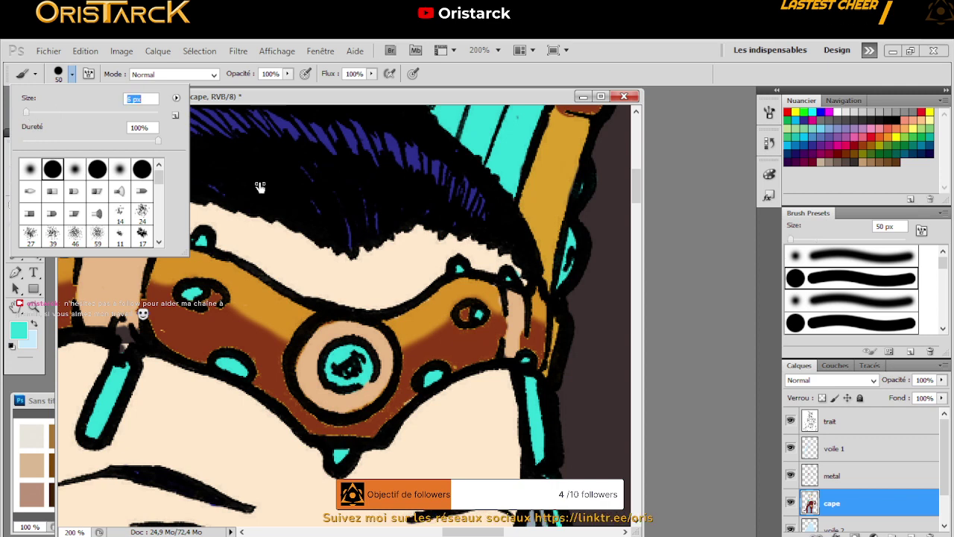
{"action": "key", "text": "Return"}
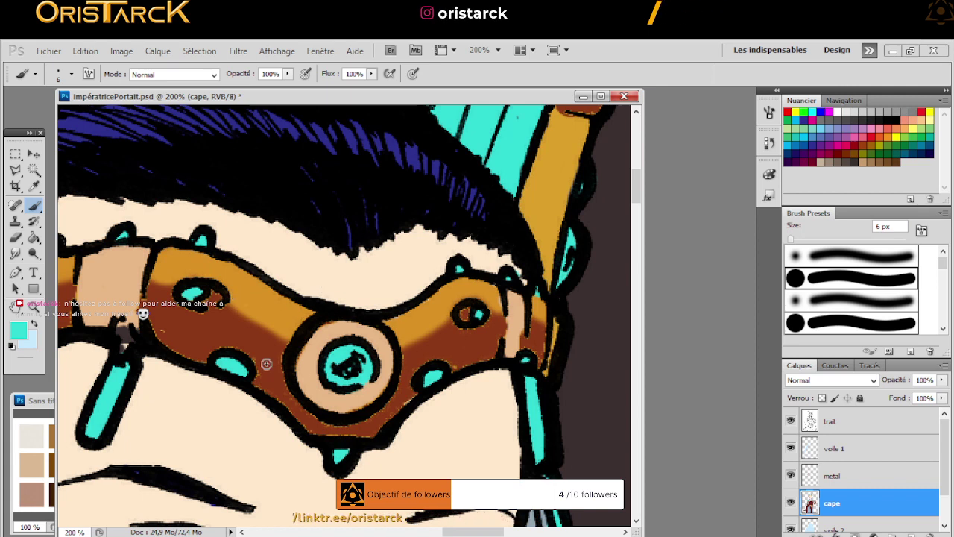
{"action": "left_click", "coordinate": [14, 237]}
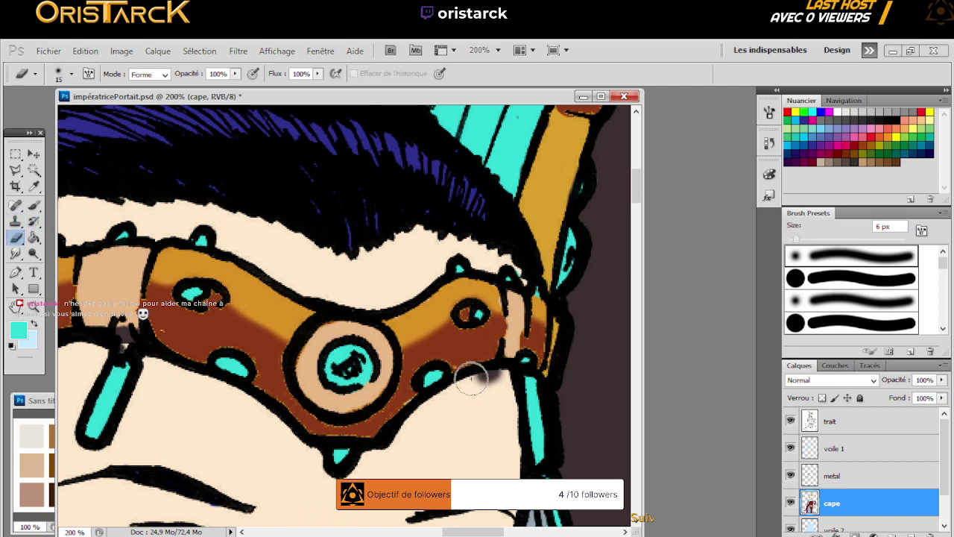
{"action": "left_click", "coordinate": [83, 51]}
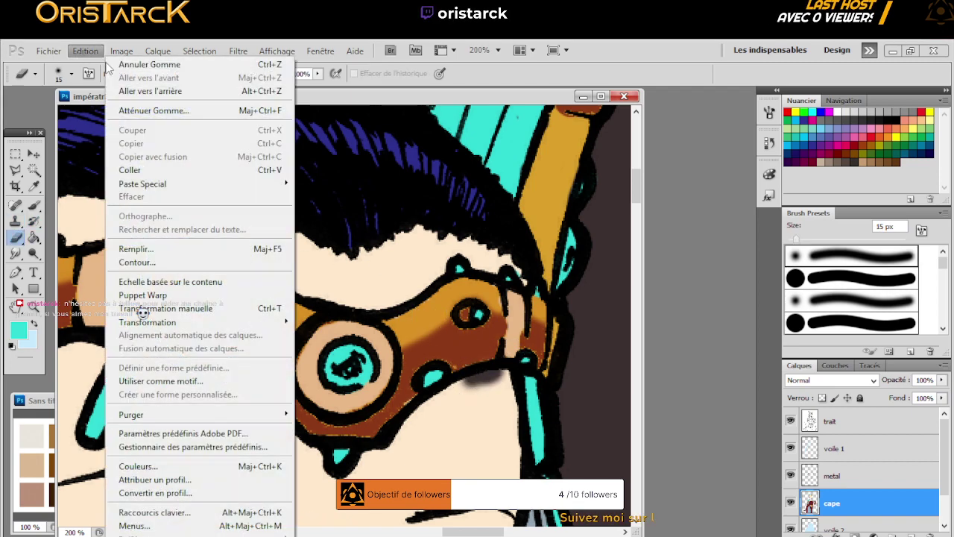
{"action": "left_click", "coordinate": [84, 51]}
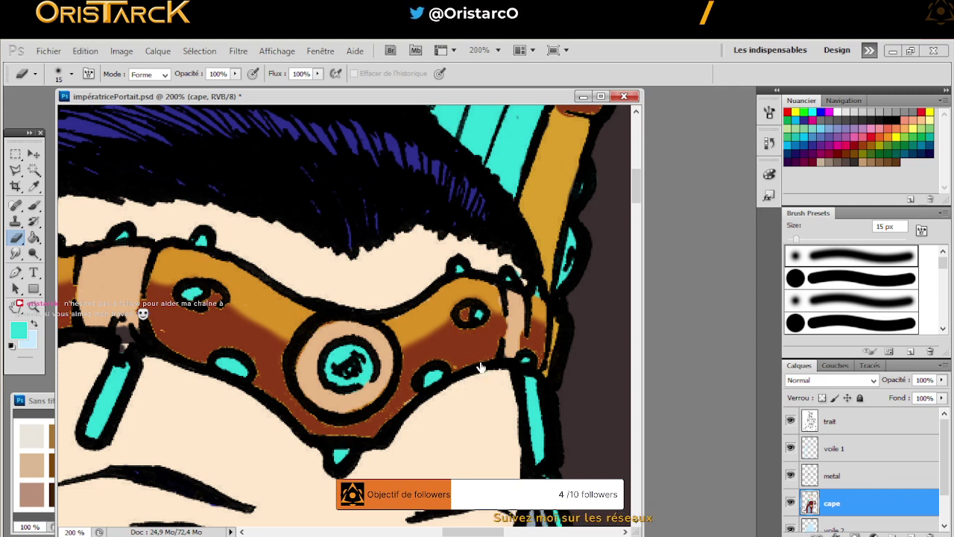
On the metal layer, erase a thin band of brown along the lower edges of the headband plates with the 15 px eraser
{"action": "left_click", "coordinate": [862, 474]}
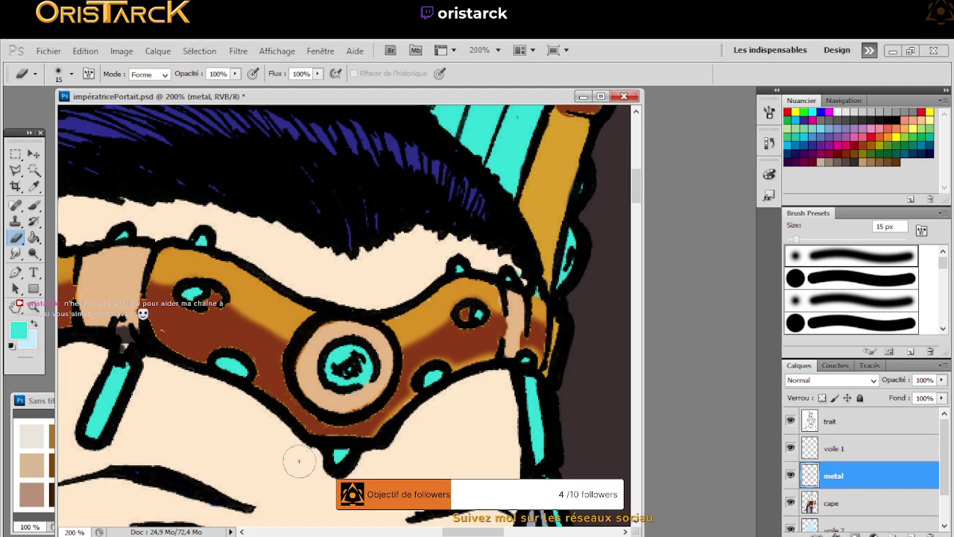
{"action": "left_click_drag", "start_coordinate": [338, 462], "coordinate": [334, 457]}
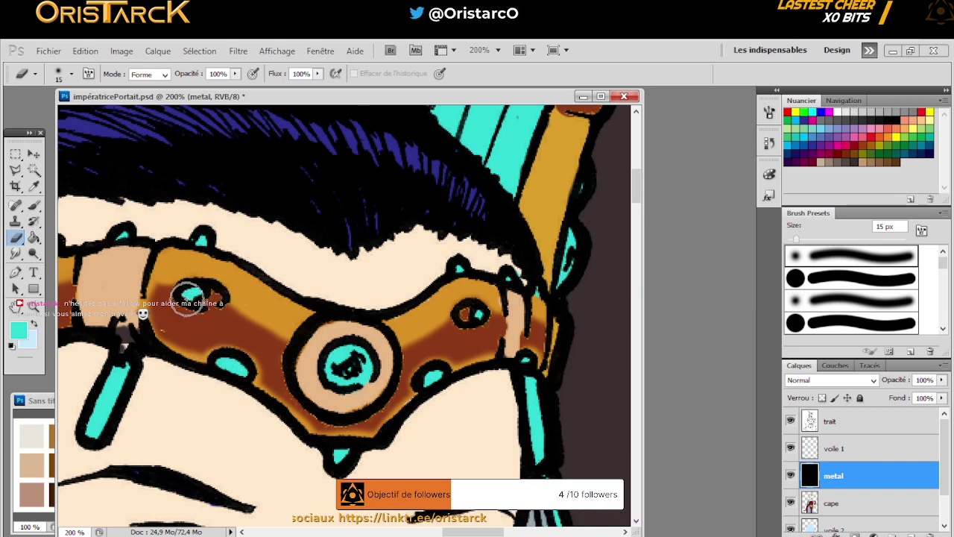
Reduce the soft eraser to 6 px and erase fine light edges on the headband, including the narrow end segment
{"action": "left_click", "coordinate": [62, 75]}
{"action": "left_click_drag", "start_coordinate": [32, 112], "coordinate": [28, 113]}
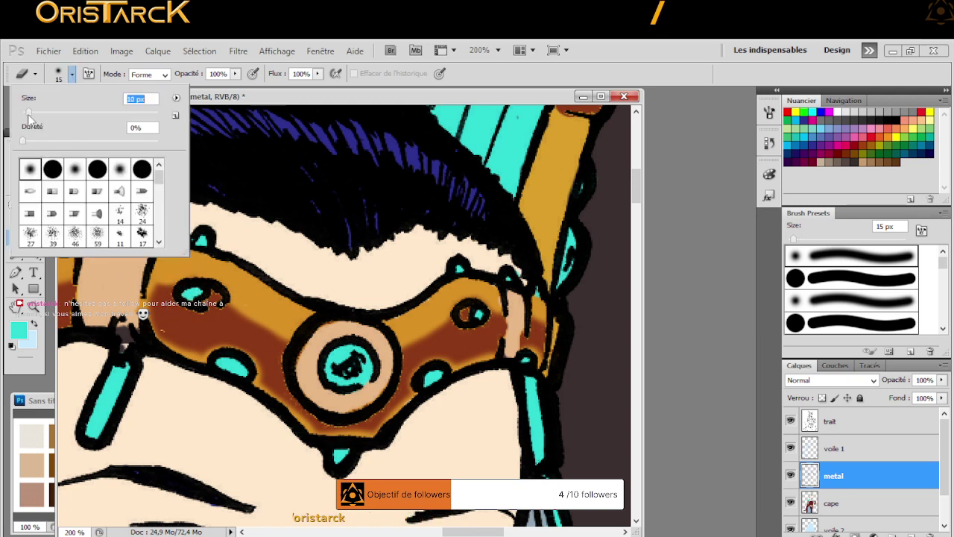
{"action": "key", "text": "Return"}
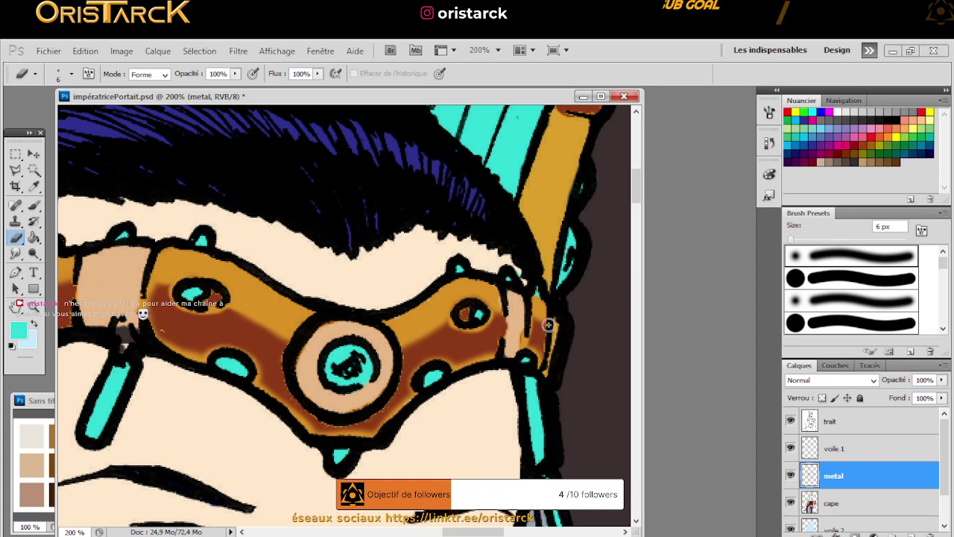
{"action": "left_click_drag", "start_coordinate": [548, 348], "coordinate": [535, 374]}
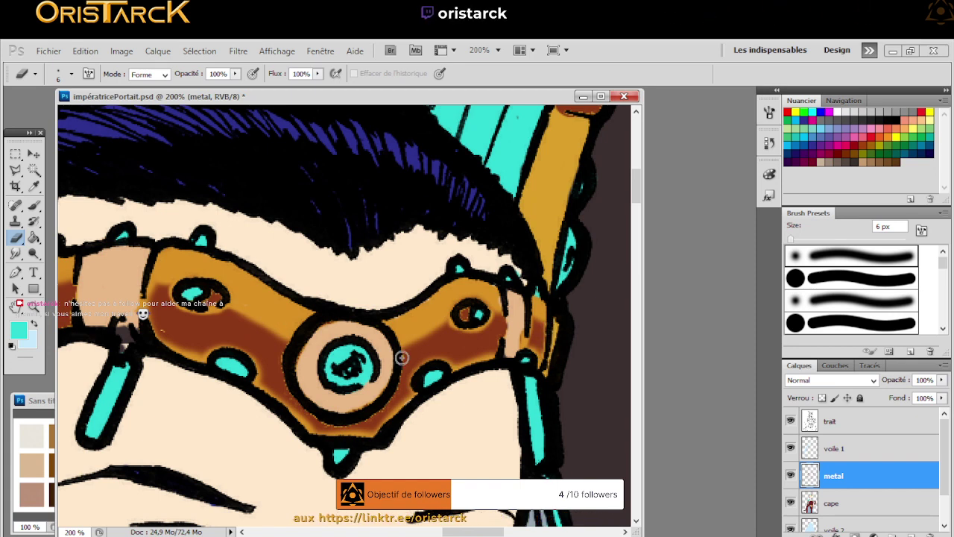
Set the soft eraser to 10 px and erase brown along the side and lower edges of the small headband segment
{"action": "left_click_drag", "start_coordinate": [222, 302], "coordinate": [377, 322]}
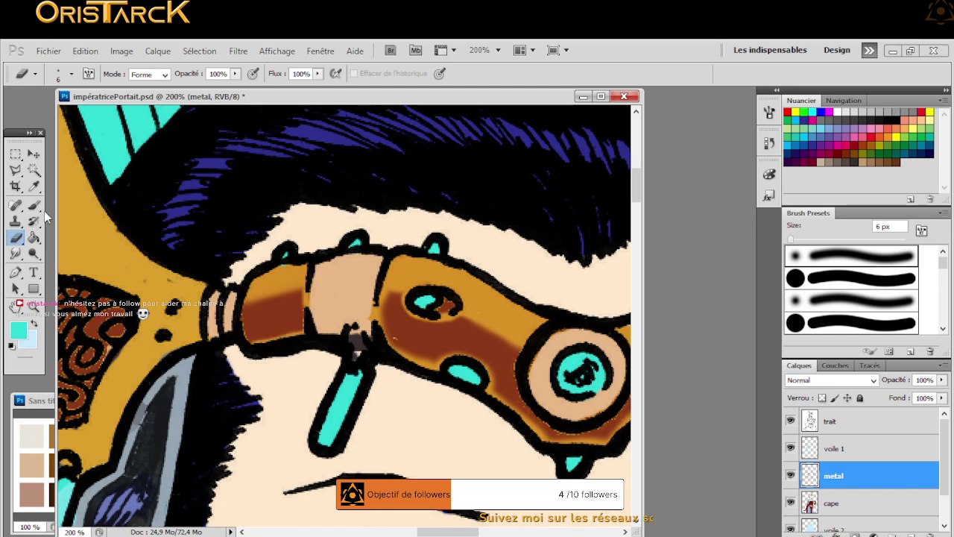
{"action": "left_click", "coordinate": [71, 74]}
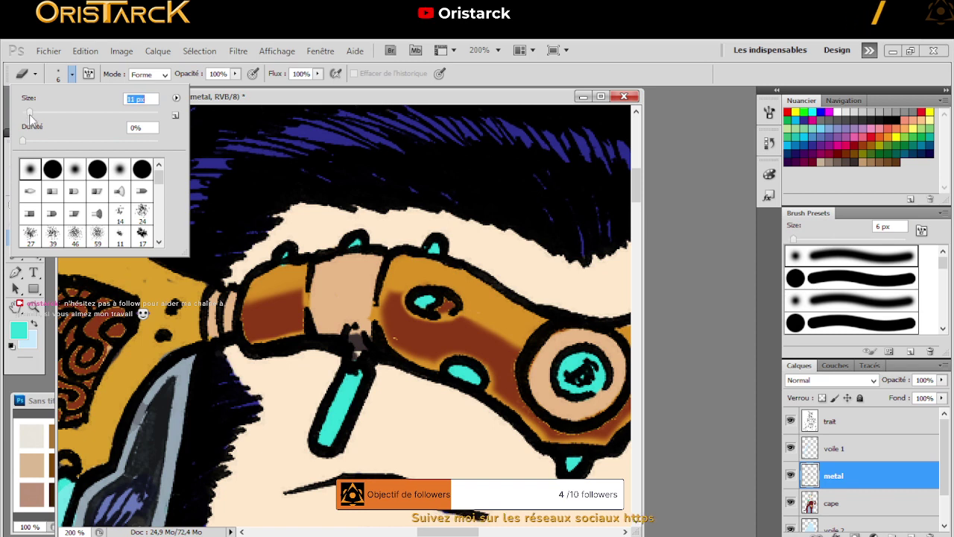
{"action": "left_click", "coordinate": [278, 318]}
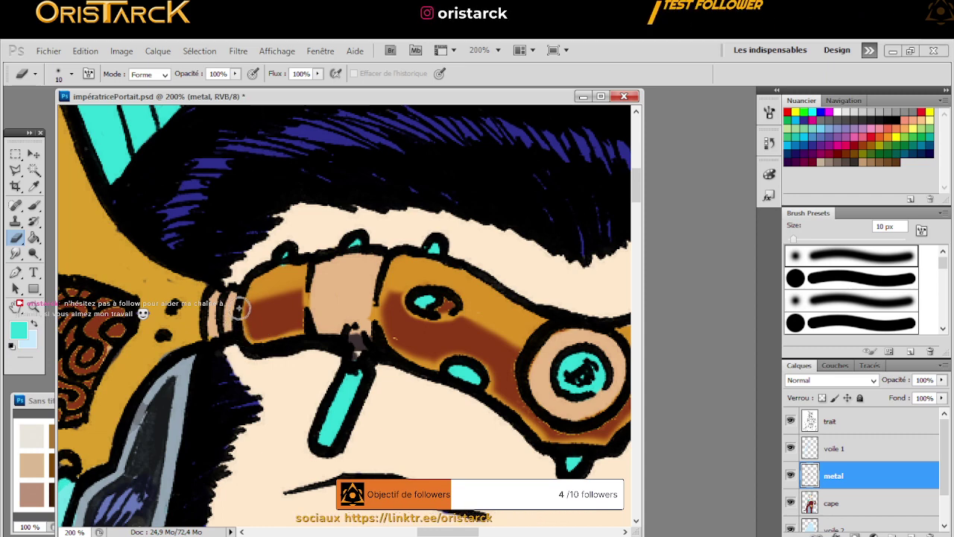
{"action": "mouse_move", "coordinate": [198, 234]}
{"action": "left_mouse_down"}
{"action": "mouse_move", "coordinate": [183, 213]}
{"action": "mouse_move", "coordinate": [203, 225]}
{"action": "left_mouse_up"}
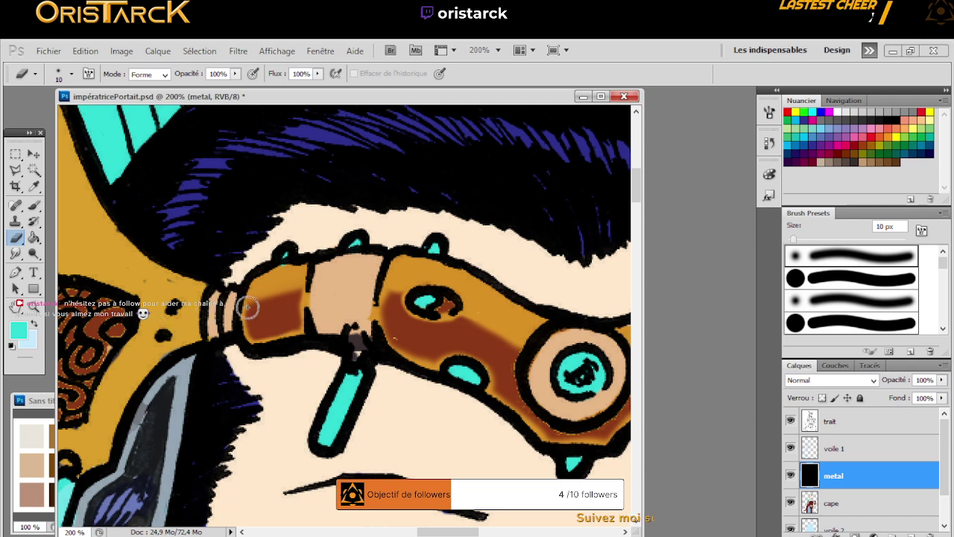
{"action": "left_click_drag", "start_coordinate": [183, 310], "coordinate": [186, 311]}
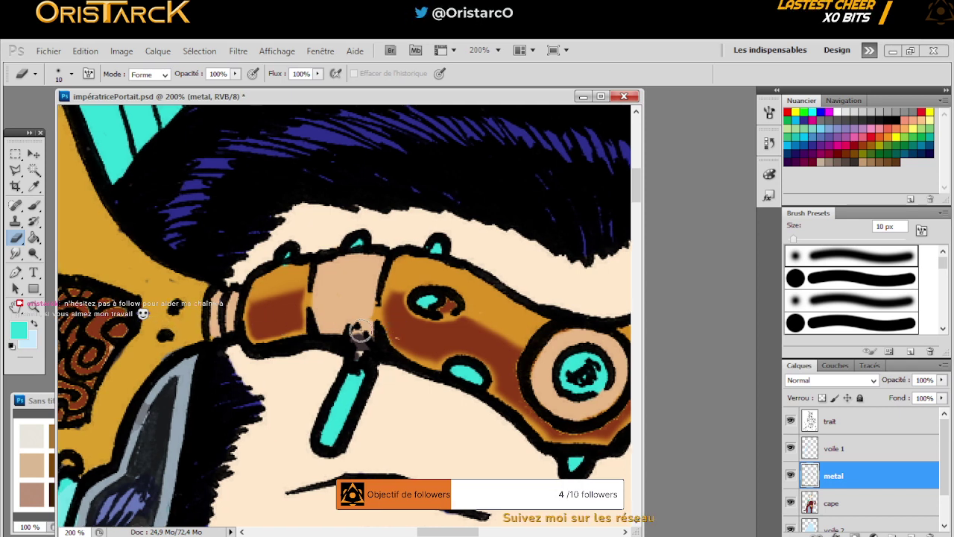
Sample the headband's reddish-brown and its gold as the two working colours for the 6 px hard brush
{"action": "left_click", "coordinate": [33, 206]}
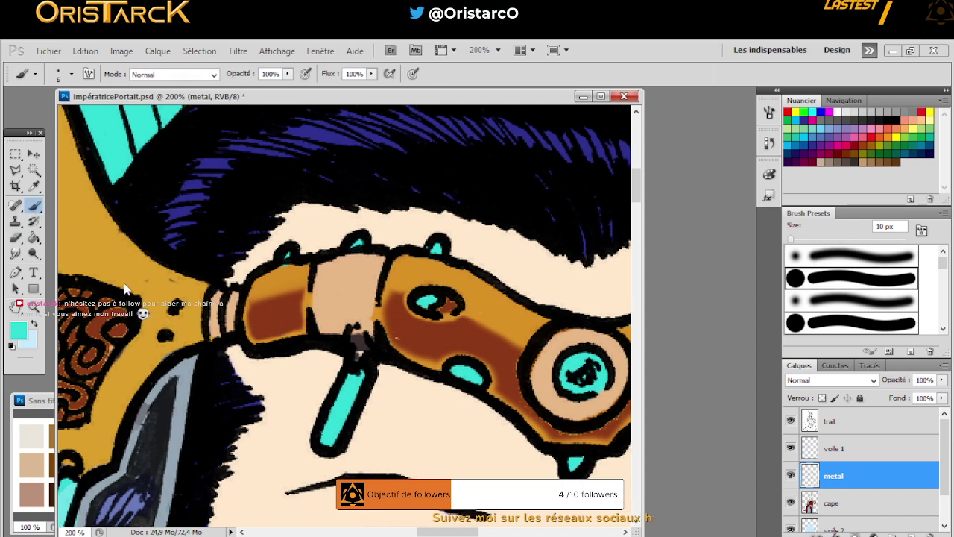
{"action": "key", "text": "i"}
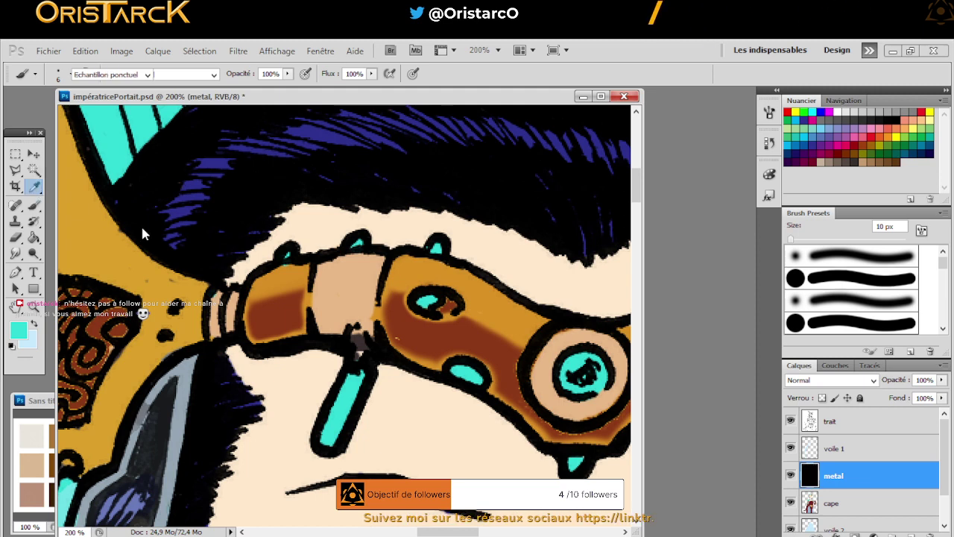
{"action": "left_click", "coordinate": [429, 325]}
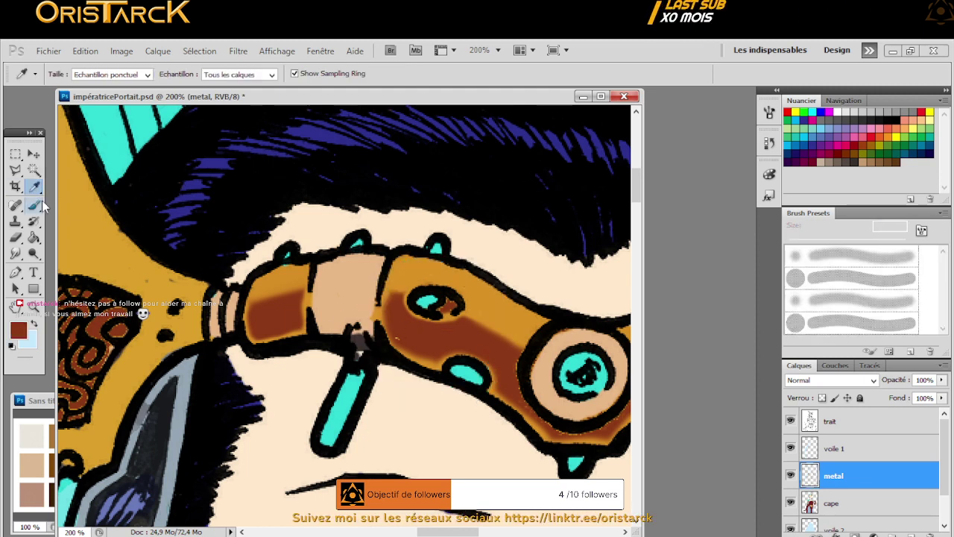
{"action": "key", "text": "b"}
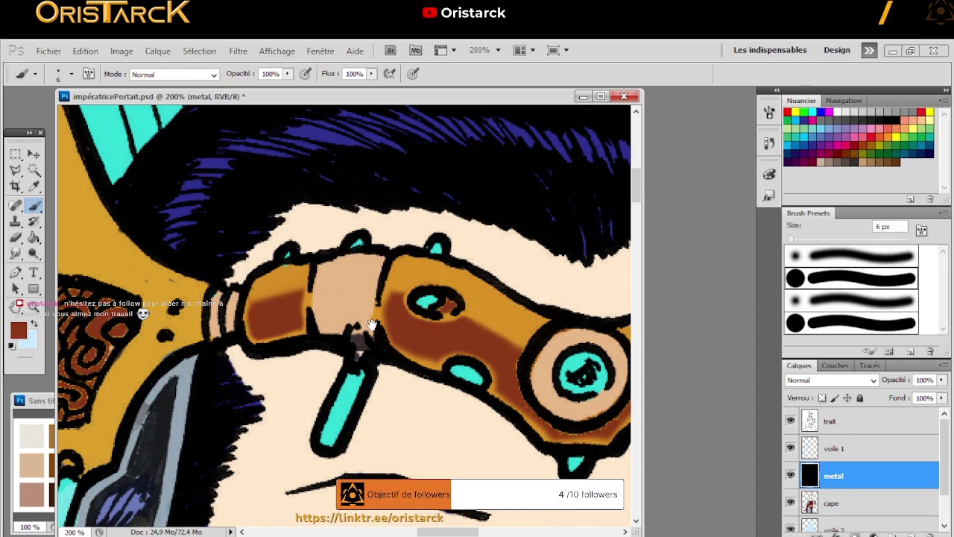
{"action": "left_click_drag", "start_coordinate": [422, 324], "coordinate": [291, 316]}
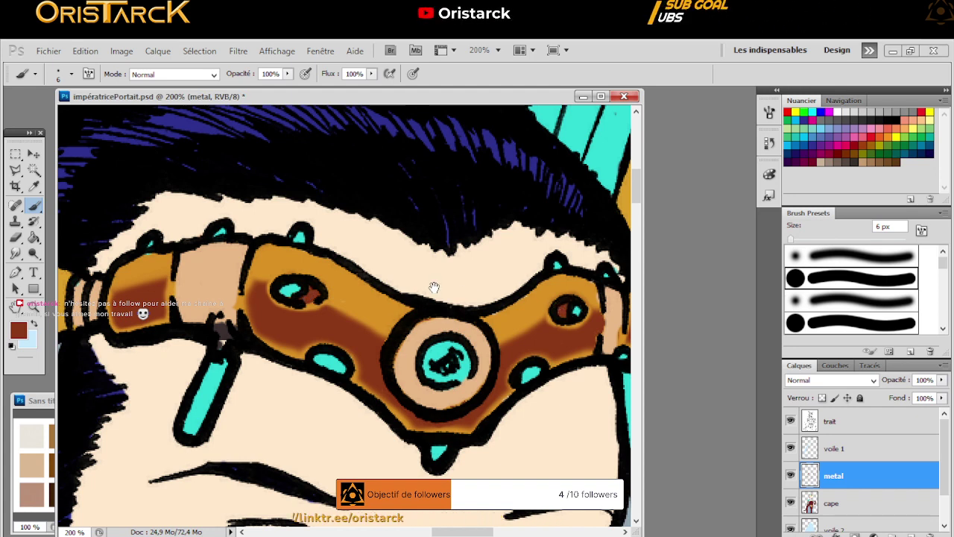
{"action": "left_click_drag", "start_coordinate": [434, 287], "coordinate": [387, 312]}
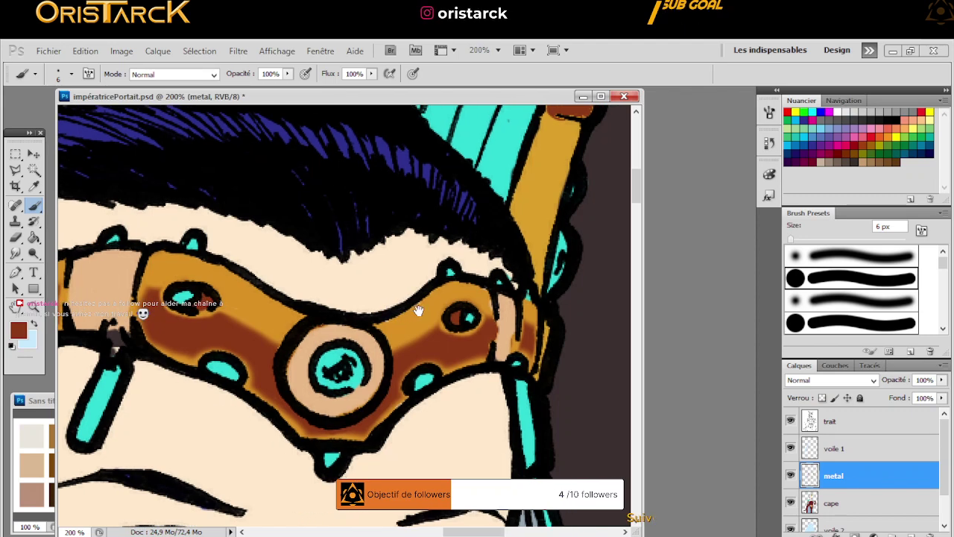
{"action": "left_click_drag", "start_coordinate": [438, 311], "coordinate": [409, 322]}
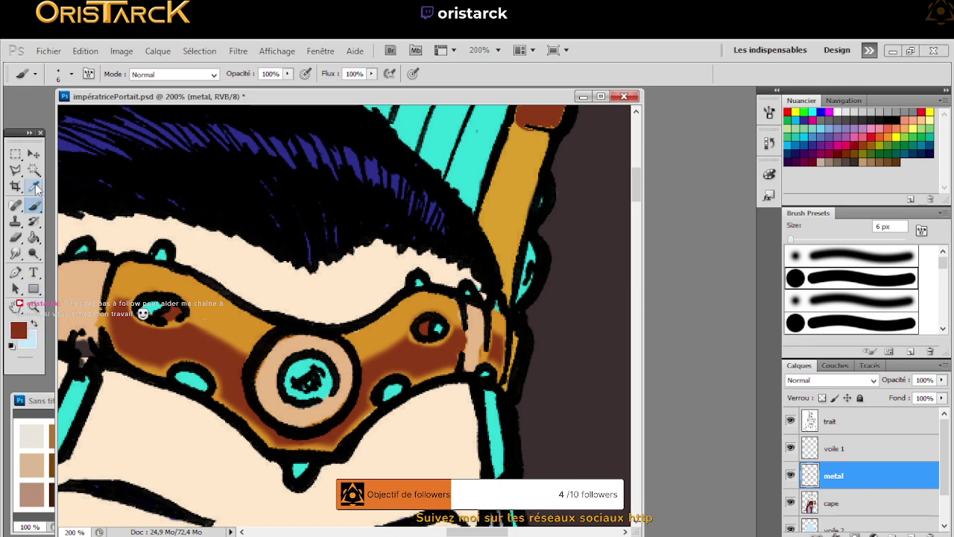
{"action": "left_click", "coordinate": [35, 320]}
{"action": "key", "text": "i"}
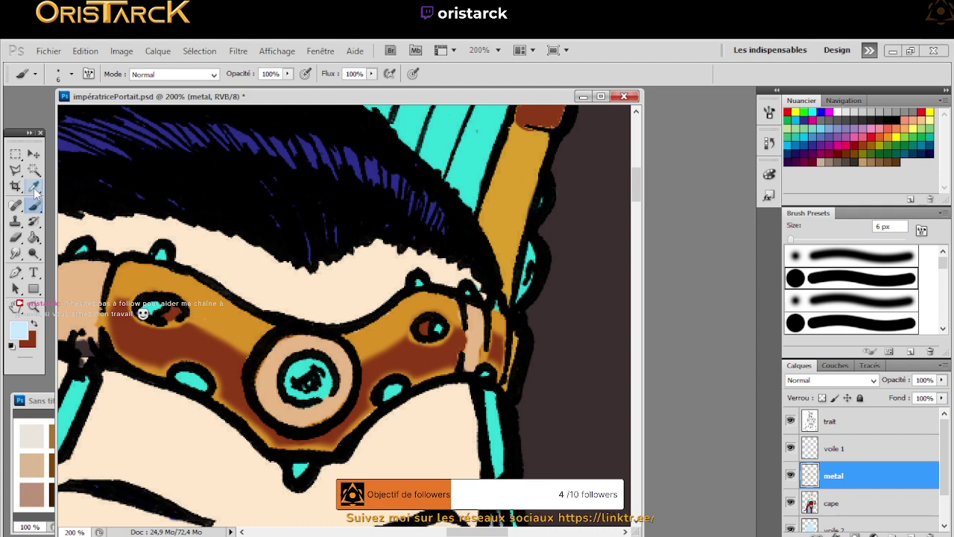
{"action": "left_click", "coordinate": [170, 281]}
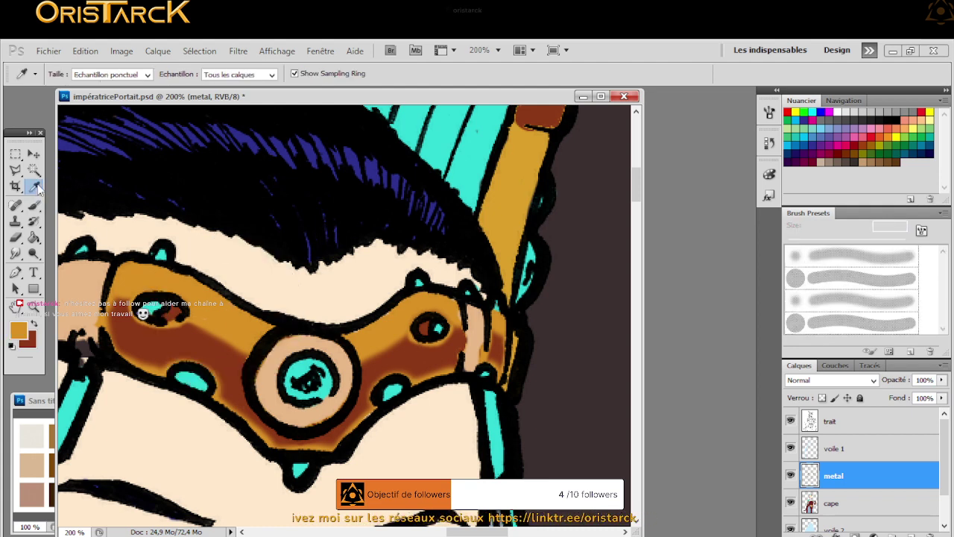
{"action": "left_click", "coordinate": [34, 205]}
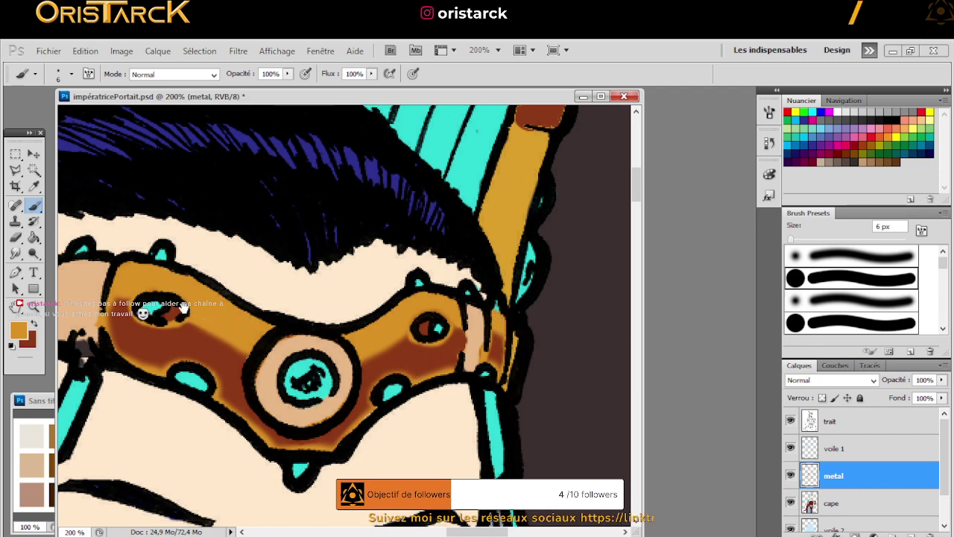
Paint the clasp of the headband's hanging pendant and the rings above the crown's side pendants gold
{"action": "left_click_drag", "start_coordinate": [359, 311], "coordinate": [427, 312]}
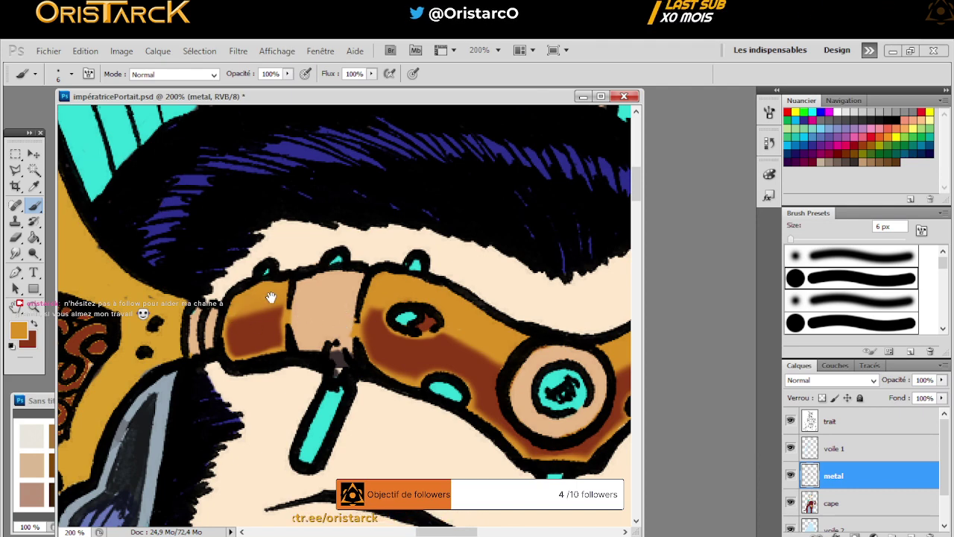
{"action": "left_click_drag", "start_coordinate": [271, 297], "coordinate": [235, 291]}
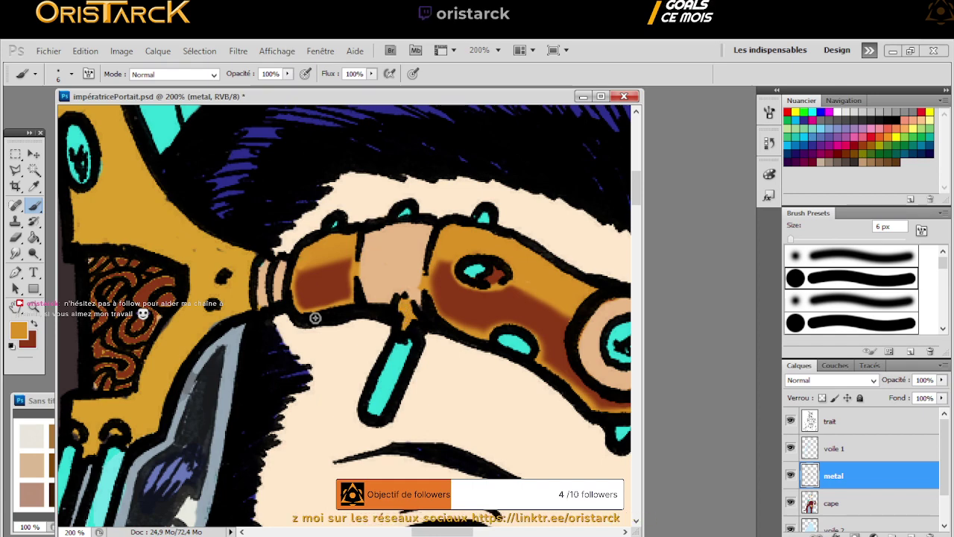
{"action": "mouse_move", "coordinate": [174, 335]}
{"action": "left_mouse_down"}
{"action": "mouse_move", "coordinate": [277, 271]}
{"action": "mouse_move", "coordinate": [337, 252]}
{"action": "left_mouse_up"}
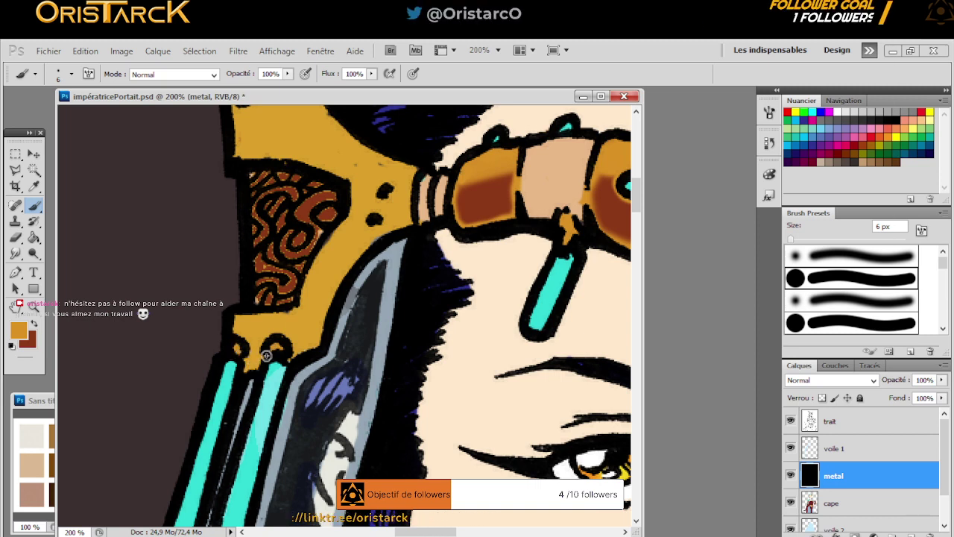
{"action": "left_click_drag", "start_coordinate": [401, 325], "coordinate": [149, 336]}
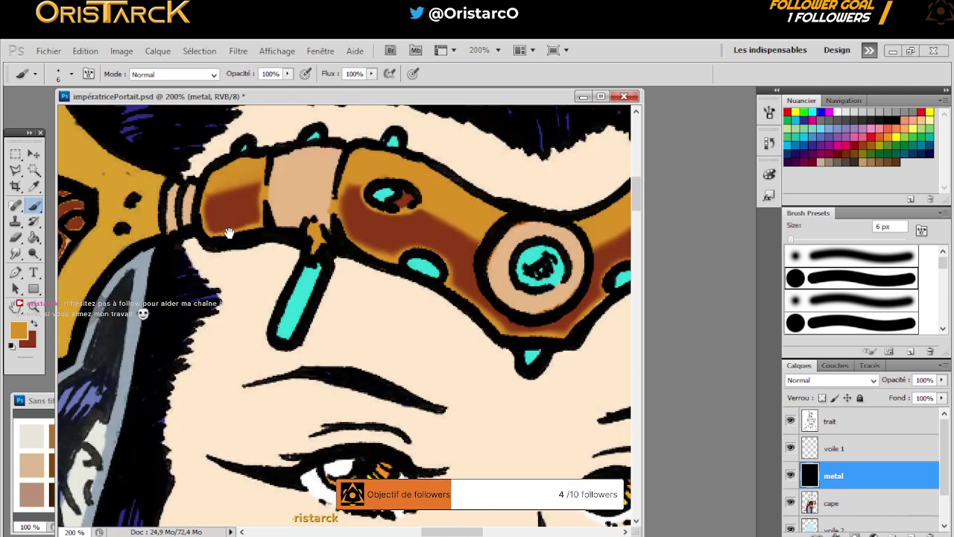
Shade the headband's pendant clasps and the side pendant rings with reddish-brown, including the small clasp at the headband's far end
{"action": "left_click_drag", "start_coordinate": [340, 322], "coordinate": [271, 299]}
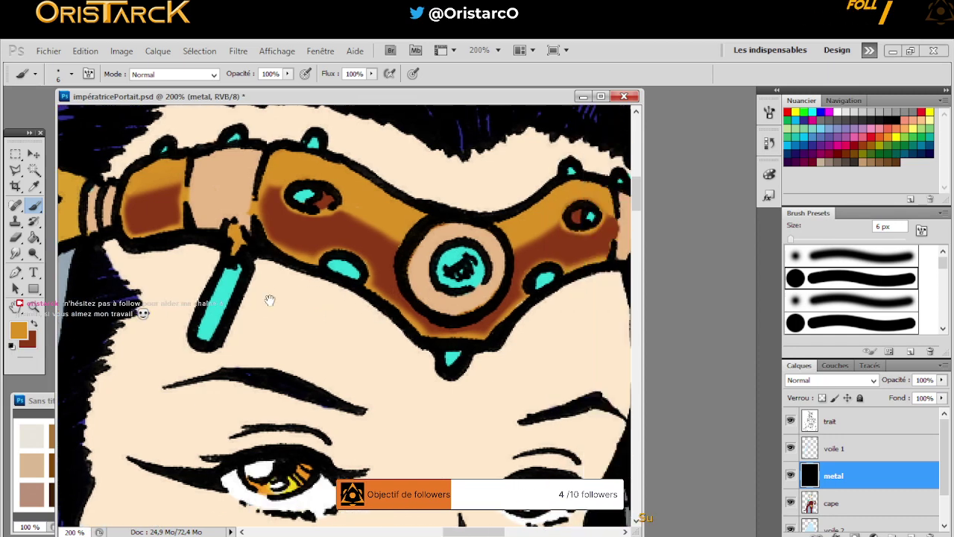
{"action": "left_click_drag", "start_coordinate": [522, 298], "coordinate": [344, 298]}
{"action": "left_click_drag", "start_coordinate": [495, 281], "coordinate": [385, 281]}
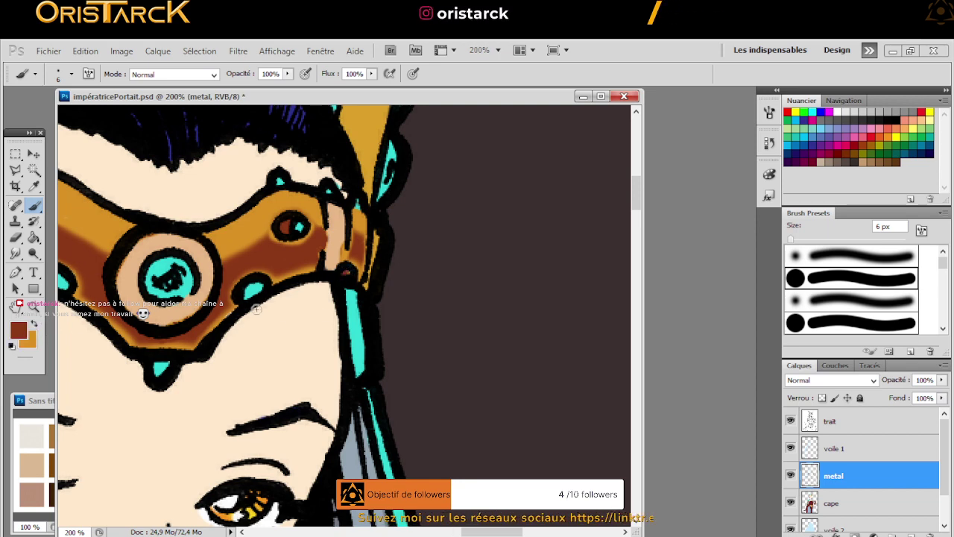
{"action": "left_click_drag", "start_coordinate": [192, 278], "coordinate": [475, 287]}
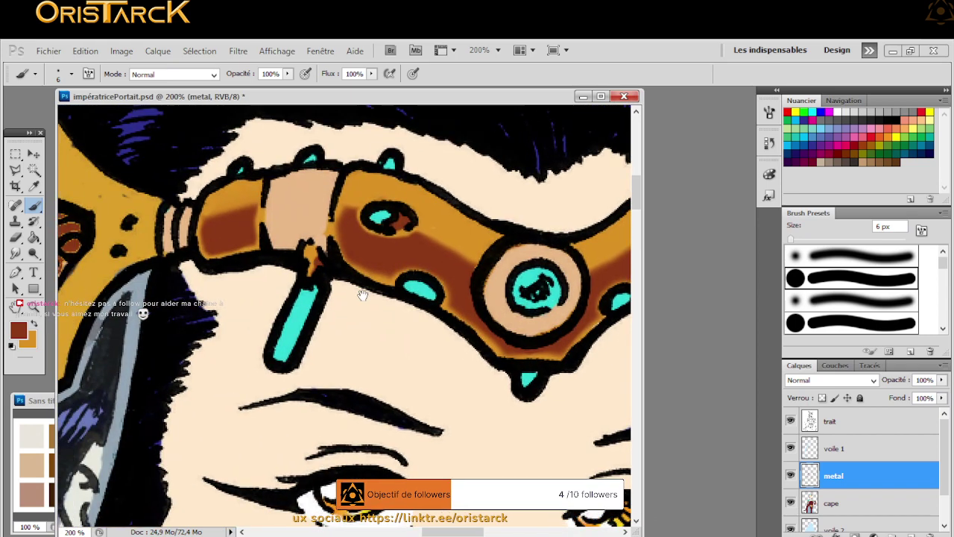
{"action": "left_click_drag", "start_coordinate": [277, 277], "coordinate": [477, 246]}
{"action": "left_click_drag", "start_coordinate": [298, 328], "coordinate": [350, 348]}
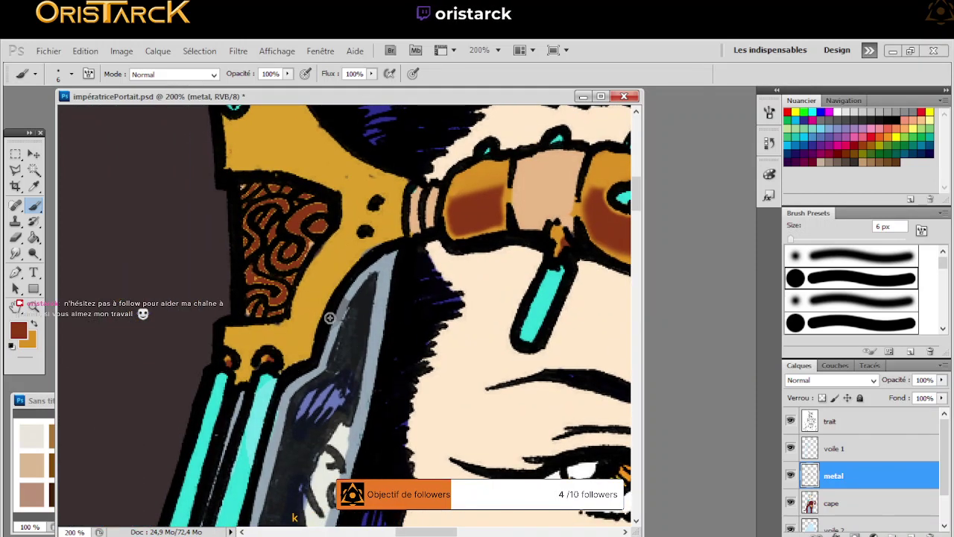
Paint gold strokes along the larger swirls of the carved ornament on the crown's side piece
{"action": "left_click_drag", "start_coordinate": [281, 328], "coordinate": [149, 365]}
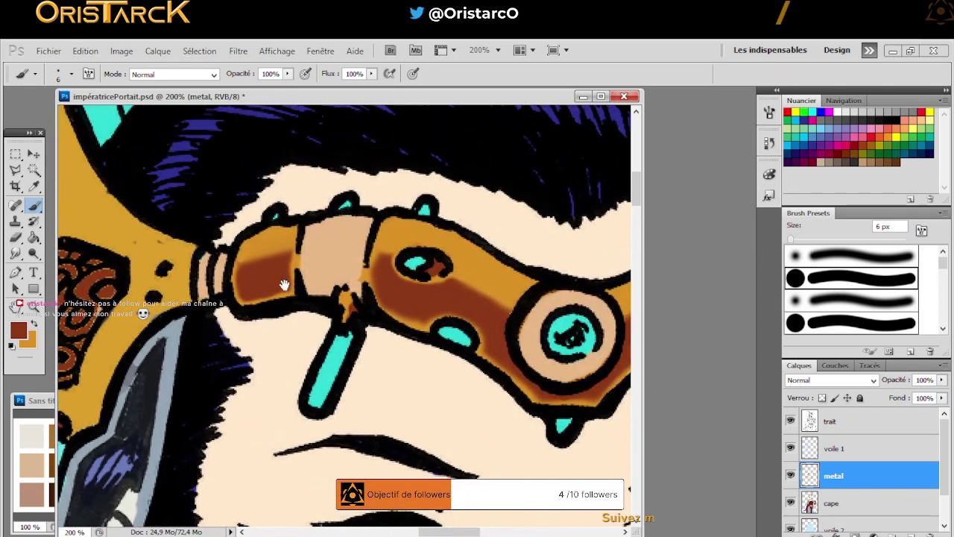
{"action": "left_click_drag", "start_coordinate": [258, 282], "coordinate": [454, 298]}
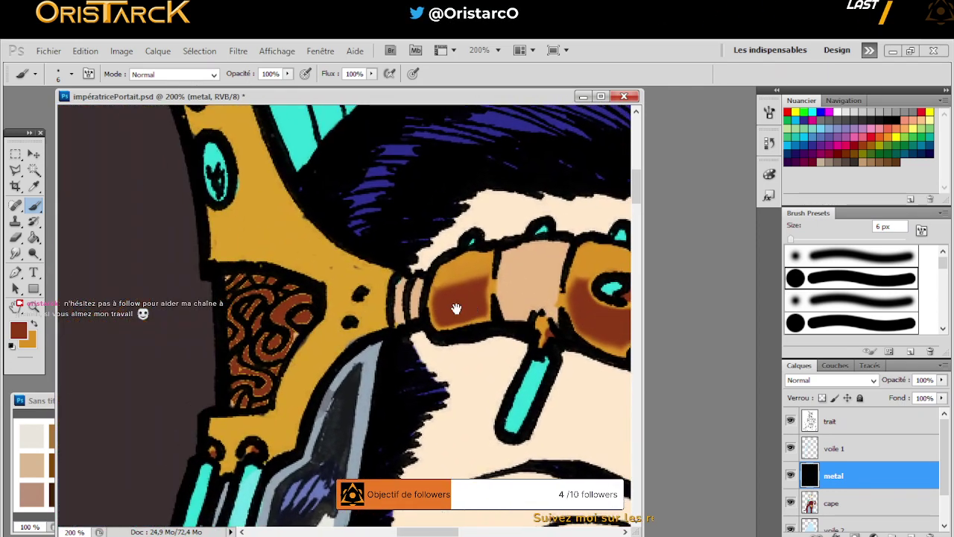
{"action": "left_click_drag", "start_coordinate": [295, 295], "coordinate": [292, 325]}
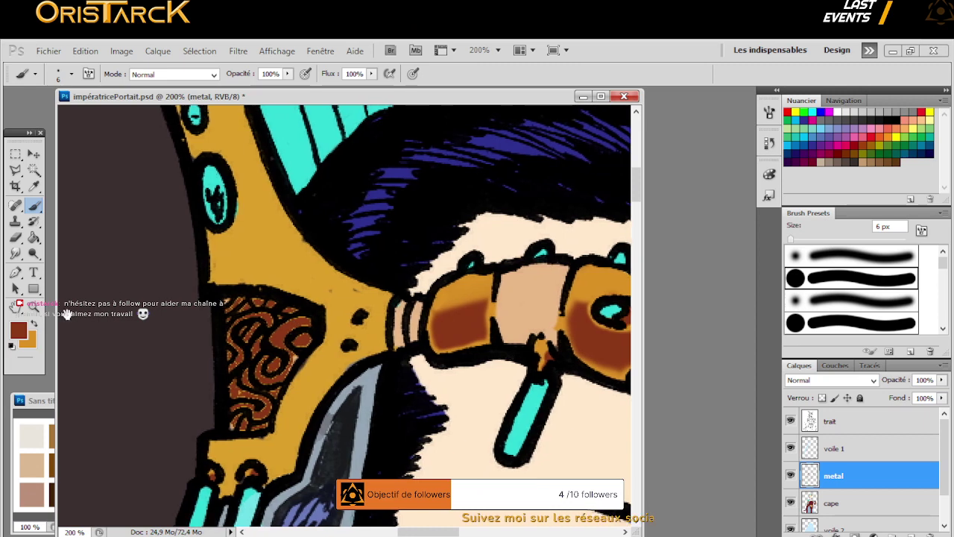
{"action": "left_click", "coordinate": [33, 324]}
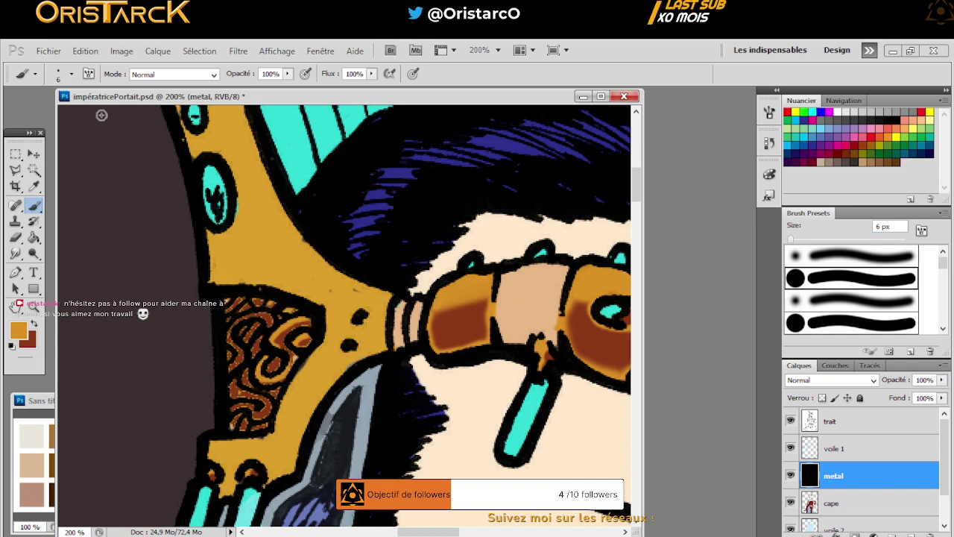
Set the brush to a soft 3 px tip and paint fine gold lines over the side ornament's remaining swirls
{"action": "left_click", "coordinate": [72, 74]}
{"action": "key", "text": "bracketright"}
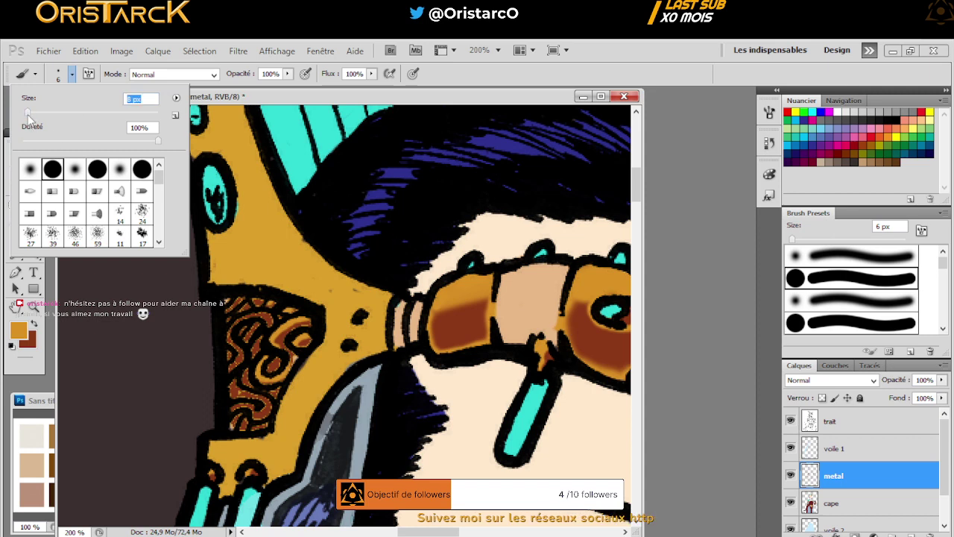
{"action": "key", "text": "shift+bracketleft"}
{"action": "key", "text": "shift+bracketleft"}
{"action": "key", "text": "shift+bracketleft"}
{"action": "key", "text": "shift+bracketleft"}
{"action": "left_click_drag", "start_coordinate": [27, 116], "coordinate": [24, 113]}
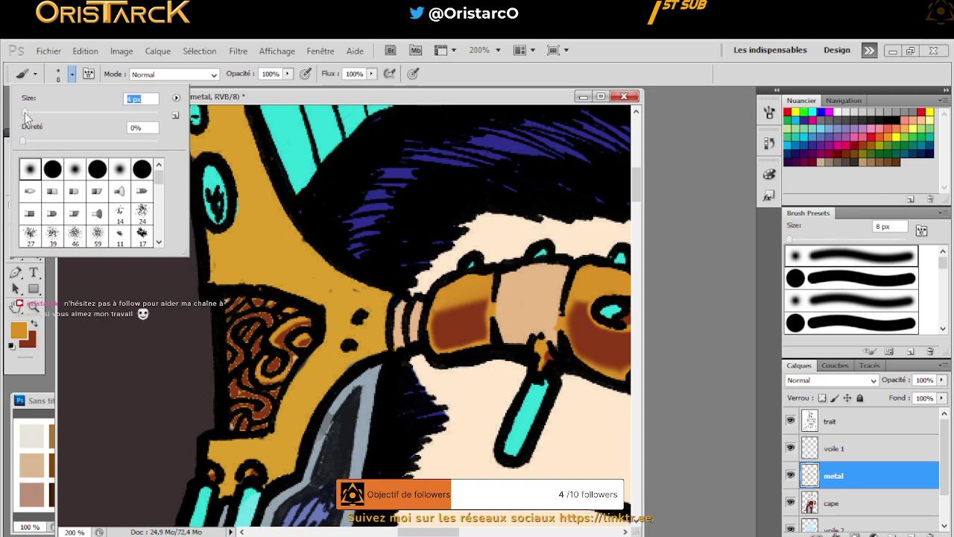
{"action": "key", "text": "Return"}
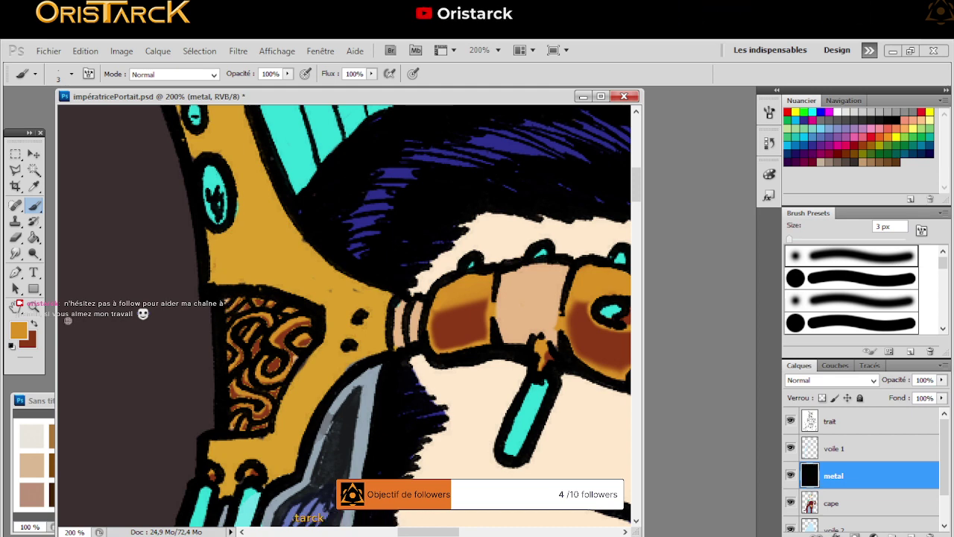
Refine the side ornament's swirls with the 3 px soft brush, alternating reddish-brown and gold
{"action": "left_click", "coordinate": [34, 327]}
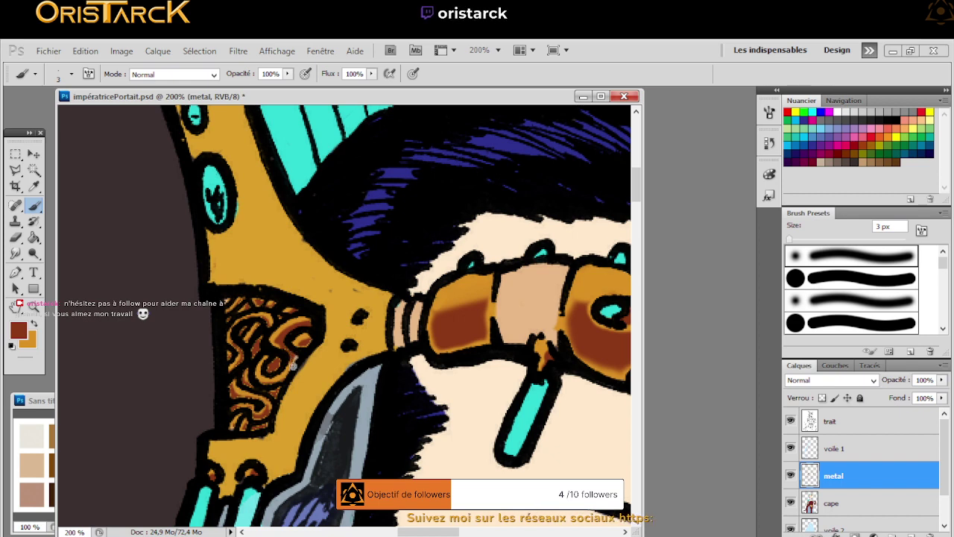
{"action": "left_click_drag", "start_coordinate": [289, 345], "coordinate": [293, 370]}
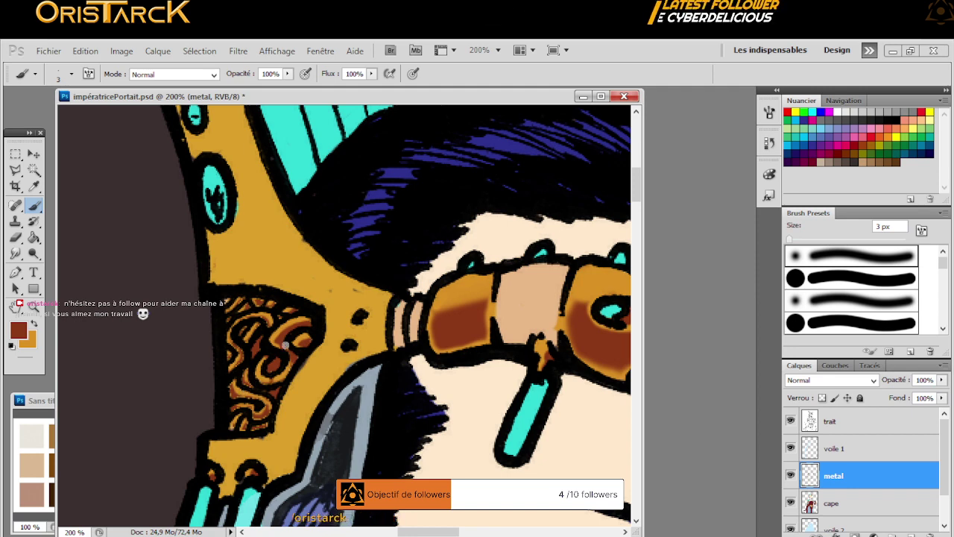
{"action": "left_click", "coordinate": [273, 393]}
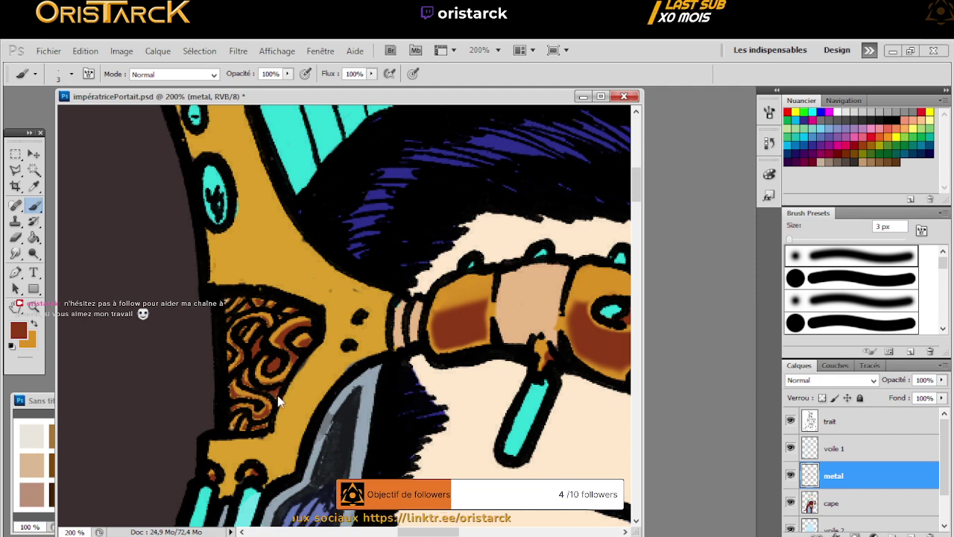
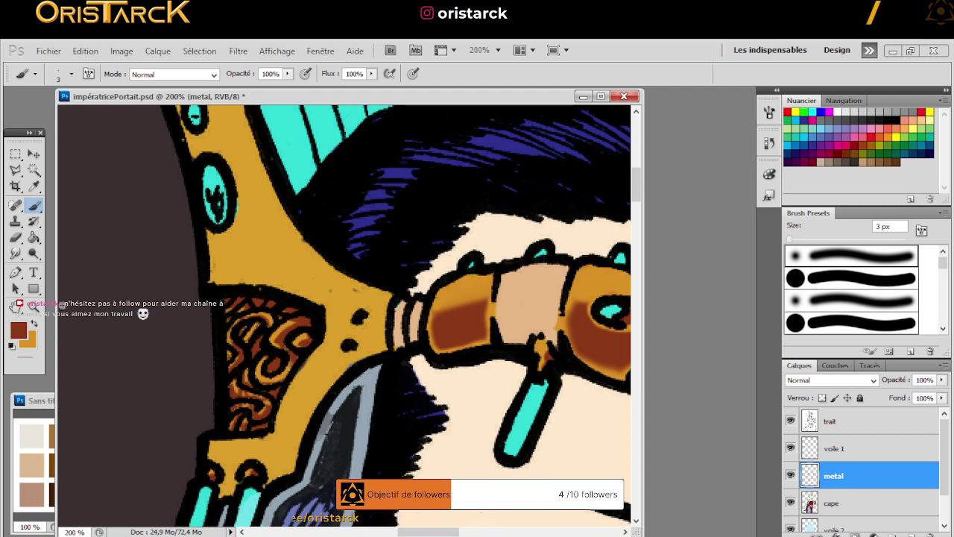
{"action": "key", "text": "x"}
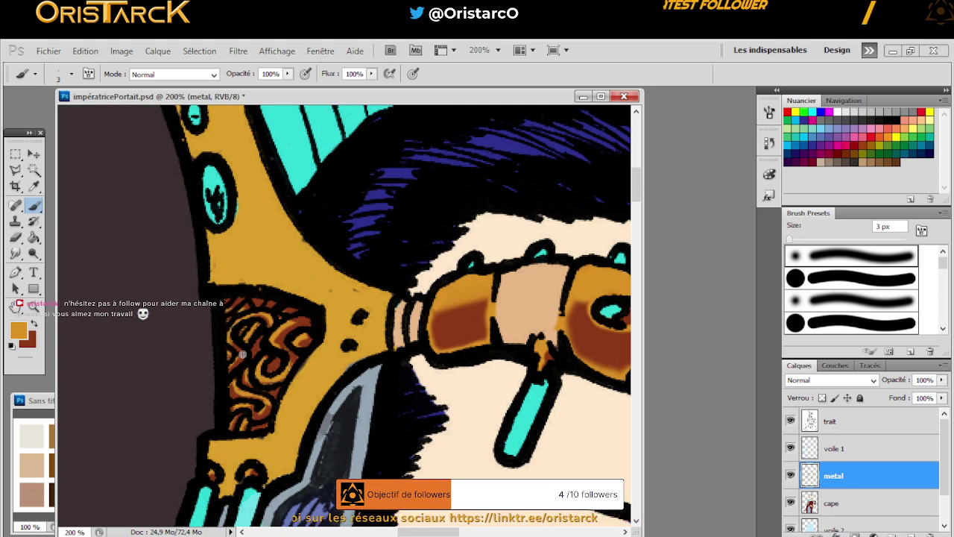
{"action": "left_click_drag", "start_coordinate": [255, 339], "coordinate": [244, 370]}
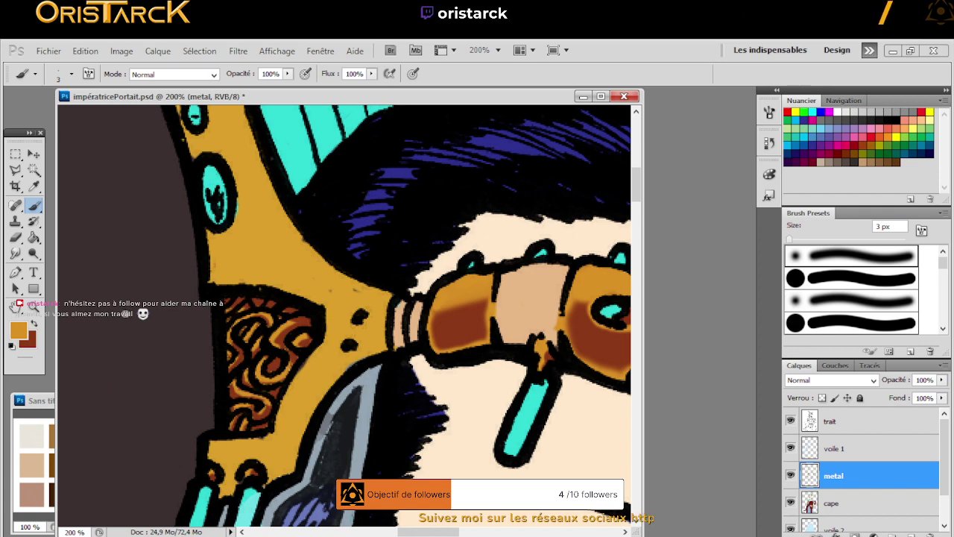
Erase the edges of the reddish-brown collar below the crown's tallest spike with the 10 px soft eraser, leaving a brown core
{"action": "key", "text": "z"}
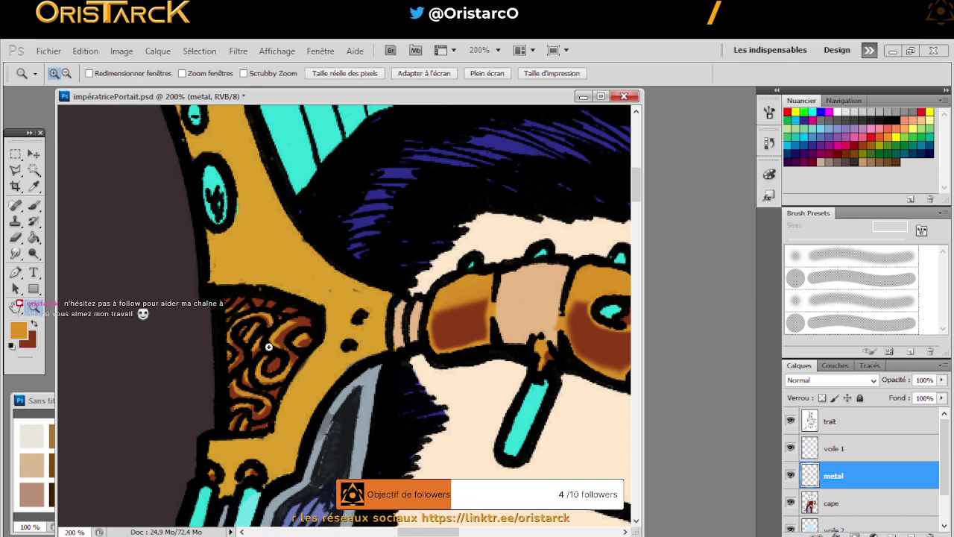
{"action": "left_click", "coordinate": [339, 326], "text": "alt"}
{"action": "left_click", "coordinate": [339, 327], "text": "alt"}
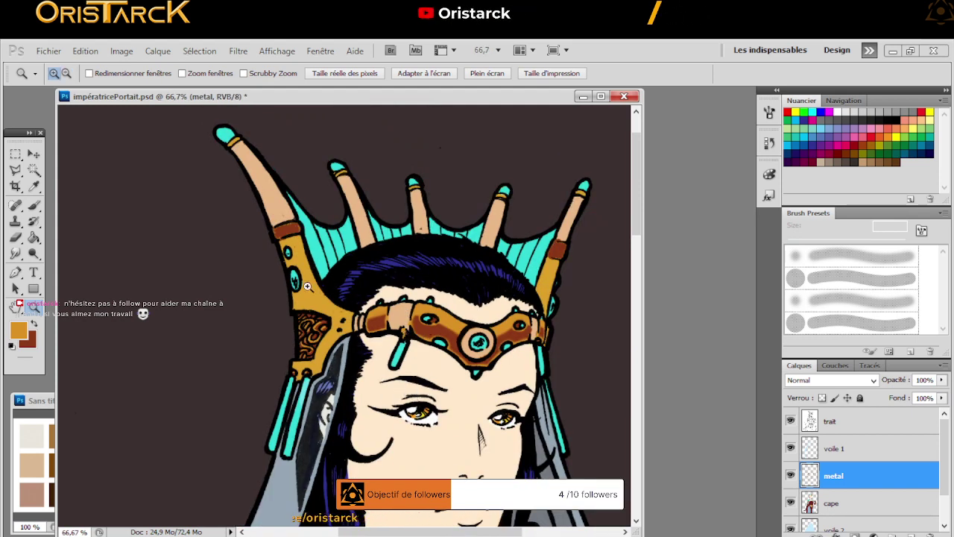
{"action": "left_click", "coordinate": [301, 226]}
{"action": "left_click", "coordinate": [400, 244]}
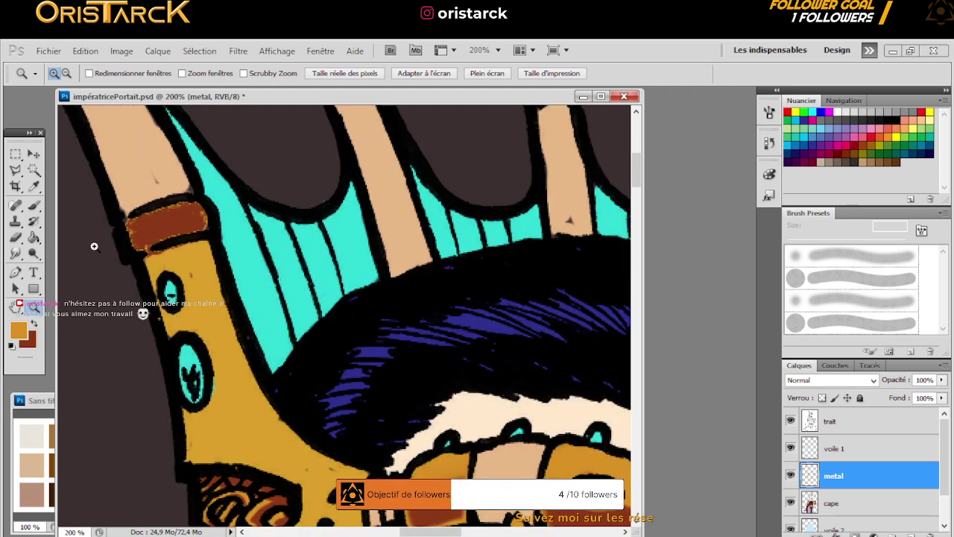
{"action": "key", "text": "e"}
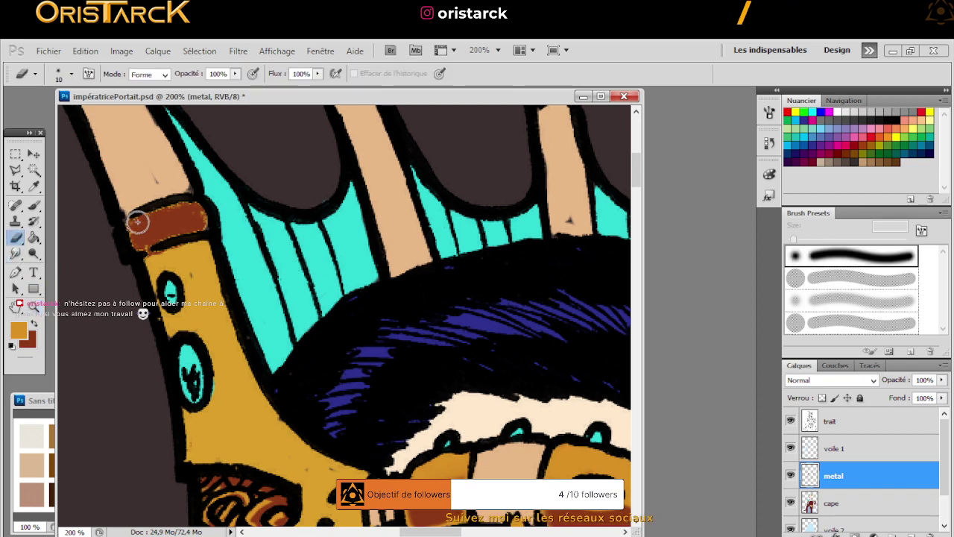
{"action": "mouse_move", "coordinate": [184, 201]}
{"action": "left_mouse_down"}
{"action": "mouse_move", "coordinate": [126, 222]}
{"action": "mouse_move", "coordinate": [199, 202]}
{"action": "mouse_move", "coordinate": [126, 225]}
{"action": "mouse_move", "coordinate": [181, 204]}
{"action": "mouse_move", "coordinate": [220, 212]}
{"action": "mouse_move", "coordinate": [185, 217]}
{"action": "left_mouse_up"}
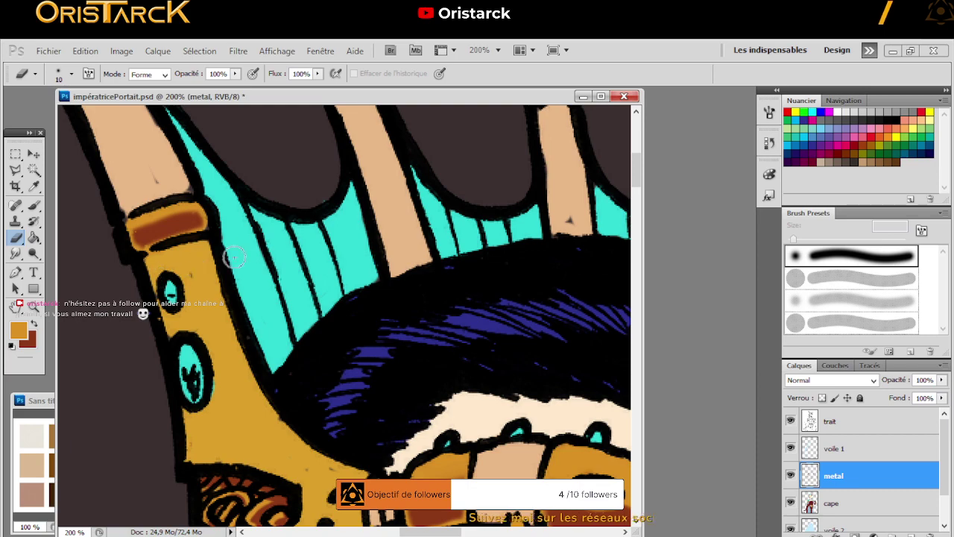
Softly erase the edges and upper half of the reddish-brown collar on the crown's opposite outer spike with the 10 px eraser
{"action": "left_click_drag", "start_coordinate": [390, 272], "coordinate": [142, 306]}
{"action": "left_click_drag", "start_coordinate": [447, 305], "coordinate": [368, 305]}
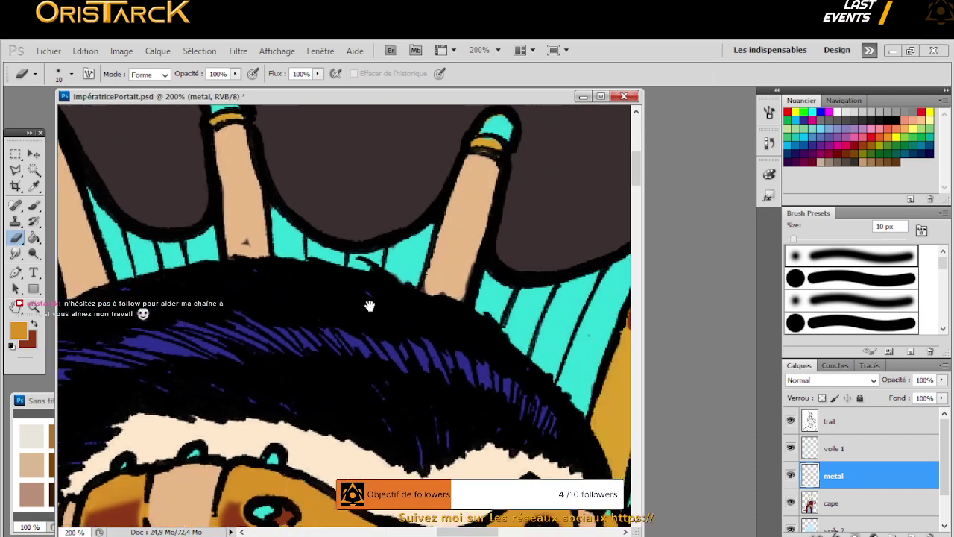
{"action": "mouse_move", "coordinate": [447, 339]}
{"action": "left_mouse_down"}
{"action": "mouse_move", "coordinate": [382, 338]}
{"action": "mouse_move", "coordinate": [360, 316]}
{"action": "mouse_move", "coordinate": [311, 325]}
{"action": "left_mouse_up"}
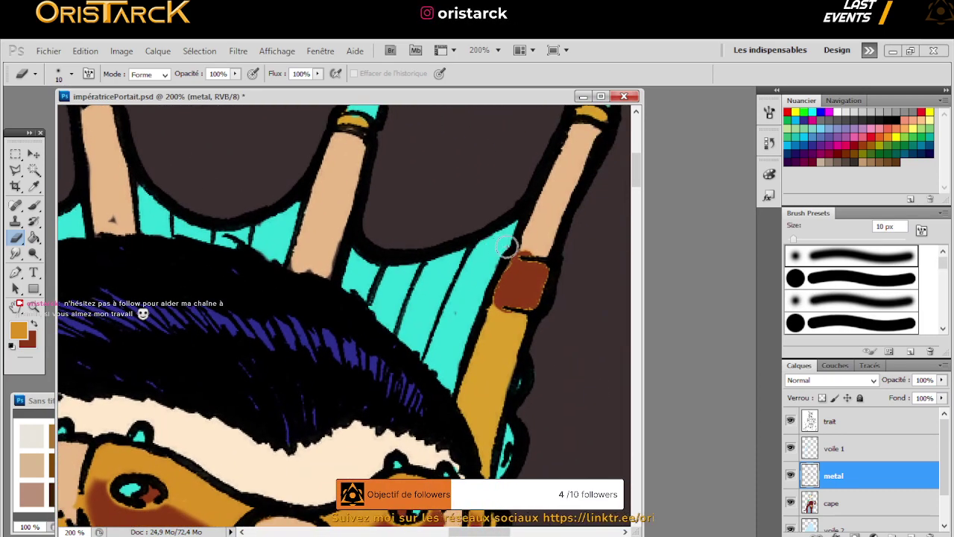
{"action": "left_click_drag", "start_coordinate": [524, 250], "coordinate": [542, 259]}
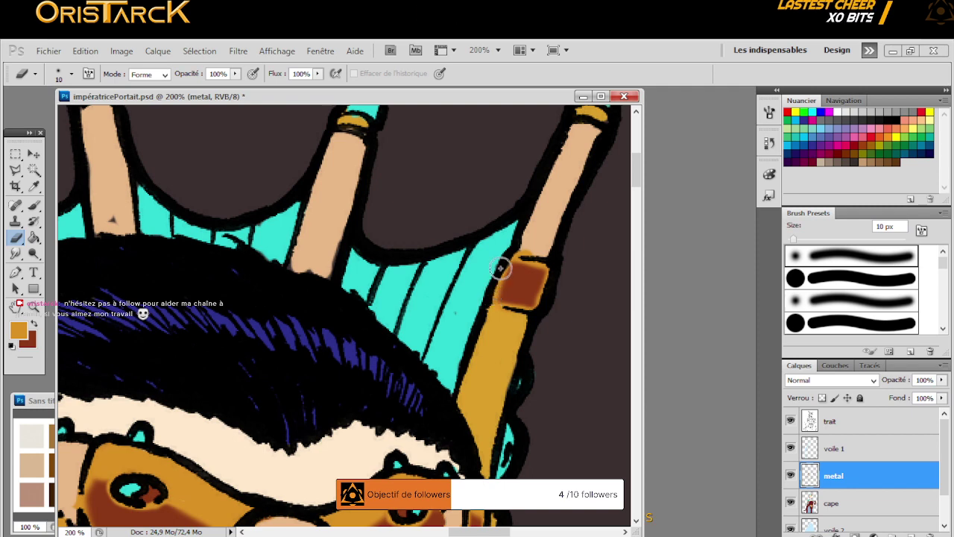
{"action": "mouse_move", "coordinate": [542, 272]}
{"action": "left_mouse_down"}
{"action": "mouse_move", "coordinate": [504, 262]}
{"action": "mouse_move", "coordinate": [524, 269]}
{"action": "left_mouse_up"}
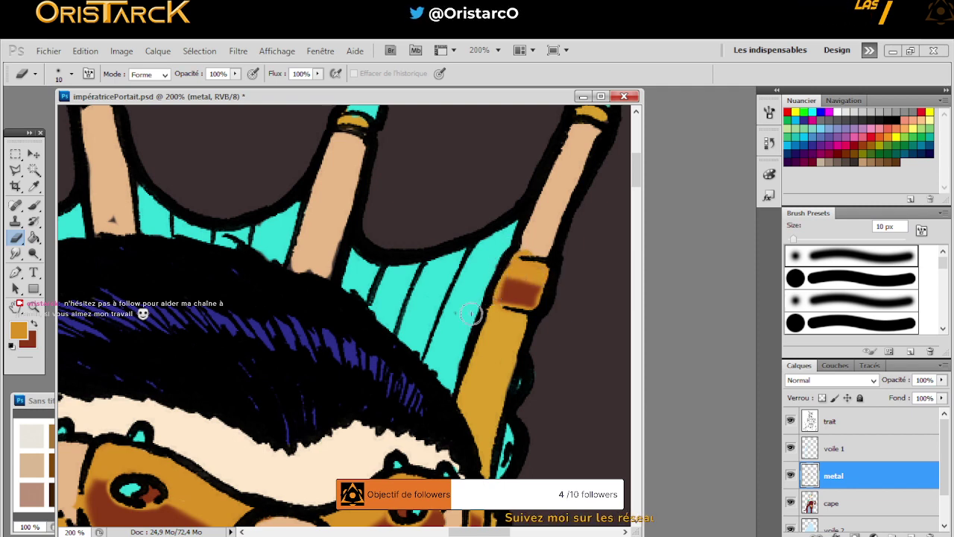
Look over the headband, side pendants, face and neck jewellery down to the shoulder ornament for metal parts needing shading
{"action": "mouse_move", "coordinate": [424, 292]}
{"action": "left_mouse_down"}
{"action": "mouse_move", "coordinate": [292, 313]}
{"action": "mouse_move", "coordinate": [310, 324]}
{"action": "mouse_move", "coordinate": [345, 311]}
{"action": "mouse_move", "coordinate": [311, 345]}
{"action": "mouse_move", "coordinate": [320, 313]}
{"action": "mouse_move", "coordinate": [298, 328]}
{"action": "mouse_move", "coordinate": [298, 379]}
{"action": "mouse_move", "coordinate": [270, 364]}
{"action": "left_mouse_up"}
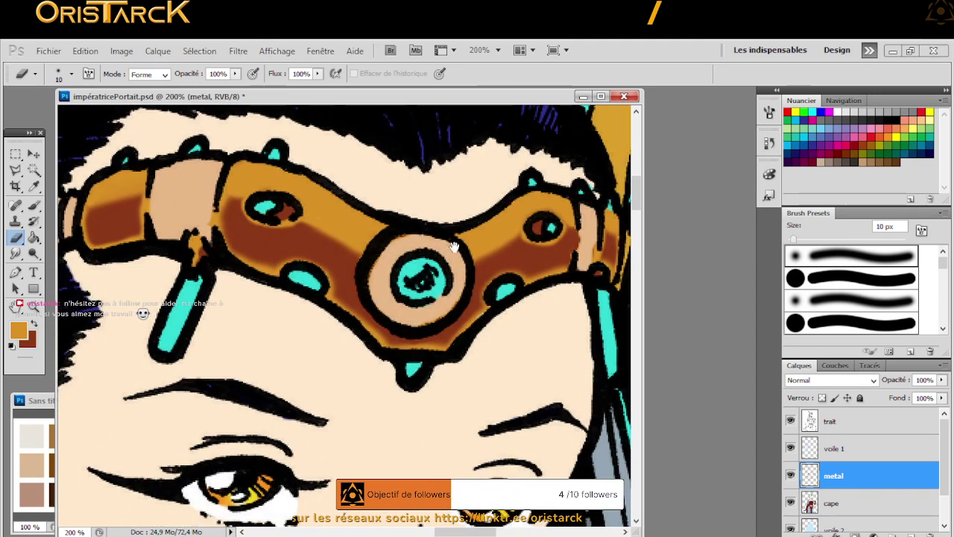
{"action": "left_click_drag", "start_coordinate": [454, 246], "coordinate": [424, 400]}
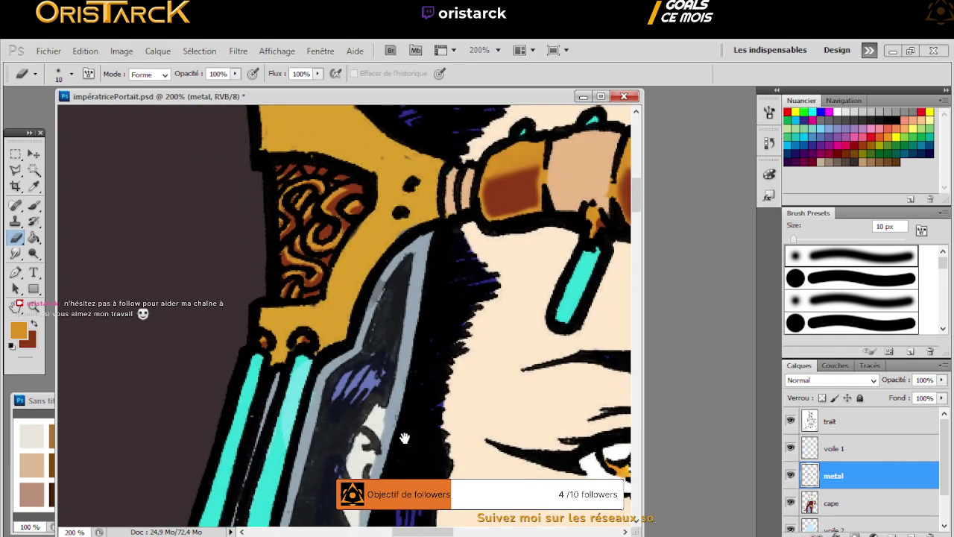
{"action": "left_click_drag", "start_coordinate": [404, 438], "coordinate": [282, 397]}
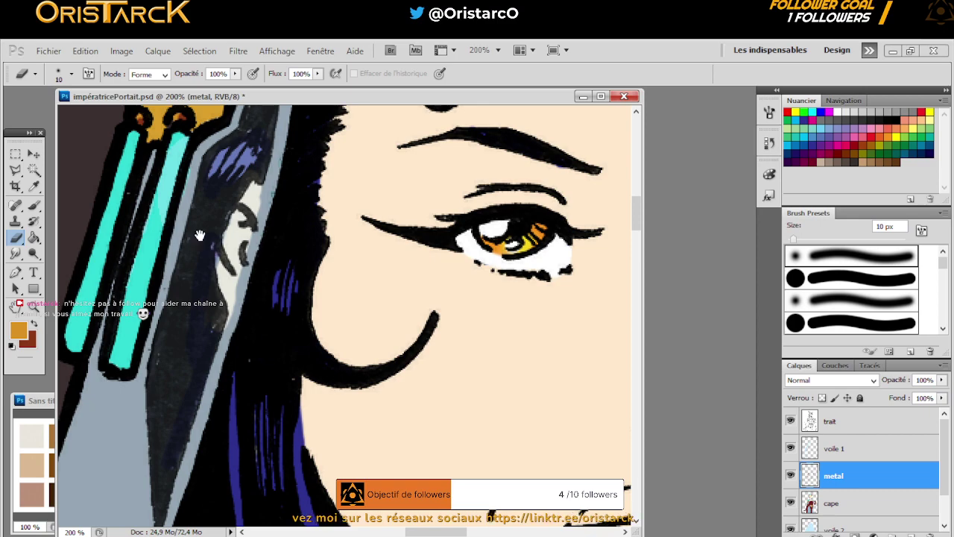
{"action": "left_click_drag", "start_coordinate": [200, 235], "coordinate": [311, 279]}
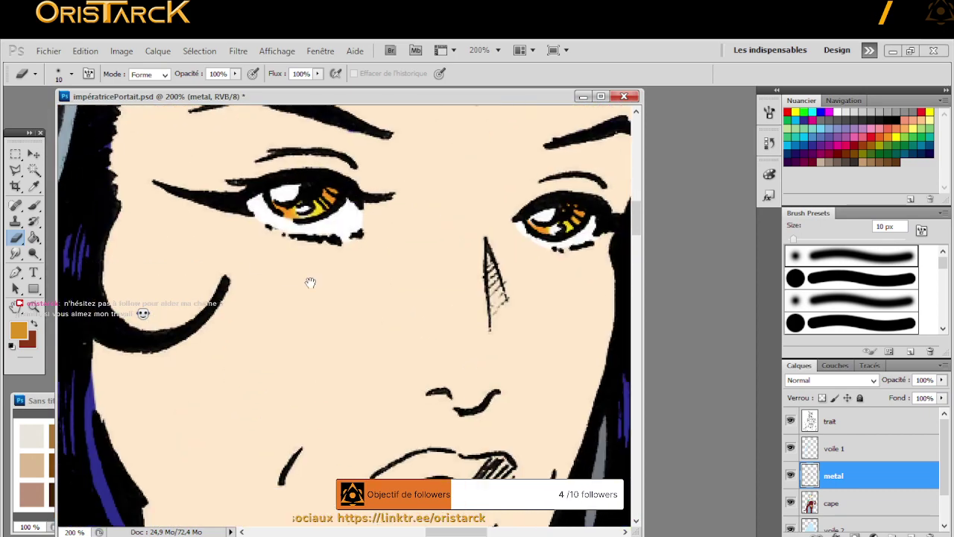
{"action": "left_click_drag", "start_coordinate": [166, 470], "coordinate": [360, 199]}
{"action": "left_click_drag", "start_coordinate": [286, 437], "coordinate": [298, 300]}
{"action": "left_click_drag", "start_coordinate": [288, 422], "coordinate": [307, 316]}
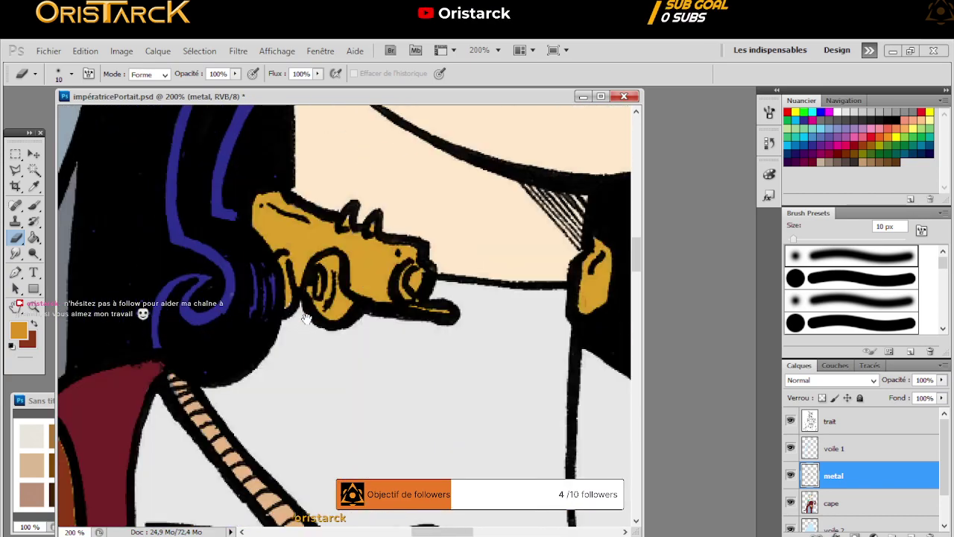
{"action": "left_click_drag", "start_coordinate": [288, 383], "coordinate": [309, 282]}
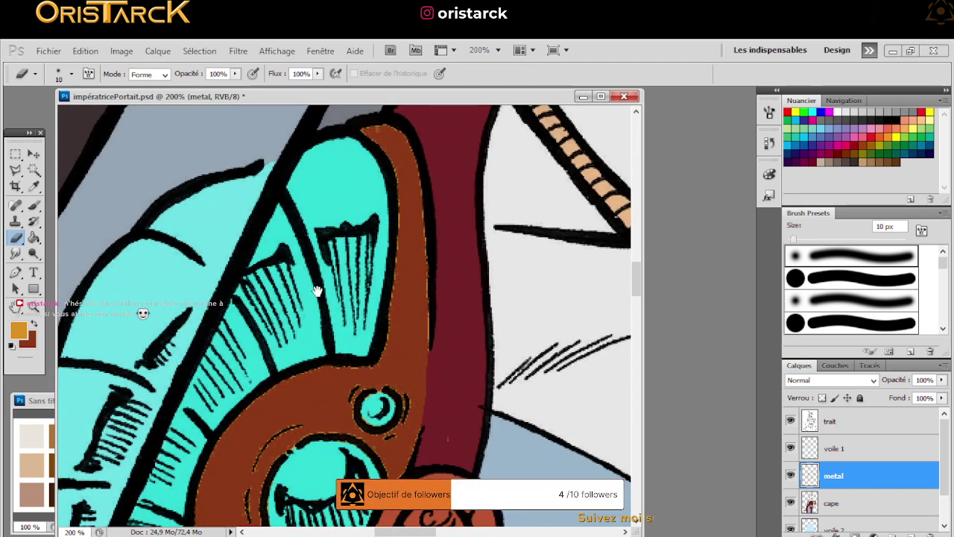
{"action": "left_click", "coordinate": [34, 205]}
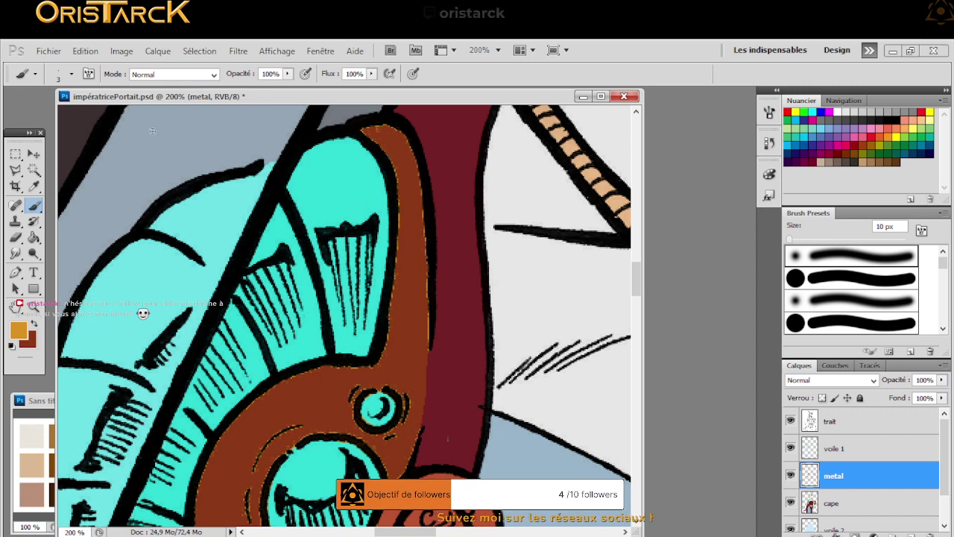
{"action": "left_click", "coordinate": [72, 74]}
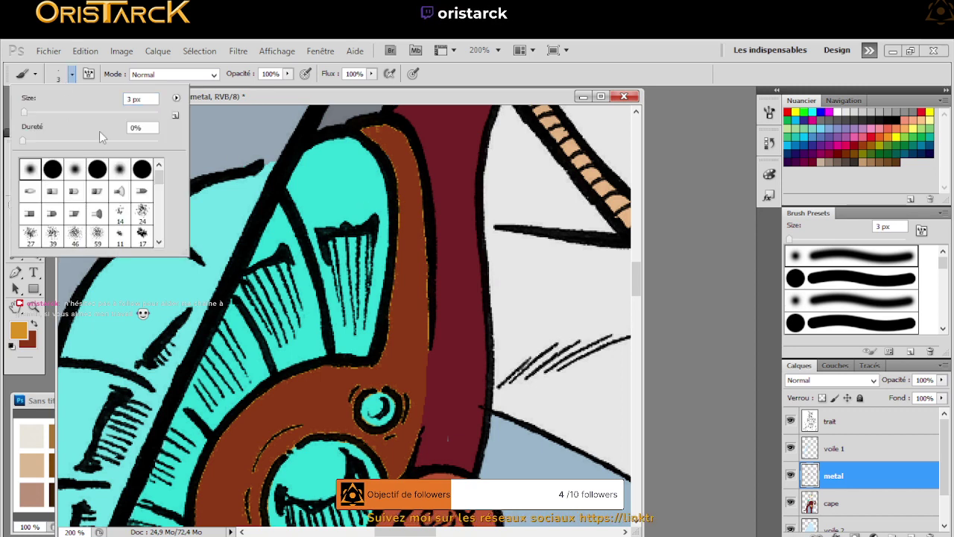
{"action": "left_click", "coordinate": [440, 82]}
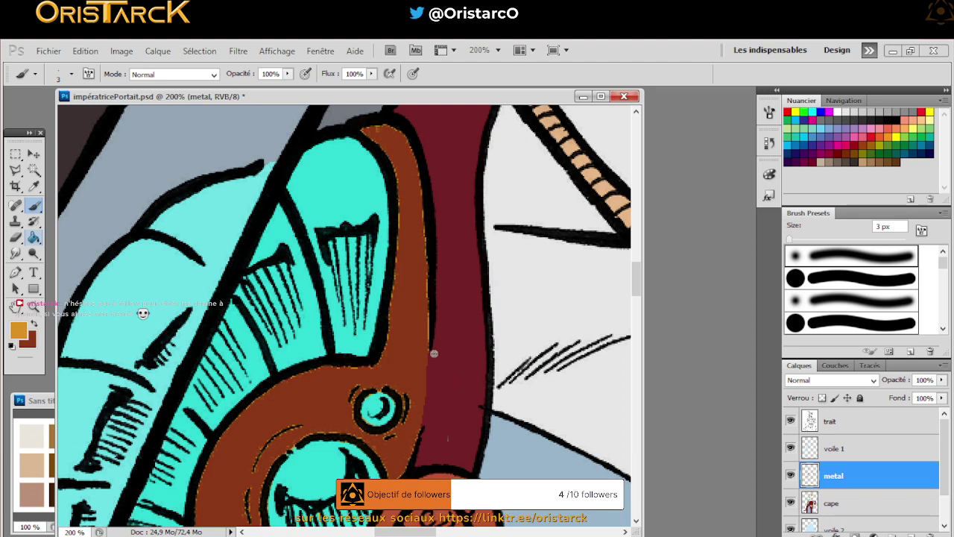
{"action": "left_click", "coordinate": [15, 220]}
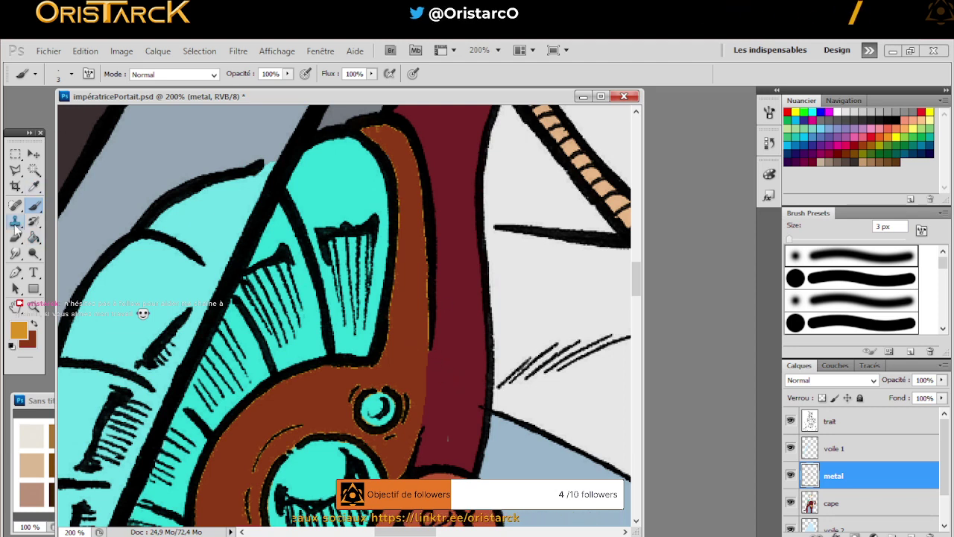
Softly erase the reddish-brown around the shoulder ornament's round gems and along its lower edge with the 10 px eraser
{"action": "key", "text": "e"}
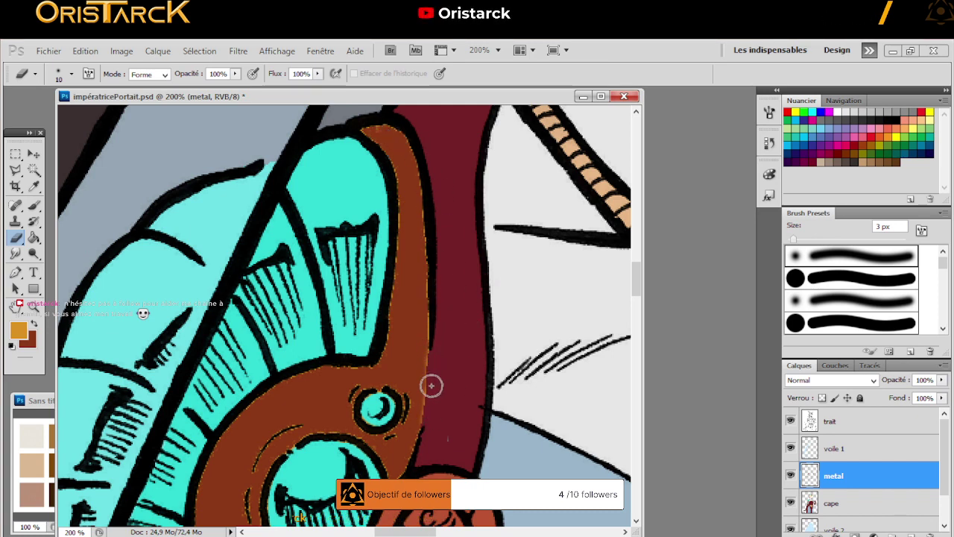
{"action": "left_click_drag", "start_coordinate": [423, 422], "coordinate": [413, 463]}
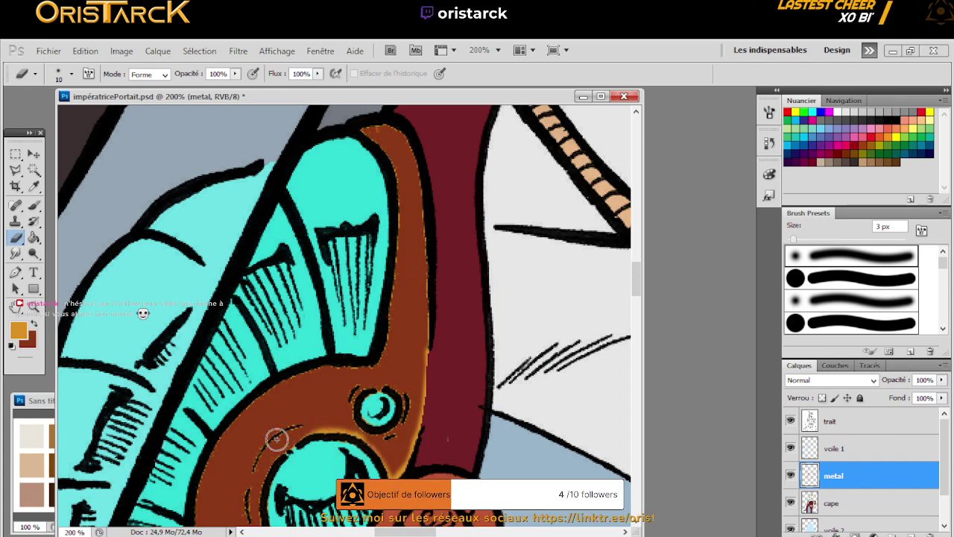
{"action": "scroll", "coordinate": [276, 440], "scroll_direction": "down", "scroll_amount": 3}
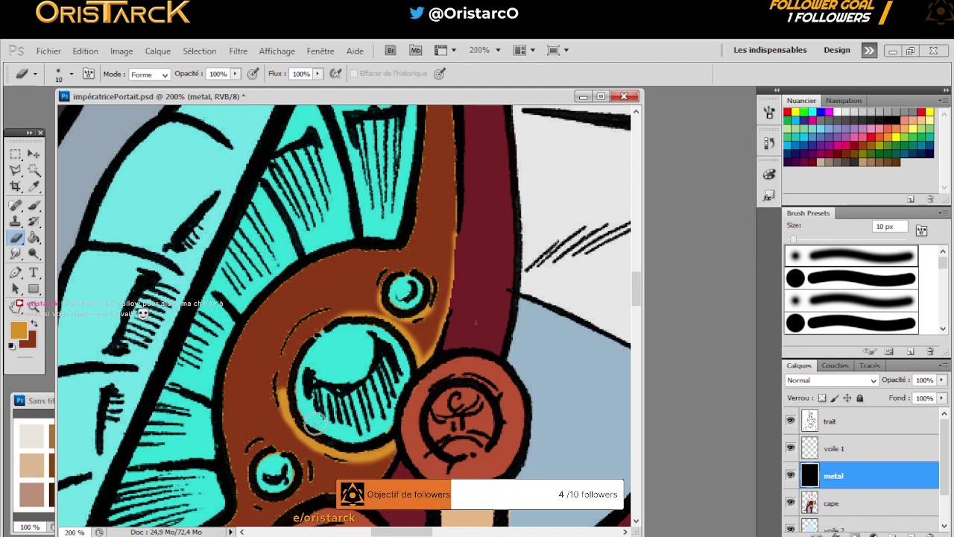
{"action": "left_click_drag", "start_coordinate": [278, 369], "coordinate": [341, 272]}
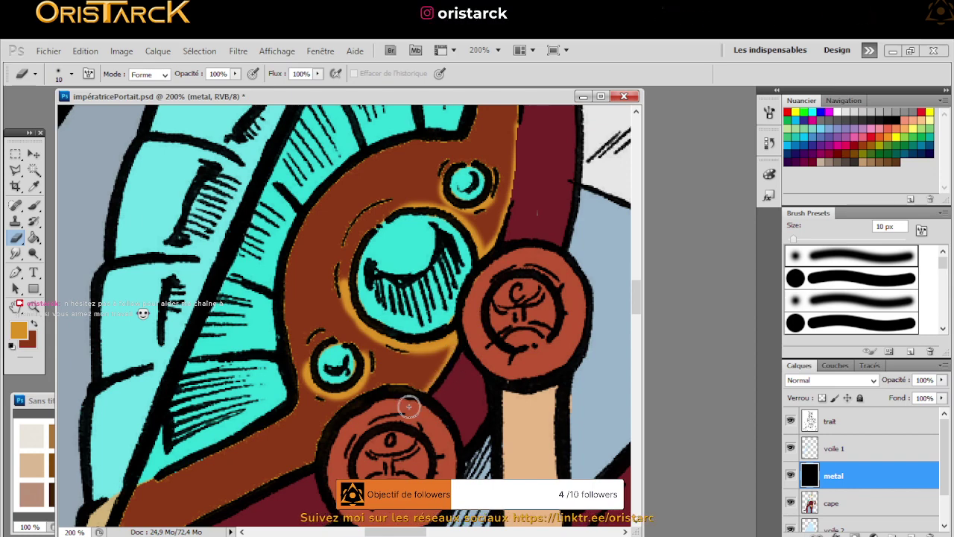
{"action": "left_click_drag", "start_coordinate": [268, 437], "coordinate": [447, 324]}
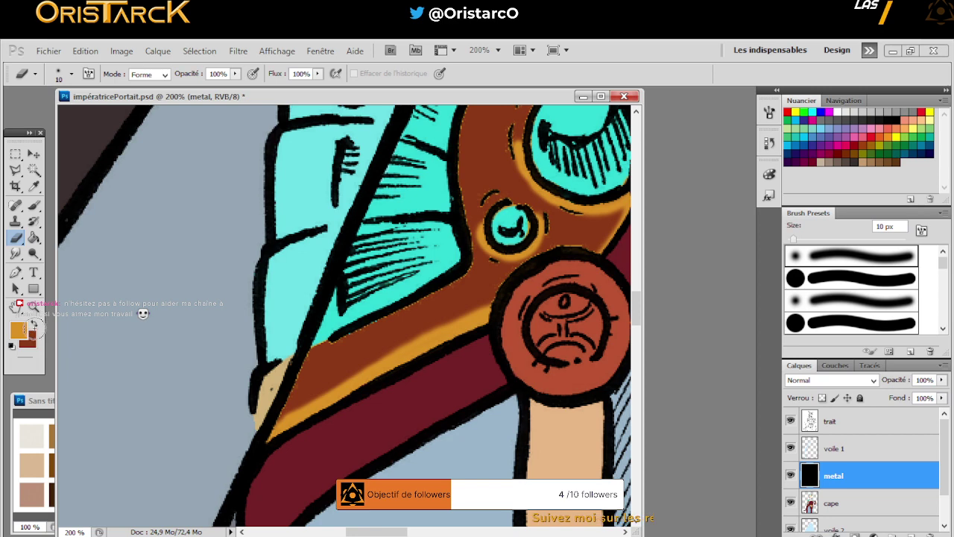
Undo the last erase stroke on the shoulder ornament's lower strip and blend its shading with reddish-brown using a soft 22 px brush
{"action": "left_click", "coordinate": [33, 323]}
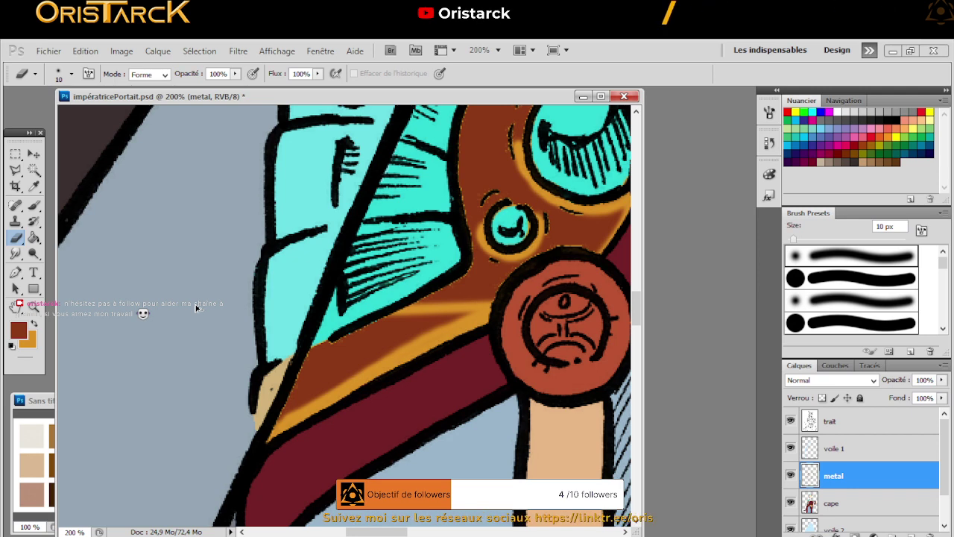
{"action": "key", "text": "ctrl+z"}
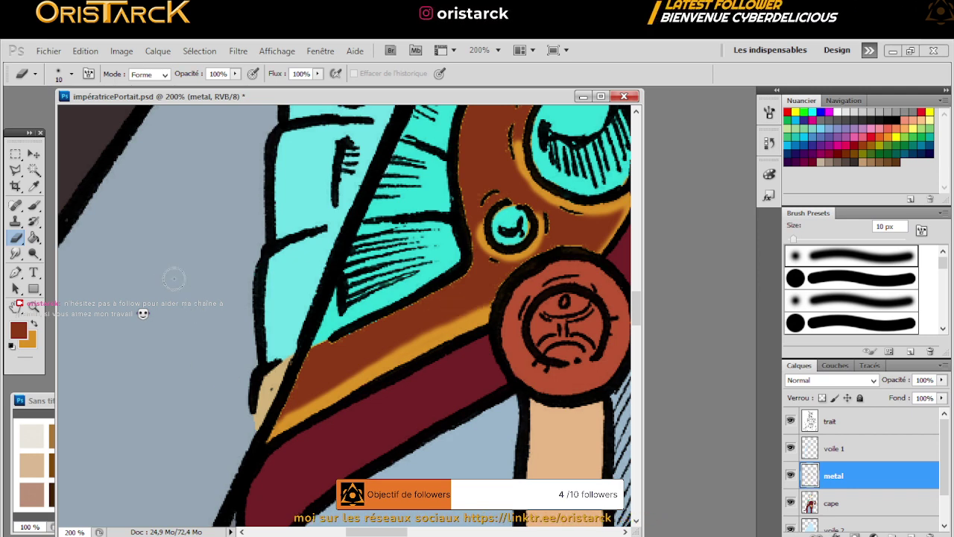
{"action": "left_click", "coordinate": [34, 205]}
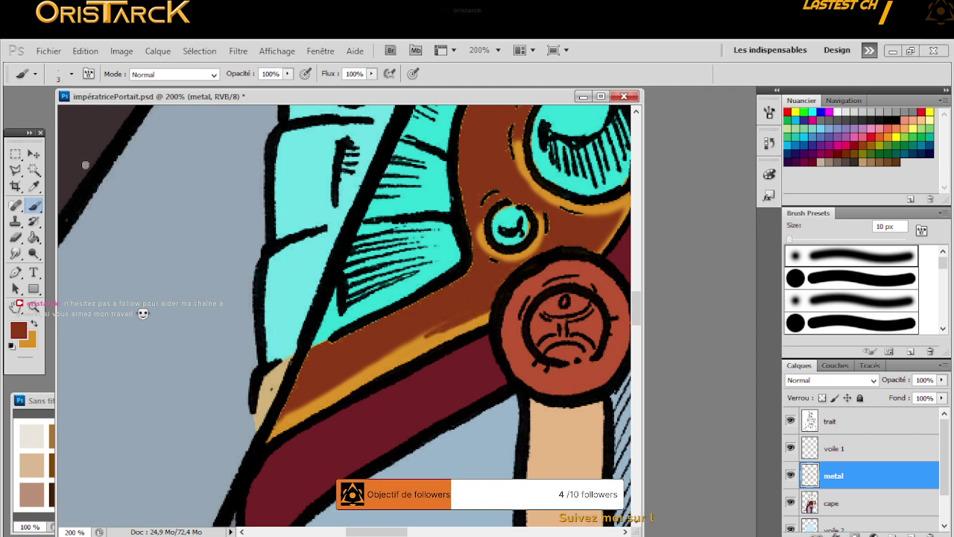
{"action": "left_click", "coordinate": [71, 74]}
{"action": "left_click", "coordinate": [36, 113]}
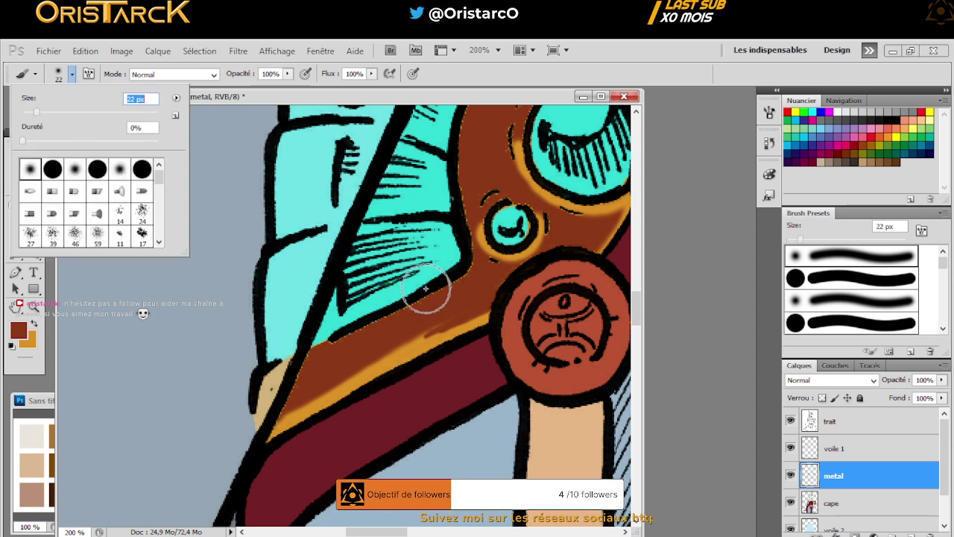
{"action": "left_click", "coordinate": [460, 298]}
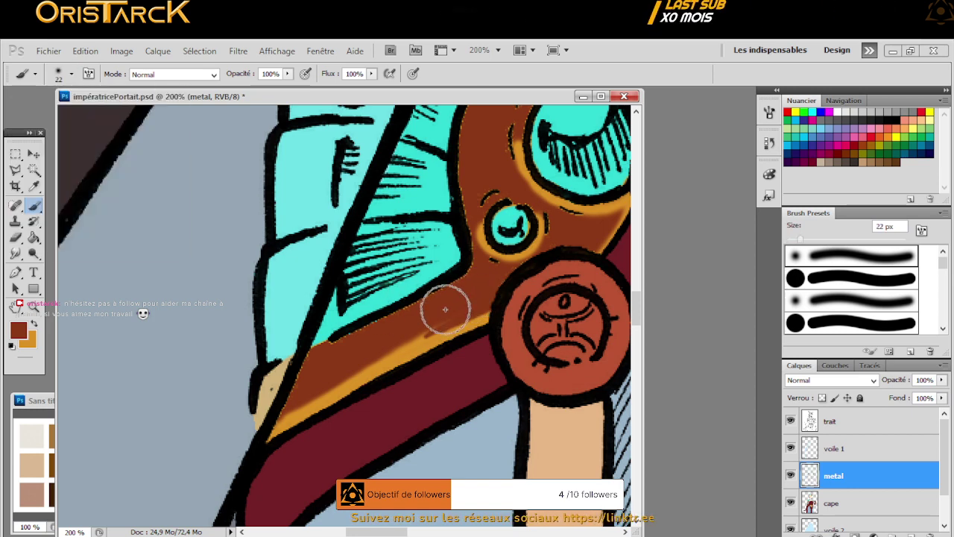
{"action": "mouse_move", "coordinate": [387, 338]}
{"action": "left_mouse_down"}
{"action": "mouse_move", "coordinate": [475, 304]}
{"action": "mouse_move", "coordinate": [398, 331]}
{"action": "mouse_move", "coordinate": [469, 303]}
{"action": "mouse_move", "coordinate": [322, 377]}
{"action": "mouse_move", "coordinate": [341, 345]}
{"action": "mouse_move", "coordinate": [371, 338]}
{"action": "mouse_move", "coordinate": [370, 351]}
{"action": "mouse_move", "coordinate": [286, 399]}
{"action": "mouse_move", "coordinate": [381, 337]}
{"action": "left_mouse_up"}
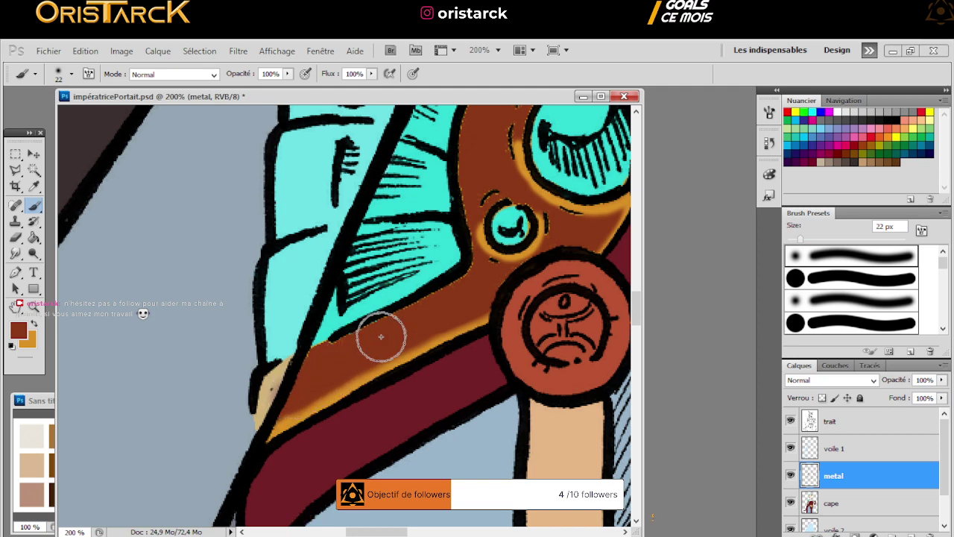
{"action": "mouse_move", "coordinate": [452, 303]}
{"action": "left_mouse_down"}
{"action": "mouse_move", "coordinate": [303, 401]}
{"action": "mouse_move", "coordinate": [300, 394]}
{"action": "mouse_move", "coordinate": [276, 405]}
{"action": "left_mouse_up"}
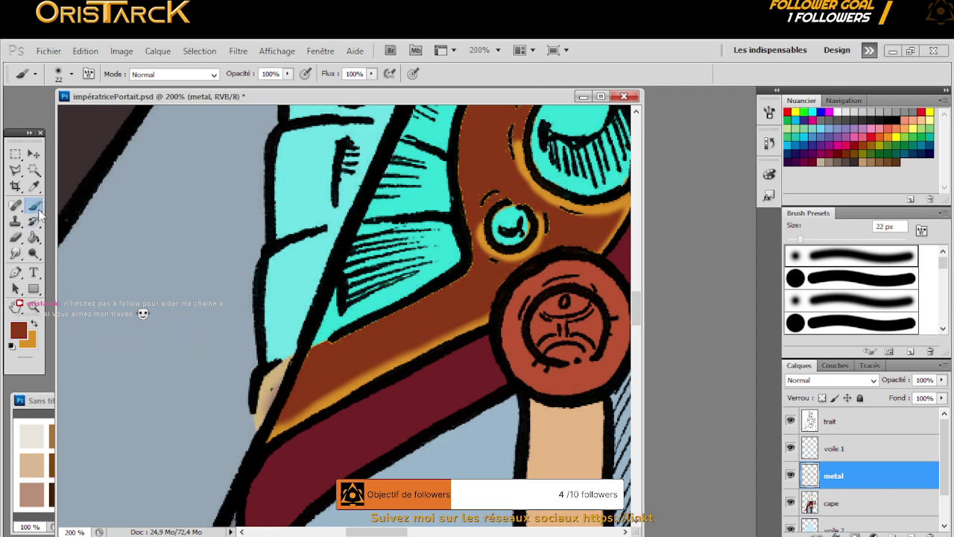
Paint the shoulder ornament's veiled tip and the strip's upper edge reddish-brown with the hard round 10 px brush
{"action": "left_click", "coordinate": [72, 74]}
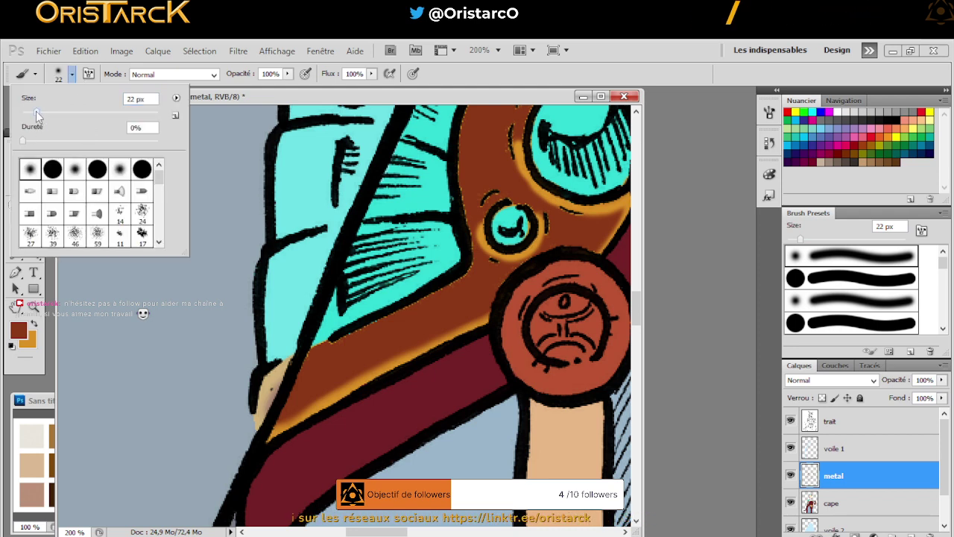
{"action": "left_click_drag", "start_coordinate": [35, 112], "coordinate": [29, 113]}
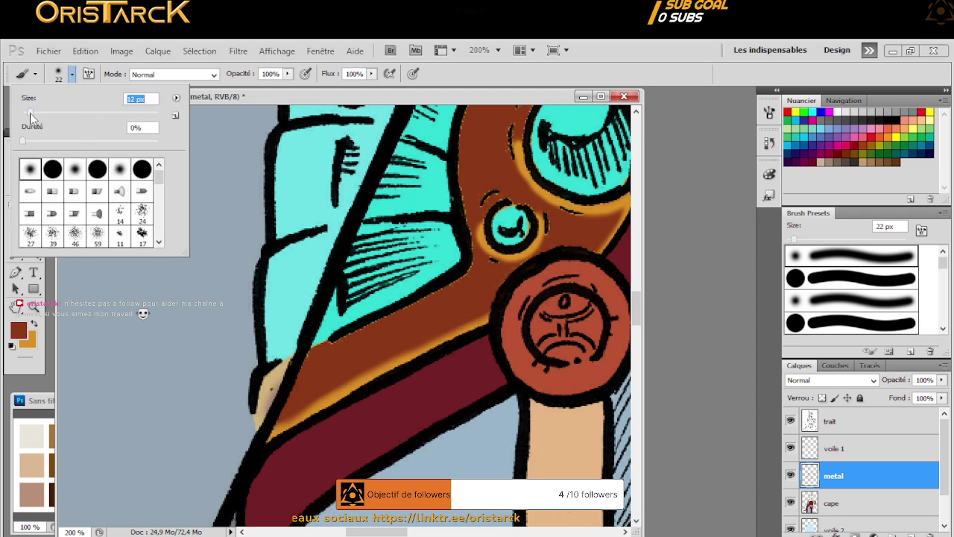
{"action": "left_click", "coordinate": [52, 169]}
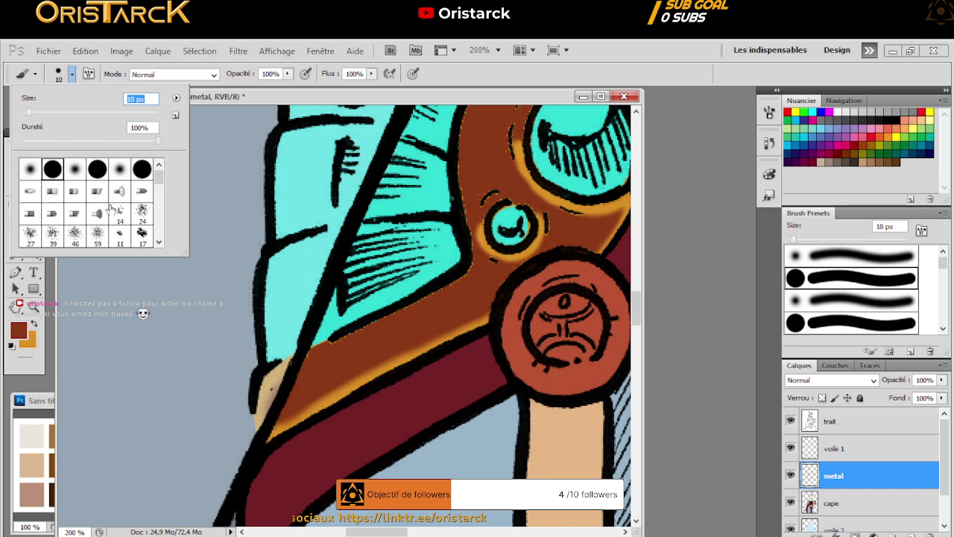
{"action": "left_click", "coordinate": [277, 383]}
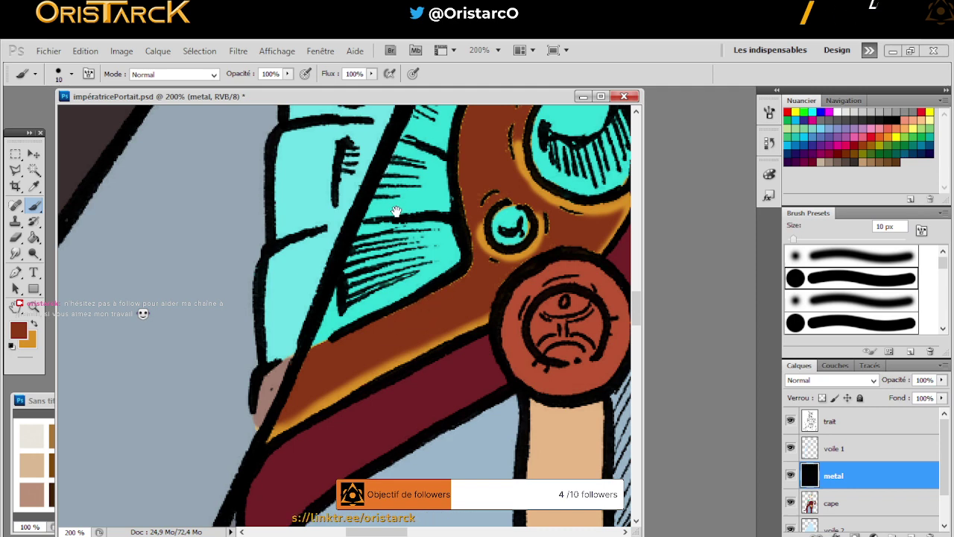
Paint reddish-brown around the upper outer side of the shoulder ornament's large round gem with the hard 10 px brush
{"action": "left_click_drag", "start_coordinate": [395, 211], "coordinate": [308, 300]}
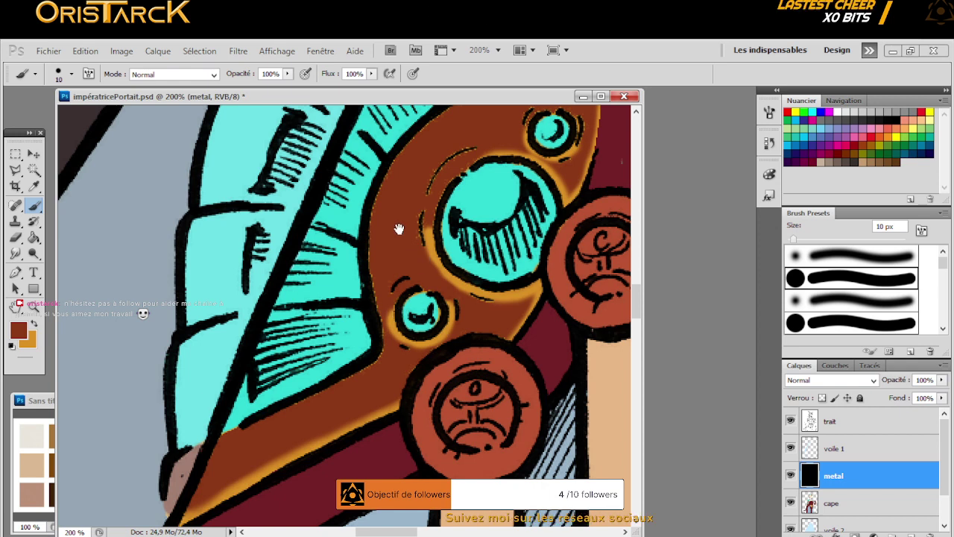
{"action": "left_click_drag", "start_coordinate": [385, 256], "coordinate": [402, 246]}
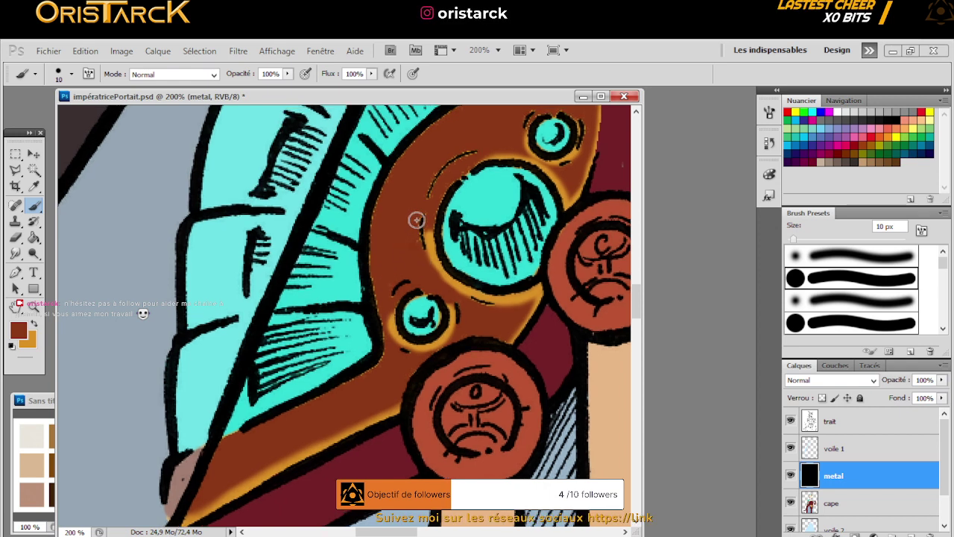
{"action": "mouse_move", "coordinate": [426, 196]}
{"action": "left_mouse_down"}
{"action": "mouse_move", "coordinate": [476, 150]}
{"action": "mouse_move", "coordinate": [431, 183]}
{"action": "mouse_move", "coordinate": [424, 209]}
{"action": "mouse_move", "coordinate": [434, 192]}
{"action": "mouse_move", "coordinate": [435, 216]}
{"action": "left_mouse_up"}
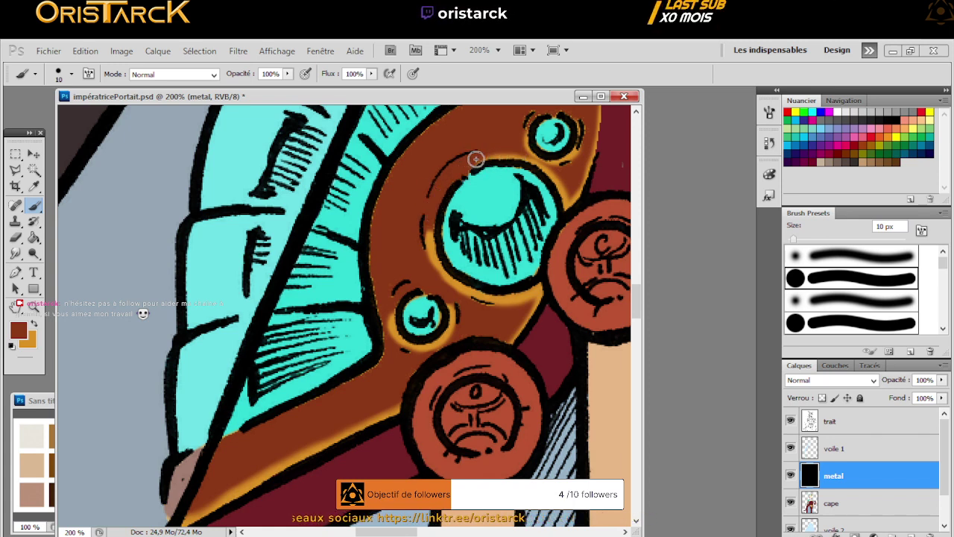
{"action": "mouse_move", "coordinate": [476, 159]}
{"action": "left_mouse_down"}
{"action": "mouse_move", "coordinate": [485, 161]}
{"action": "mouse_move", "coordinate": [378, 226]}
{"action": "mouse_move", "coordinate": [358, 269]}
{"action": "left_mouse_up"}
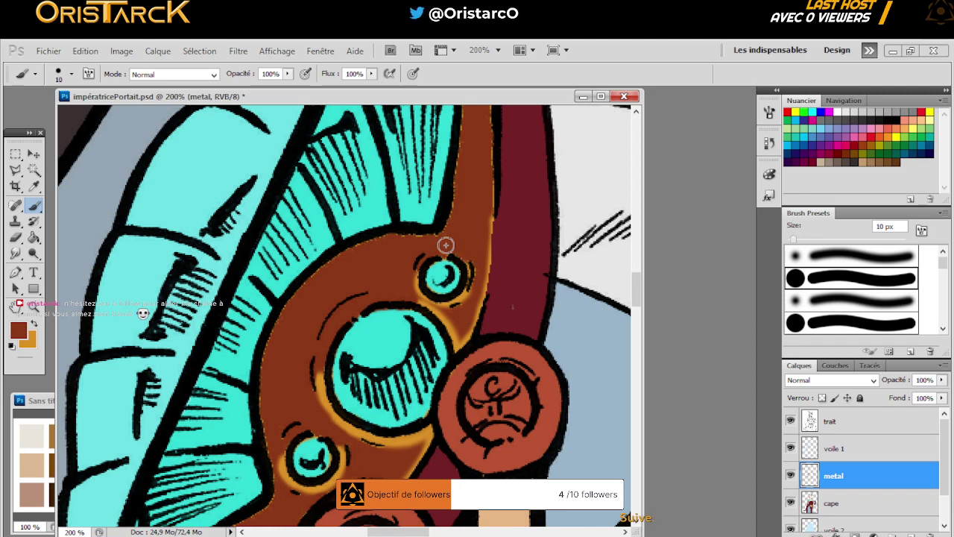
Erase the reddish-brown from the upper end of the shoulder ornament's narrow band with the soft 10 px eraser, exposing the gold
{"action": "left_click_drag", "start_coordinate": [366, 240], "coordinate": [376, 355]}
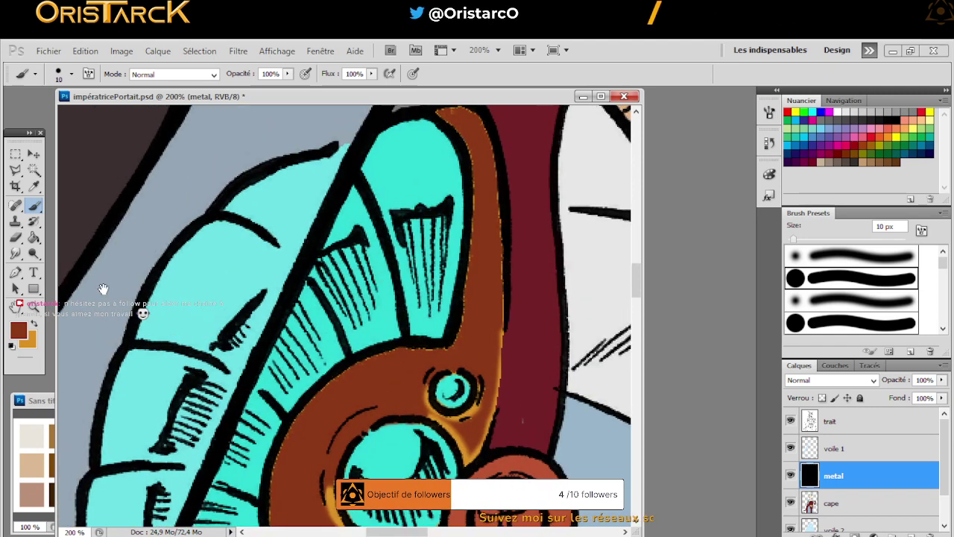
{"action": "left_click", "coordinate": [15, 237]}
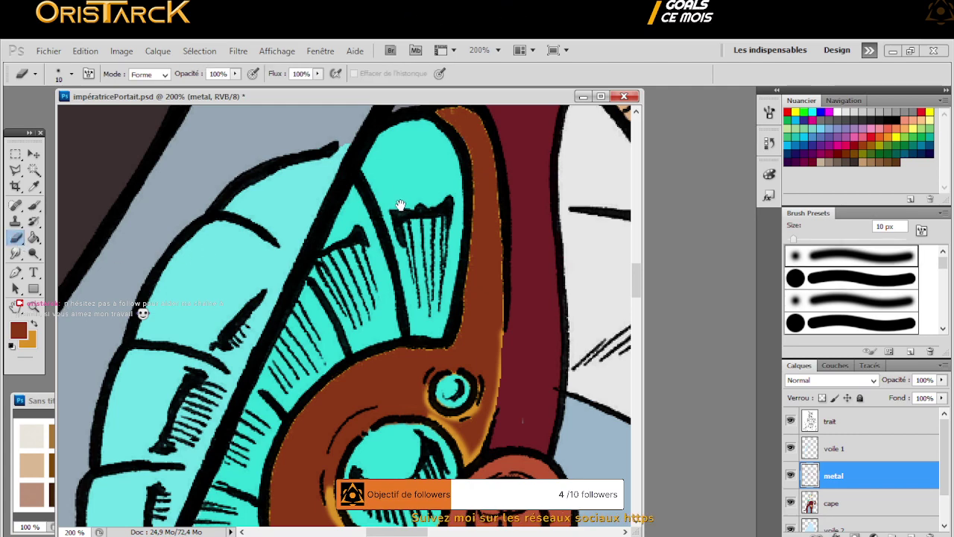
{"action": "left_click_drag", "start_coordinate": [400, 205], "coordinate": [403, 324]}
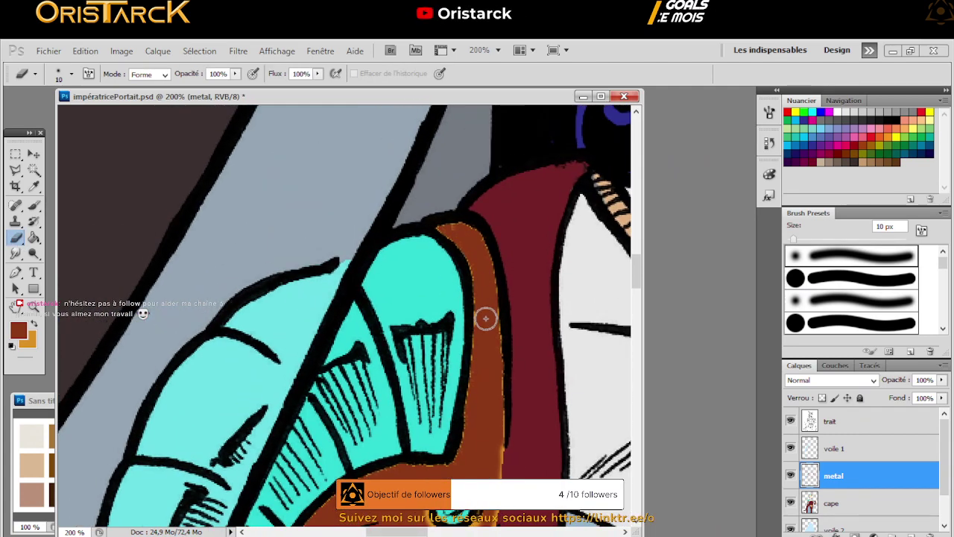
{"action": "left_click", "coordinate": [485, 319]}
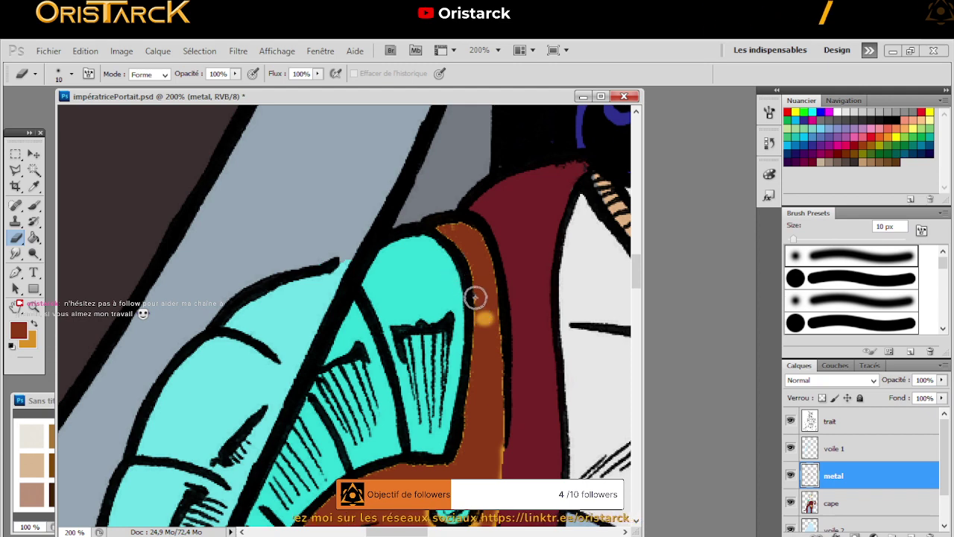
{"action": "left_click_drag", "start_coordinate": [477, 299], "coordinate": [445, 230]}
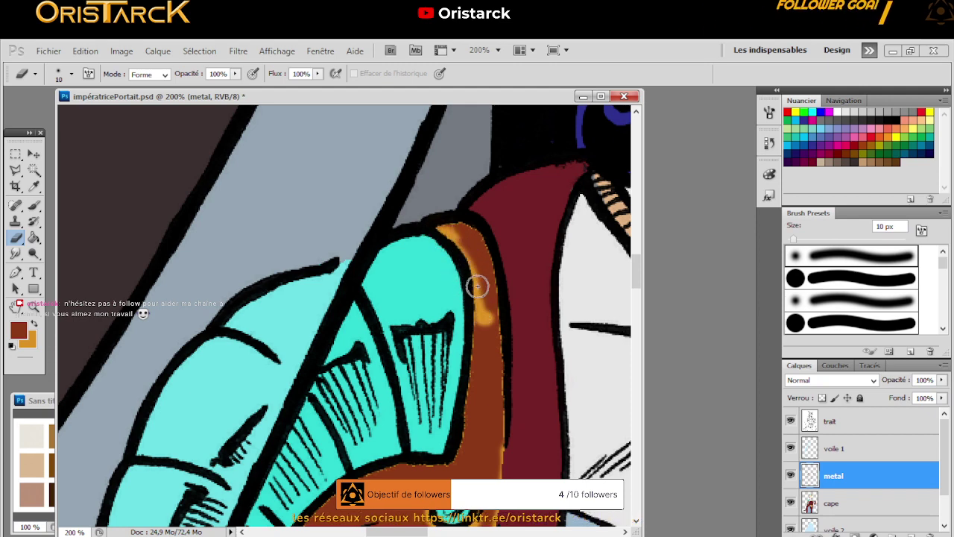
{"action": "mouse_move", "coordinate": [477, 285]}
{"action": "left_mouse_down"}
{"action": "mouse_move", "coordinate": [448, 228]}
{"action": "mouse_move", "coordinate": [470, 236]}
{"action": "mouse_move", "coordinate": [491, 309]}
{"action": "mouse_move", "coordinate": [478, 240]}
{"action": "mouse_move", "coordinate": [457, 224]}
{"action": "mouse_move", "coordinate": [477, 243]}
{"action": "mouse_move", "coordinate": [492, 314]}
{"action": "left_mouse_up"}
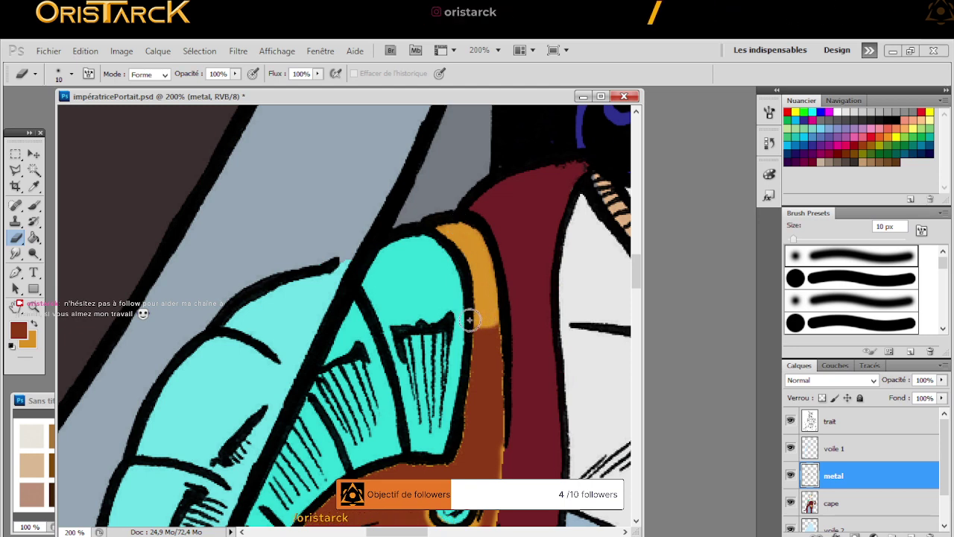
Softly erase a thin gold rim along the shoulder ornament's edge bordering the turquoise feathers, from the narrow band down past the gems
{"action": "left_click_drag", "start_coordinate": [430, 395], "coordinate": [397, 272]}
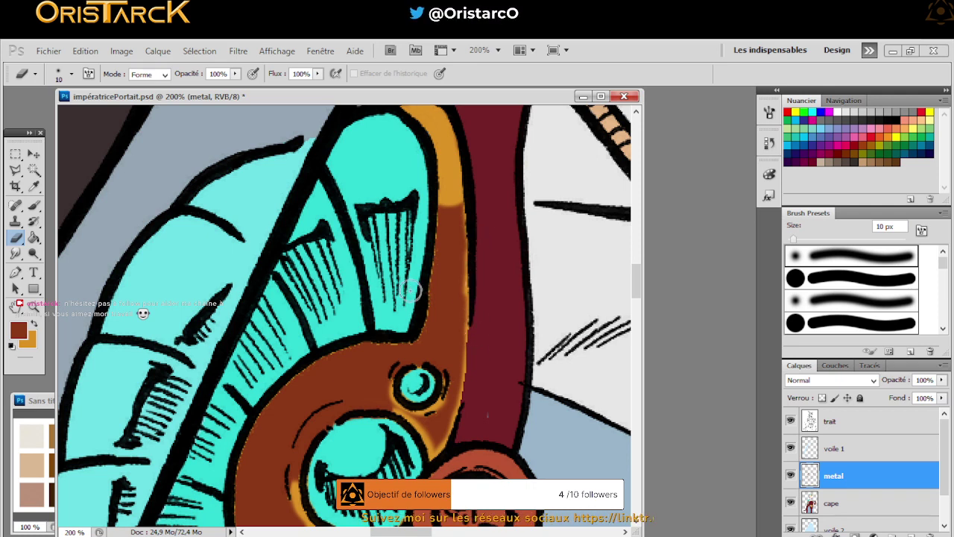
{"action": "left_click_drag", "start_coordinate": [432, 198], "coordinate": [430, 261]}
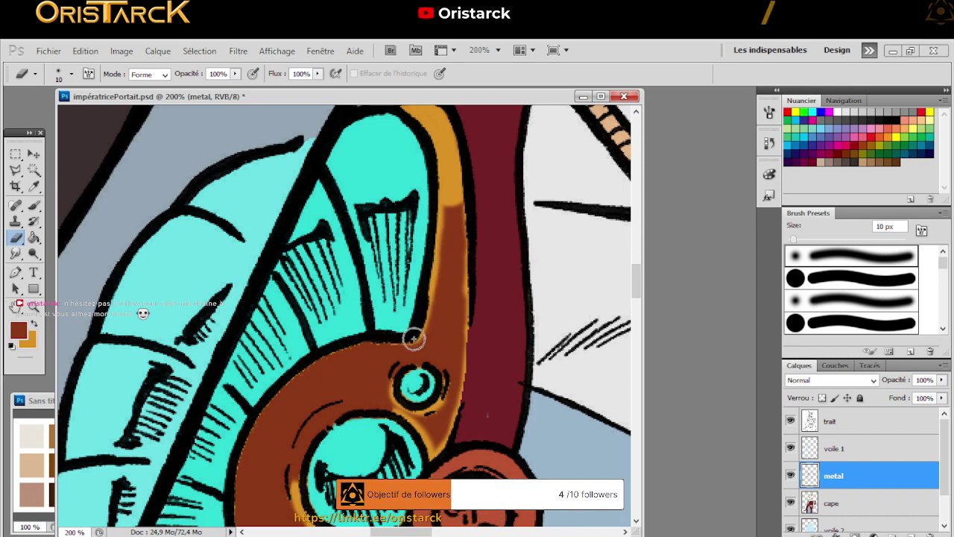
{"action": "mouse_move", "coordinate": [399, 337]}
{"action": "left_mouse_down"}
{"action": "mouse_move", "coordinate": [326, 337]}
{"action": "mouse_move", "coordinate": [372, 242]}
{"action": "mouse_move", "coordinate": [401, 214]}
{"action": "left_mouse_up"}
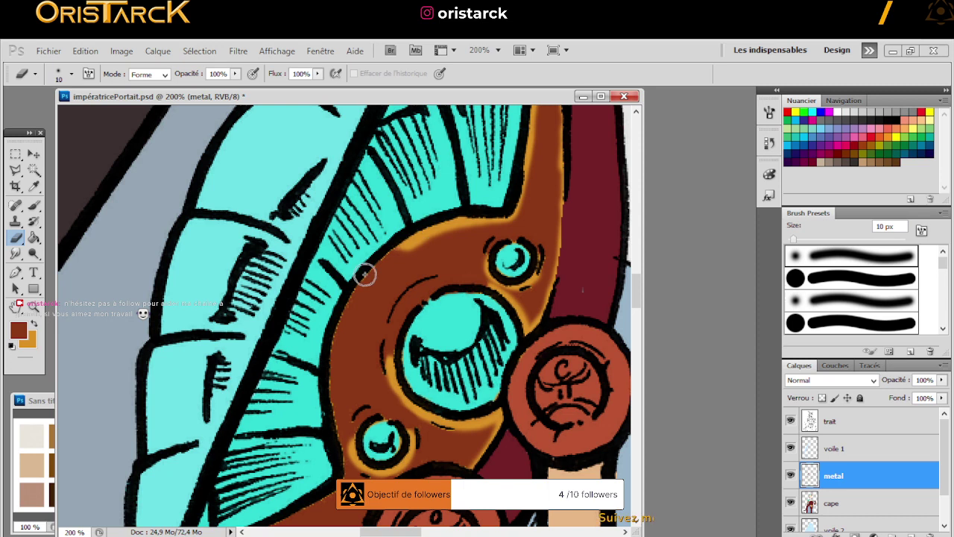
{"action": "mouse_move", "coordinate": [400, 246]}
{"action": "left_mouse_down"}
{"action": "mouse_move", "coordinate": [343, 312]}
{"action": "mouse_move", "coordinate": [405, 249]}
{"action": "mouse_move", "coordinate": [366, 286]}
{"action": "left_mouse_up"}
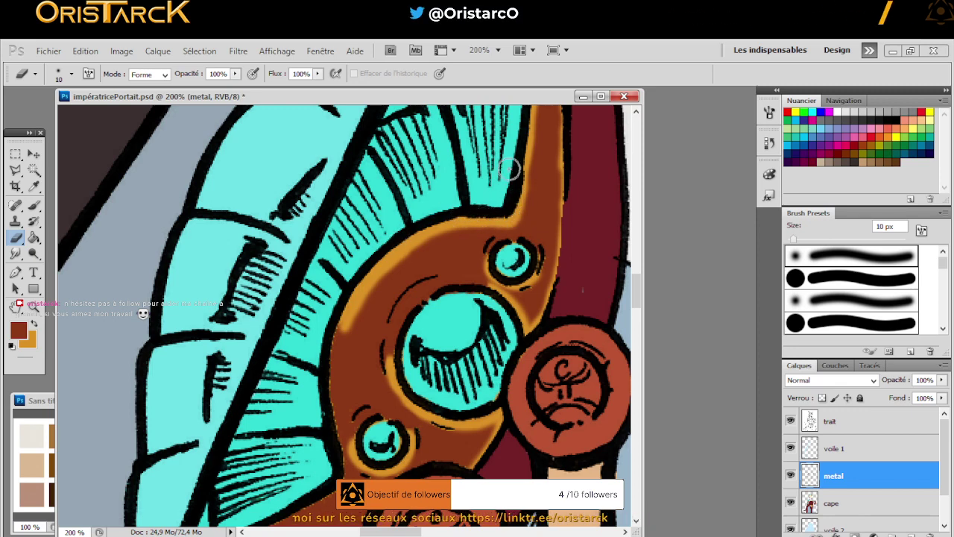
{"action": "left_click_drag", "start_coordinate": [468, 165], "coordinate": [525, 259]}
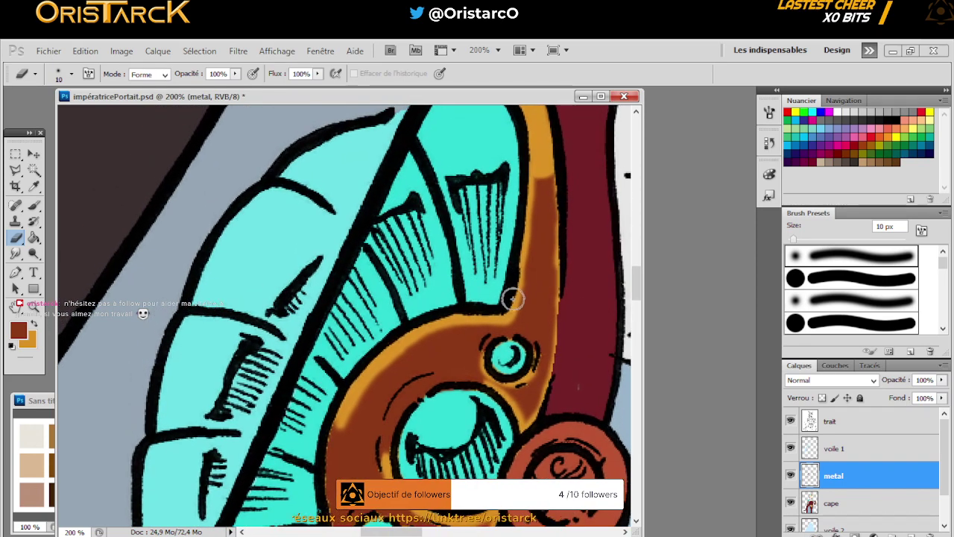
{"action": "left_click_drag", "start_coordinate": [513, 299], "coordinate": [524, 236]}
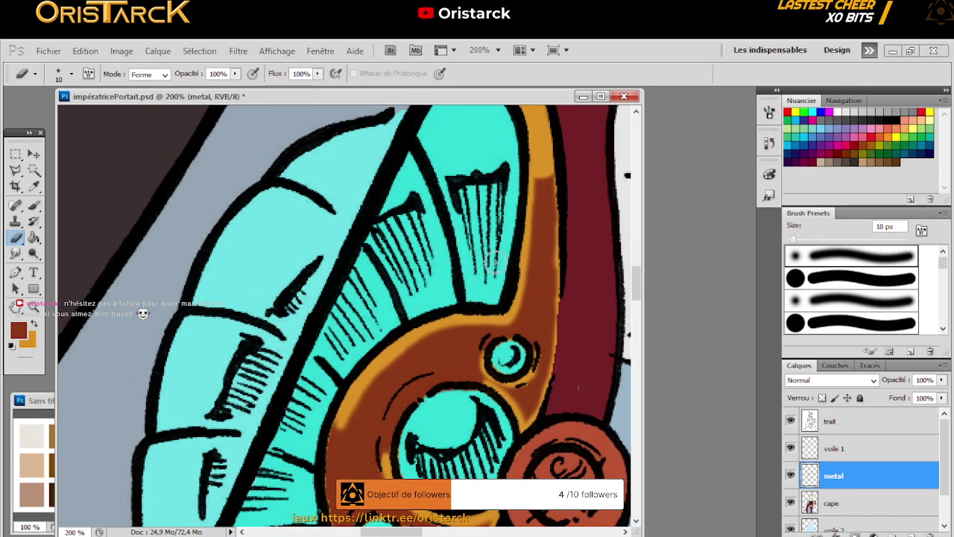
{"action": "left_click_drag", "start_coordinate": [296, 348], "coordinate": [376, 170]}
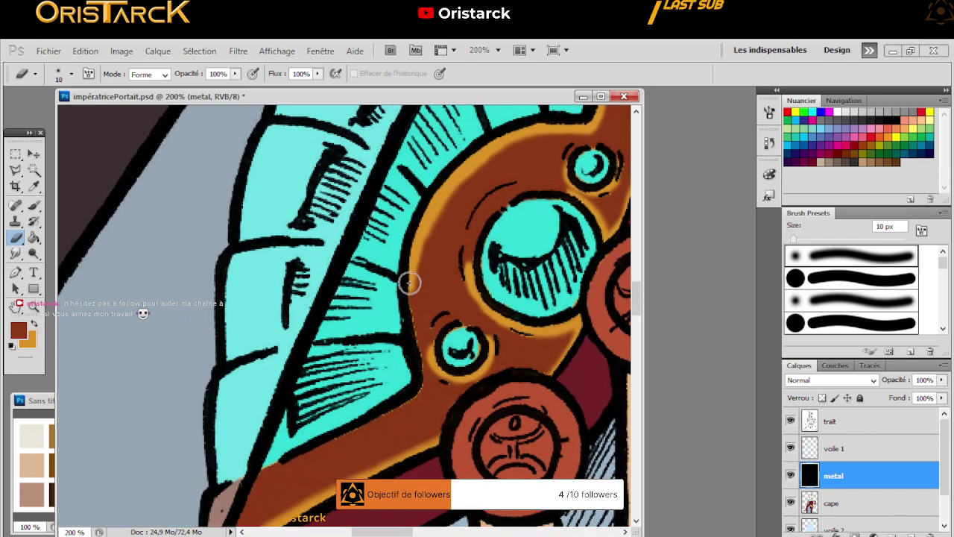
{"action": "left_click_drag", "start_coordinate": [412, 329], "coordinate": [417, 356]}
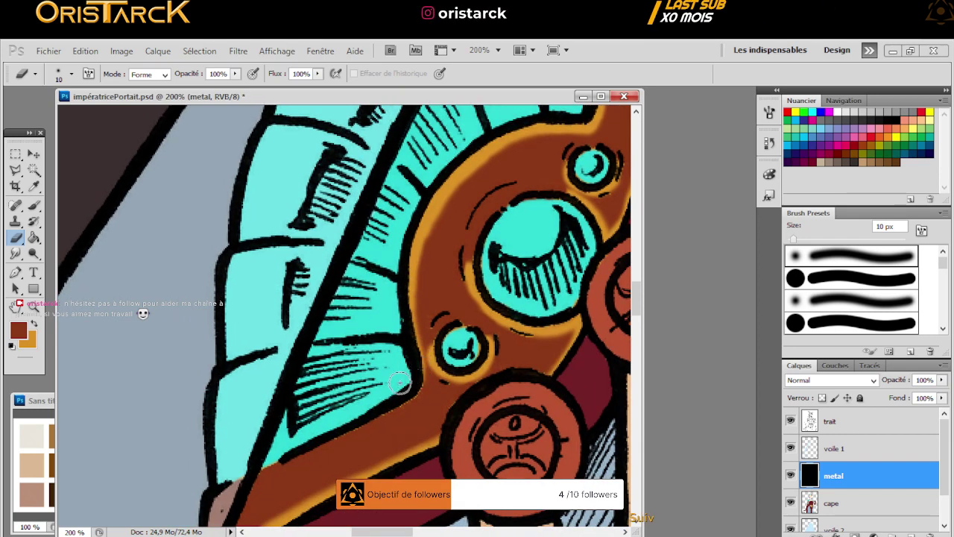
Erase the reddish-brown from the shoulder ornament's lower tip, including its veiled part, and along the lower strip's upper edge
{"action": "left_click_drag", "start_coordinate": [315, 379], "coordinate": [399, 272]}
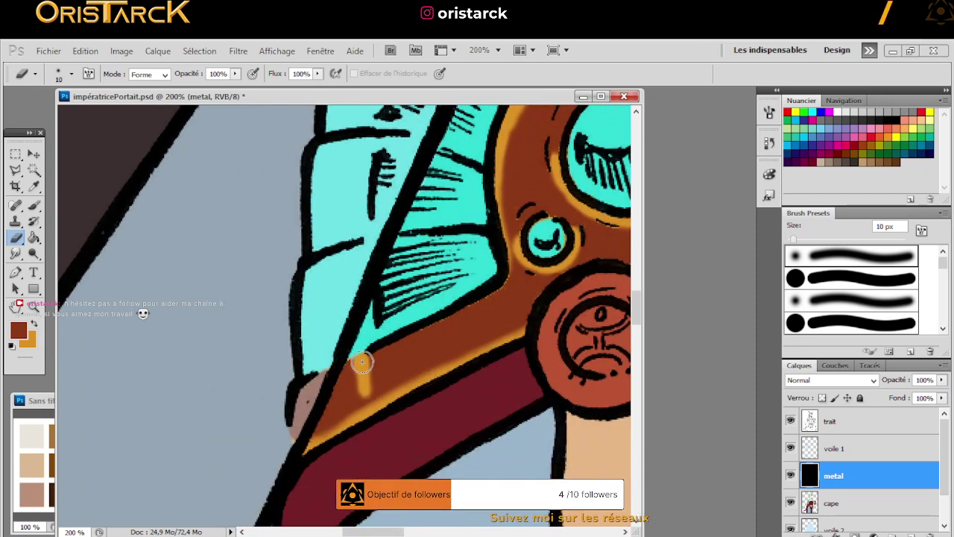
{"action": "mouse_move", "coordinate": [361, 362]}
{"action": "left_mouse_down"}
{"action": "mouse_move", "coordinate": [380, 385]}
{"action": "mouse_move", "coordinate": [375, 367]}
{"action": "mouse_move", "coordinate": [381, 400]}
{"action": "mouse_move", "coordinate": [374, 406]}
{"action": "mouse_move", "coordinate": [365, 387]}
{"action": "mouse_move", "coordinate": [367, 410]}
{"action": "mouse_move", "coordinate": [348, 406]}
{"action": "mouse_move", "coordinate": [342, 419]}
{"action": "mouse_move", "coordinate": [338, 393]}
{"action": "mouse_move", "coordinate": [347, 359]}
{"action": "left_mouse_up"}
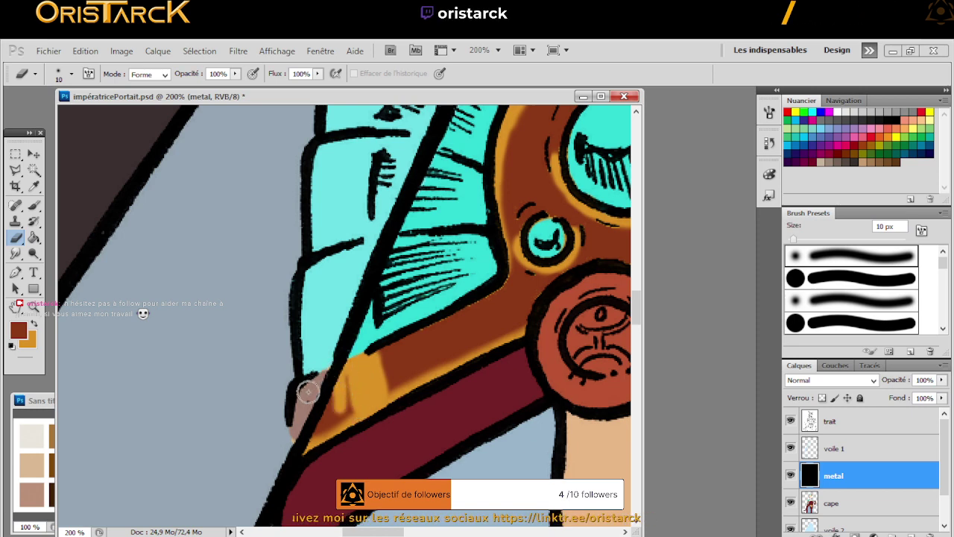
{"action": "mouse_move", "coordinate": [308, 391]}
{"action": "left_mouse_down"}
{"action": "mouse_move", "coordinate": [302, 426]}
{"action": "mouse_move", "coordinate": [296, 404]}
{"action": "mouse_move", "coordinate": [299, 436]}
{"action": "mouse_move", "coordinate": [300, 420]}
{"action": "mouse_move", "coordinate": [322, 408]}
{"action": "mouse_move", "coordinate": [330, 421]}
{"action": "mouse_move", "coordinate": [348, 411]}
{"action": "mouse_move", "coordinate": [333, 389]}
{"action": "left_mouse_up"}
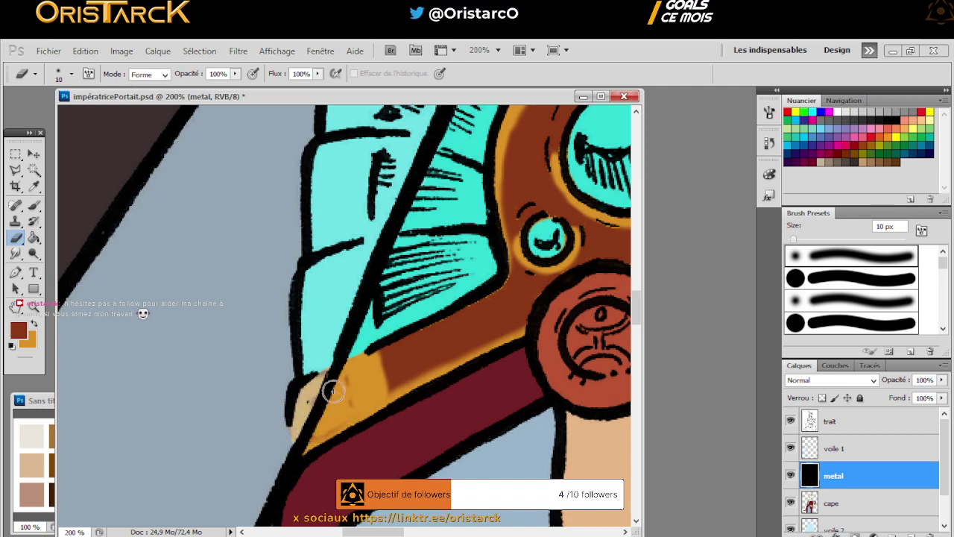
{"action": "left_click_drag", "start_coordinate": [317, 436], "coordinate": [352, 416]}
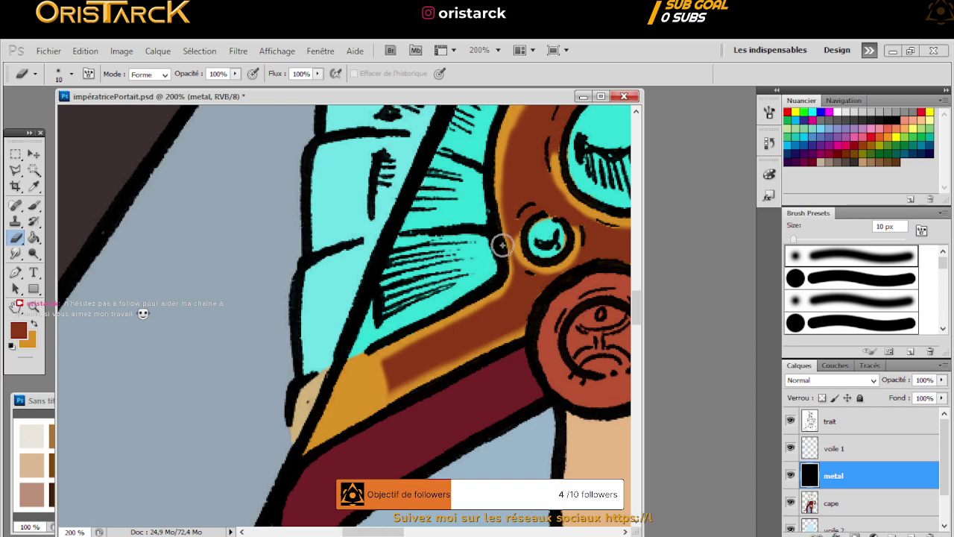
Look over the shoulder ornament, neckline and necklace at lower magnification, and examine the opposite shoulder's ornament up close
{"action": "left_click", "coordinate": [32, 308]}
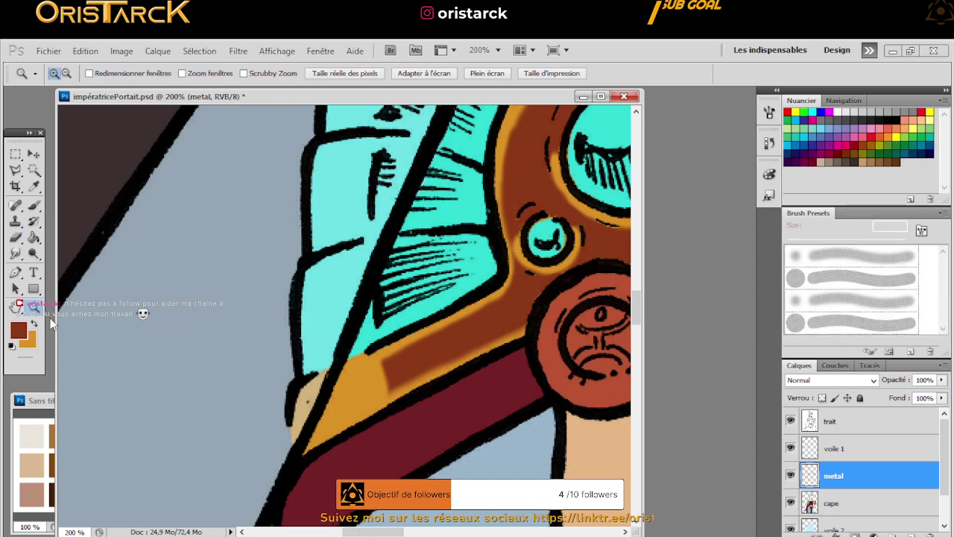
{"action": "left_click_drag", "start_coordinate": [366, 238], "coordinate": [476, 315]}
{"action": "left_click", "coordinate": [475, 316], "text": "alt"}
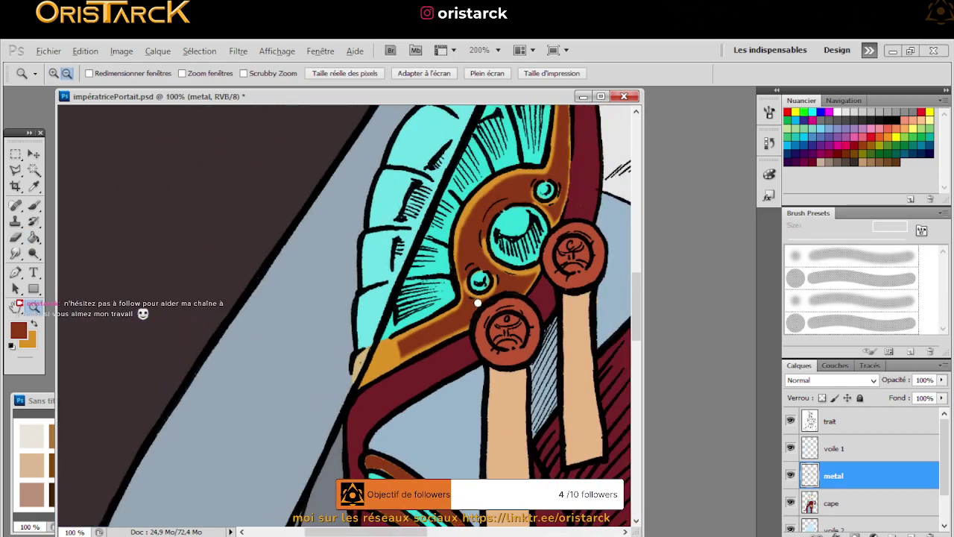
{"action": "left_click", "coordinate": [475, 316], "text": "alt"}
{"action": "left_click_drag", "start_coordinate": [462, 282], "coordinate": [371, 366]}
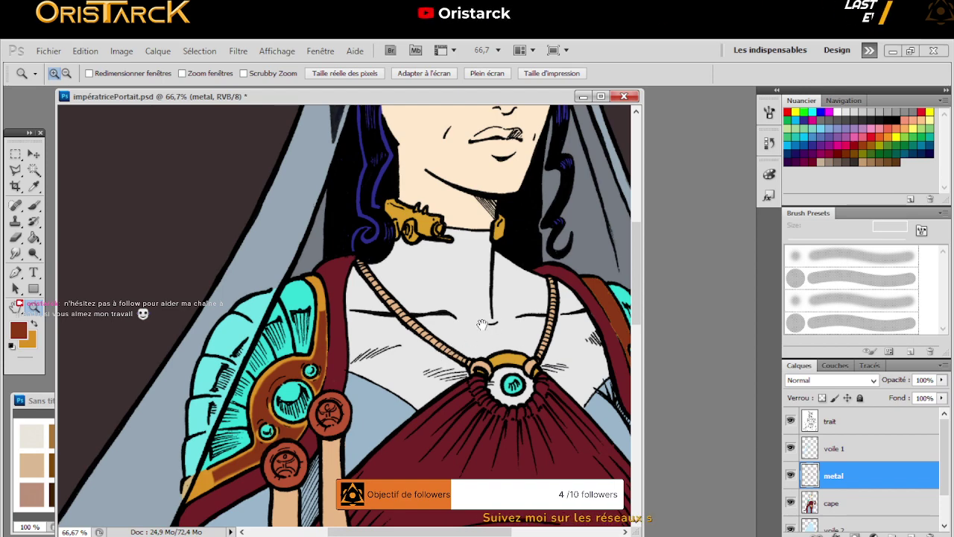
{"action": "left_click_drag", "start_coordinate": [482, 325], "coordinate": [367, 337]}
{"action": "left_click_drag", "start_coordinate": [451, 321], "coordinate": [437, 359]}
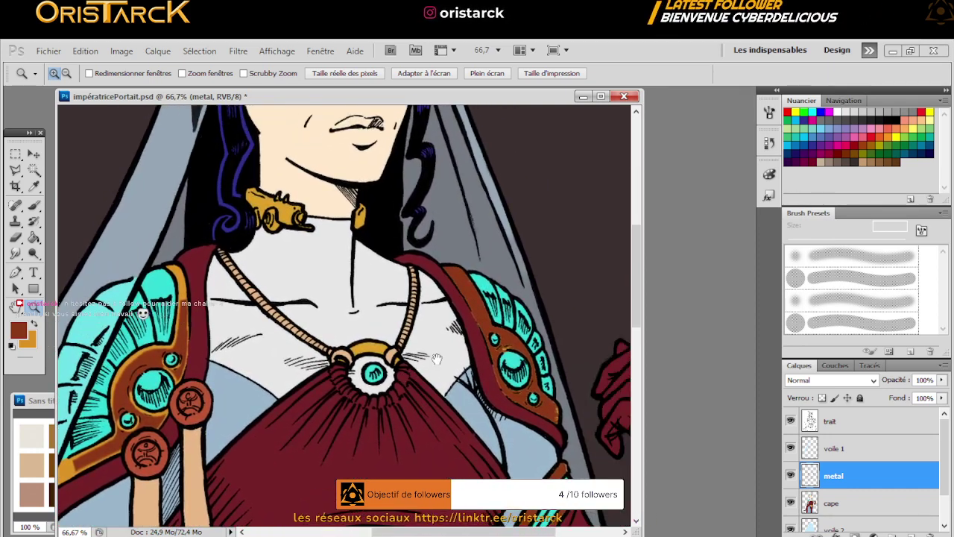
{"action": "left_click", "coordinate": [529, 341]}
{"action": "left_click", "coordinate": [428, 292]}
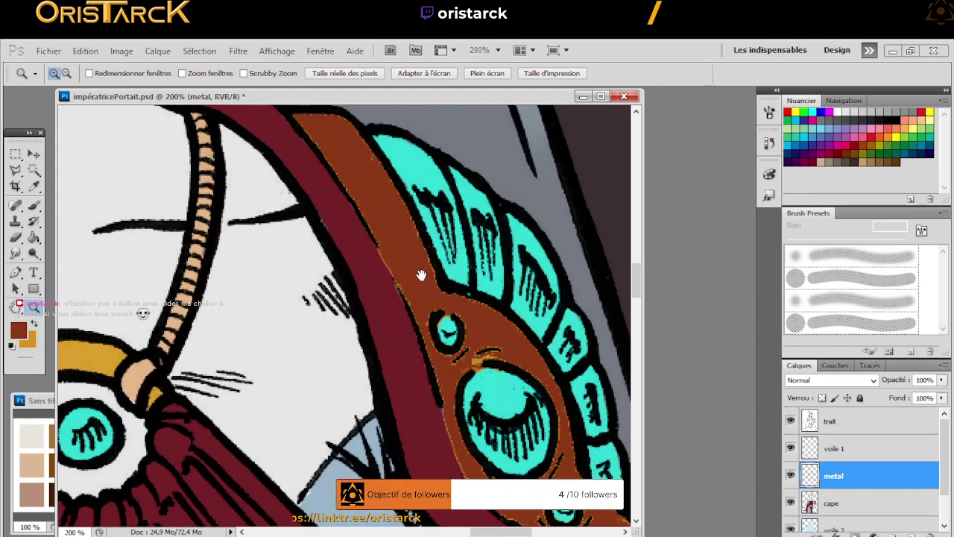
{"action": "left_click_drag", "start_coordinate": [421, 276], "coordinate": [289, 352]}
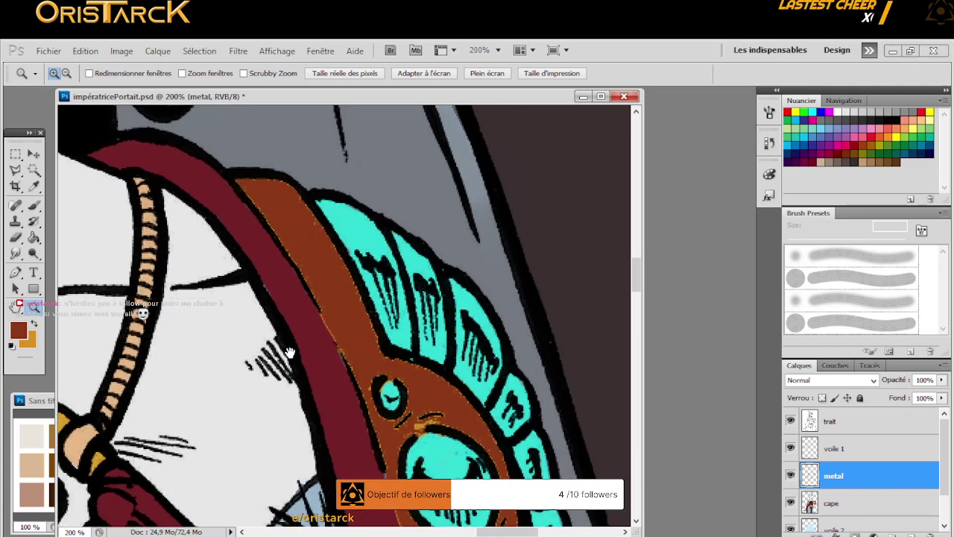
{"action": "left_click", "coordinate": [380, 335], "text": "alt"}
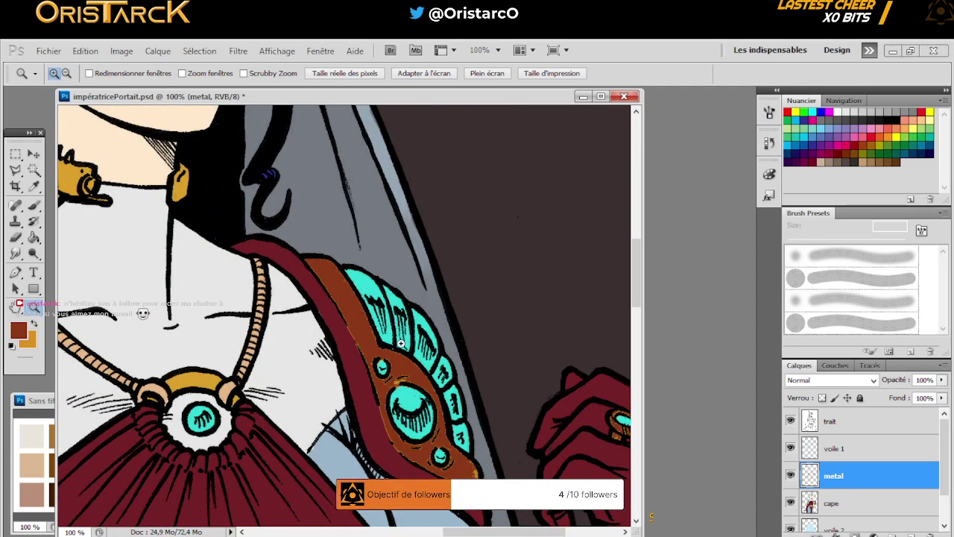
{"action": "left_click", "coordinate": [442, 364]}
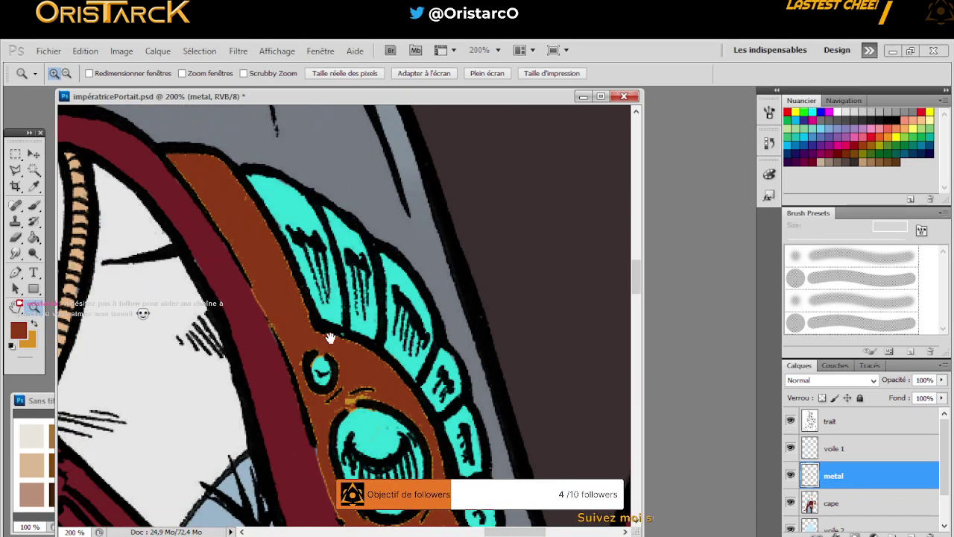
{"action": "left_click_drag", "start_coordinate": [331, 337], "coordinate": [382, 373]}
Erase the reddish-brown from the upper end of the opposite shoulder ornament's narrow band with the soft 10 px eraser
{"action": "left_click", "coordinate": [15, 237]}
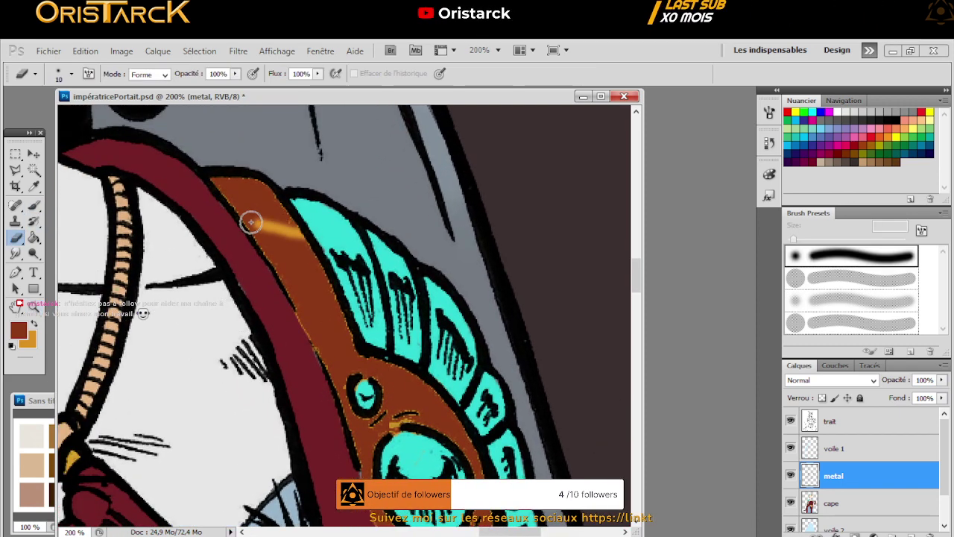
{"action": "mouse_move", "coordinate": [251, 222]}
{"action": "left_mouse_down"}
{"action": "mouse_move", "coordinate": [317, 240]}
{"action": "mouse_move", "coordinate": [237, 229]}
{"action": "mouse_move", "coordinate": [286, 232]}
{"action": "mouse_move", "coordinate": [250, 180]}
{"action": "left_mouse_up"}
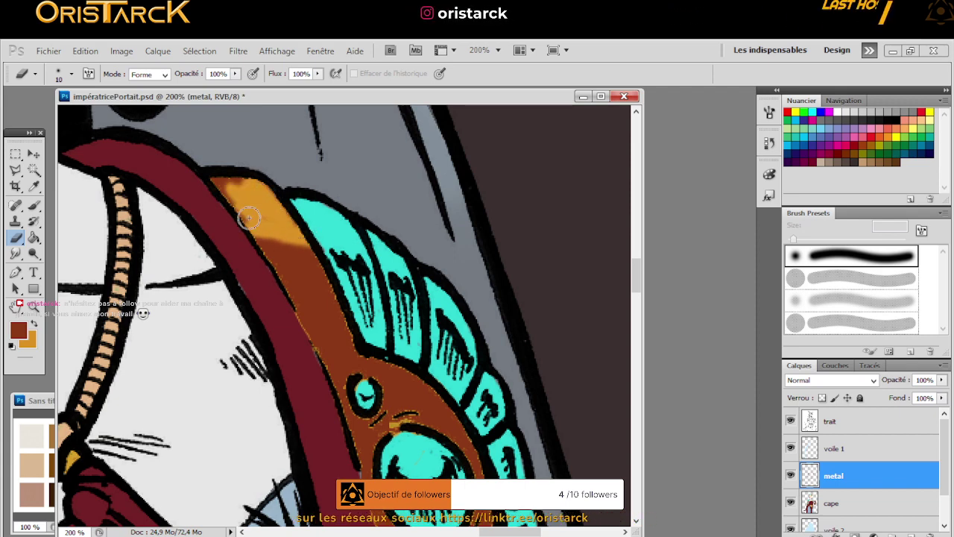
{"action": "mouse_move", "coordinate": [249, 218]}
{"action": "left_mouse_down"}
{"action": "mouse_move", "coordinate": [219, 187]}
{"action": "mouse_move", "coordinate": [227, 177]}
{"action": "left_mouse_up"}
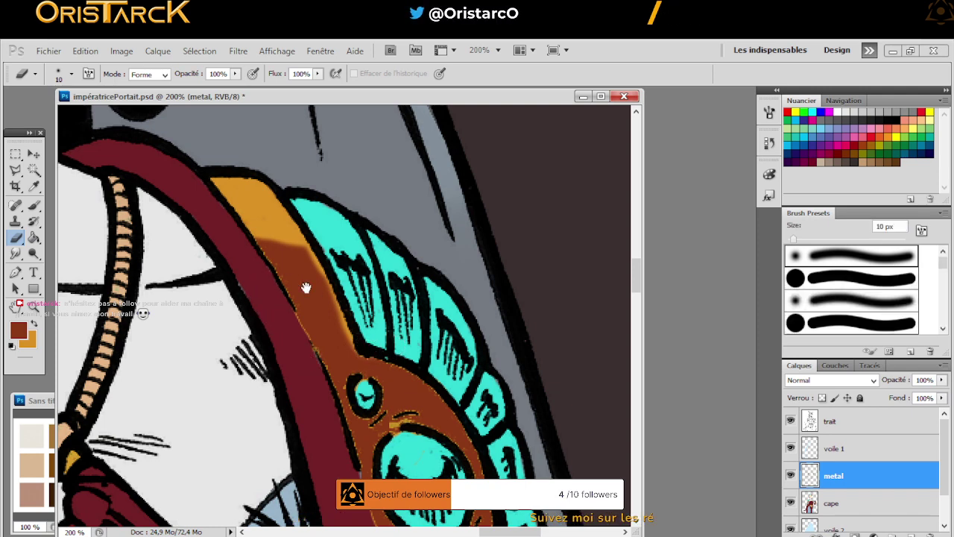
Softly erase a gold rim along the ornament's feather-side edge, and clear the reddish-brown from its lower tip to expose the gold
{"action": "left_click_drag", "start_coordinate": [400, 335], "coordinate": [339, 321]}
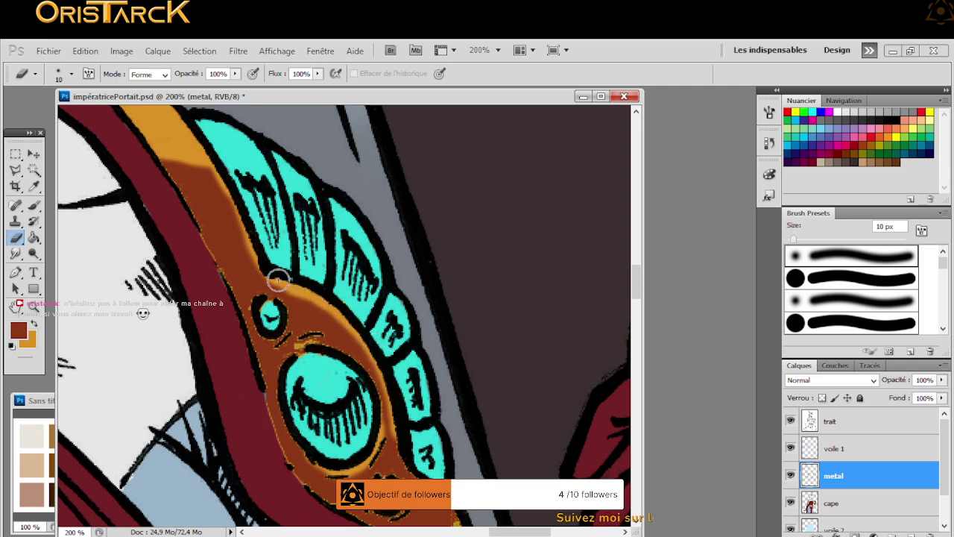
{"action": "left_click_drag", "start_coordinate": [409, 387], "coordinate": [338, 272]}
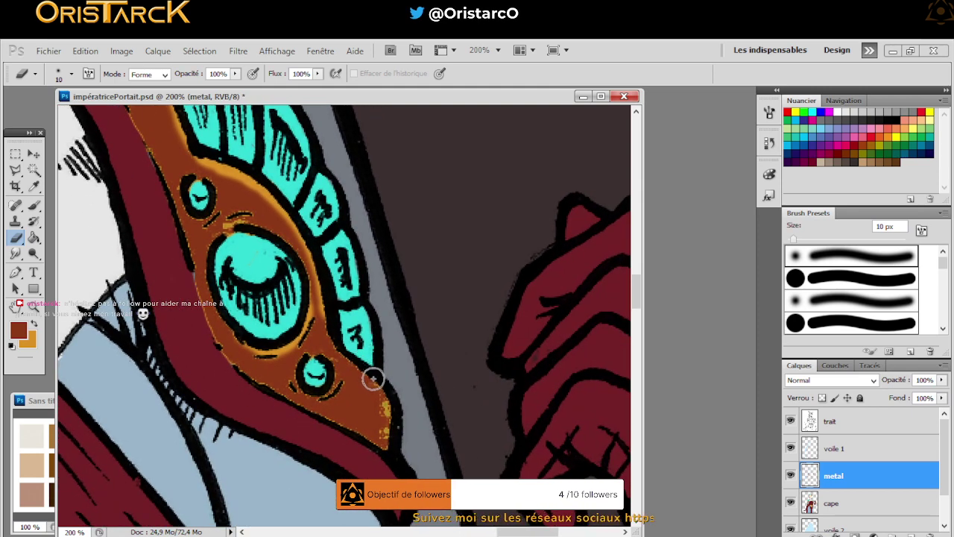
{"action": "mouse_move", "coordinate": [372, 435]}
{"action": "left_mouse_down"}
{"action": "mouse_move", "coordinate": [380, 402]}
{"action": "mouse_move", "coordinate": [378, 441]}
{"action": "mouse_move", "coordinate": [387, 417]}
{"action": "mouse_move", "coordinate": [390, 440]}
{"action": "left_mouse_up"}
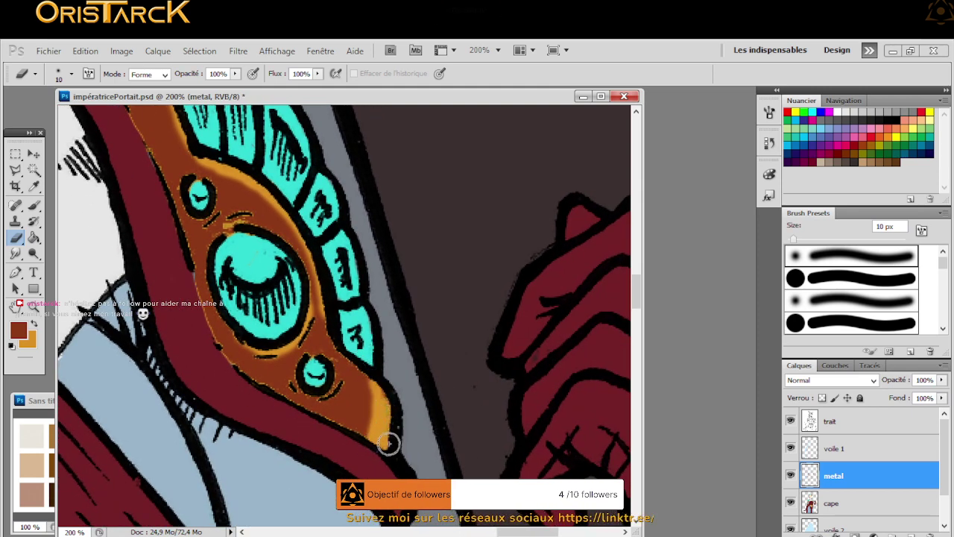
{"action": "mouse_move", "coordinate": [386, 402]}
{"action": "left_mouse_down"}
{"action": "mouse_move", "coordinate": [381, 429]}
{"action": "mouse_move", "coordinate": [376, 379]}
{"action": "mouse_move", "coordinate": [369, 440]}
{"action": "mouse_move", "coordinate": [372, 383]}
{"action": "mouse_move", "coordinate": [366, 439]}
{"action": "mouse_move", "coordinate": [360, 374]}
{"action": "left_mouse_up"}
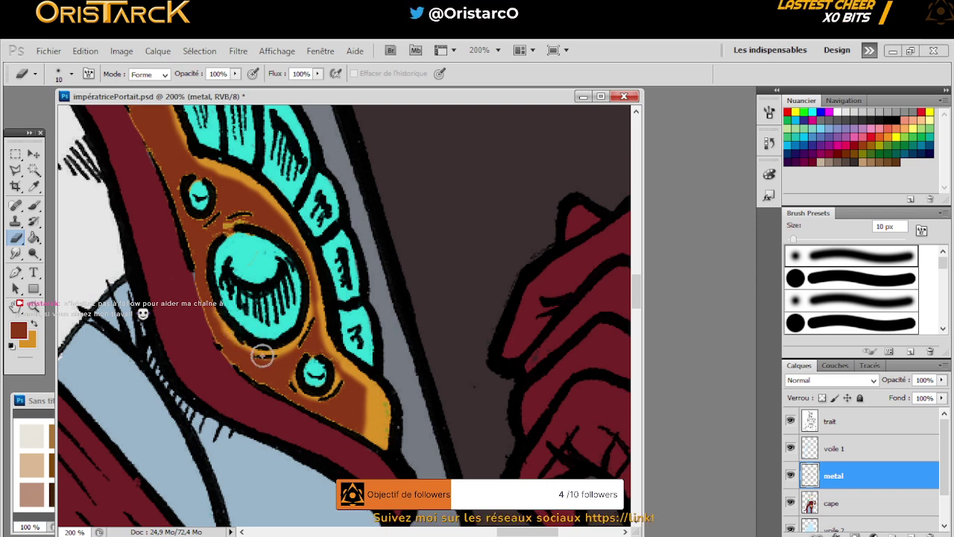
Cover the gold flecks above the ornament's large gem with reddish-brown, using the hard 10 px brush
{"action": "left_click", "coordinate": [34, 205]}
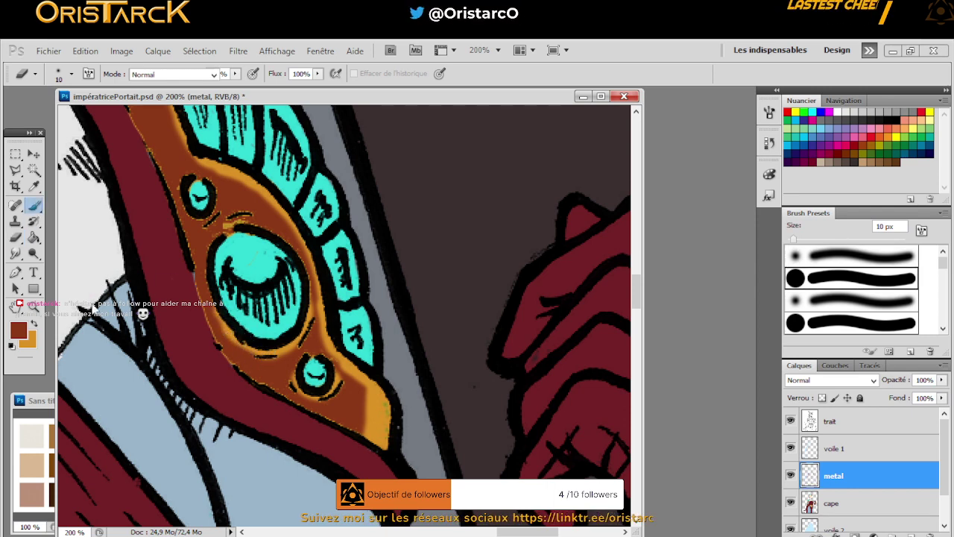
{"action": "left_click_drag", "start_coordinate": [231, 216], "coordinate": [259, 222]}
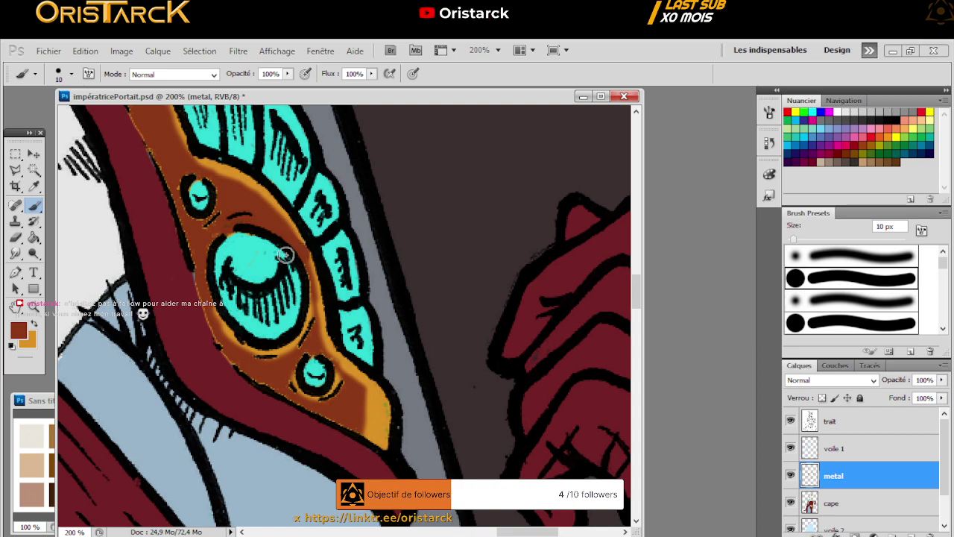
{"action": "left_click", "coordinate": [85, 51]}
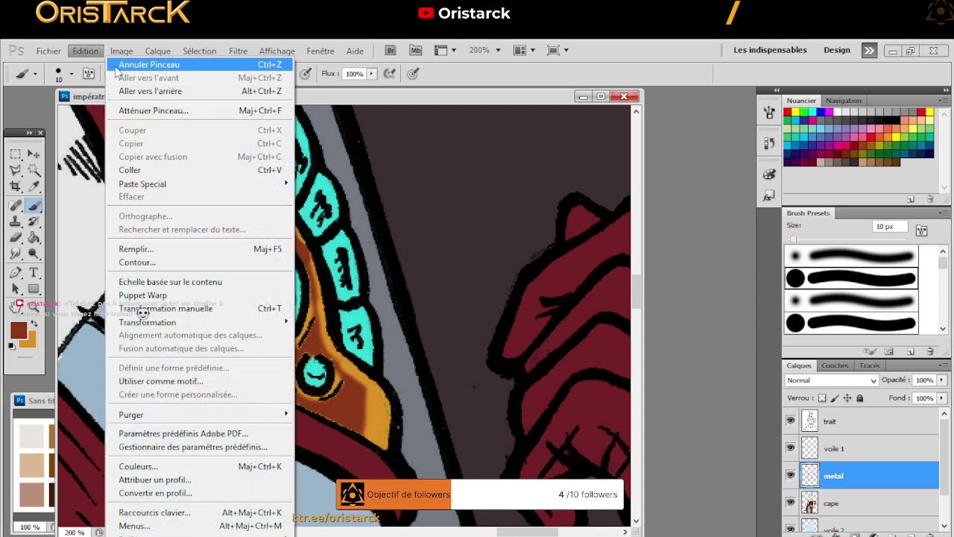
{"action": "left_click", "coordinate": [149, 61]}
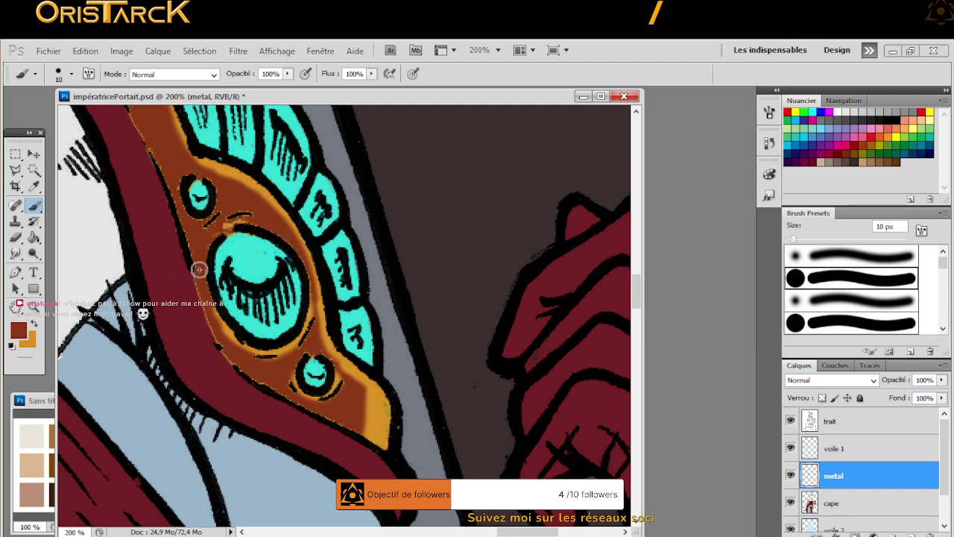
{"action": "left_click_drag", "start_coordinate": [198, 268], "coordinate": [139, 283]}
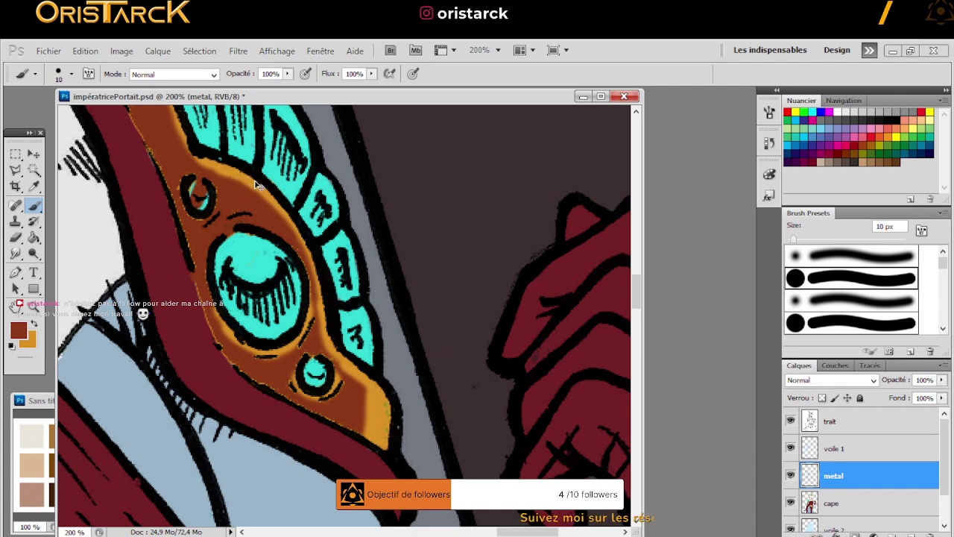
Clear the stray reddish-brown from the upper small gem and softly erase a thin gold rim around its lower side
{"action": "left_click_drag", "start_coordinate": [202, 207], "coordinate": [198, 191]}
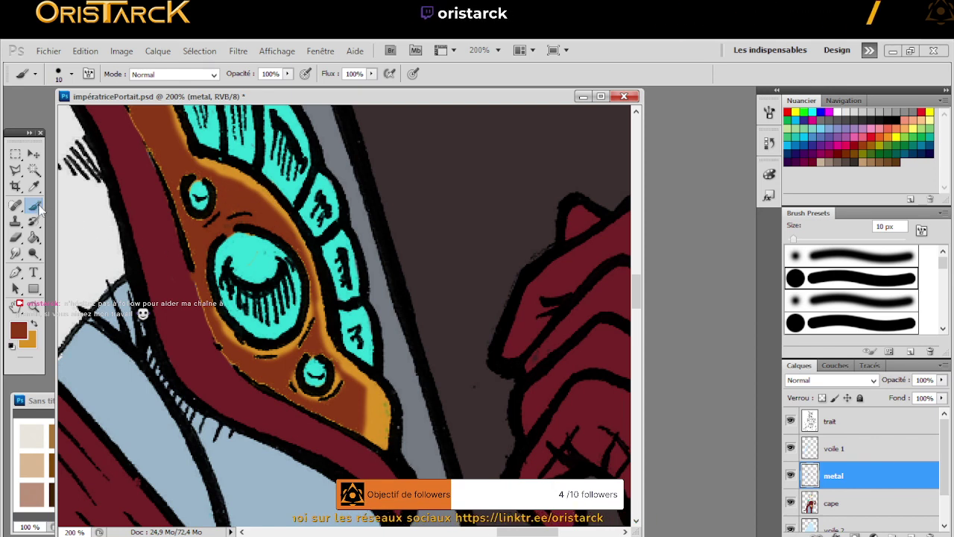
{"action": "left_click_drag", "start_coordinate": [148, 158], "coordinate": [150, 150]}
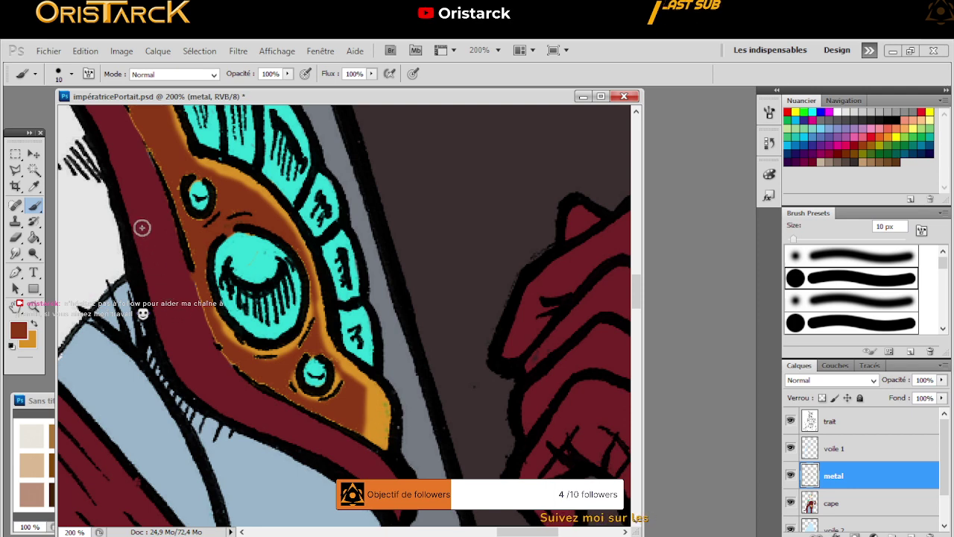
{"action": "left_click", "coordinate": [15, 237]}
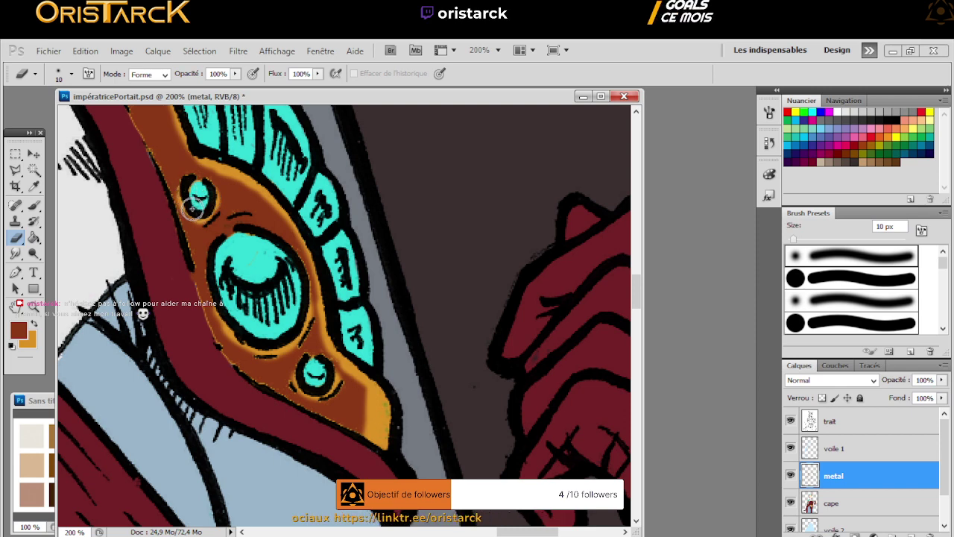
Set the brush to a soft round 6 px tip and cover the gold flecks along the ornament's lower edge with reddish-brown
{"action": "left_click", "coordinate": [34, 206]}
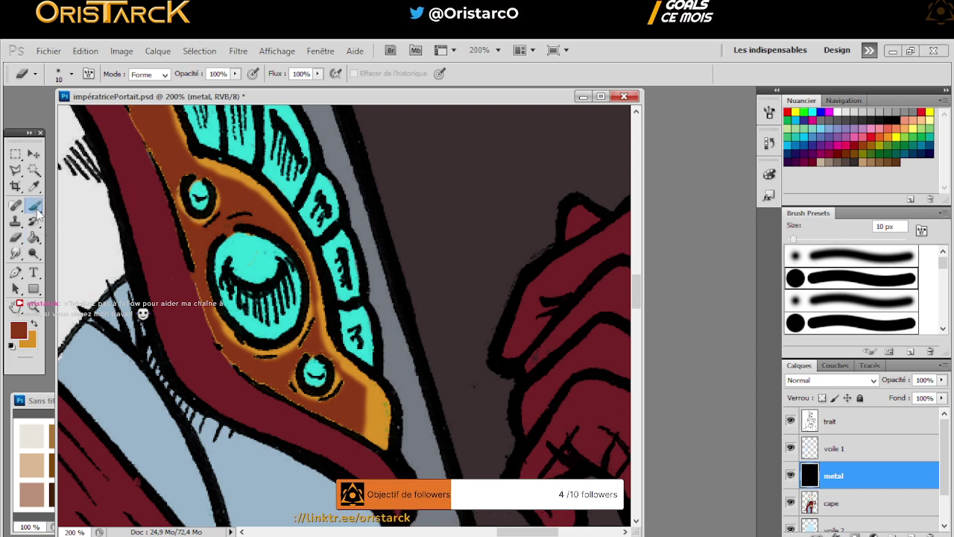
{"action": "left_click", "coordinate": [59, 74]}
{"action": "left_click", "coordinate": [29, 167]}
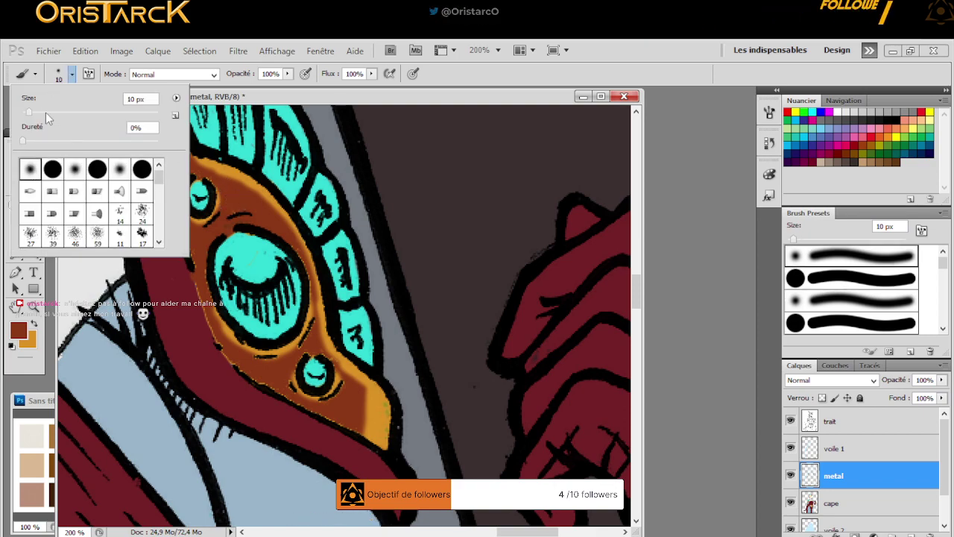
{"action": "left_click_drag", "start_coordinate": [29, 112], "coordinate": [28, 113]}
{"action": "key", "text": "super"}
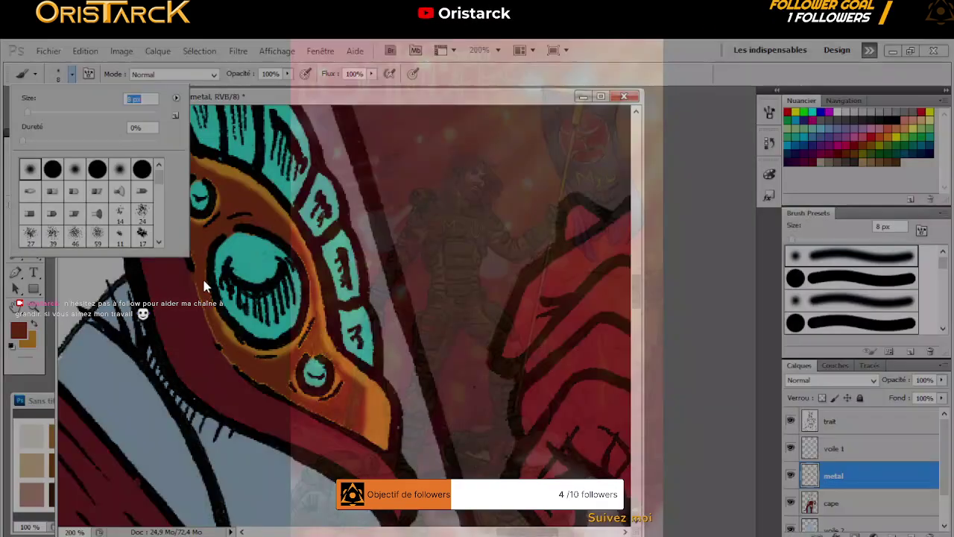
{"action": "left_click", "coordinate": [186, 381]}
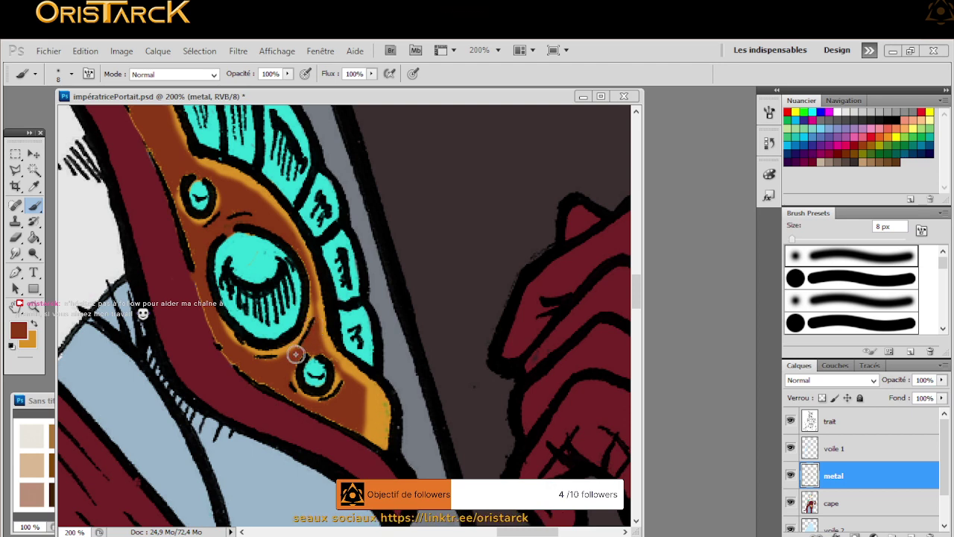
{"action": "left_click", "coordinate": [71, 74]}
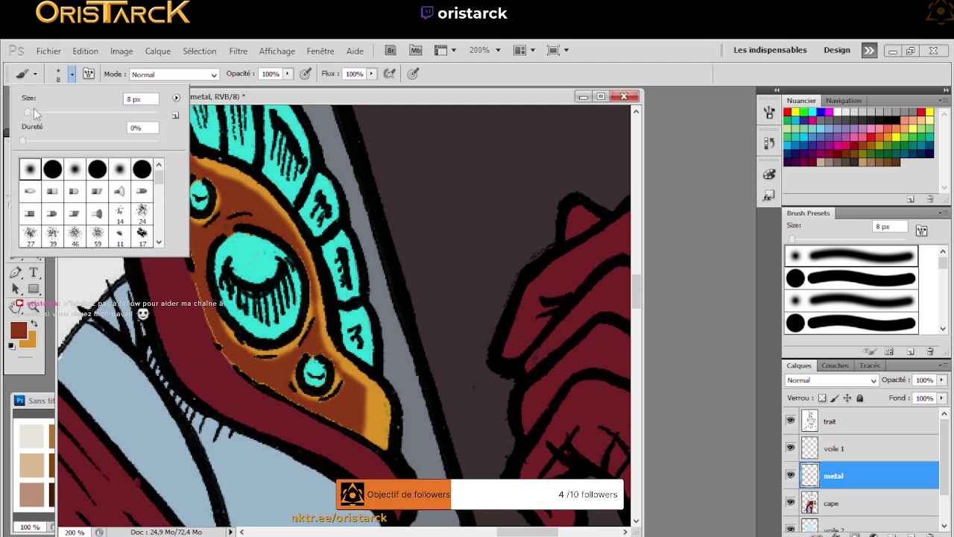
{"action": "left_click_drag", "start_coordinate": [34, 109], "coordinate": [28, 116]}
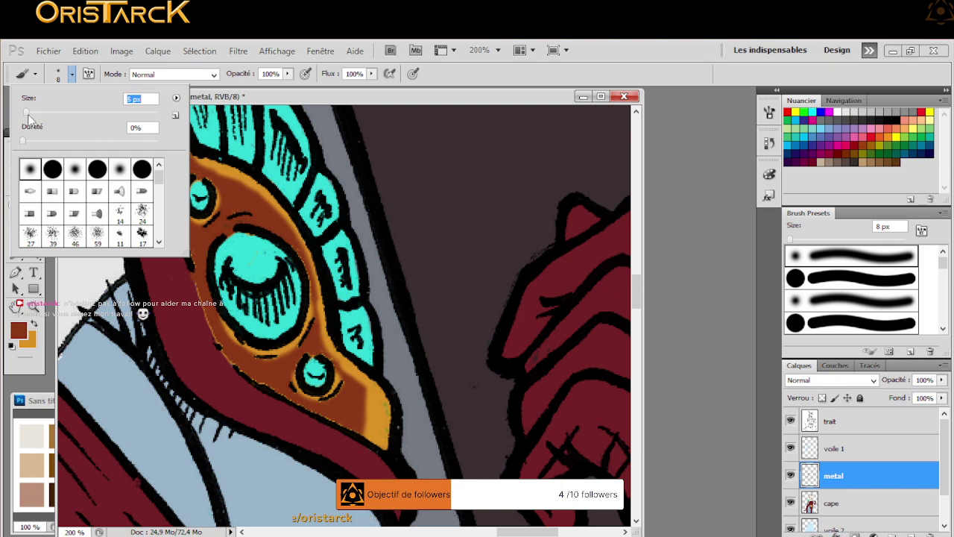
{"action": "left_click", "coordinate": [263, 377]}
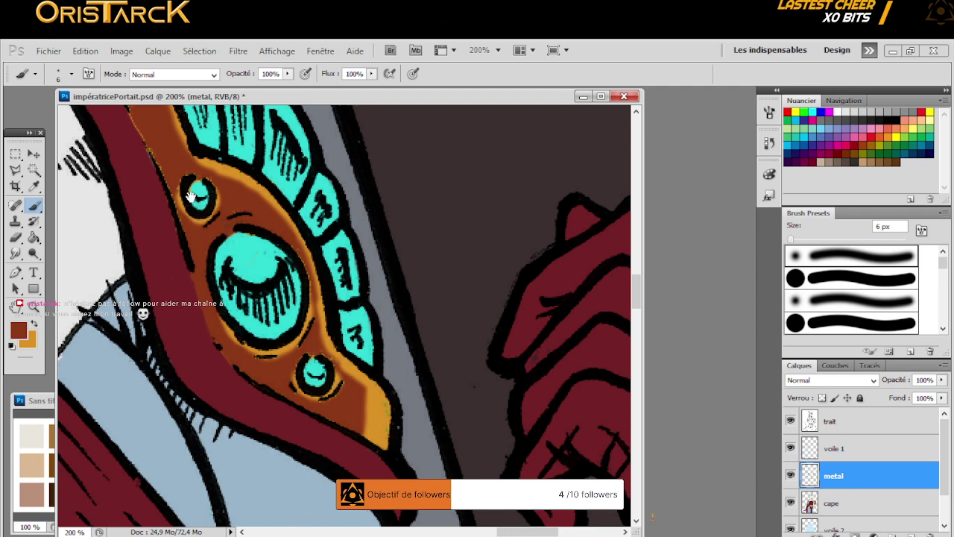
Paint reddish-brown over the gold flecks along the narrow band's edge beside the dark red trim, up to the gold upper end
{"action": "left_click_drag", "start_coordinate": [183, 201], "coordinate": [288, 269]}
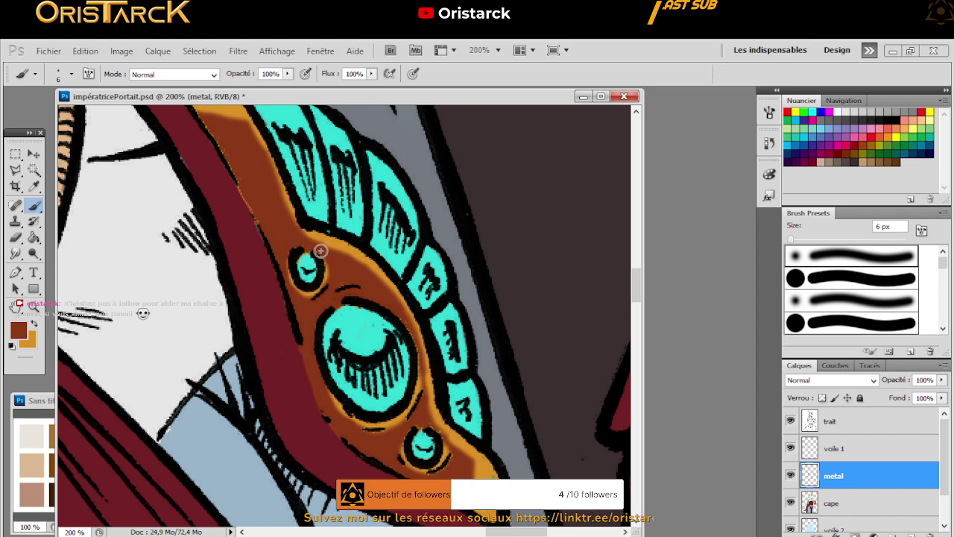
{"action": "left_click_drag", "start_coordinate": [271, 215], "coordinate": [290, 239]}
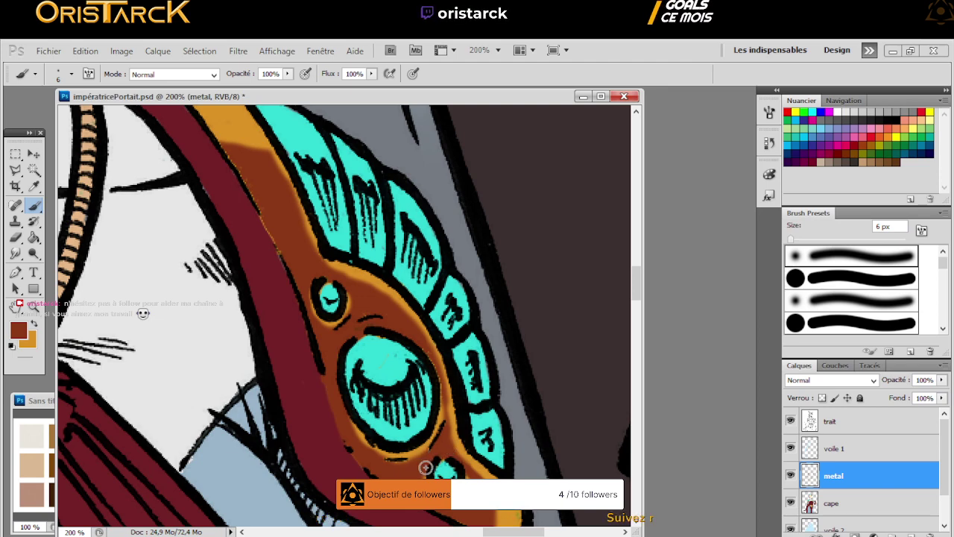
{"action": "left_click_drag", "start_coordinate": [298, 241], "coordinate": [420, 358]}
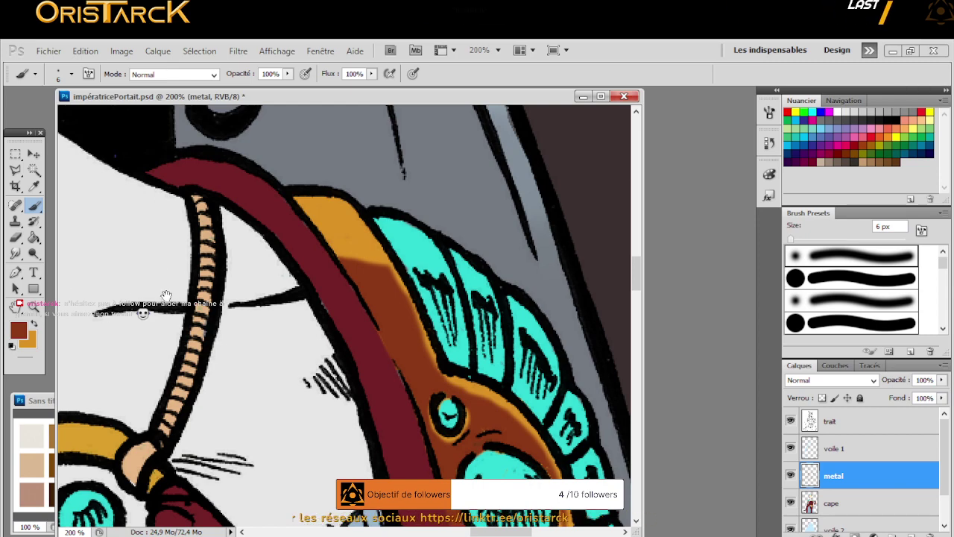
Paint over the gold flecks edging both metal strips of the armband below the first shoulder ornament with the soft 6 px reddish-brown brush
{"action": "left_click_drag", "start_coordinate": [169, 271], "coordinate": [231, 366]}
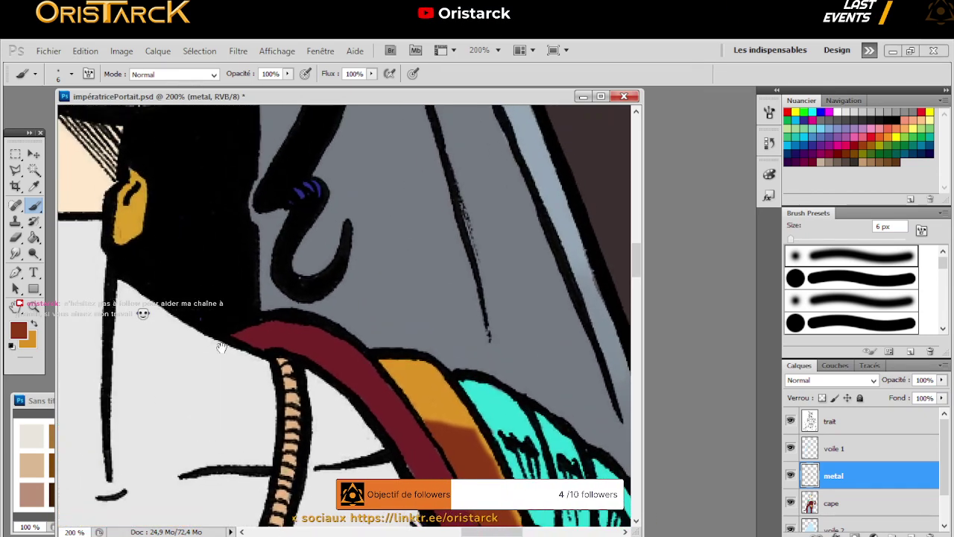
{"action": "left_click_drag", "start_coordinate": [287, 499], "coordinate": [231, 351]}
{"action": "mouse_move", "coordinate": [271, 410]}
{"action": "left_mouse_down"}
{"action": "mouse_move", "coordinate": [234, 350]}
{"action": "mouse_move", "coordinate": [255, 351]}
{"action": "left_mouse_up"}
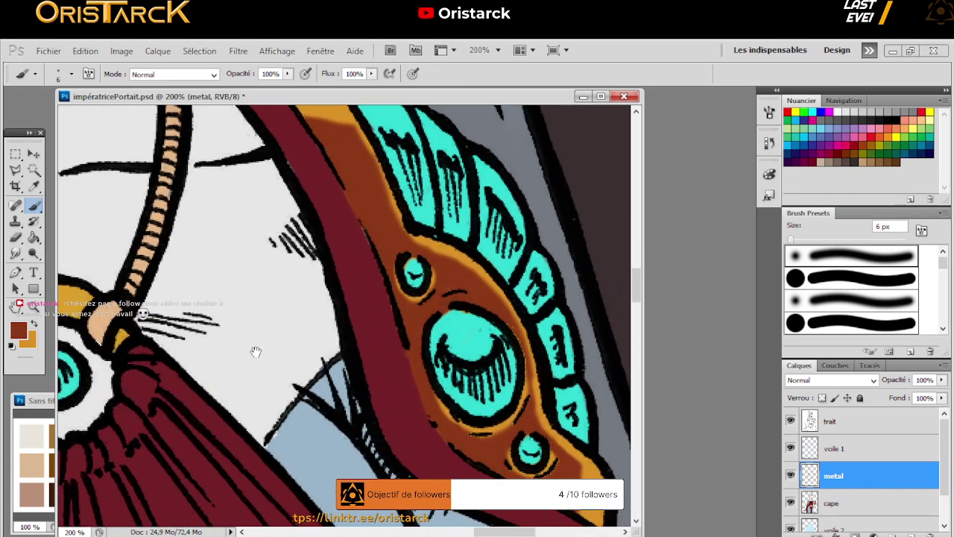
{"action": "left_click", "coordinate": [34, 306]}
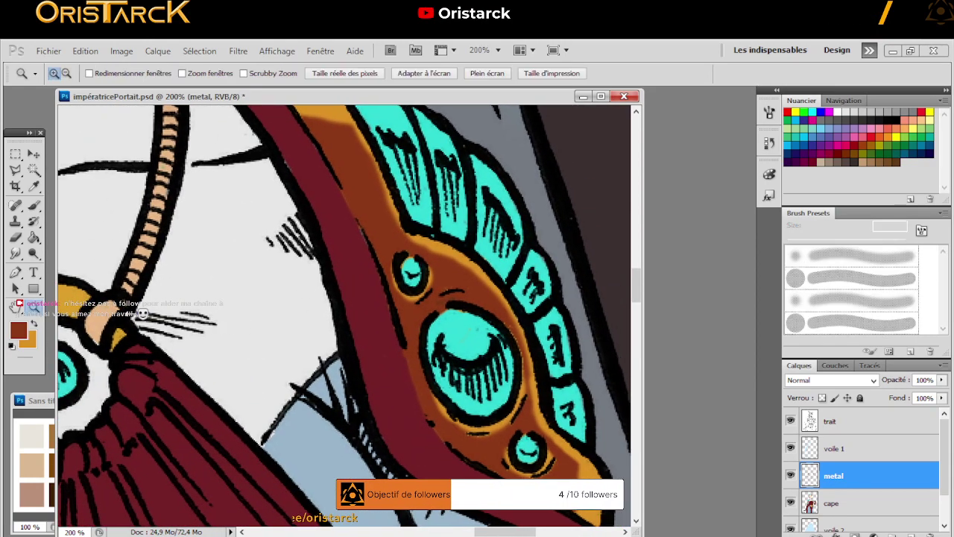
{"action": "right_click", "coordinate": [302, 333]}
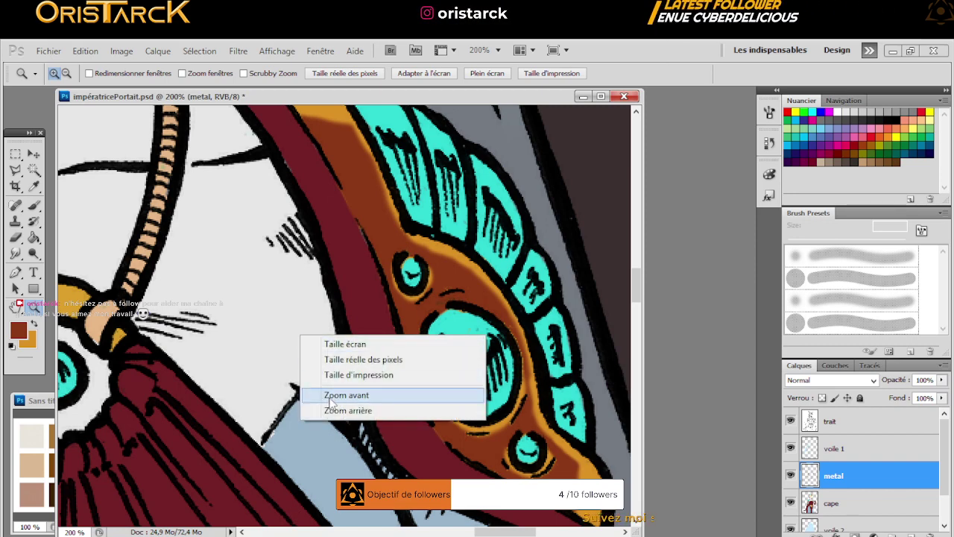
{"action": "left_click", "coordinate": [339, 376]}
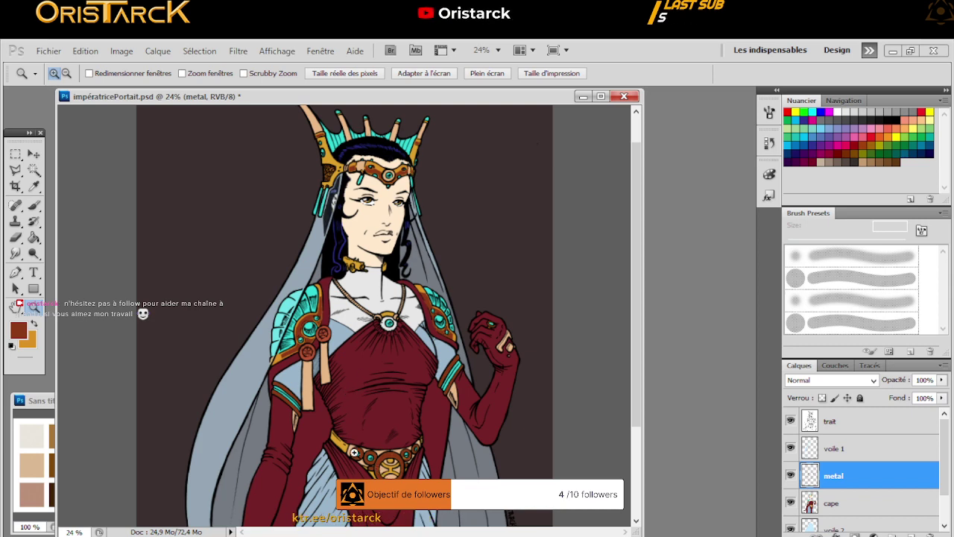
{"action": "left_click", "coordinate": [283, 398]}
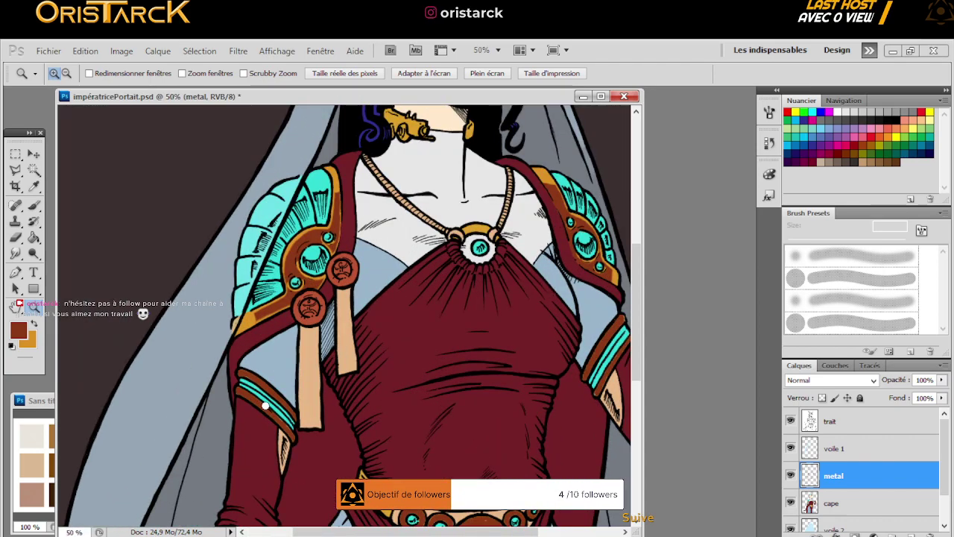
{"action": "left_click", "coordinate": [267, 401]}
{"action": "left_click", "coordinate": [271, 409]}
{"action": "left_click", "coordinate": [274, 402]}
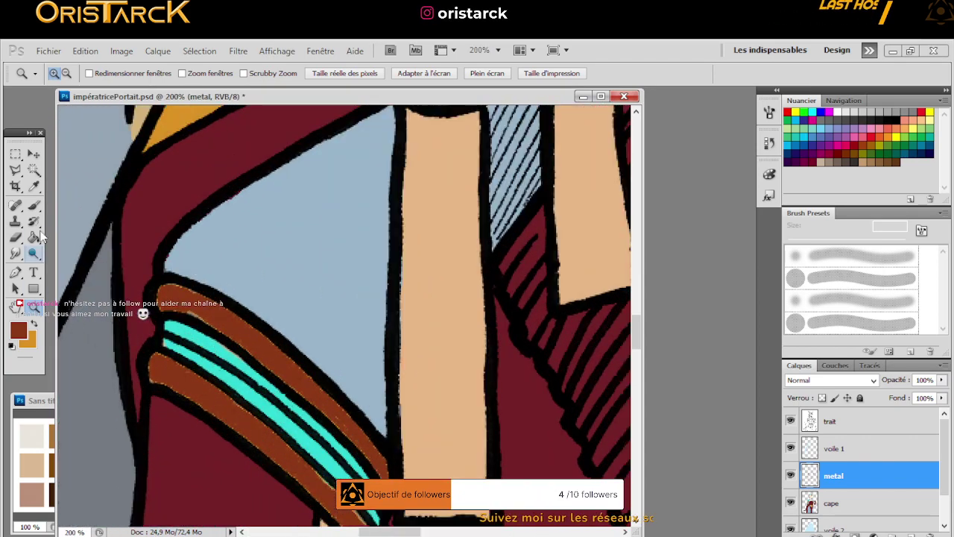
{"action": "left_click_drag", "start_coordinate": [281, 390], "coordinate": [271, 331]}
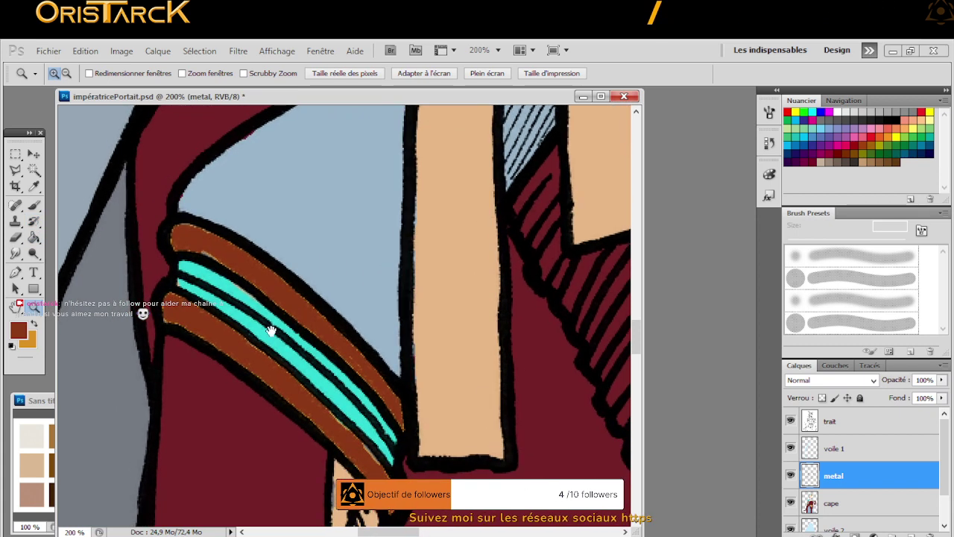
{"action": "left_click", "coordinate": [33, 206]}
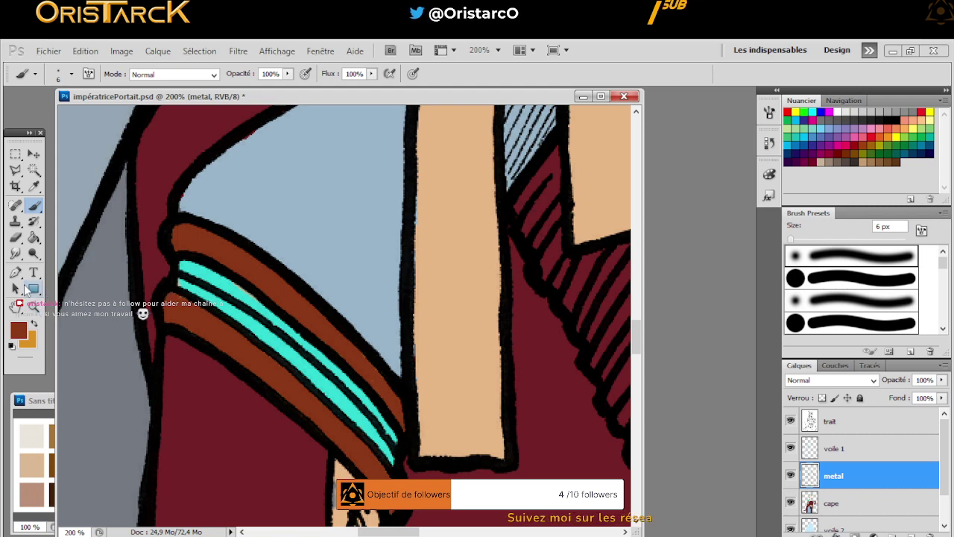
Softly erase the reddish-brown from the upper ends of both armband strips and along their edges with the 10 px eraser to bring out gold
{"action": "left_click", "coordinate": [15, 237]}
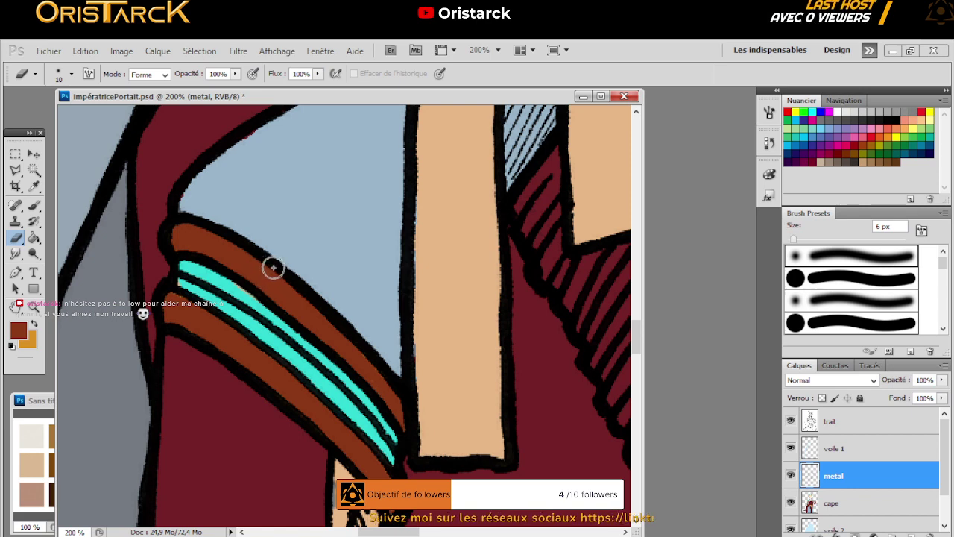
{"action": "mouse_move", "coordinate": [261, 270]}
{"action": "left_mouse_down"}
{"action": "mouse_move", "coordinate": [264, 282]}
{"action": "mouse_move", "coordinate": [273, 273]}
{"action": "mouse_move", "coordinate": [266, 278]}
{"action": "left_mouse_up"}
{"action": "mouse_move", "coordinate": [234, 342]}
{"action": "left_mouse_down"}
{"action": "mouse_move", "coordinate": [228, 362]}
{"action": "mouse_move", "coordinate": [240, 339]}
{"action": "mouse_move", "coordinate": [228, 347]}
{"action": "mouse_move", "coordinate": [223, 336]}
{"action": "left_mouse_up"}
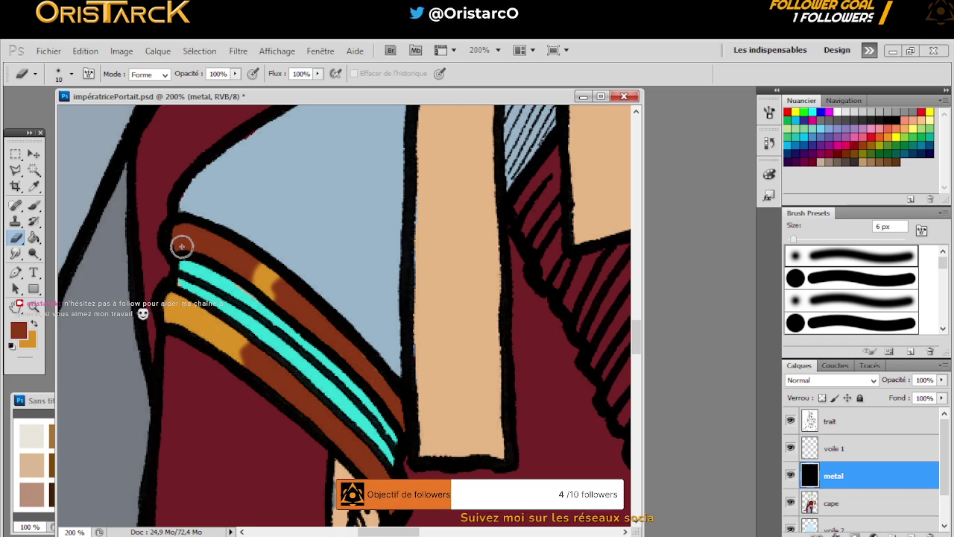
{"action": "mouse_move", "coordinate": [181, 246]}
{"action": "left_mouse_down"}
{"action": "mouse_move", "coordinate": [256, 262]}
{"action": "mouse_move", "coordinate": [191, 236]}
{"action": "mouse_move", "coordinate": [254, 280]}
{"action": "mouse_move", "coordinate": [195, 247]}
{"action": "mouse_move", "coordinate": [238, 276]}
{"action": "left_mouse_up"}
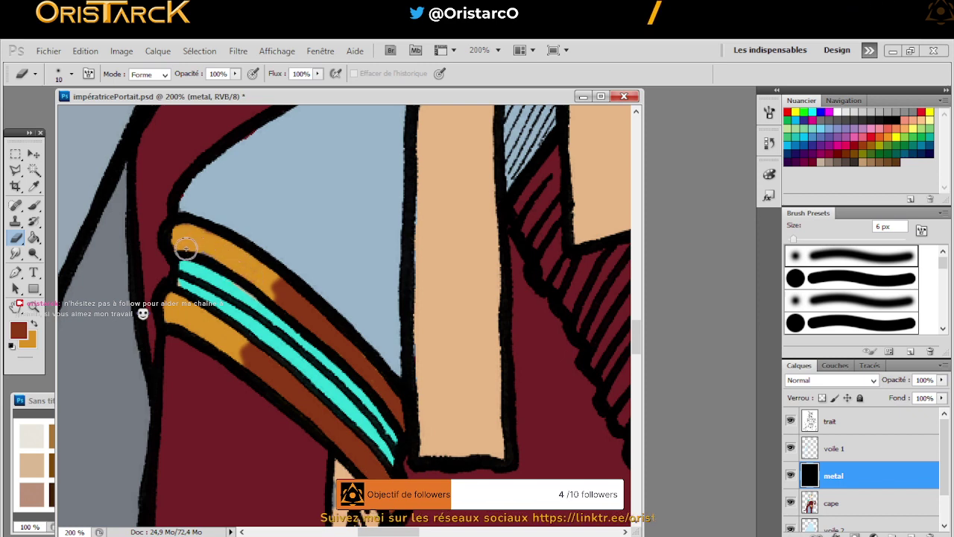
{"action": "left_click_drag", "start_coordinate": [187, 249], "coordinate": [207, 256]}
{"action": "mouse_move", "coordinate": [235, 347]}
{"action": "left_mouse_down"}
{"action": "mouse_move", "coordinate": [304, 401]}
{"action": "mouse_move", "coordinate": [287, 369]}
{"action": "mouse_move", "coordinate": [240, 331]}
{"action": "mouse_move", "coordinate": [347, 418]}
{"action": "left_mouse_up"}
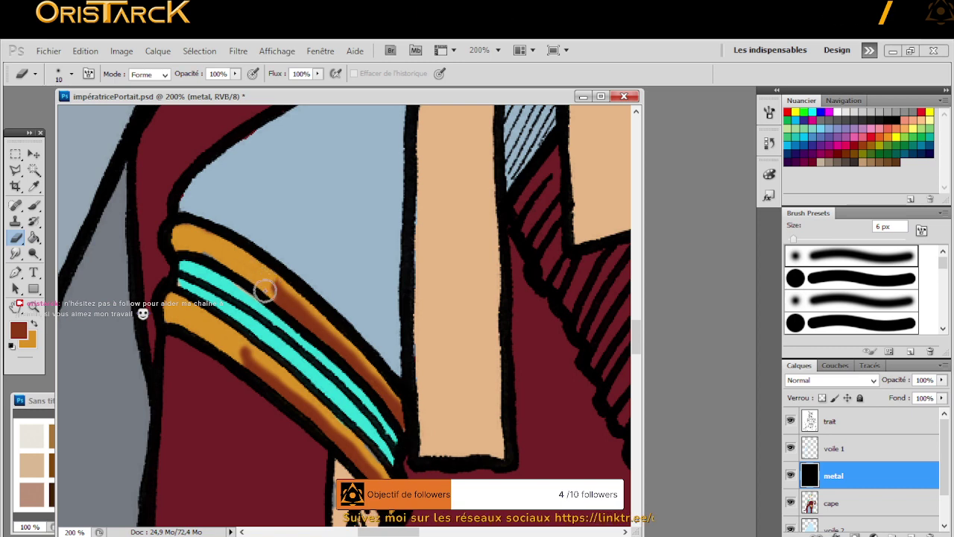
{"action": "left_click_drag", "start_coordinate": [264, 291], "coordinate": [271, 305]}
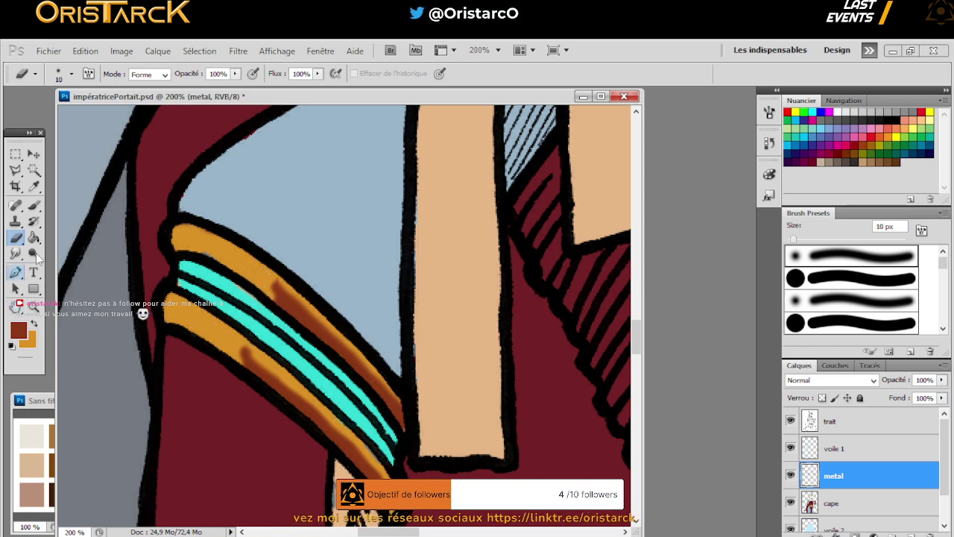
Repaint the reddish-brown along the outer edge of the armband's lower metal strip with the soft 6 px brush, squaring off its upper end
{"action": "left_click", "coordinate": [34, 205]}
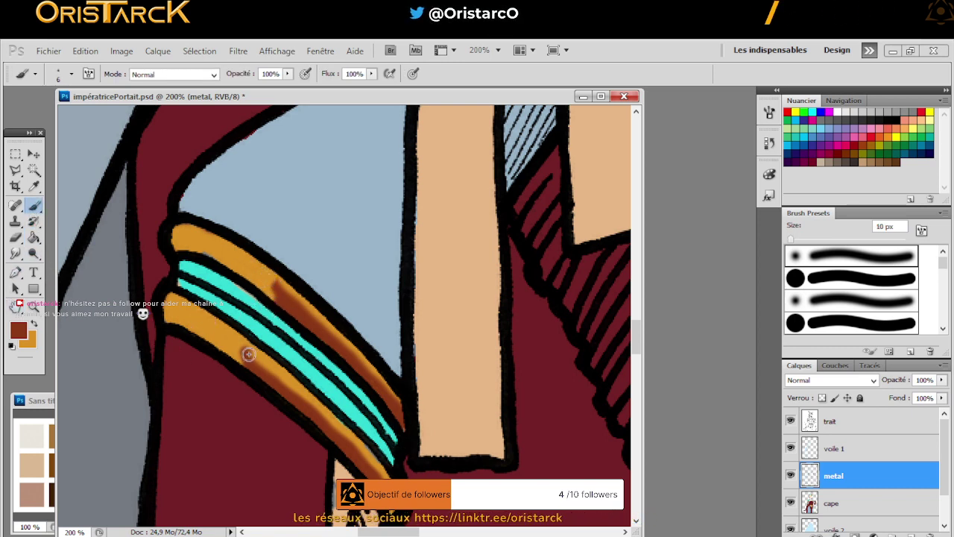
{"action": "mouse_move", "coordinate": [249, 362]}
{"action": "left_mouse_down"}
{"action": "mouse_move", "coordinate": [304, 402]}
{"action": "mouse_move", "coordinate": [245, 353]}
{"action": "mouse_move", "coordinate": [277, 375]}
{"action": "left_mouse_up"}
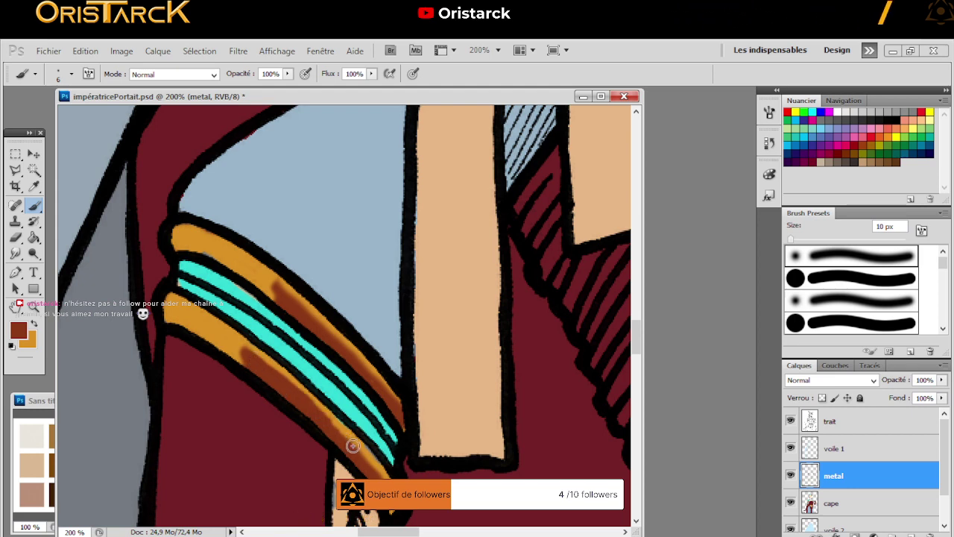
{"action": "left_click_drag", "start_coordinate": [328, 450], "coordinate": [365, 458]}
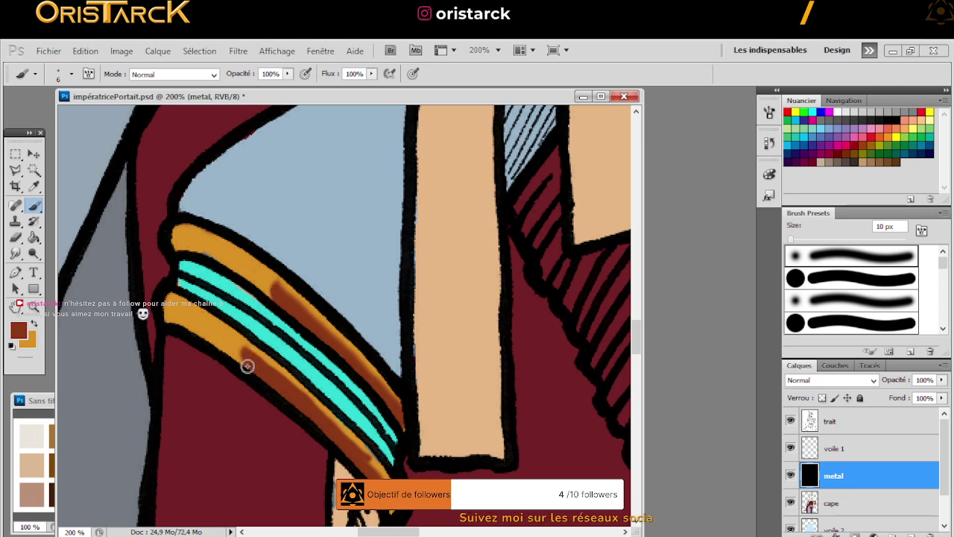
{"action": "left_click_drag", "start_coordinate": [241, 363], "coordinate": [240, 349]}
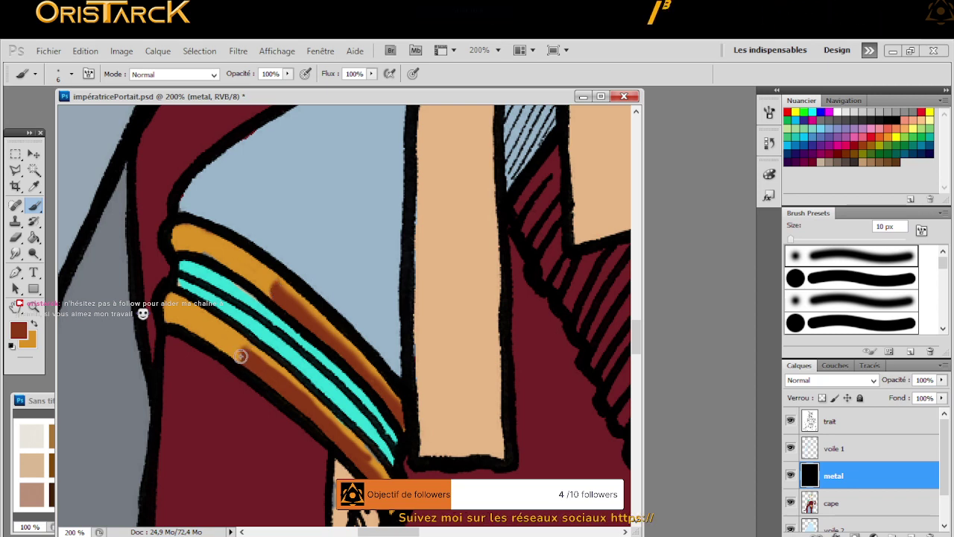
Softly erase a gold rim along the lower strip's edge beside the turquoise band with the 10 px eraser
{"action": "left_click", "coordinate": [16, 253]}
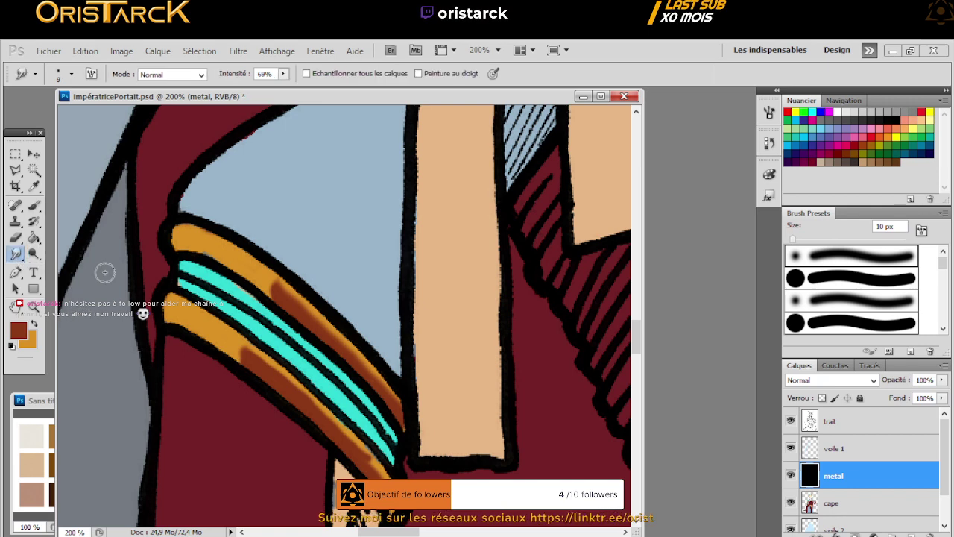
{"action": "left_click", "coordinate": [15, 237]}
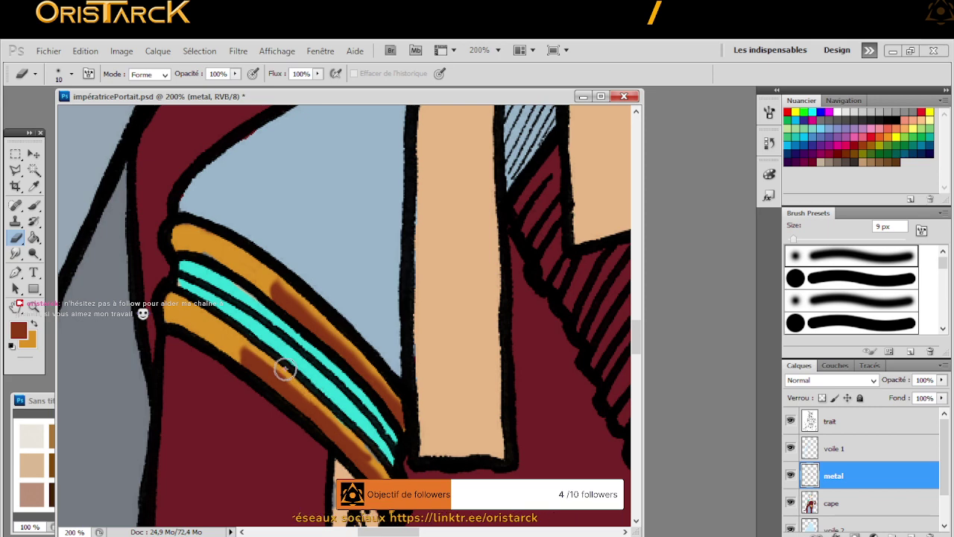
{"action": "mouse_move", "coordinate": [263, 354]}
{"action": "left_mouse_down"}
{"action": "mouse_move", "coordinate": [286, 372]}
{"action": "mouse_move", "coordinate": [243, 337]}
{"action": "mouse_move", "coordinate": [379, 458]}
{"action": "mouse_move", "coordinate": [360, 440]}
{"action": "left_mouse_up"}
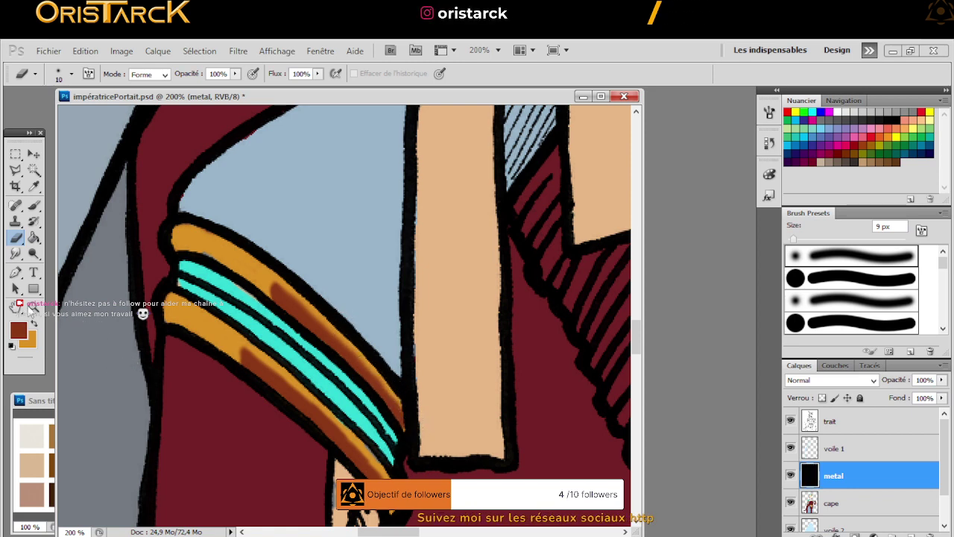
Cover the gold flecks edging both metal strips of the armband on the raised arm with the soft 6 px reddish-brown brush
{"action": "left_click", "coordinate": [33, 307]}
{"action": "left_click", "coordinate": [335, 394], "text": "alt"}
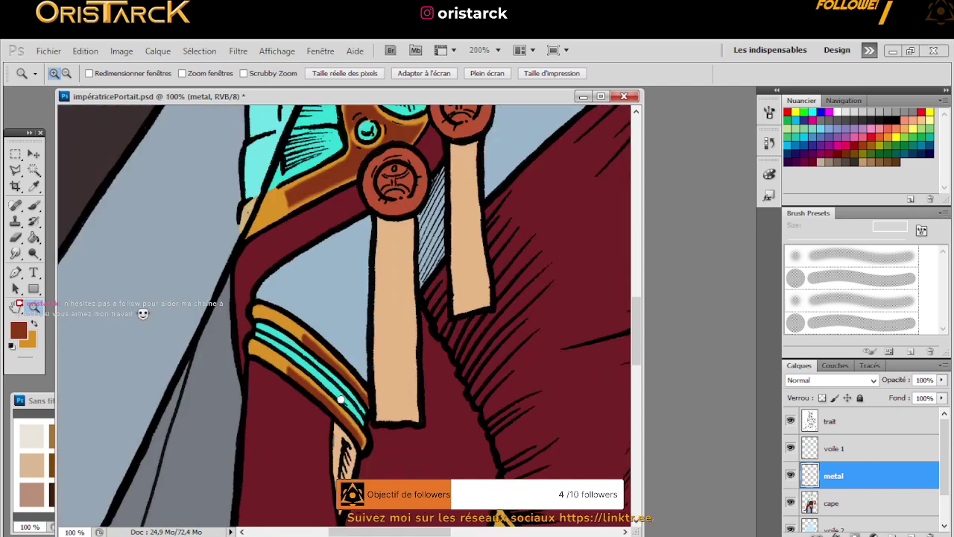
{"action": "left_click", "coordinate": [340, 401], "text": "alt"}
{"action": "left_click", "coordinate": [339, 383], "text": "alt"}
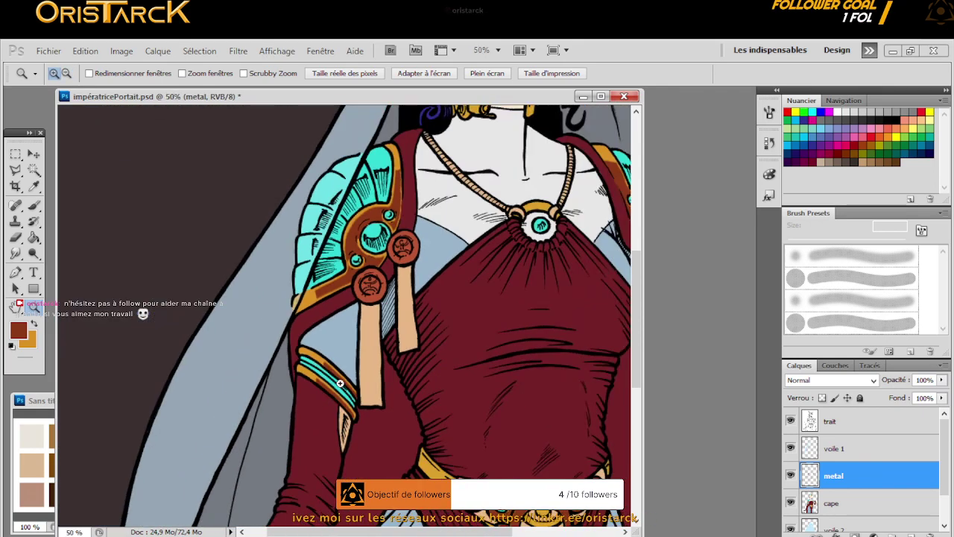
{"action": "left_click_drag", "start_coordinate": [445, 380], "coordinate": [339, 398]}
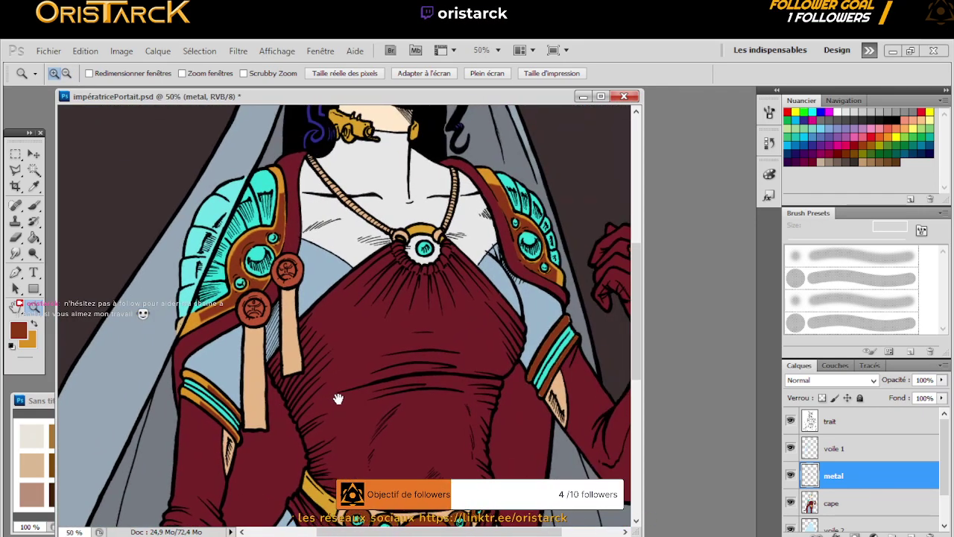
{"action": "left_click_drag", "start_coordinate": [424, 392], "coordinate": [294, 400]}
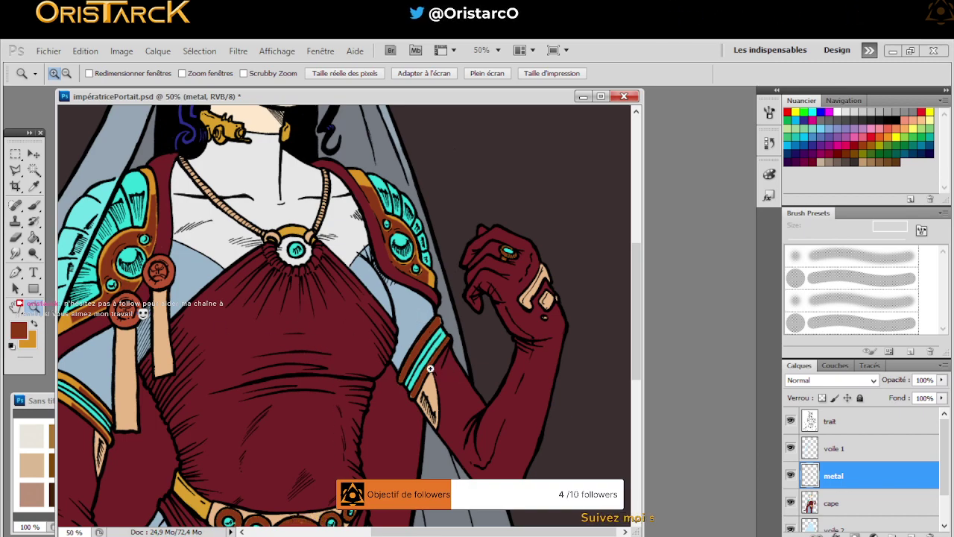
{"action": "left_click", "coordinate": [442, 348]}
{"action": "left_click", "coordinate": [442, 345]}
{"action": "left_click", "coordinate": [440, 340]}
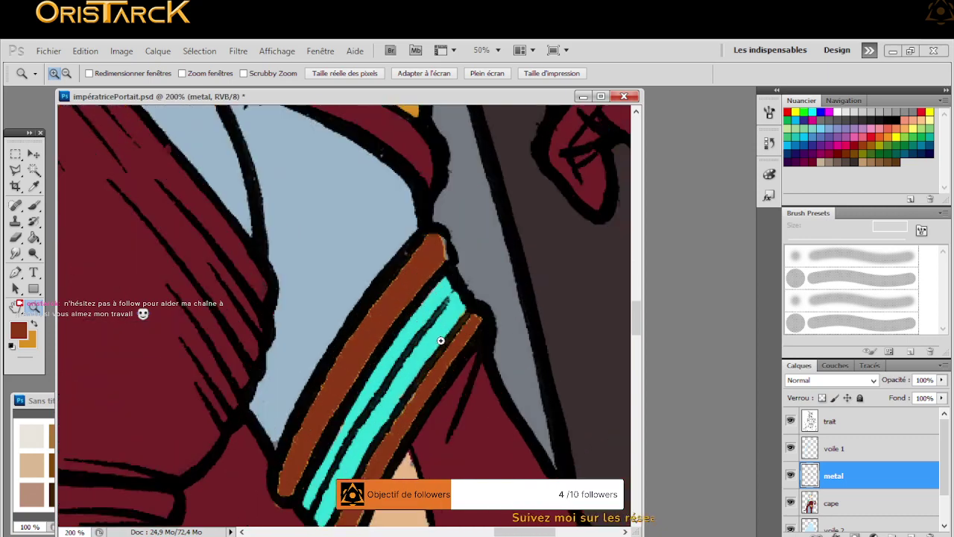
{"action": "scroll", "coordinate": [332, 371], "scroll_direction": "down", "scroll_amount": 3}
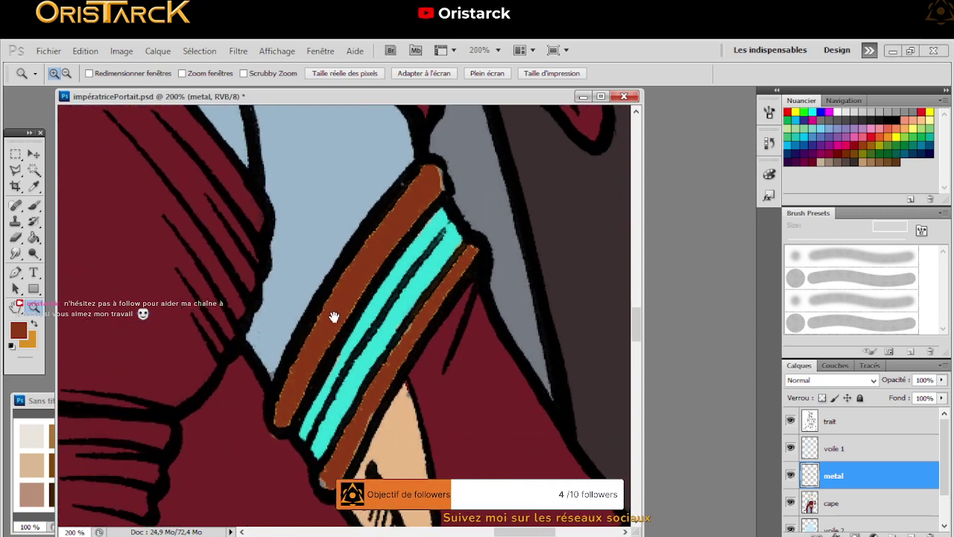
{"action": "left_click", "coordinate": [32, 207]}
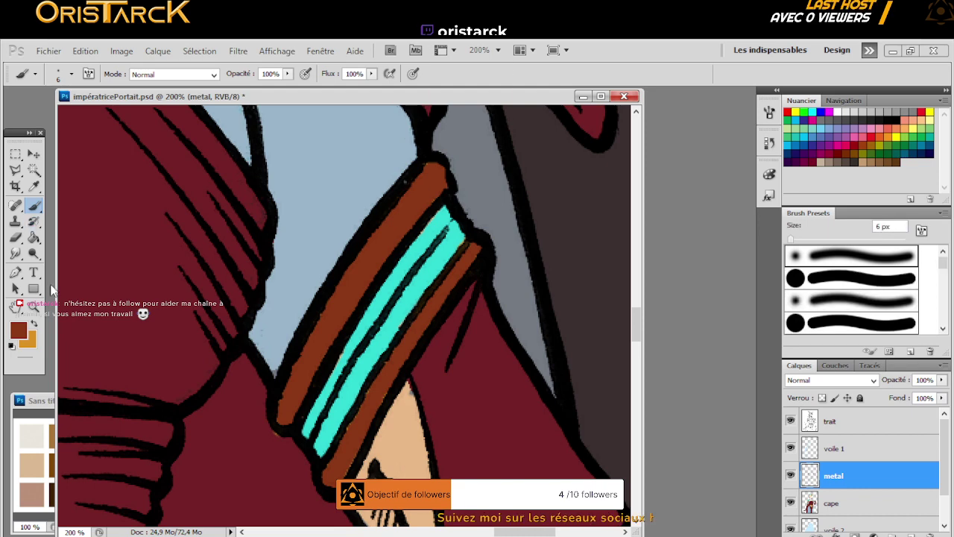
Erase a gold highlight across the middle of the raised arm's wide metal strip with the soft 10 px eraser, starting one on the narrow strip
{"action": "left_click", "coordinate": [15, 237]}
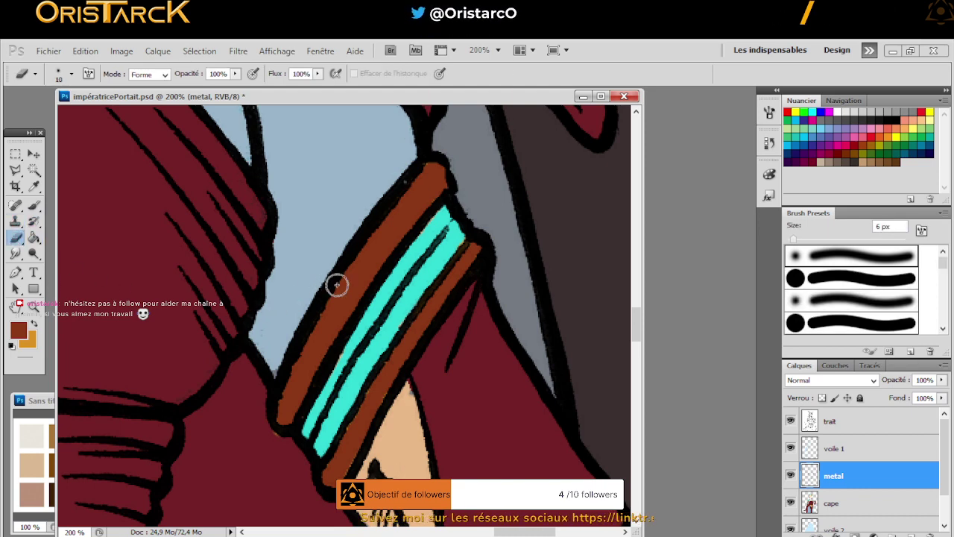
{"action": "mouse_move", "coordinate": [392, 215]}
{"action": "left_mouse_down"}
{"action": "mouse_move", "coordinate": [396, 228]}
{"action": "mouse_move", "coordinate": [385, 218]}
{"action": "left_mouse_up"}
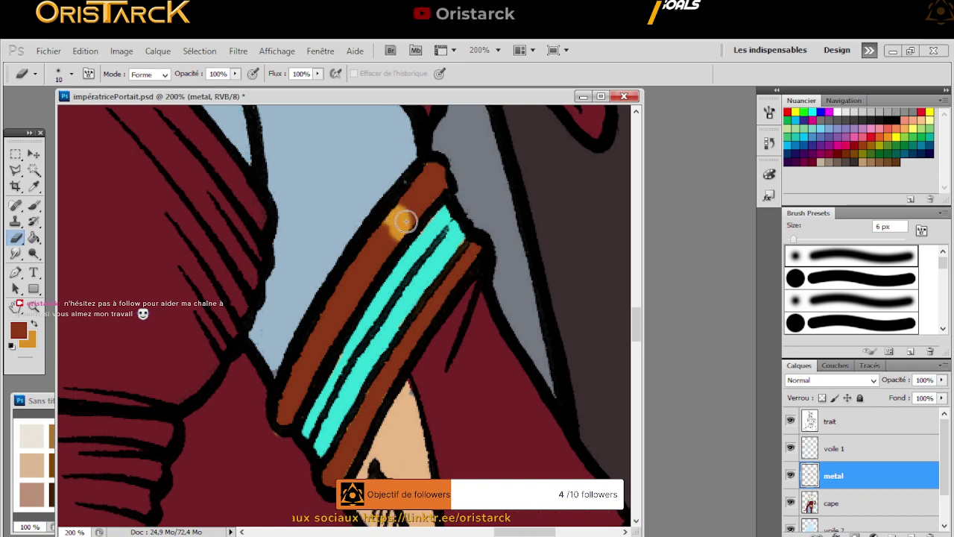
{"action": "mouse_move", "coordinate": [435, 297]}
{"action": "left_mouse_down"}
{"action": "mouse_move", "coordinate": [439, 290]}
{"action": "mouse_move", "coordinate": [443, 300]}
{"action": "mouse_move", "coordinate": [438, 291]}
{"action": "left_mouse_up"}
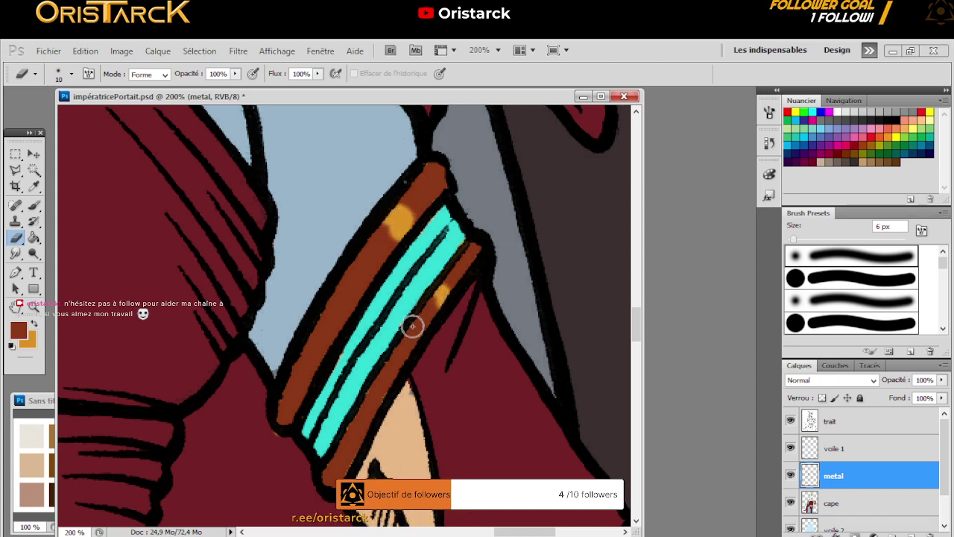
{"action": "mouse_move", "coordinate": [324, 346]}
{"action": "left_mouse_down"}
{"action": "mouse_move", "coordinate": [305, 330]}
{"action": "mouse_move", "coordinate": [333, 342]}
{"action": "mouse_move", "coordinate": [315, 330]}
{"action": "mouse_move", "coordinate": [321, 342]}
{"action": "left_mouse_up"}
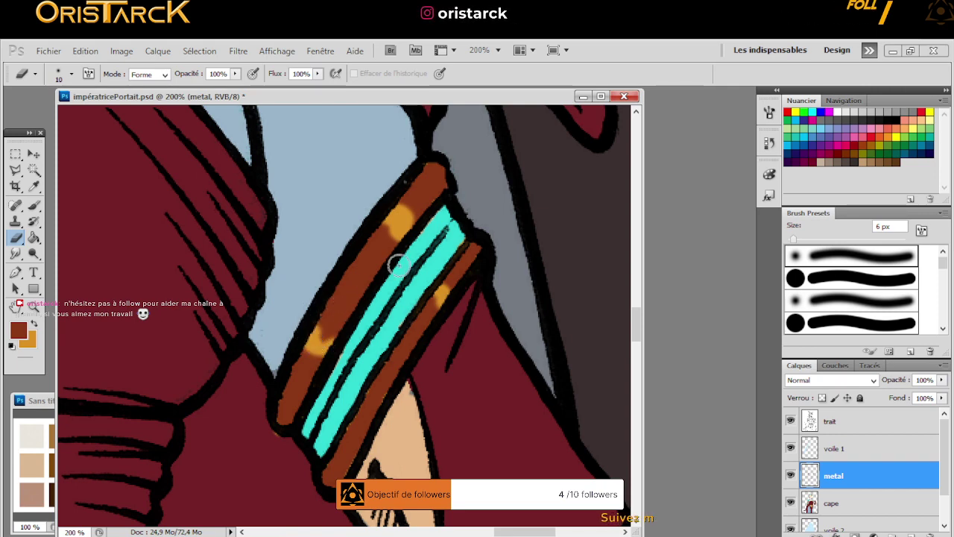
{"action": "mouse_move", "coordinate": [394, 228]}
{"action": "left_mouse_down"}
{"action": "mouse_move", "coordinate": [369, 245]}
{"action": "mouse_move", "coordinate": [322, 318]}
{"action": "mouse_move", "coordinate": [328, 336]}
{"action": "mouse_move", "coordinate": [324, 322]}
{"action": "mouse_move", "coordinate": [319, 343]}
{"action": "mouse_move", "coordinate": [386, 273]}
{"action": "left_mouse_up"}
{"action": "left_click_drag", "start_coordinate": [389, 250], "coordinate": [325, 331]}
{"action": "left_click_drag", "start_coordinate": [395, 218], "coordinate": [353, 274]}
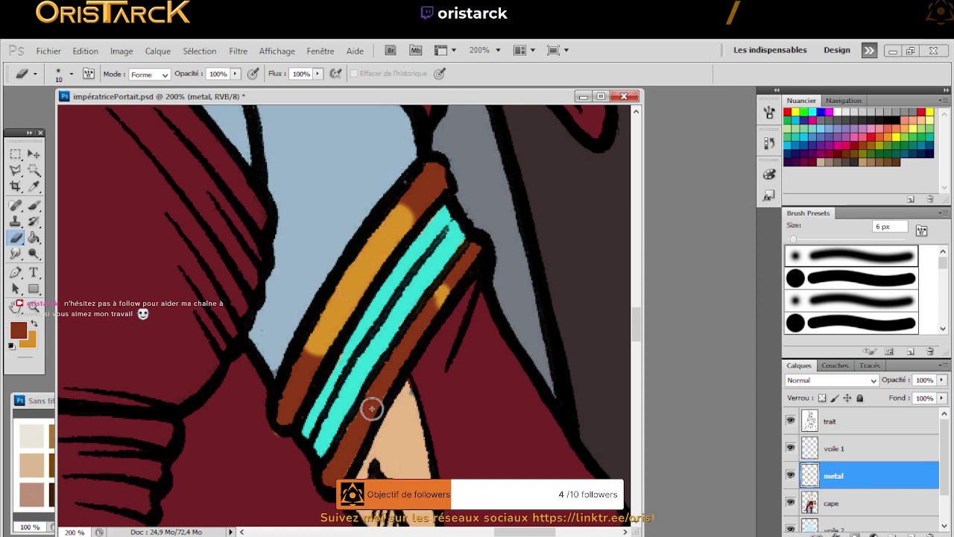
Erase the reddish-brown along the middle of the narrow metal strip to form one continuous gold highlight
{"action": "left_click_drag", "start_coordinate": [370, 418], "coordinate": [364, 403]}
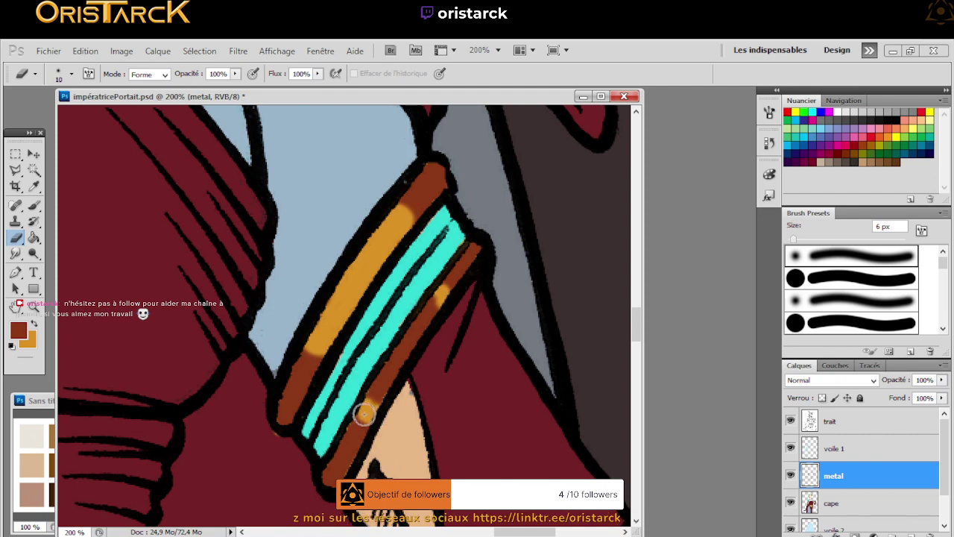
{"action": "left_click_drag", "start_coordinate": [410, 330], "coordinate": [430, 306]}
{"action": "mouse_move", "coordinate": [366, 400]}
{"action": "left_mouse_down"}
{"action": "mouse_move", "coordinate": [387, 376]}
{"action": "mouse_move", "coordinate": [374, 396]}
{"action": "left_mouse_up"}
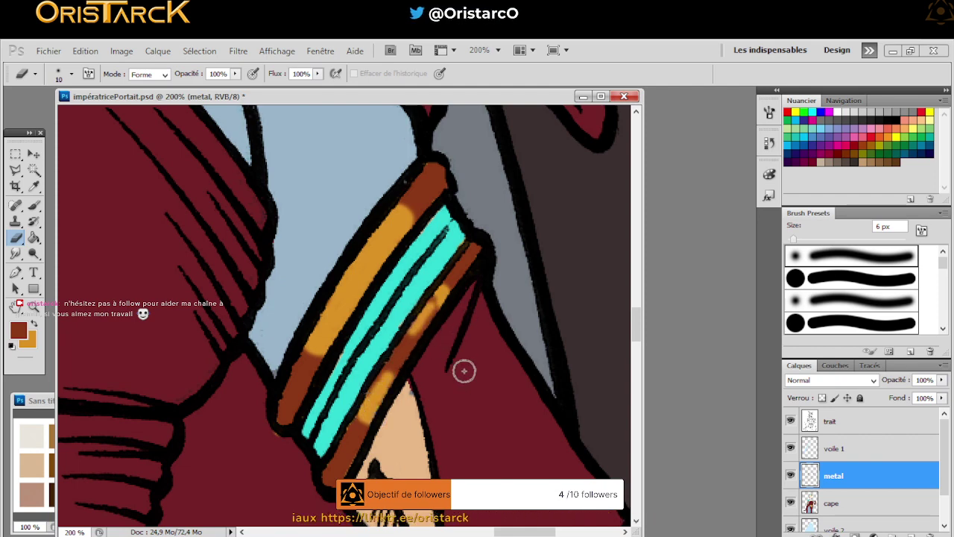
{"action": "left_click_drag", "start_coordinate": [428, 317], "coordinate": [383, 379]}
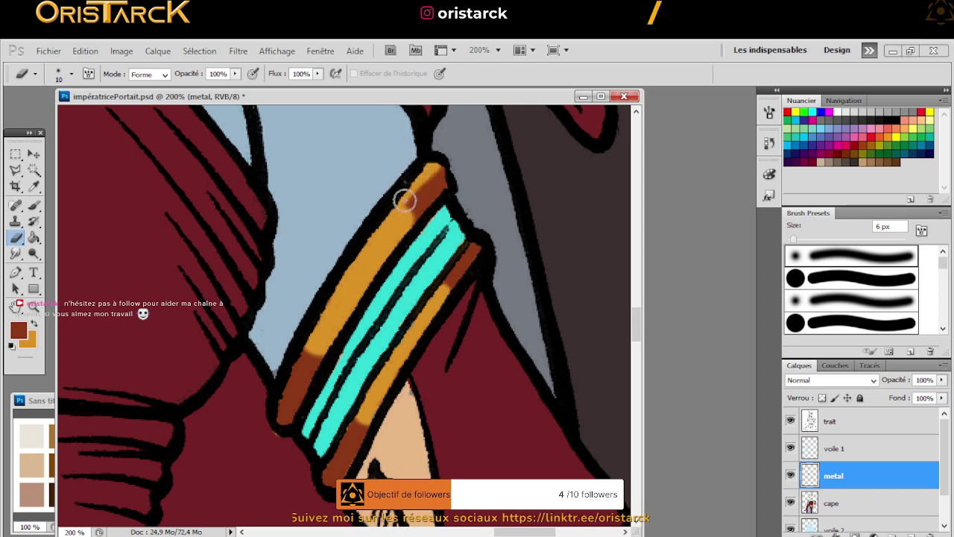
Softly erase thin gold rims along the outer edges of the remaining reddish-brown ends of both strips
{"action": "left_click_drag", "start_coordinate": [404, 200], "coordinate": [419, 187]}
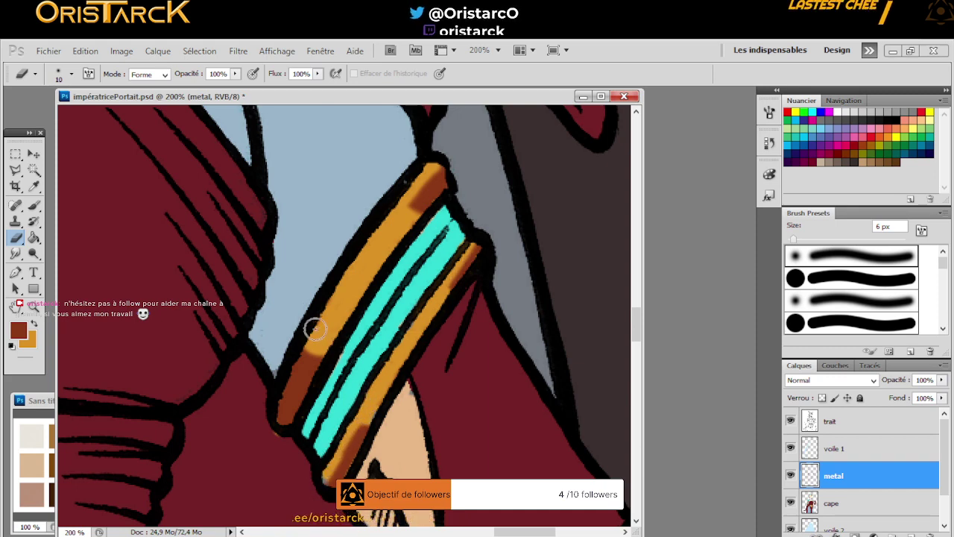
{"action": "mouse_move", "coordinate": [306, 337]}
{"action": "left_mouse_down"}
{"action": "mouse_move", "coordinate": [276, 416]}
{"action": "mouse_move", "coordinate": [269, 409]}
{"action": "mouse_move", "coordinate": [304, 365]}
{"action": "mouse_move", "coordinate": [276, 418]}
{"action": "mouse_move", "coordinate": [267, 412]}
{"action": "mouse_move", "coordinate": [284, 428]}
{"action": "mouse_move", "coordinate": [298, 423]}
{"action": "mouse_move", "coordinate": [274, 427]}
{"action": "left_mouse_up"}
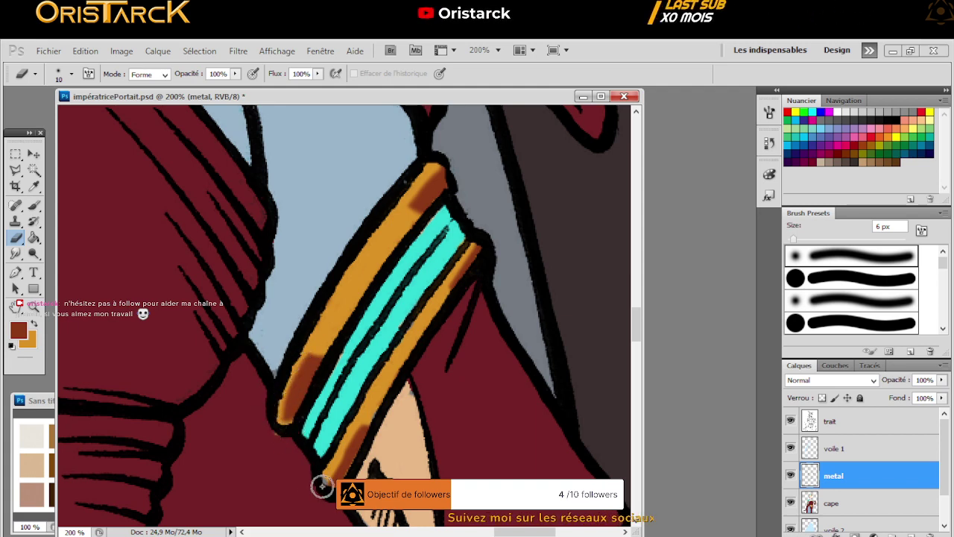
{"action": "left_click", "coordinate": [481, 241]}
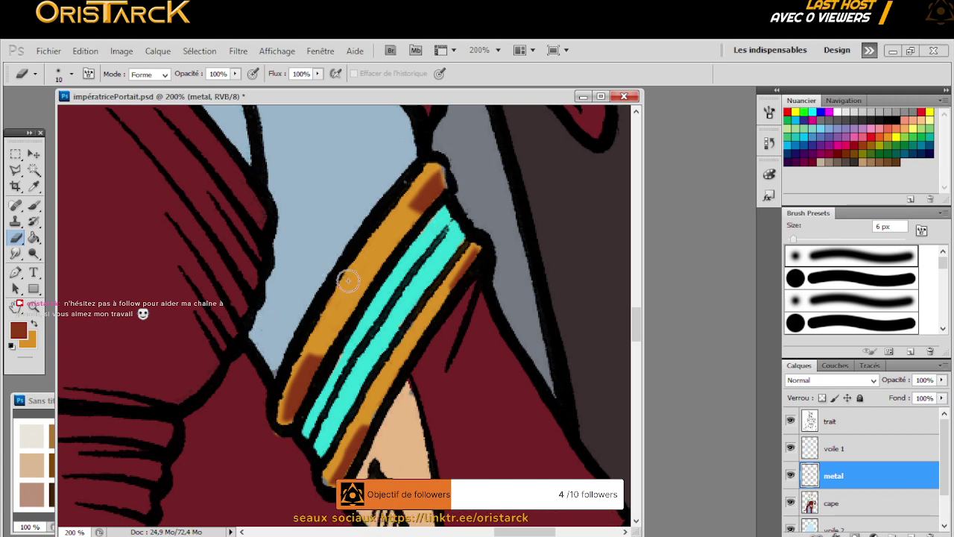
Make the cape layer active, switch to the Brush and swap the colours so gold is the foreground colour
{"action": "key", "text": "bracketright"}
{"action": "key", "text": "bracketright"}
{"action": "key", "text": "bracketright"}
{"action": "key", "text": "bracketright"}
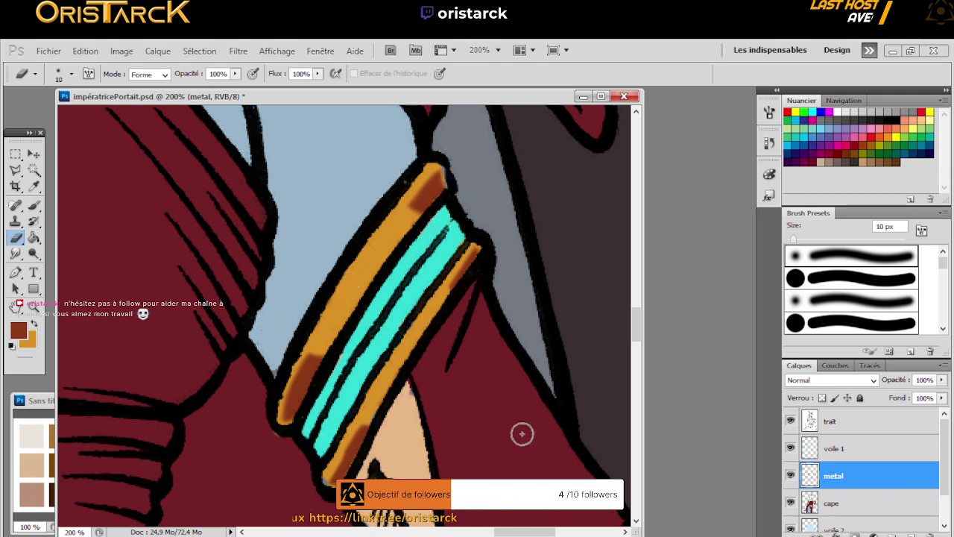
{"action": "key", "text": "alt+bracketleft"}
{"action": "key", "text": "b"}
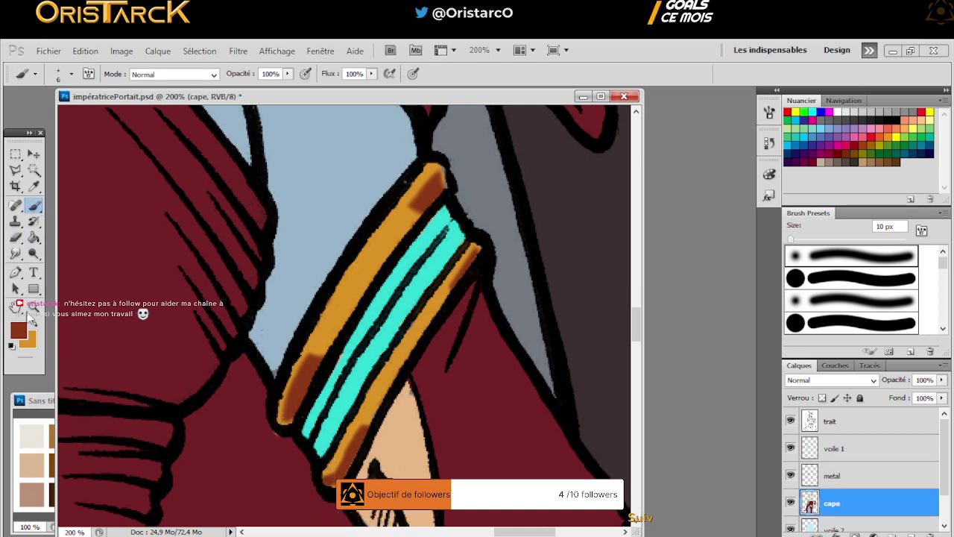
{"action": "left_click", "coordinate": [33, 322]}
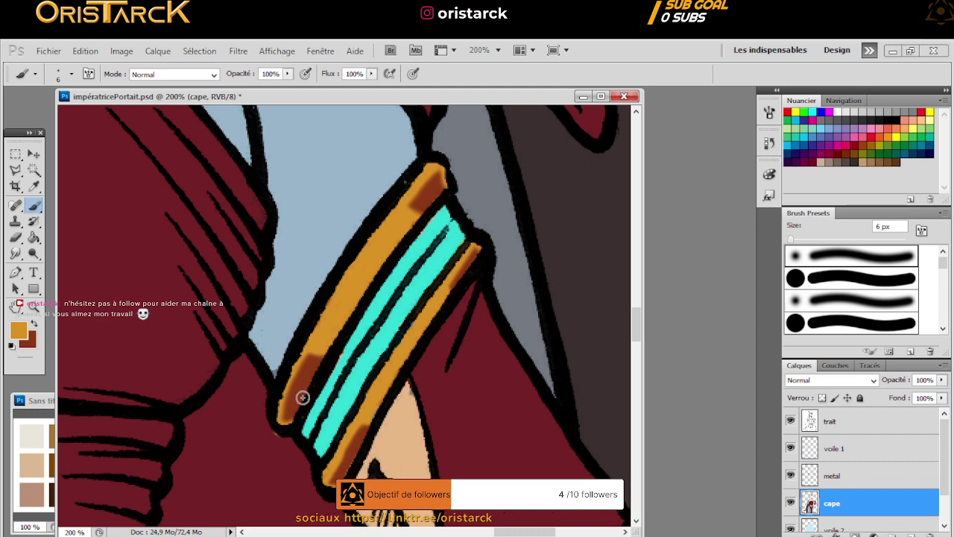
{"action": "left_click", "coordinate": [37, 311]}
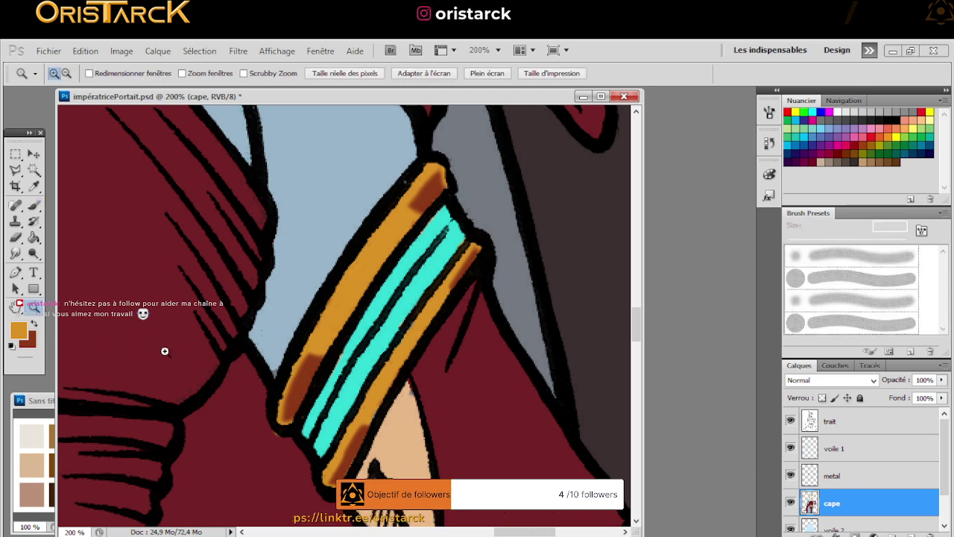
{"action": "left_click", "coordinate": [342, 387]}
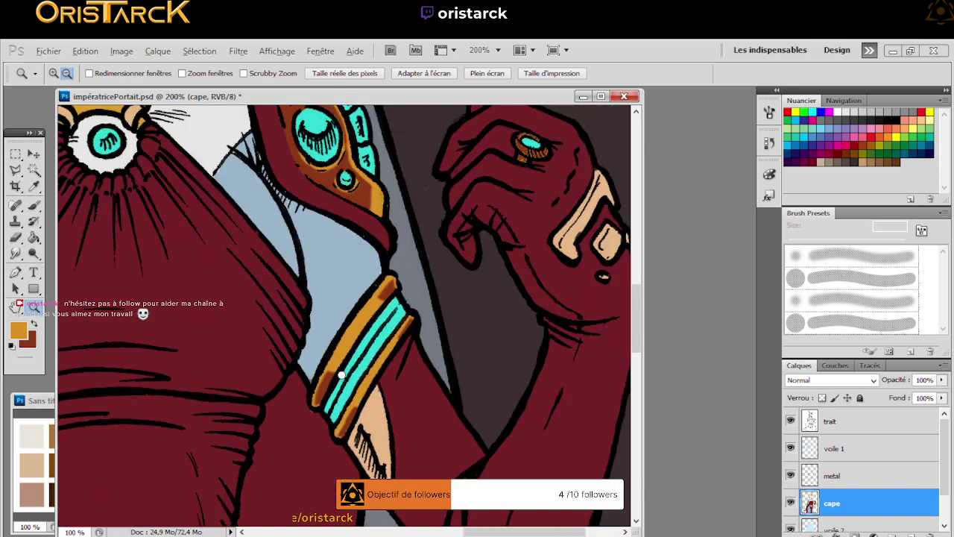
Examine the belt's jewelled medallions and central buckle at several magnifications and widen the document window around them
{"action": "left_click", "coordinate": [292, 358]}
{"action": "left_click", "coordinate": [298, 375]}
{"action": "left_click", "coordinate": [316, 343]}
{"action": "left_click", "coordinate": [316, 353]}
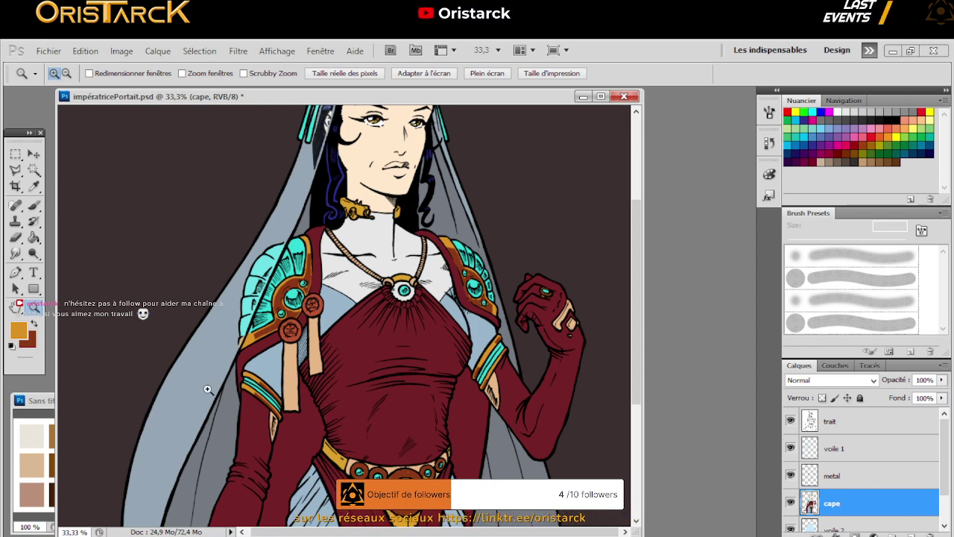
{"action": "left_click", "coordinate": [416, 492]}
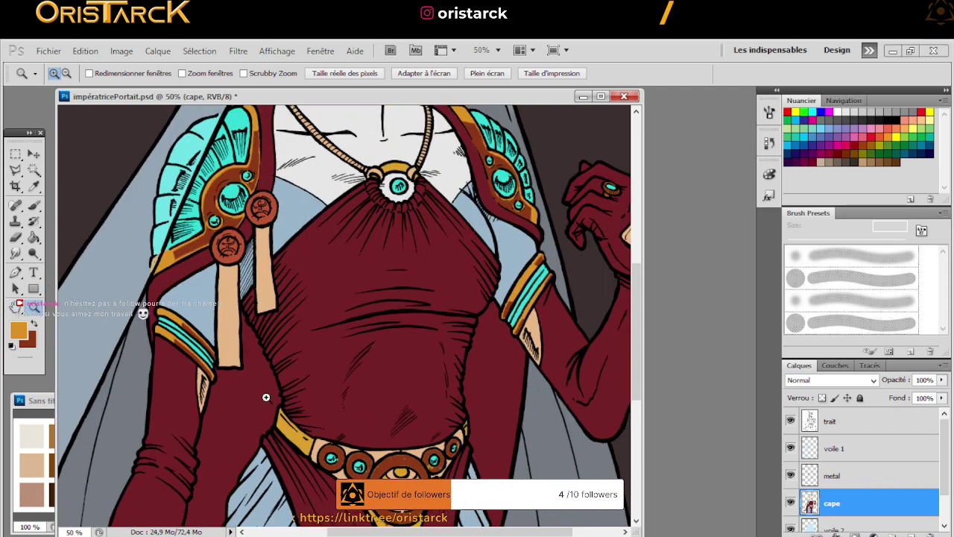
{"action": "left_click_drag", "start_coordinate": [305, 431], "coordinate": [506, 531]}
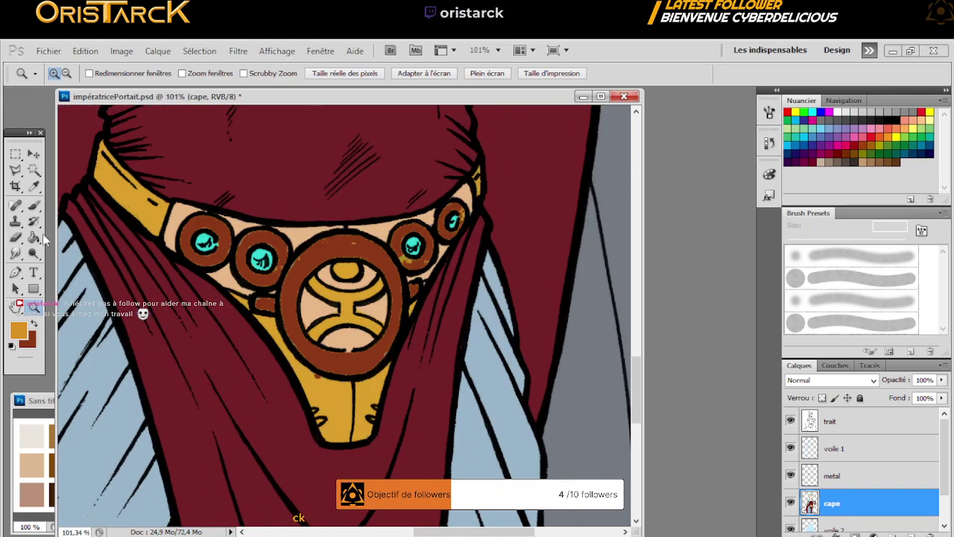
{"action": "left_click", "coordinate": [14, 304]}
{"action": "left_click_drag", "start_coordinate": [287, 315], "coordinate": [333, 394]}
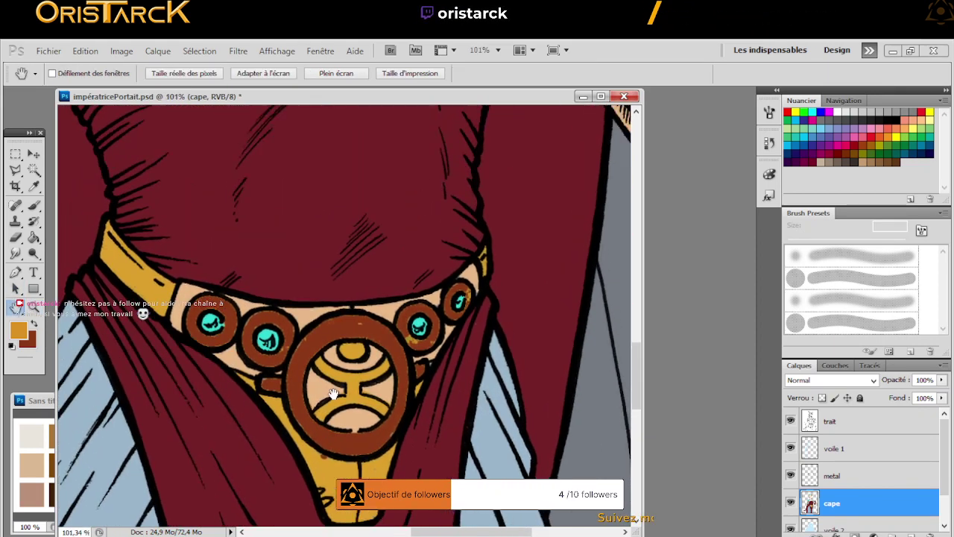
{"action": "key", "text": "z"}
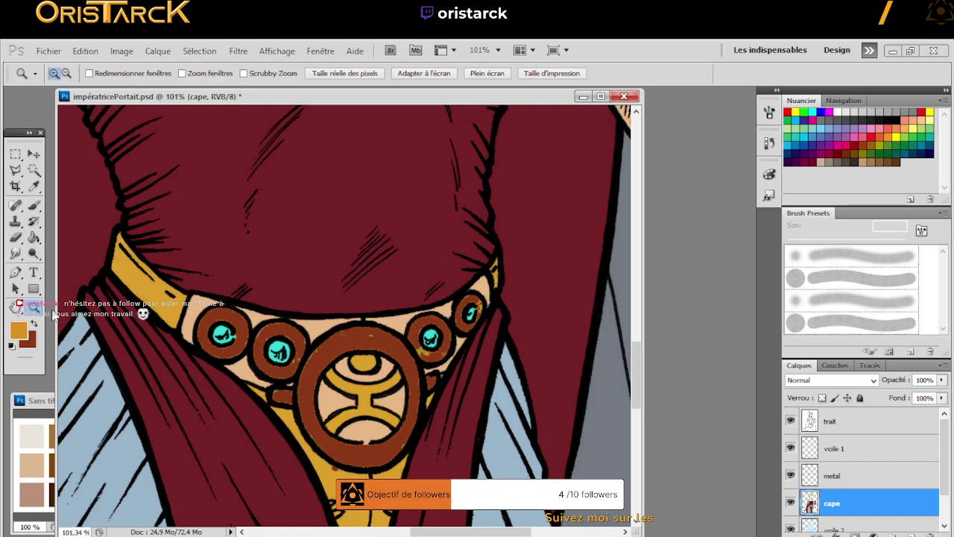
{"action": "left_click", "coordinate": [353, 431]}
{"action": "left_click", "coordinate": [350, 372]}
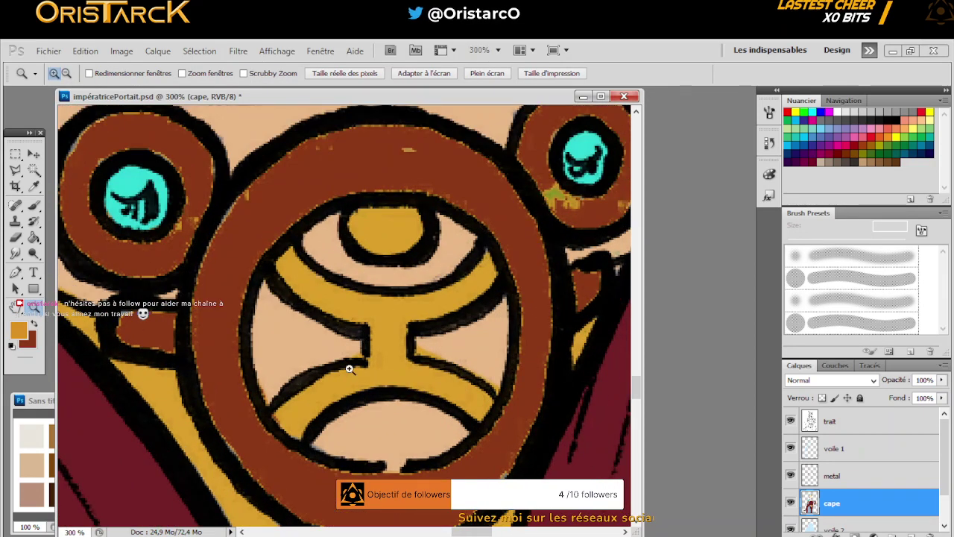
{"action": "left_click", "coordinate": [419, 366], "text": "alt"}
{"action": "left_click", "coordinate": [415, 364], "text": "alt"}
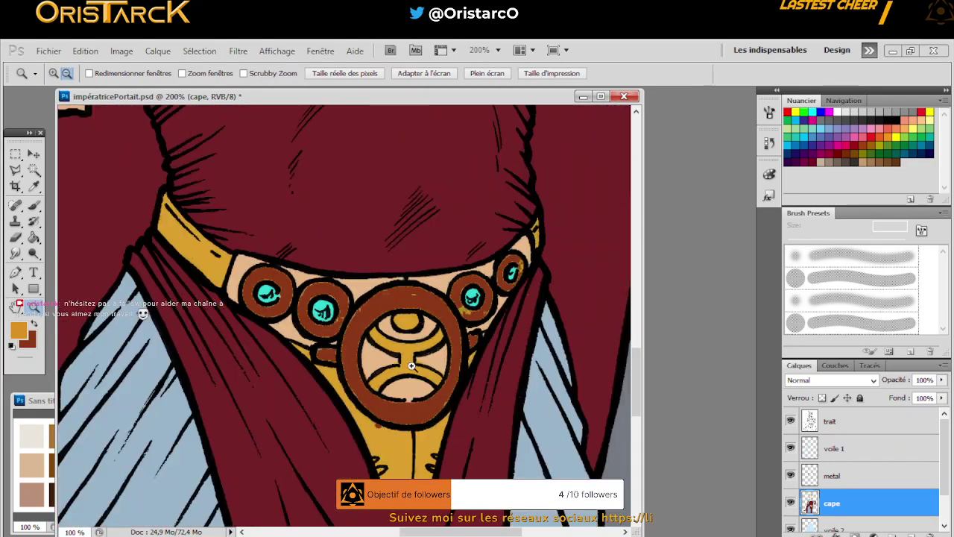
{"action": "left_click", "coordinate": [205, 282]}
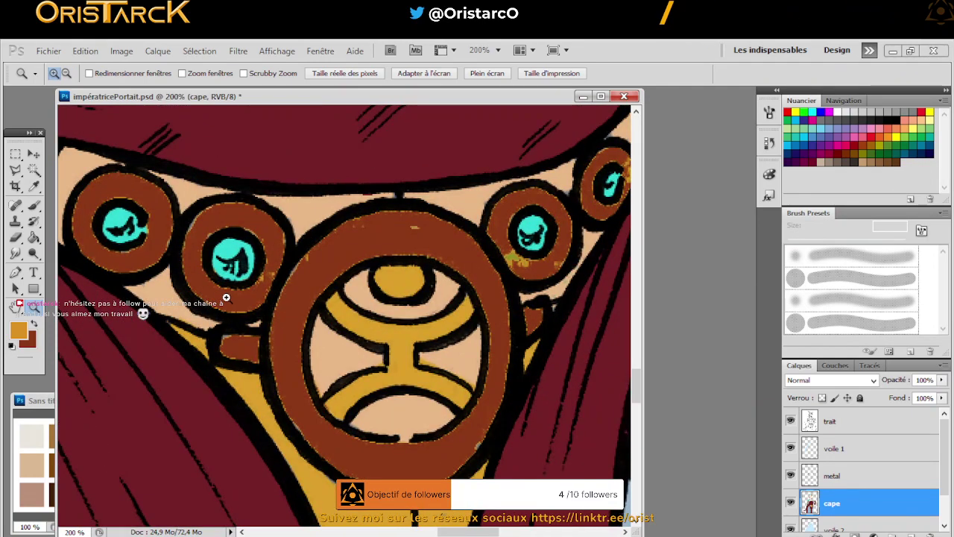
{"action": "key", "text": "b"}
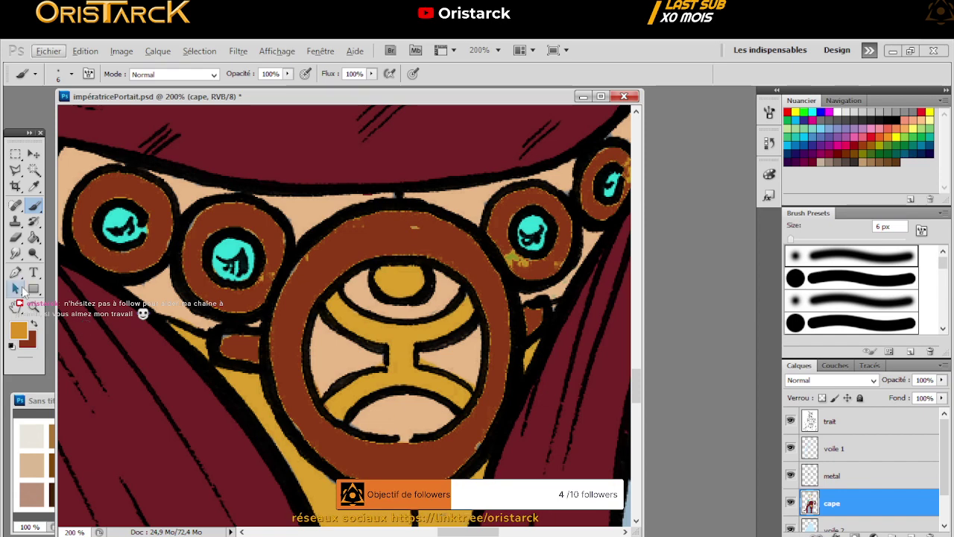
{"action": "key", "text": "z"}
{"action": "left_click", "coordinate": [289, 357], "text": "alt"}
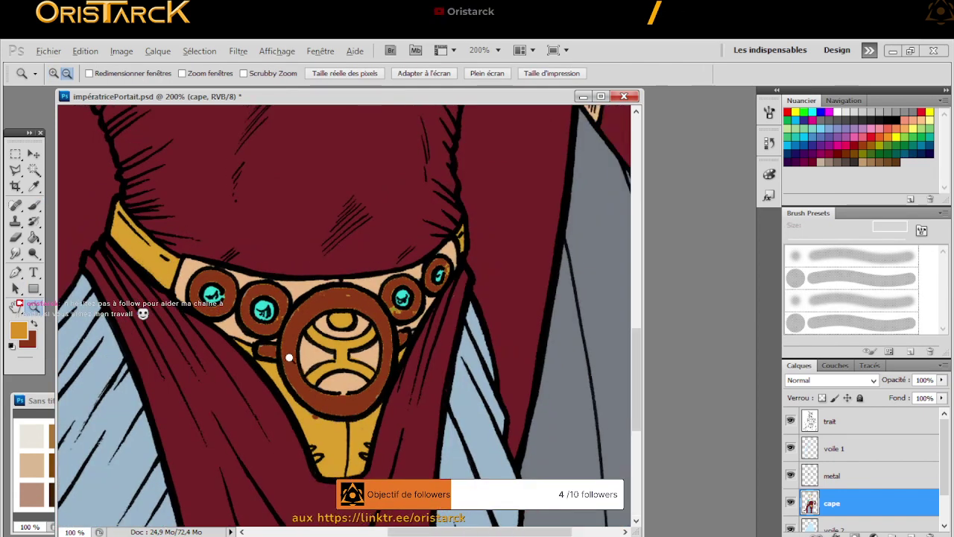
{"action": "left_click", "coordinate": [289, 358], "text": "alt"}
{"action": "left_click", "coordinate": [319, 335]}
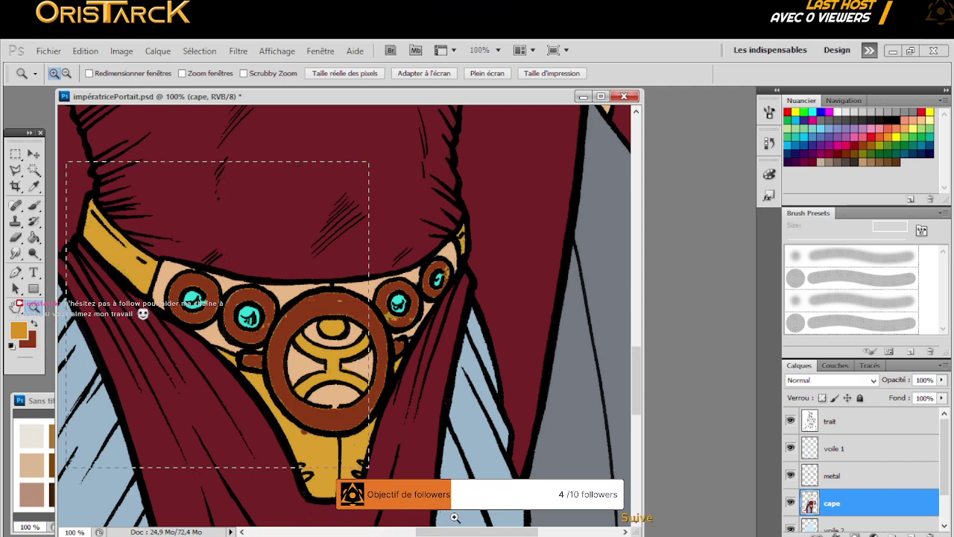
{"action": "left_click_drag", "start_coordinate": [454, 516], "coordinate": [524, 469]}
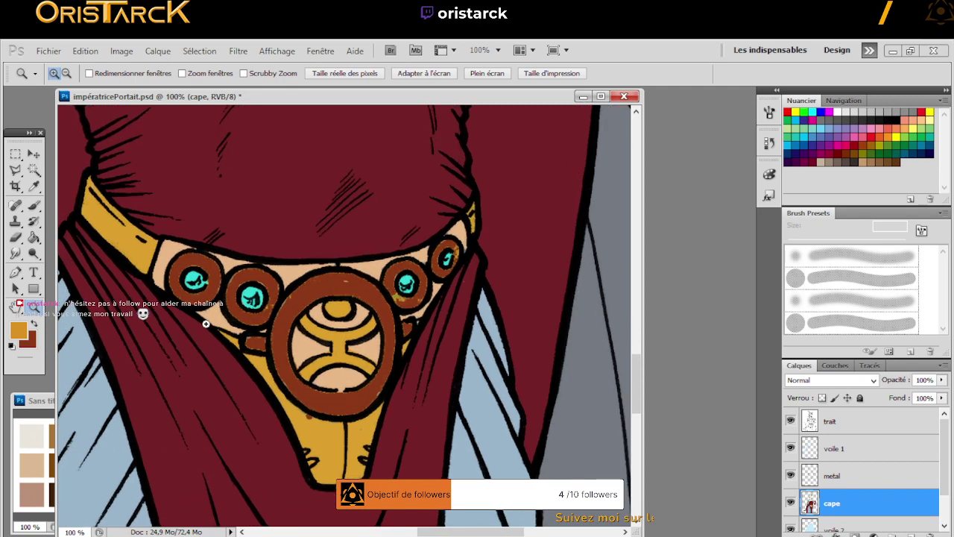
{"action": "left_click", "coordinate": [206, 324]}
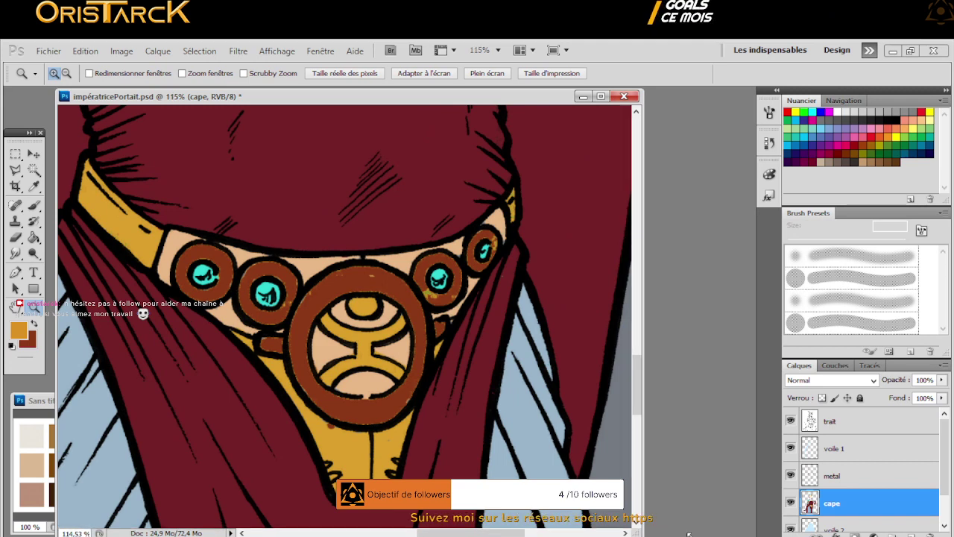
{"action": "left_click_drag", "start_coordinate": [685, 531], "coordinate": [702, 532]}
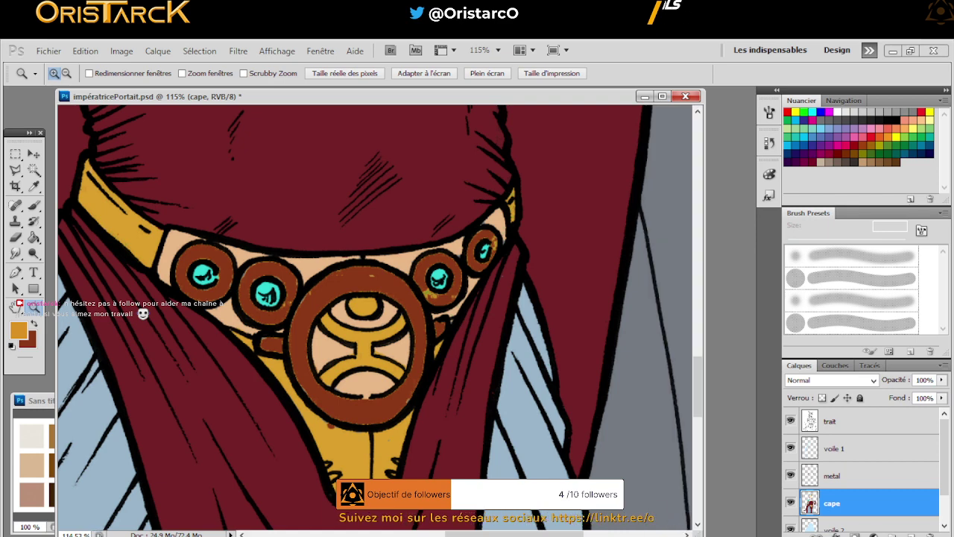
Paint the rings of the four round belt medallions solid reddish-brown on the metal layer with the soft 6 px brush
{"action": "left_click", "coordinate": [33, 205]}
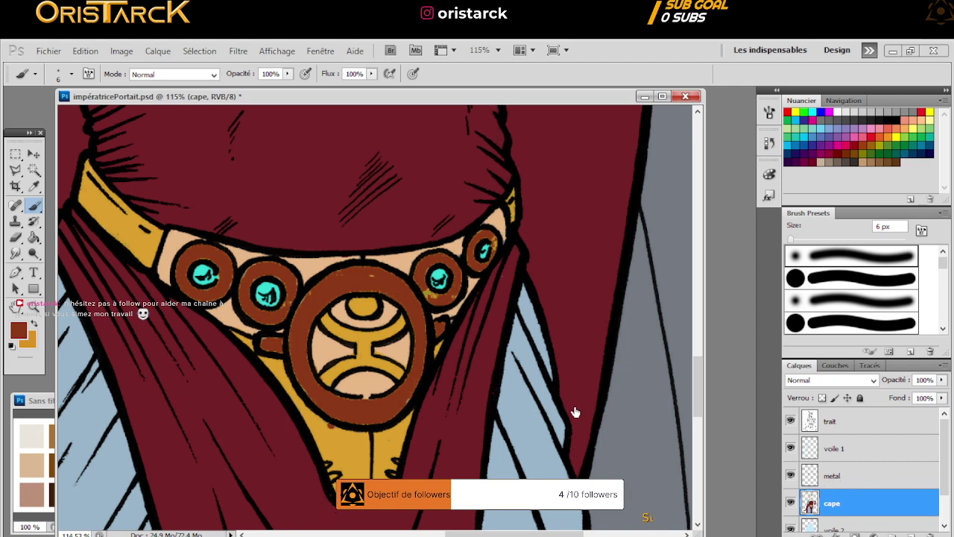
{"action": "left_click", "coordinate": [198, 277], "text": "ctrl"}
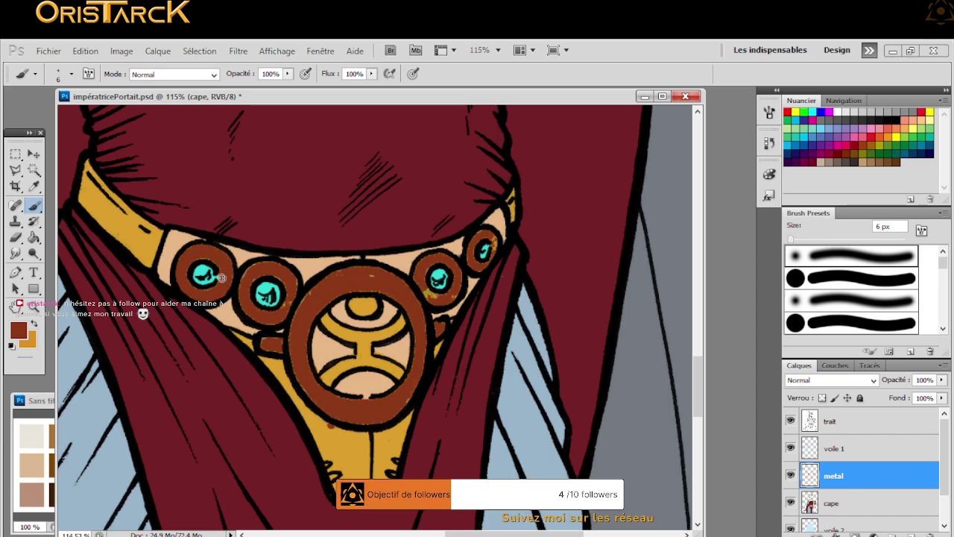
{"action": "key", "text": "z"}
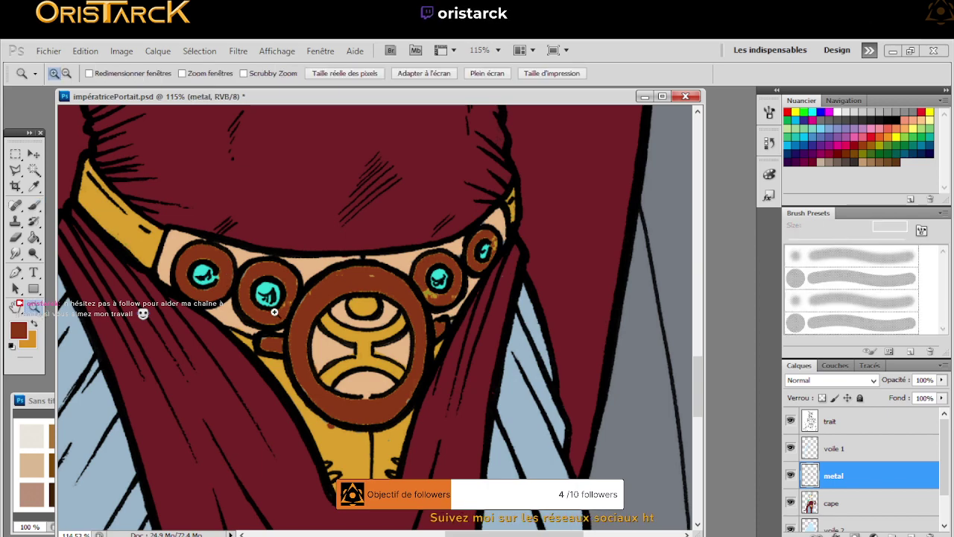
{"action": "left_click", "coordinate": [276, 319]}
{"action": "key", "text": "b"}
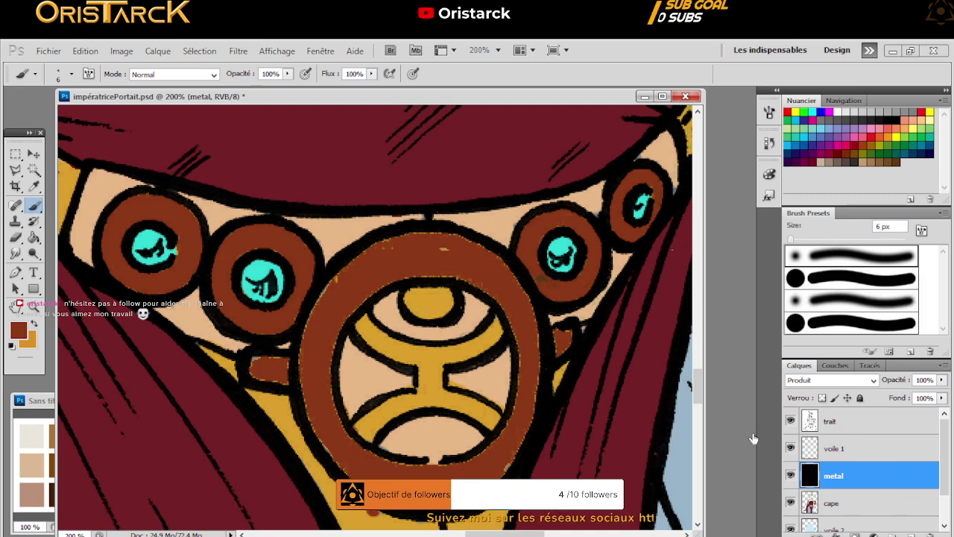
Paint the central buckle's ring and side links solid reddish-brown on the metal layer, checking coverage with the trait layer briefly hidden
{"action": "left_click", "coordinate": [835, 421]}
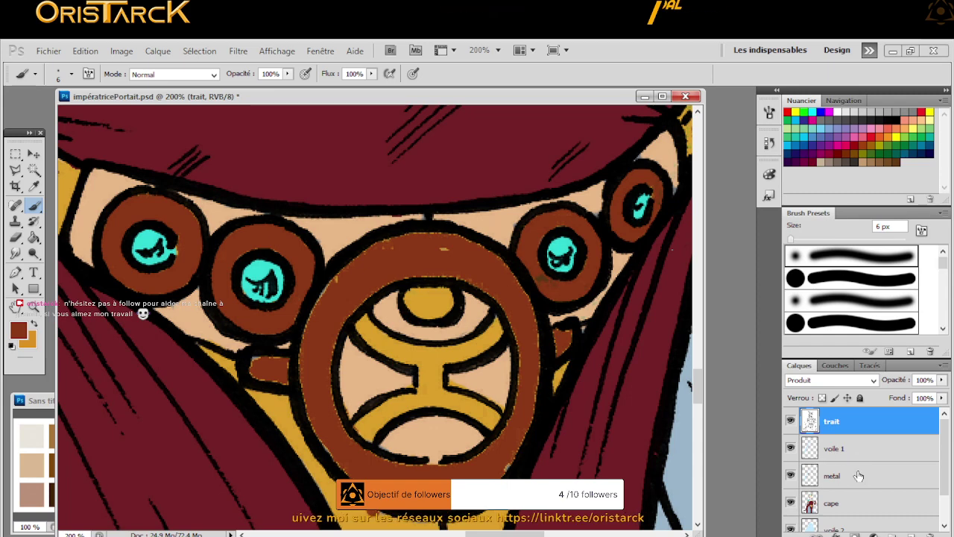
{"action": "right_click", "coordinate": [256, 256], "text": "ctrl+alt"}
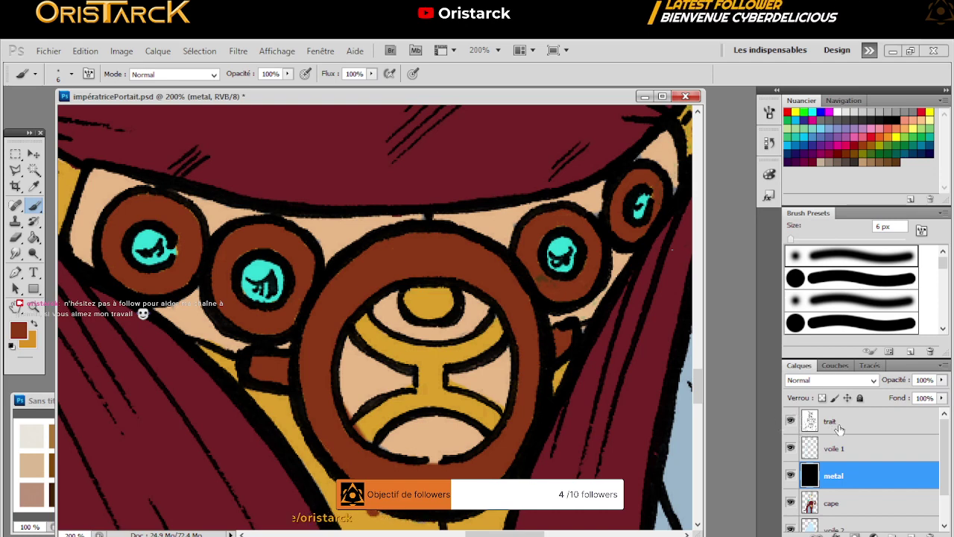
{"action": "left_click", "coordinate": [791, 423]}
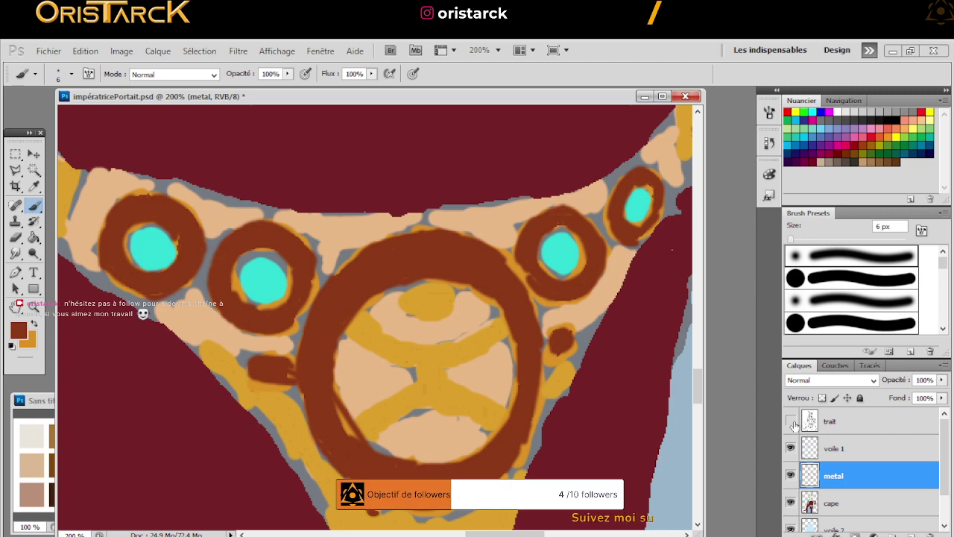
{"action": "left_click", "coordinate": [792, 422]}
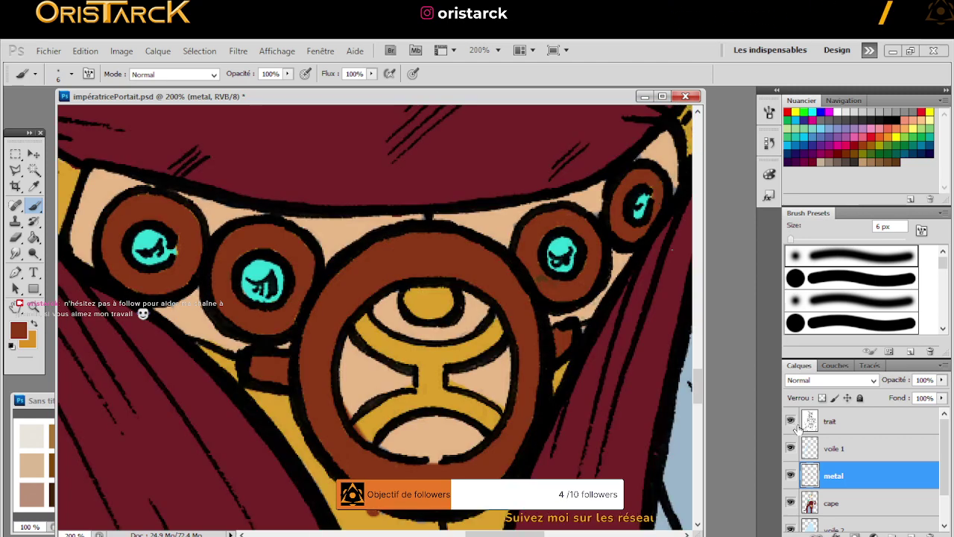
Erase a soft gold highlight along the lower inner edge of the central buckle's ring with the soft 10 px Eraser
{"action": "left_click", "coordinate": [15, 237]}
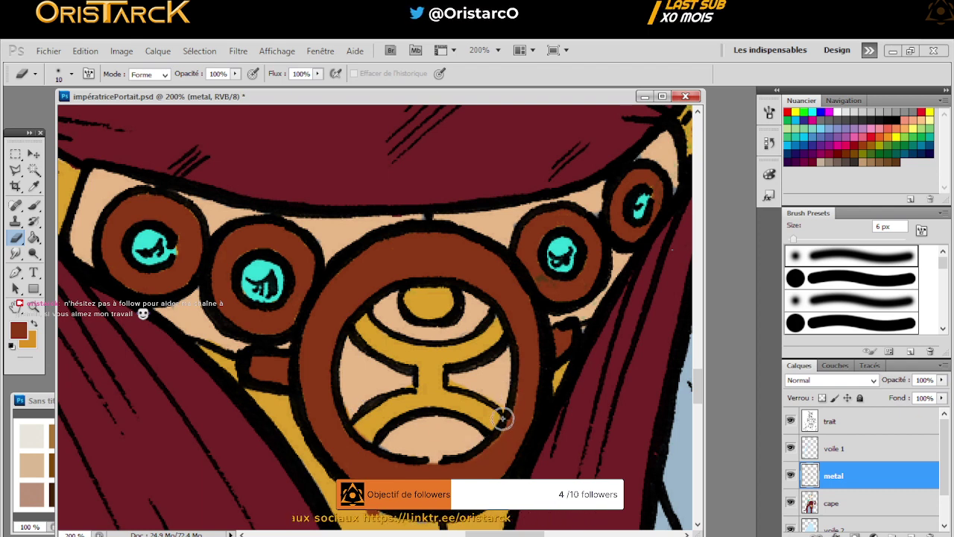
{"action": "mouse_move", "coordinate": [484, 445]}
{"action": "left_mouse_down"}
{"action": "mouse_move", "coordinate": [424, 465]}
{"action": "mouse_move", "coordinate": [493, 438]}
{"action": "mouse_move", "coordinate": [504, 395]}
{"action": "left_mouse_up"}
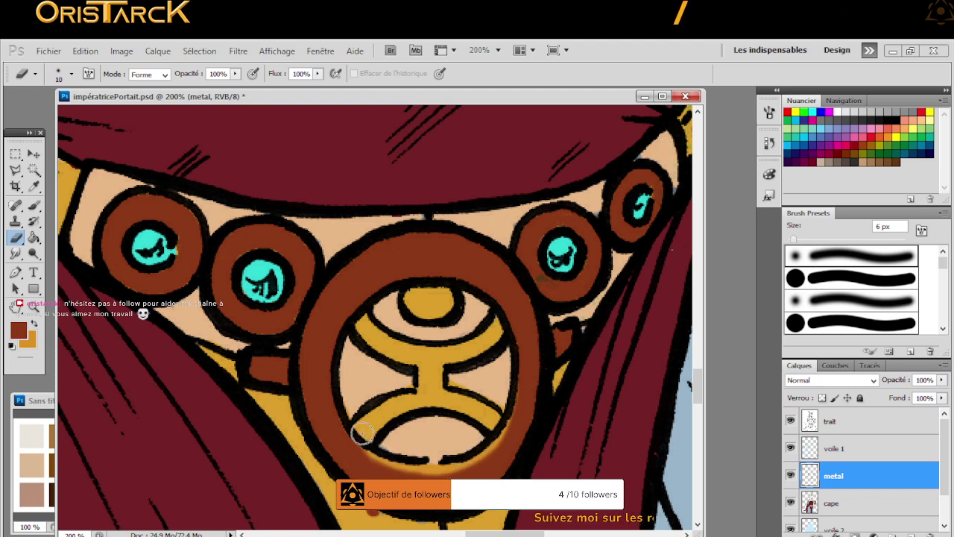
{"action": "key", "text": "bracketright"}
{"action": "key", "text": "bracketright"}
{"action": "key", "text": "bracketright"}
{"action": "key", "text": "bracketright"}
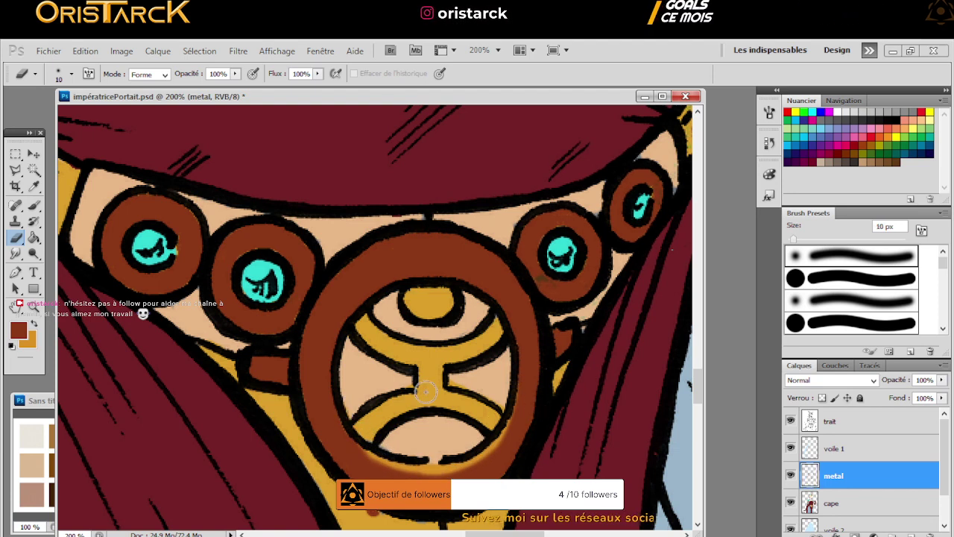
{"action": "mouse_move", "coordinate": [343, 383]}
{"action": "left_mouse_down"}
{"action": "mouse_move", "coordinate": [352, 430]}
{"action": "mouse_move", "coordinate": [376, 456]}
{"action": "mouse_move", "coordinate": [347, 417]}
{"action": "mouse_move", "coordinate": [350, 430]}
{"action": "mouse_move", "coordinate": [373, 451]}
{"action": "left_mouse_up"}
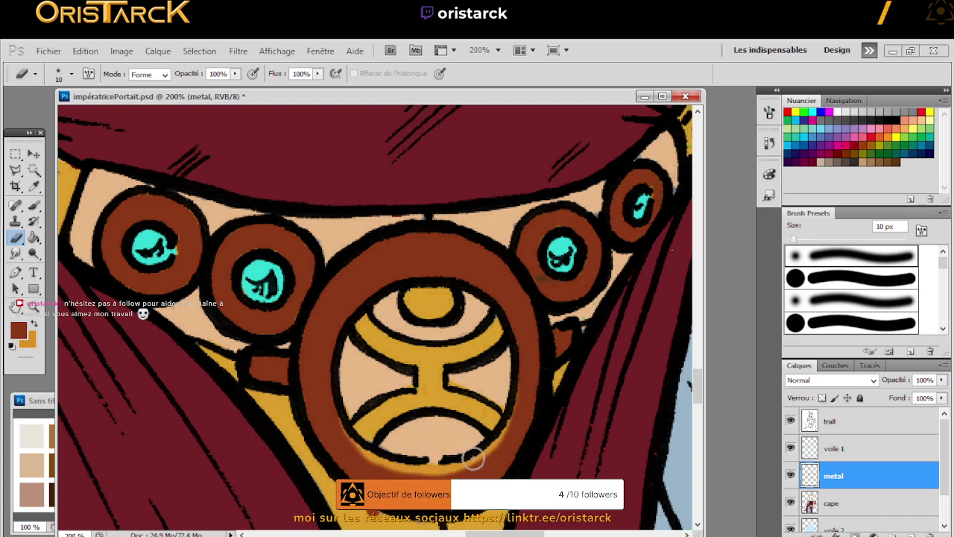
{"action": "mouse_move", "coordinate": [473, 453]}
{"action": "left_mouse_down"}
{"action": "mouse_move", "coordinate": [423, 472]}
{"action": "mouse_move", "coordinate": [384, 460]}
{"action": "left_mouse_up"}
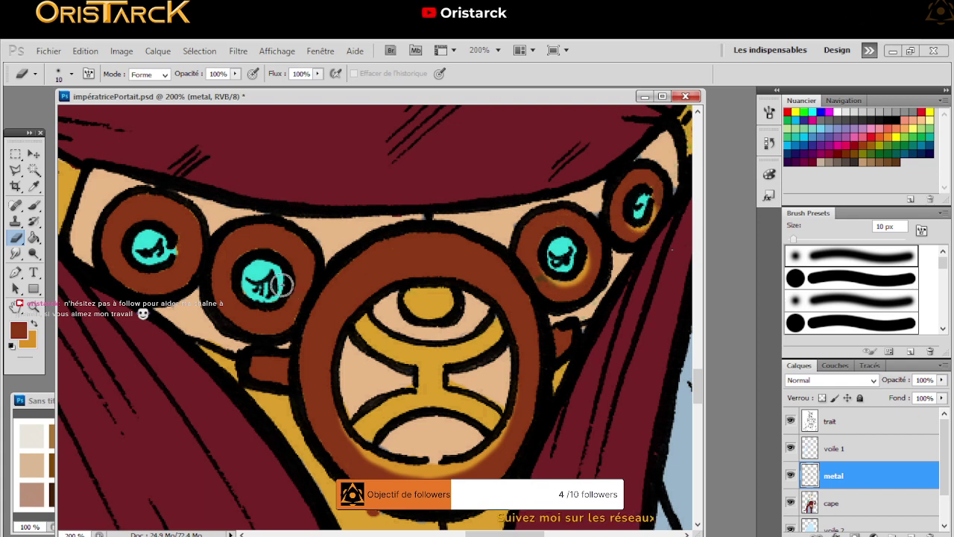
Softly erase thin gold rims beneath the medallions' gems and wider gold highlights across the upper halves of their rings
{"action": "mouse_move", "coordinate": [247, 299]}
{"action": "left_mouse_down"}
{"action": "mouse_move", "coordinate": [290, 290]}
{"action": "mouse_move", "coordinate": [280, 307]}
{"action": "mouse_move", "coordinate": [238, 298]}
{"action": "mouse_move", "coordinate": [268, 311]}
{"action": "mouse_move", "coordinate": [286, 300]}
{"action": "mouse_move", "coordinate": [264, 309]}
{"action": "mouse_move", "coordinate": [246, 280]}
{"action": "left_mouse_up"}
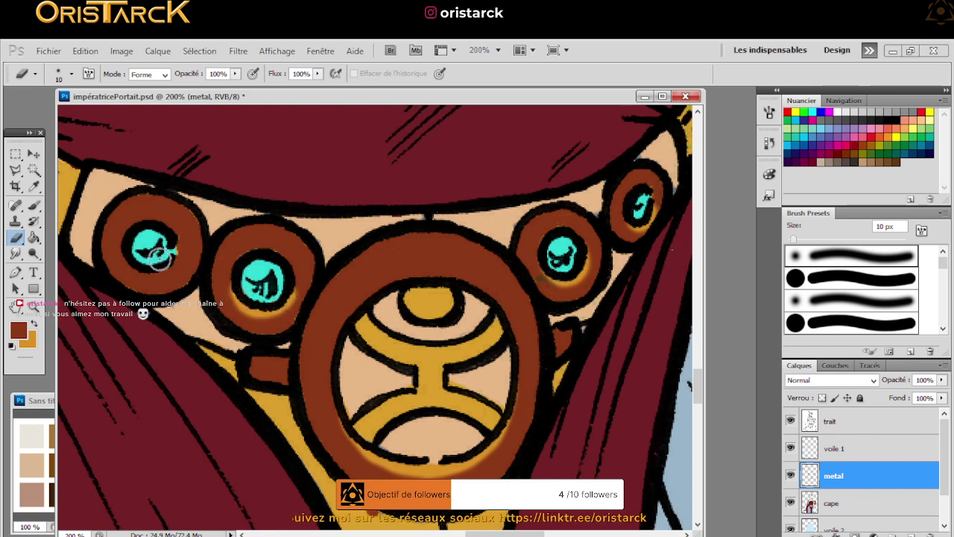
{"action": "mouse_move", "coordinate": [127, 254]}
{"action": "left_mouse_down"}
{"action": "mouse_move", "coordinate": [155, 270]}
{"action": "mouse_move", "coordinate": [170, 263]}
{"action": "mouse_move", "coordinate": [137, 263]}
{"action": "mouse_move", "coordinate": [139, 242]}
{"action": "mouse_move", "coordinate": [172, 230]}
{"action": "left_mouse_up"}
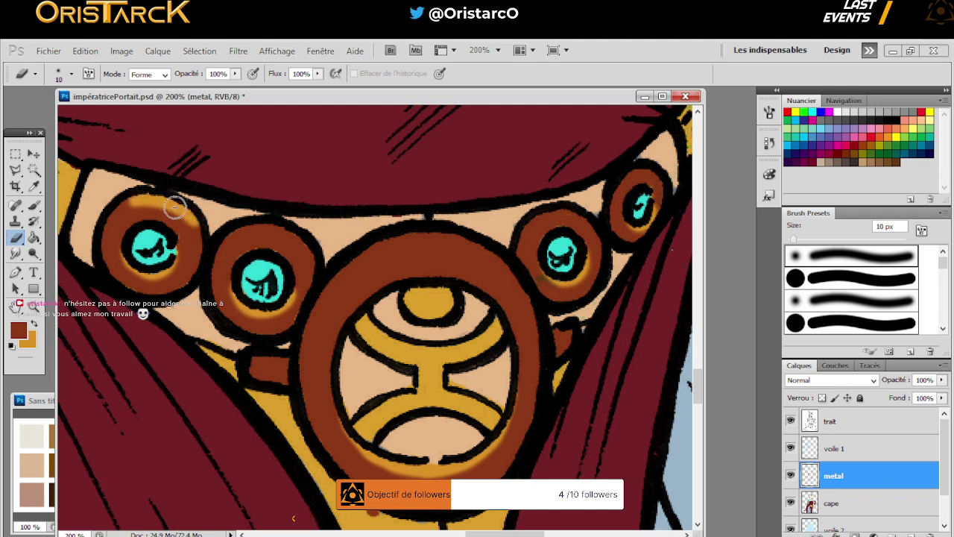
{"action": "left_click_drag", "start_coordinate": [137, 201], "coordinate": [108, 223]}
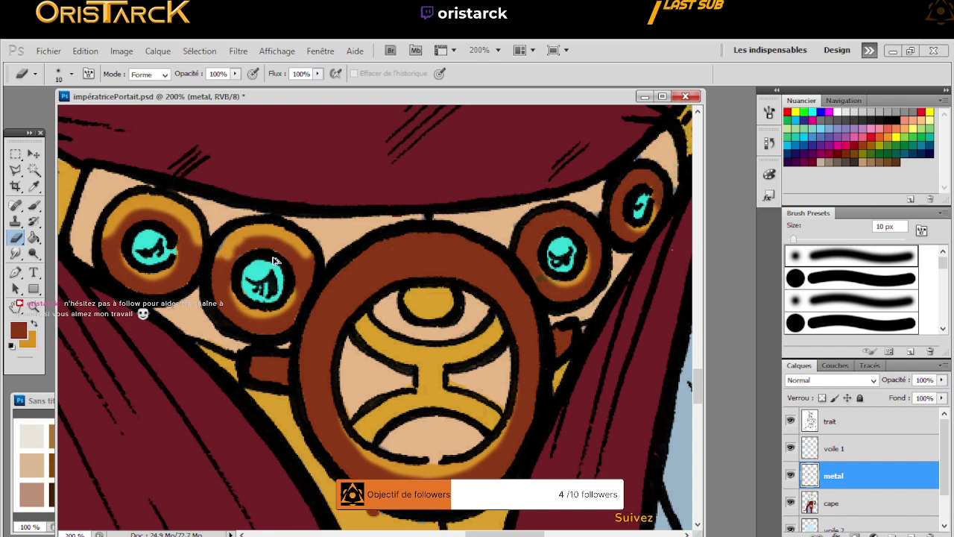
{"action": "key", "text": "ctrl+z"}
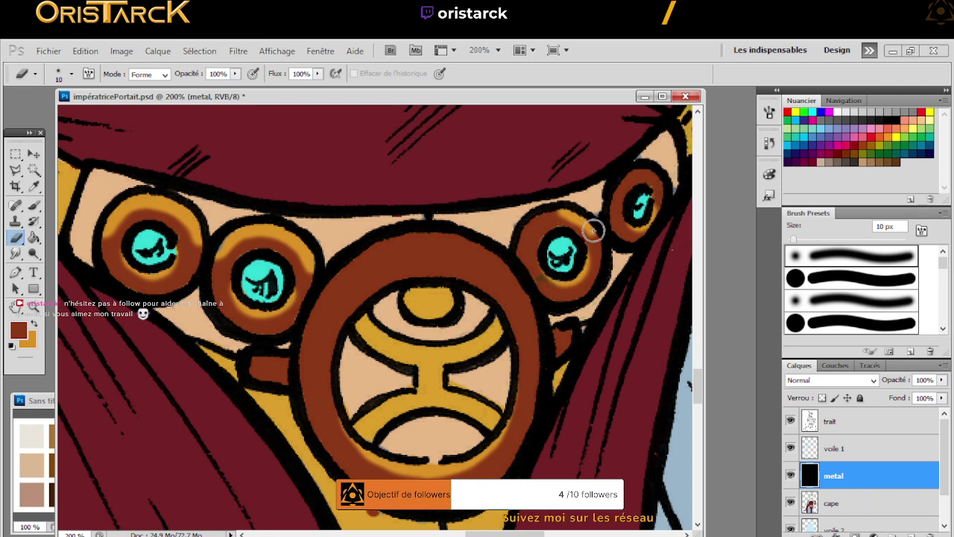
{"action": "mouse_move", "coordinate": [562, 213]}
{"action": "left_mouse_down"}
{"action": "mouse_move", "coordinate": [522, 230]}
{"action": "mouse_move", "coordinate": [520, 238]}
{"action": "mouse_move", "coordinate": [539, 220]}
{"action": "mouse_move", "coordinate": [521, 250]}
{"action": "mouse_move", "coordinate": [532, 224]}
{"action": "mouse_move", "coordinate": [569, 223]}
{"action": "left_mouse_up"}
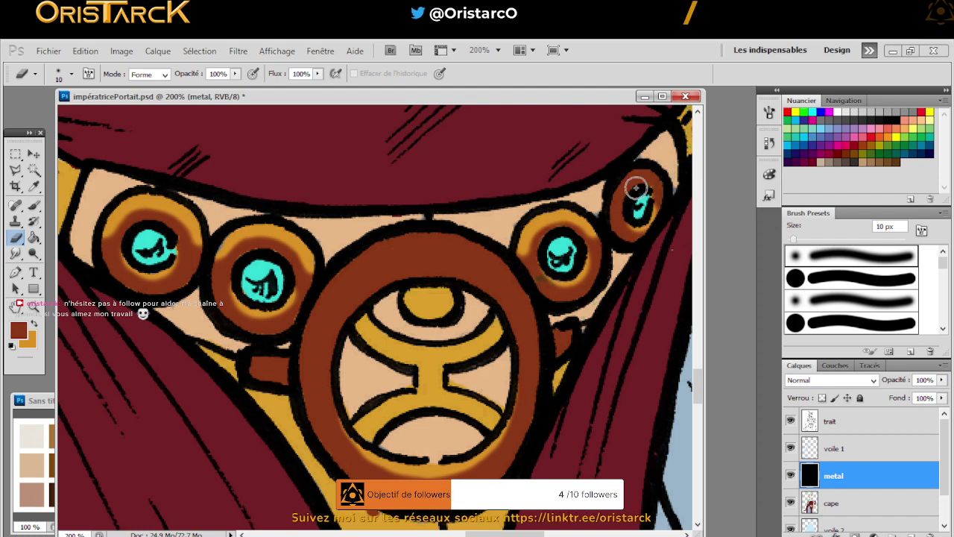
{"action": "mouse_move", "coordinate": [634, 187]}
{"action": "left_mouse_down"}
{"action": "mouse_move", "coordinate": [627, 173]}
{"action": "mouse_move", "coordinate": [644, 169]}
{"action": "mouse_move", "coordinate": [655, 176]}
{"action": "mouse_move", "coordinate": [636, 173]}
{"action": "mouse_move", "coordinate": [662, 183]}
{"action": "mouse_move", "coordinate": [630, 178]}
{"action": "mouse_move", "coordinate": [612, 203]}
{"action": "mouse_move", "coordinate": [633, 174]}
{"action": "mouse_move", "coordinate": [605, 183]}
{"action": "left_mouse_up"}
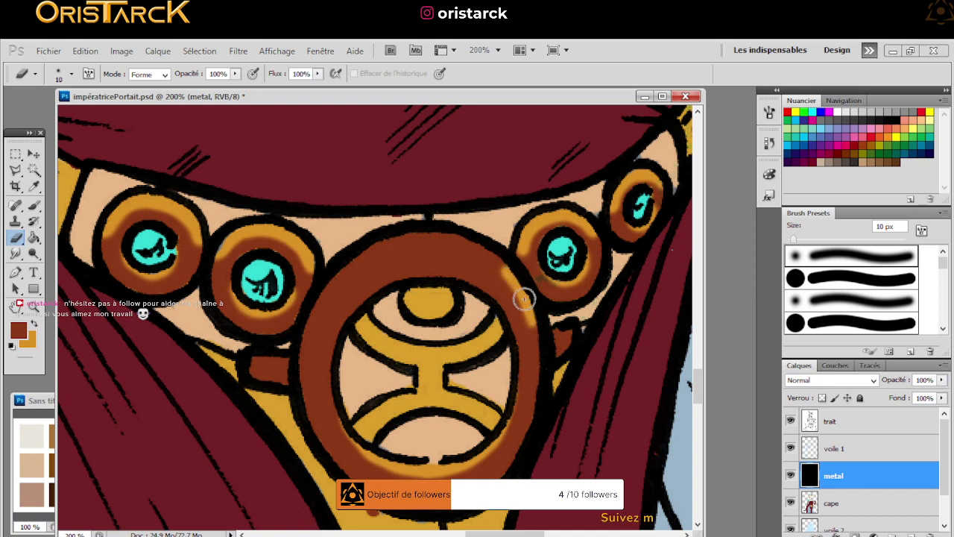
Erase a wide gold highlight along the upper outer edge of the central buckle's ring, continuing down both sides
{"action": "mouse_move", "coordinate": [524, 298]}
{"action": "left_mouse_down"}
{"action": "mouse_move", "coordinate": [535, 333]}
{"action": "mouse_move", "coordinate": [511, 281]}
{"action": "mouse_move", "coordinate": [478, 250]}
{"action": "mouse_move", "coordinate": [451, 241]}
{"action": "mouse_move", "coordinate": [515, 285]}
{"action": "mouse_move", "coordinate": [464, 248]}
{"action": "mouse_move", "coordinate": [413, 244]}
{"action": "mouse_move", "coordinate": [464, 243]}
{"action": "mouse_move", "coordinate": [360, 230]}
{"action": "left_mouse_up"}
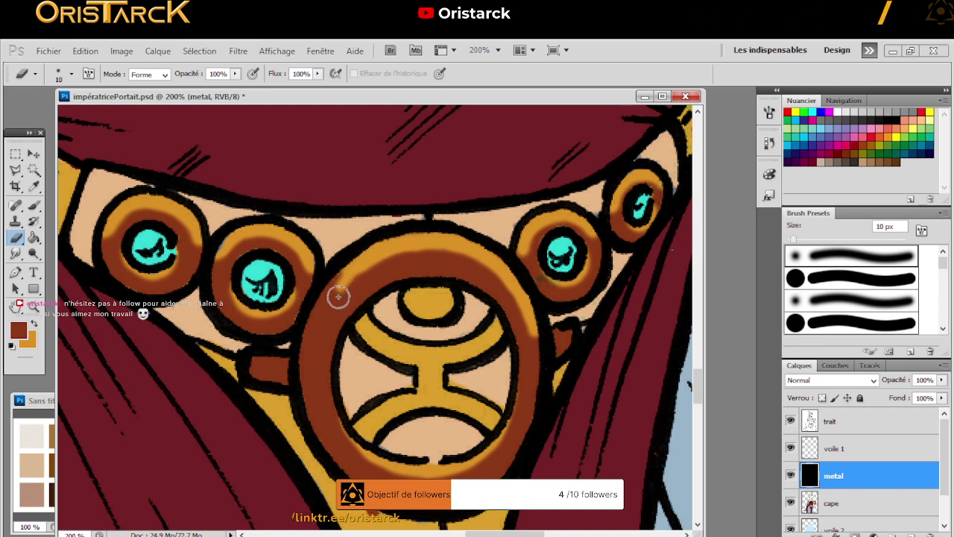
{"action": "mouse_move", "coordinate": [336, 294]}
{"action": "left_mouse_down"}
{"action": "mouse_move", "coordinate": [362, 267]}
{"action": "mouse_move", "coordinate": [324, 295]}
{"action": "mouse_move", "coordinate": [312, 322]}
{"action": "mouse_move", "coordinate": [340, 276]}
{"action": "left_mouse_up"}
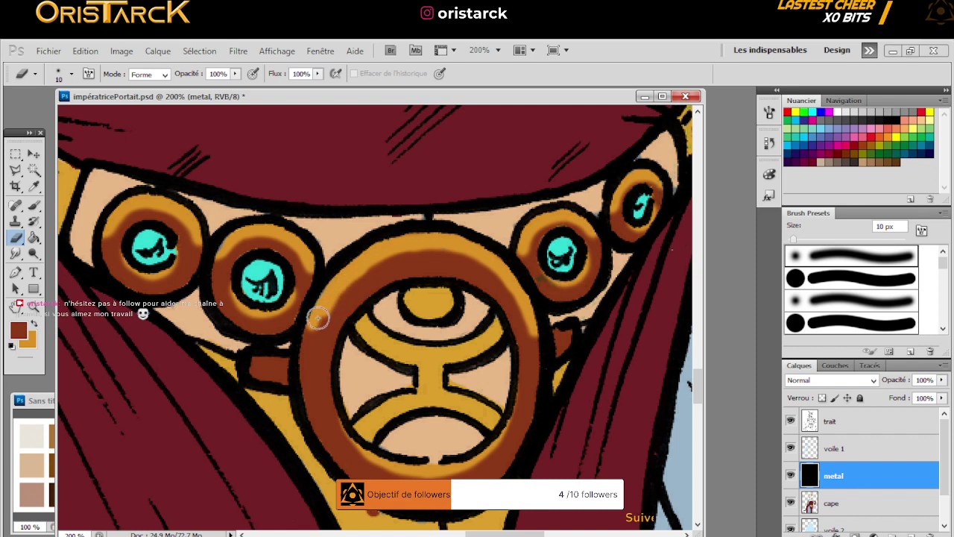
Extend the gold highlight down the buckle ring's outer left side and softly erase gold highlights along the tops of both side links
{"action": "left_click_drag", "start_coordinate": [310, 335], "coordinate": [320, 308]}
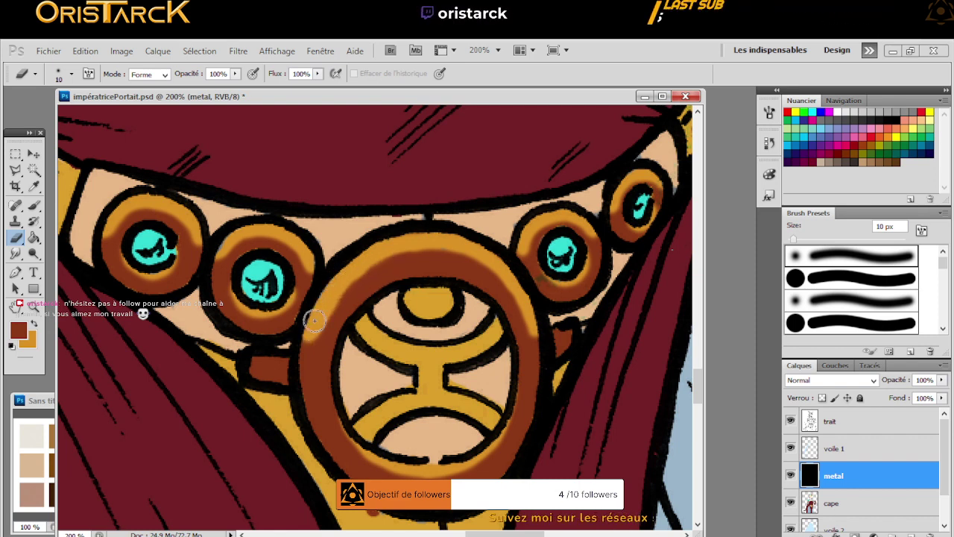
{"action": "mouse_move", "coordinate": [250, 359]}
{"action": "left_mouse_down"}
{"action": "mouse_move", "coordinate": [277, 358]}
{"action": "mouse_move", "coordinate": [252, 362]}
{"action": "mouse_move", "coordinate": [255, 356]}
{"action": "left_mouse_up"}
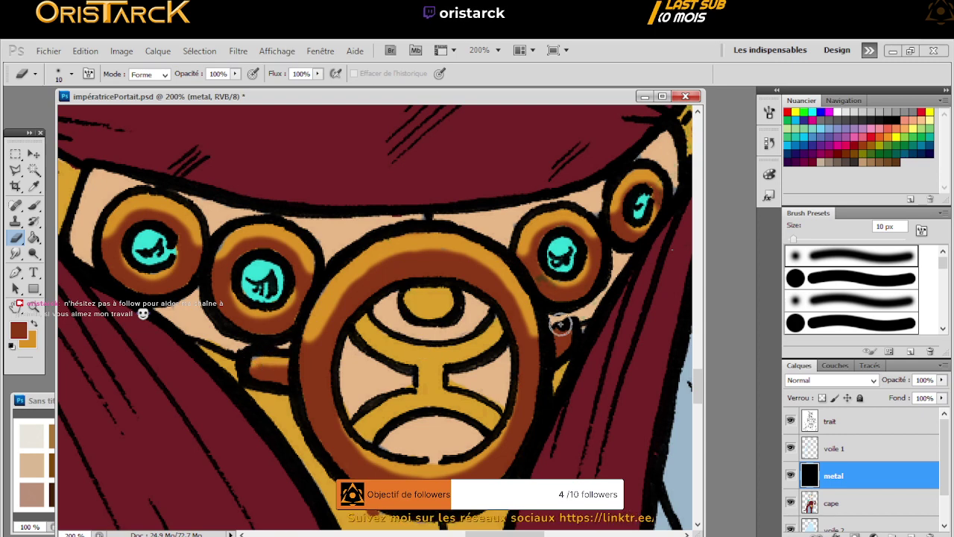
{"action": "left_click_drag", "start_coordinate": [564, 326], "coordinate": [565, 329]}
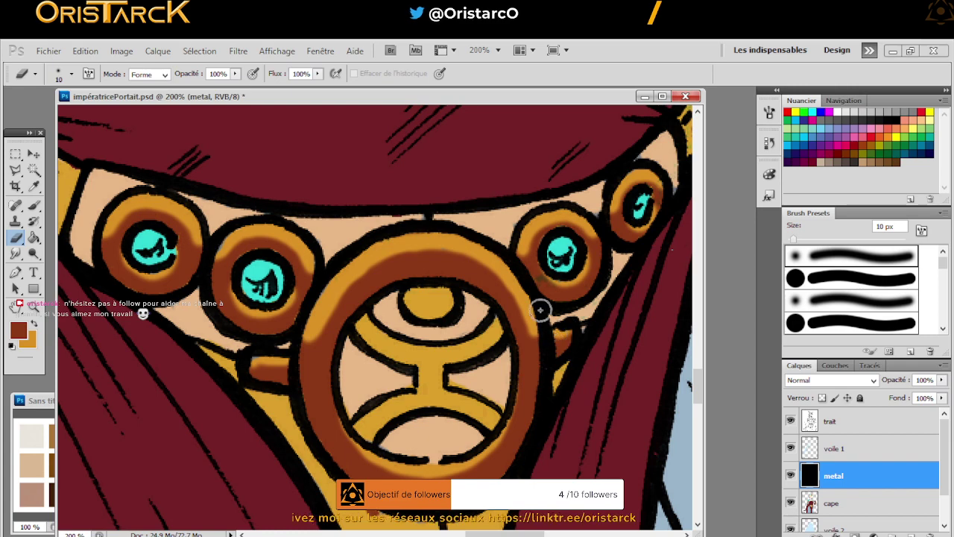
Examine the shaded metal across the whole empress figure, fitting the portrait to the screen and widening its document window
{"action": "left_click", "coordinate": [34, 307]}
{"action": "key", "text": "ctrl+minus"}
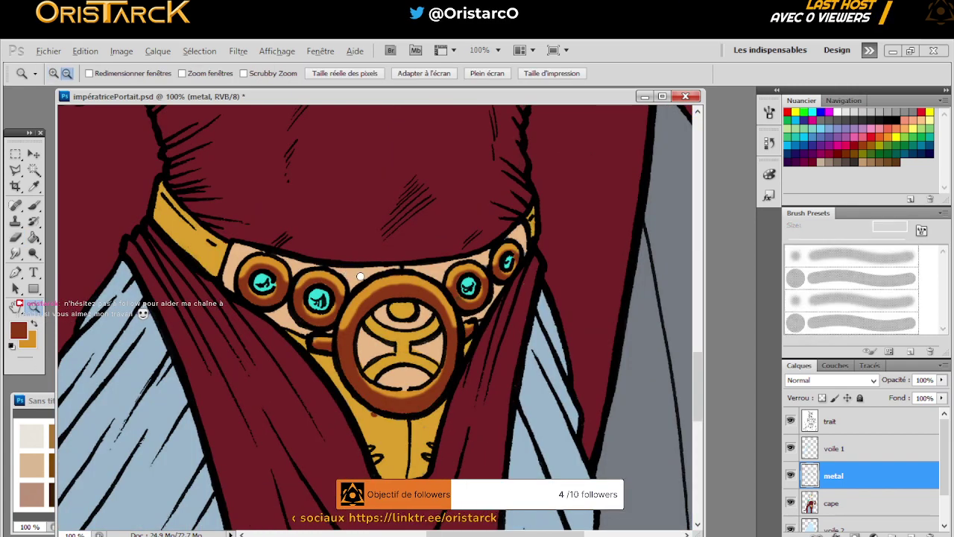
{"action": "left_click", "coordinate": [339, 261]}
{"action": "left_click", "coordinate": [344, 234]}
{"action": "left_click", "coordinate": [344, 234]}
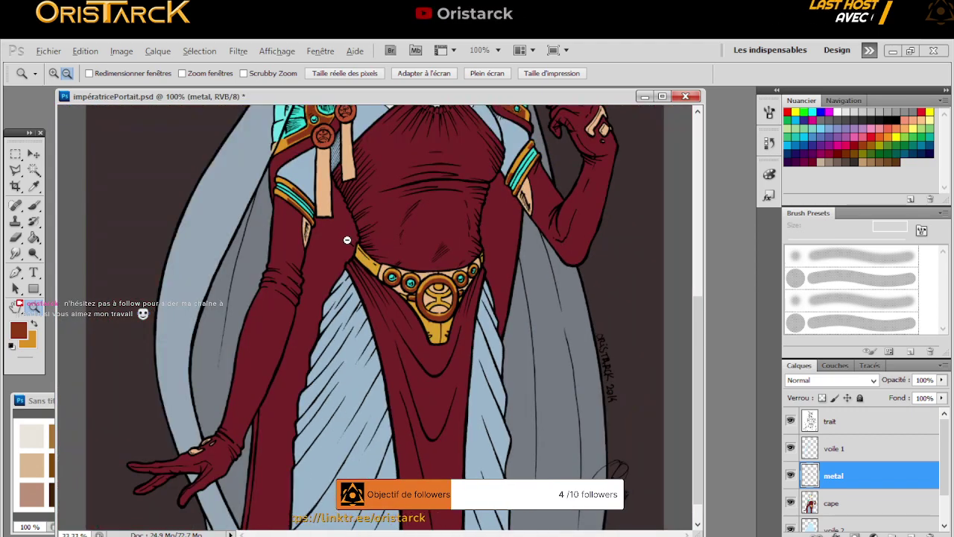
{"action": "scroll", "coordinate": [354, 245], "scroll_direction": "up", "scroll_amount": 3}
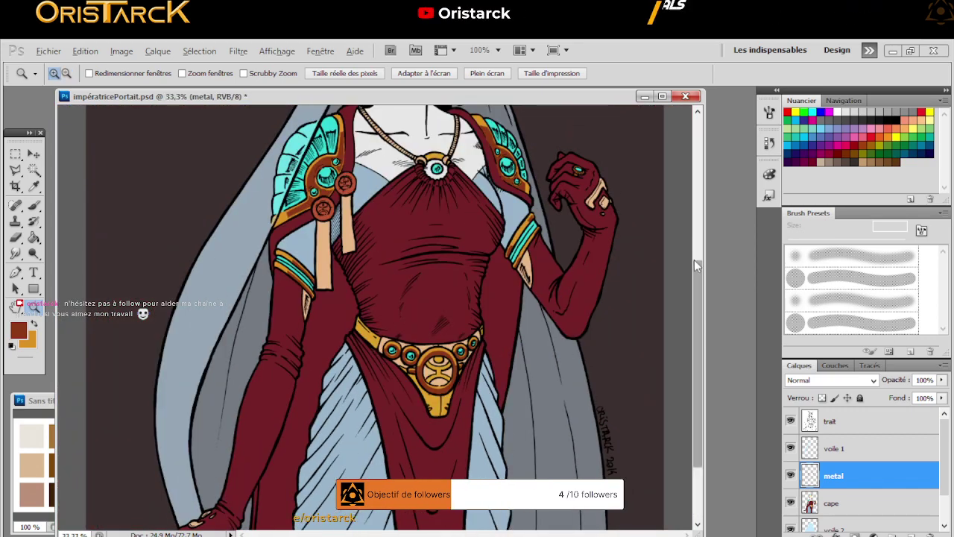
{"action": "scroll", "coordinate": [457, 305], "scroll_direction": "up", "scroll_amount": 5}
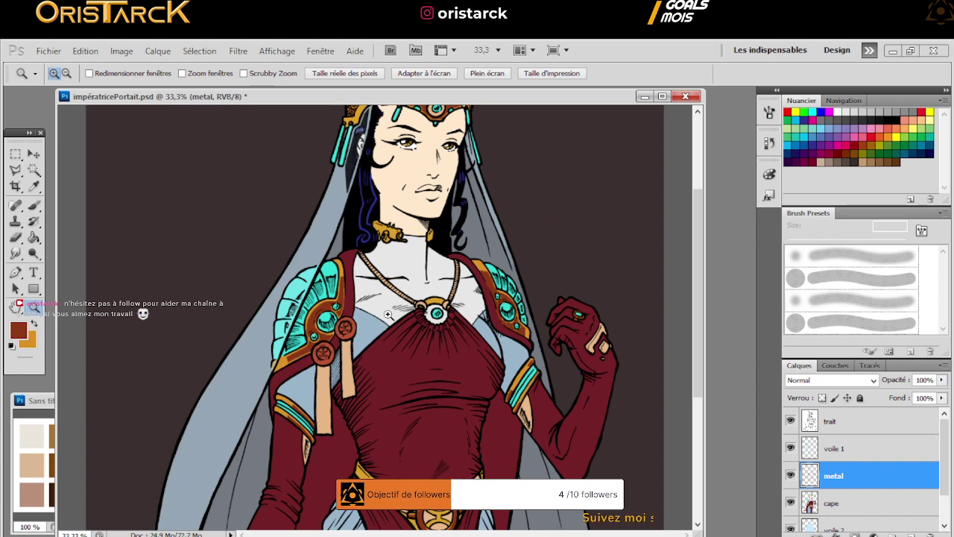
{"action": "right_click", "coordinate": [388, 315]}
{"action": "left_click", "coordinate": [417, 325]}
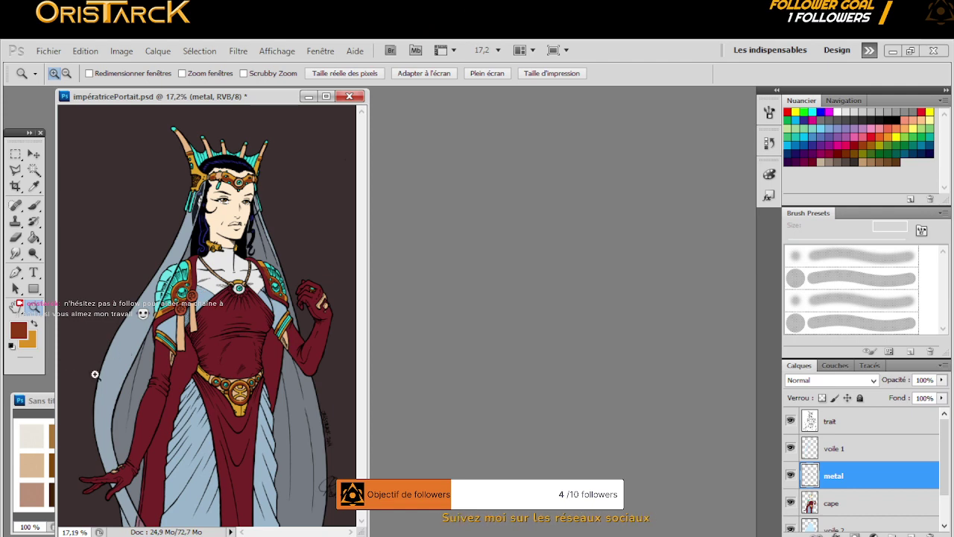
{"action": "left_click_drag", "start_coordinate": [370, 374], "coordinate": [580, 402]}
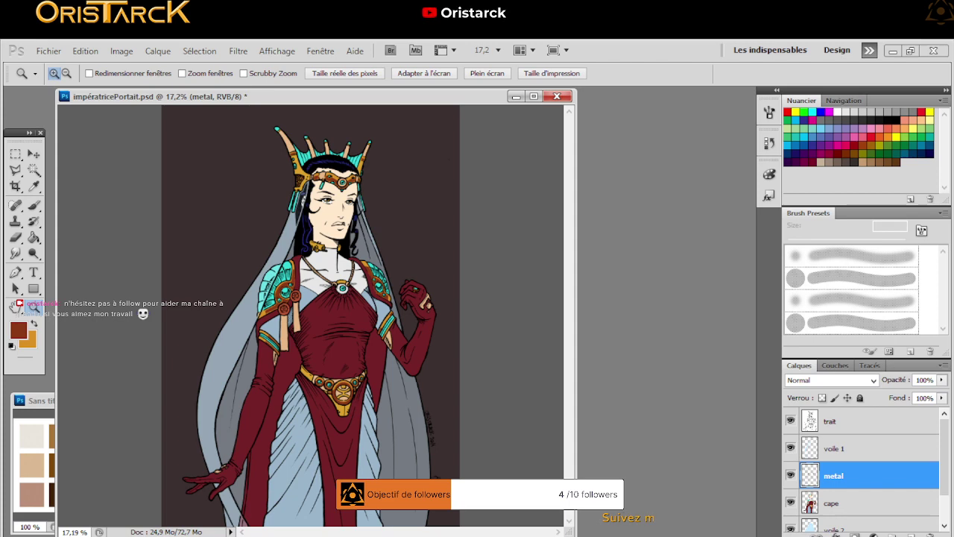
Save the portrait over the existing impératricePortait.psd with Maximize Compatibility enabled
{"action": "key", "text": "ctrl+s"}
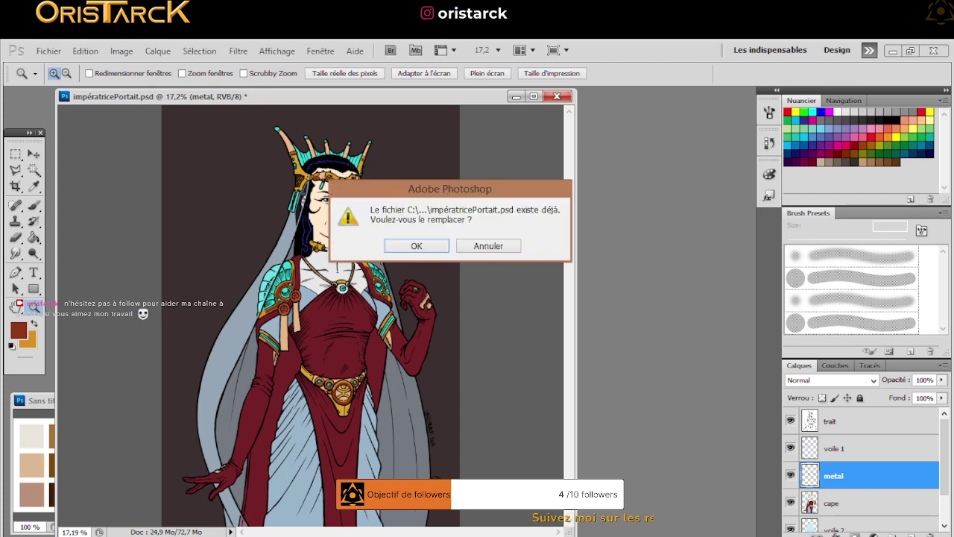
{"action": "left_click", "coordinate": [390, 249]}
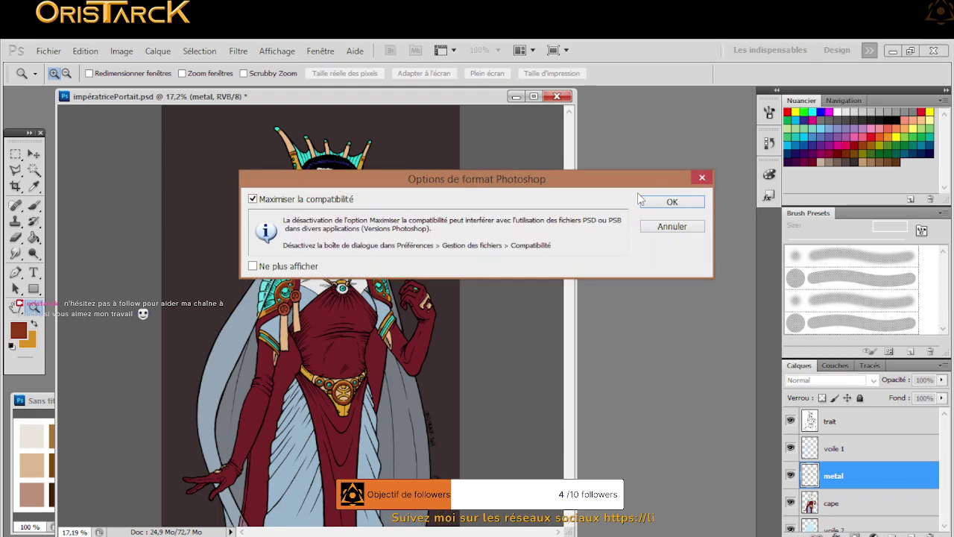
{"action": "left_click", "coordinate": [662, 200]}
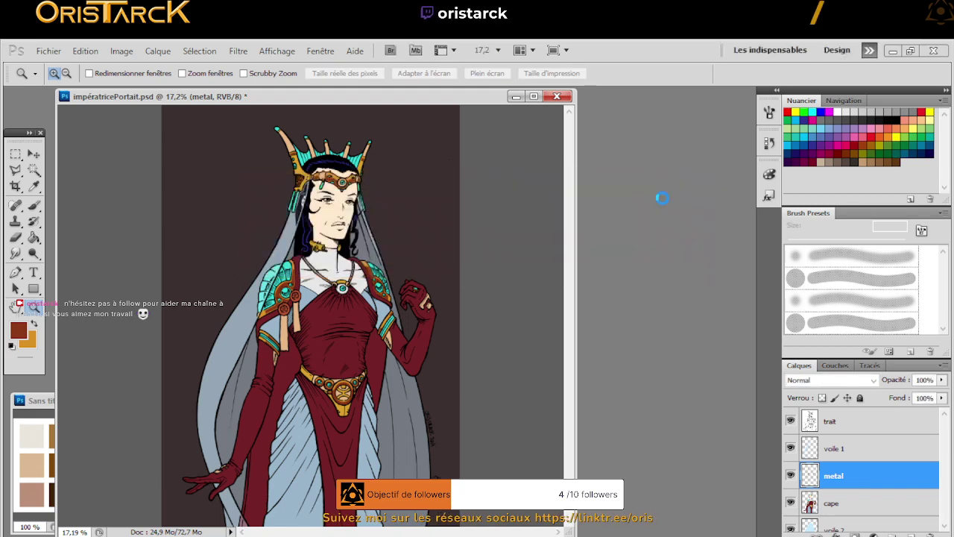